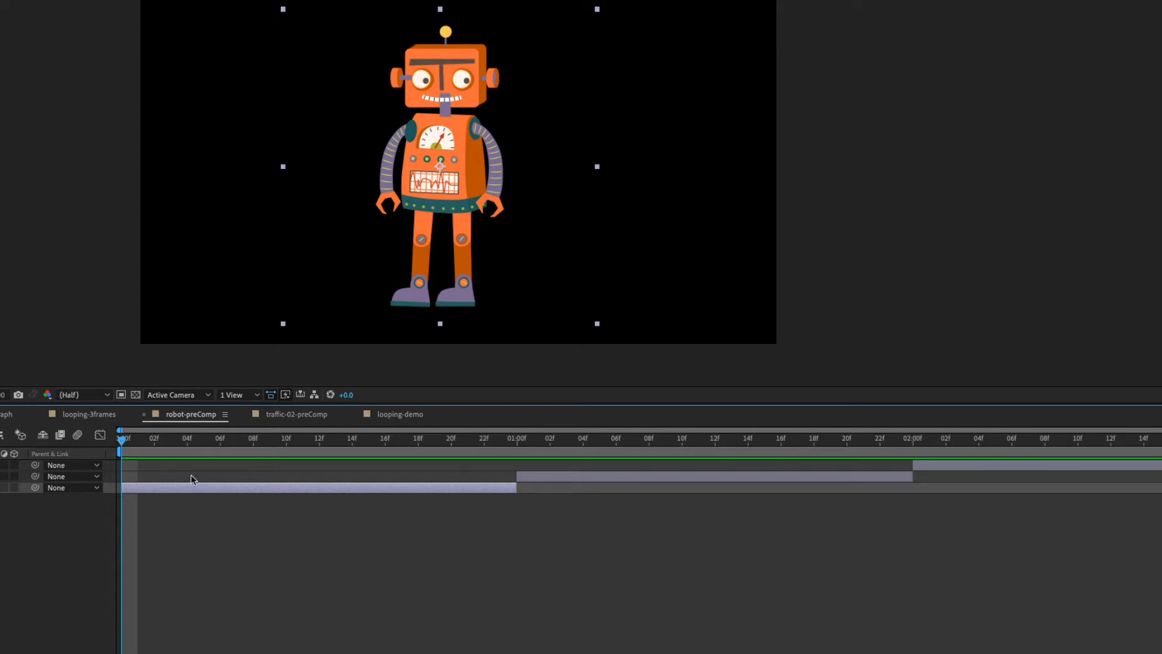
Add puppet pins to the robot's two feet and waist on the first clip at frame 0 using the Puppet Pin tool.
left_click_drag(173, 444, 666, 456)
left_click(549, 441)
left_click_drag(563, 451, 61, 440)
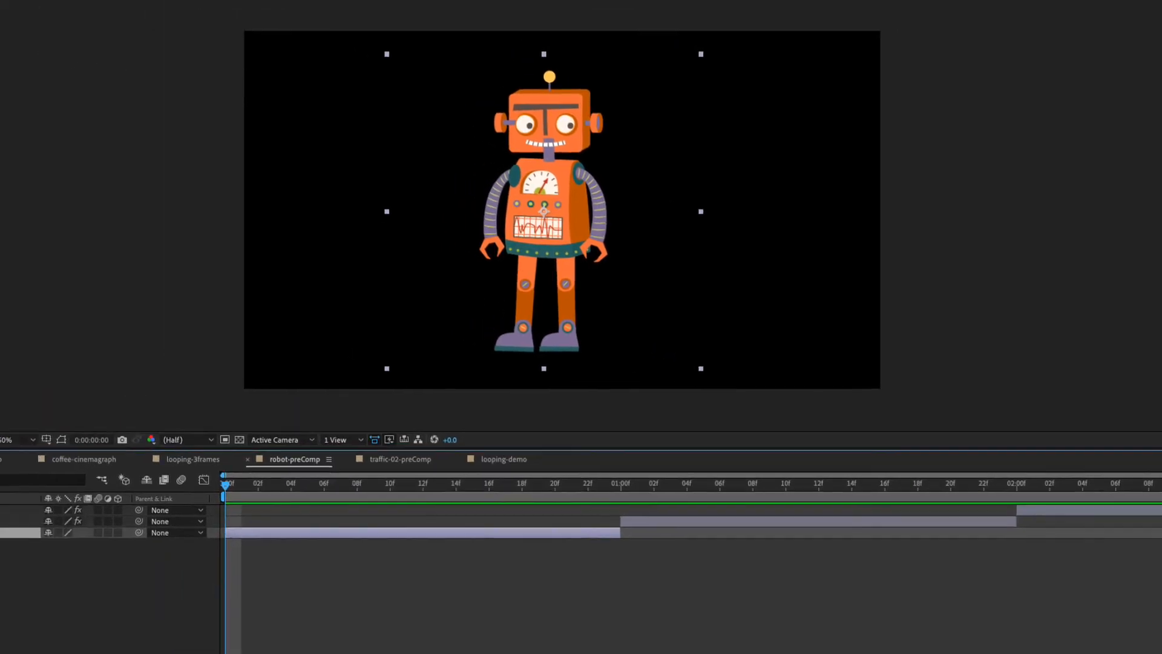
left_click_drag(223, 34, 286, 33)
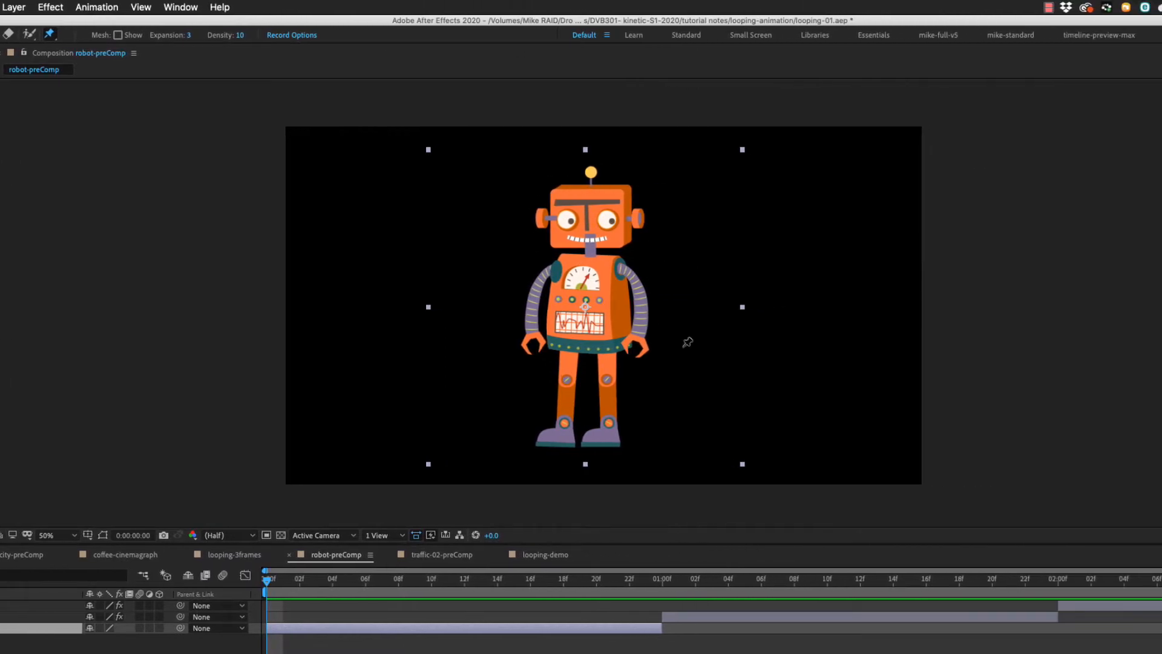
left_click(558, 441)
left_click(604, 442)
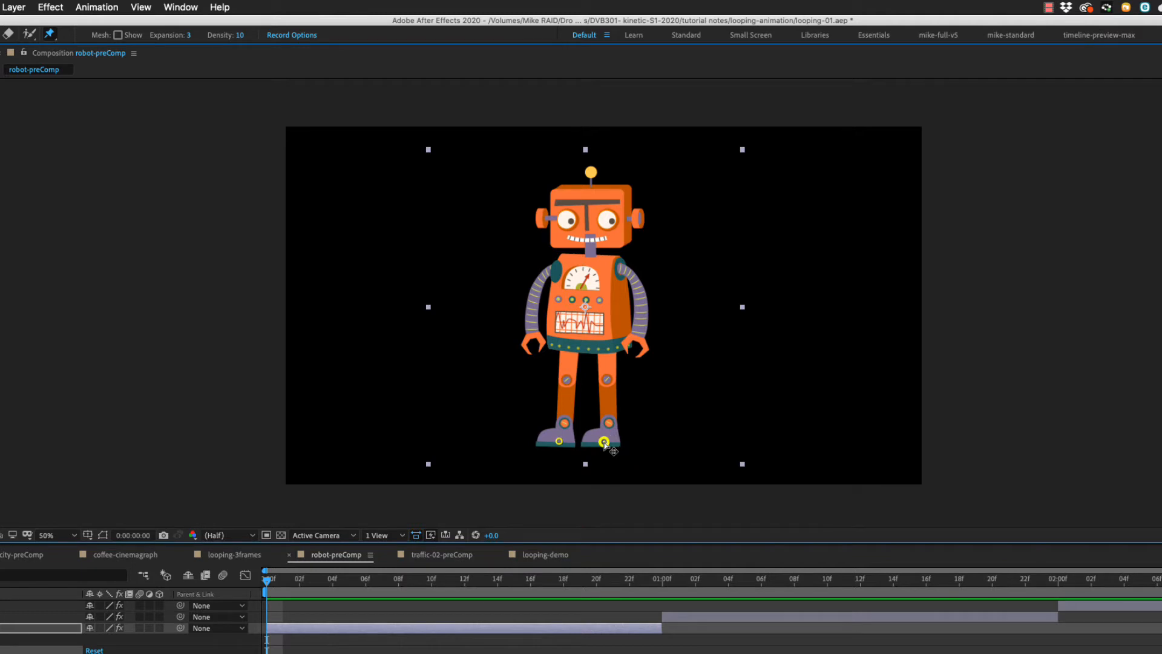
Add puppet pins to the robot's hands, elbows, shoulders, neck and head.
left_click(535, 339)
left_click(531, 303)
left_click(546, 276)
left_click(623, 270)
left_click(640, 301)
left_click(637, 337)
left_click(590, 249)
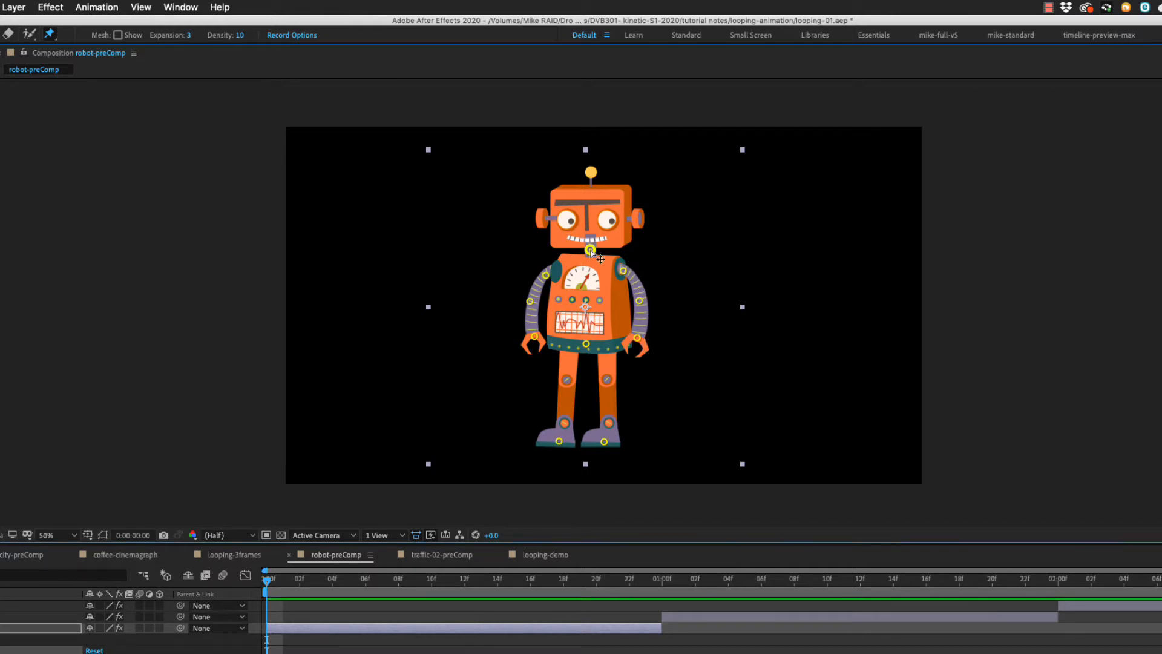
left_click(588, 216)
mouse_move(588, 219)
left_mouse_down()
mouse_move(602, 217)
mouse_move(572, 221)
mouse_move(607, 220)
mouse_move(590, 209)
mouse_move(583, 231)
mouse_move(590, 218)
left_mouse_up()
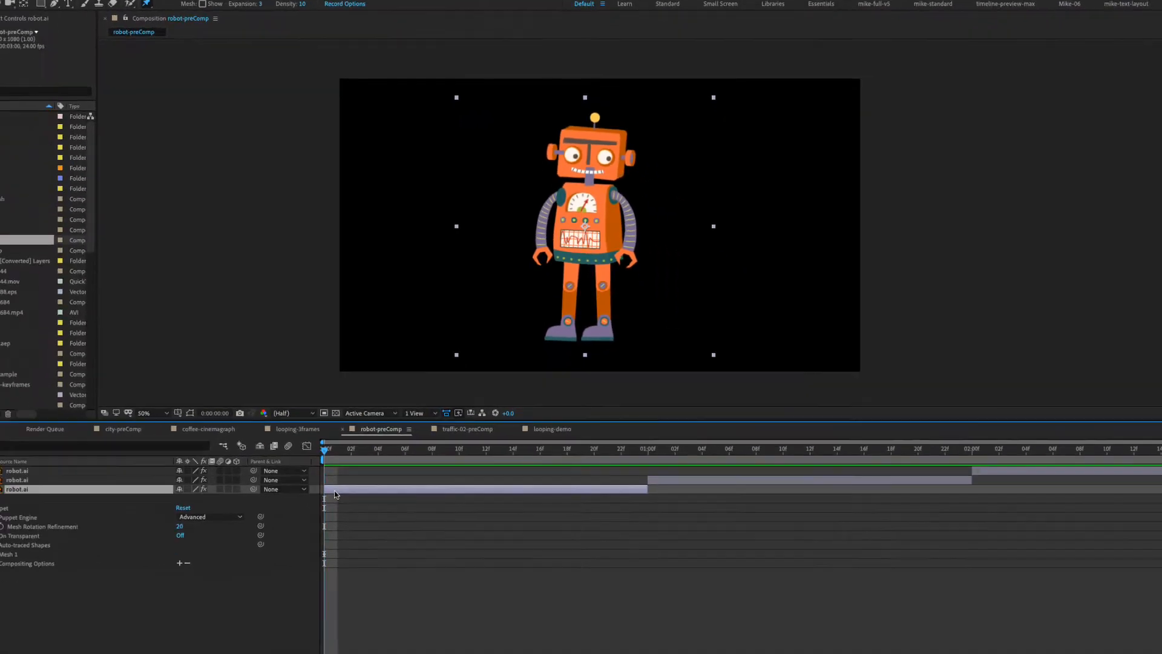
Reveal the keyframed puppet pin positions of the third robot.ai layer and select Puppet Pin 1 at frame 0.
key("u")
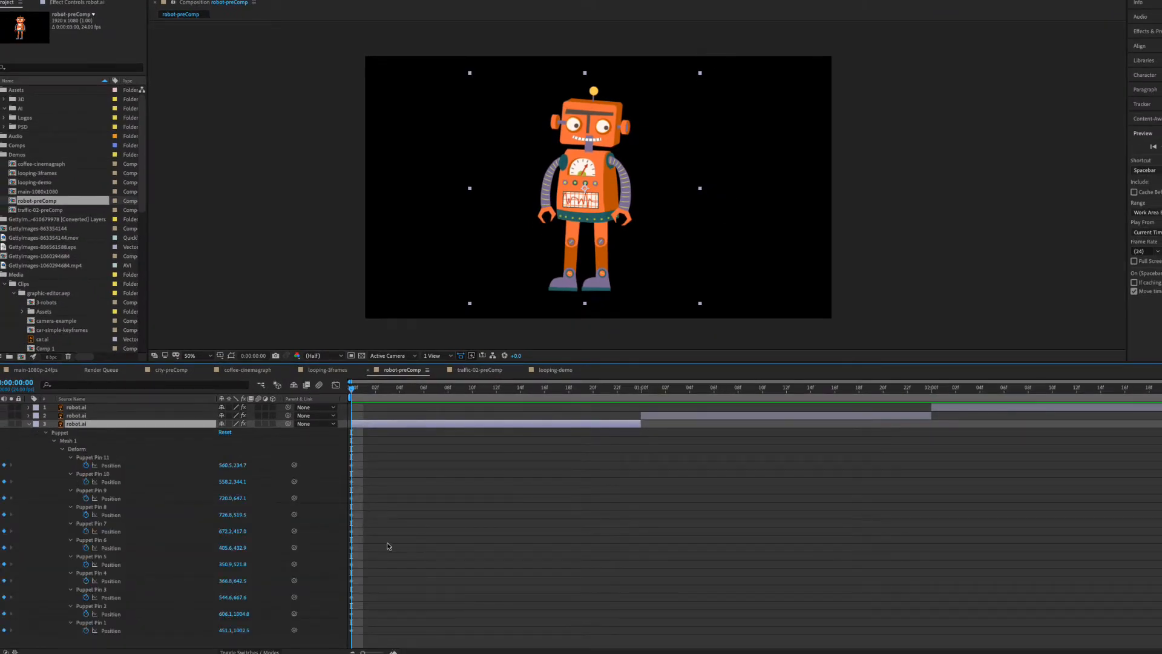
left_click(449, 462)
left_click(412, 390)
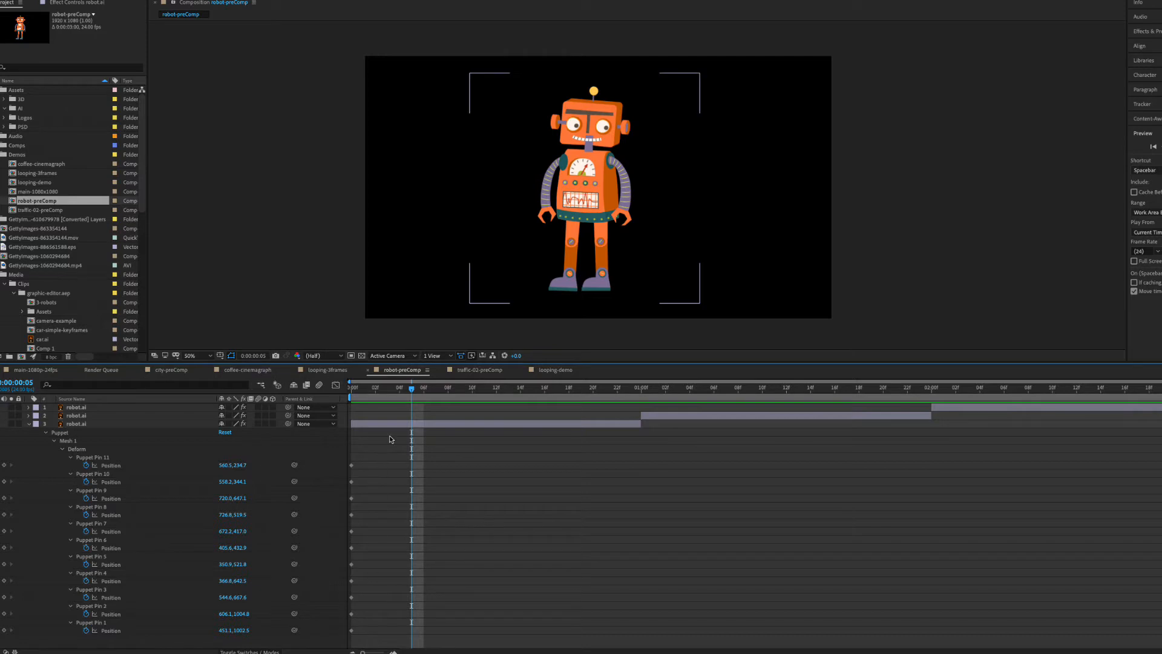
left_click_drag(410, 390, 442, 398)
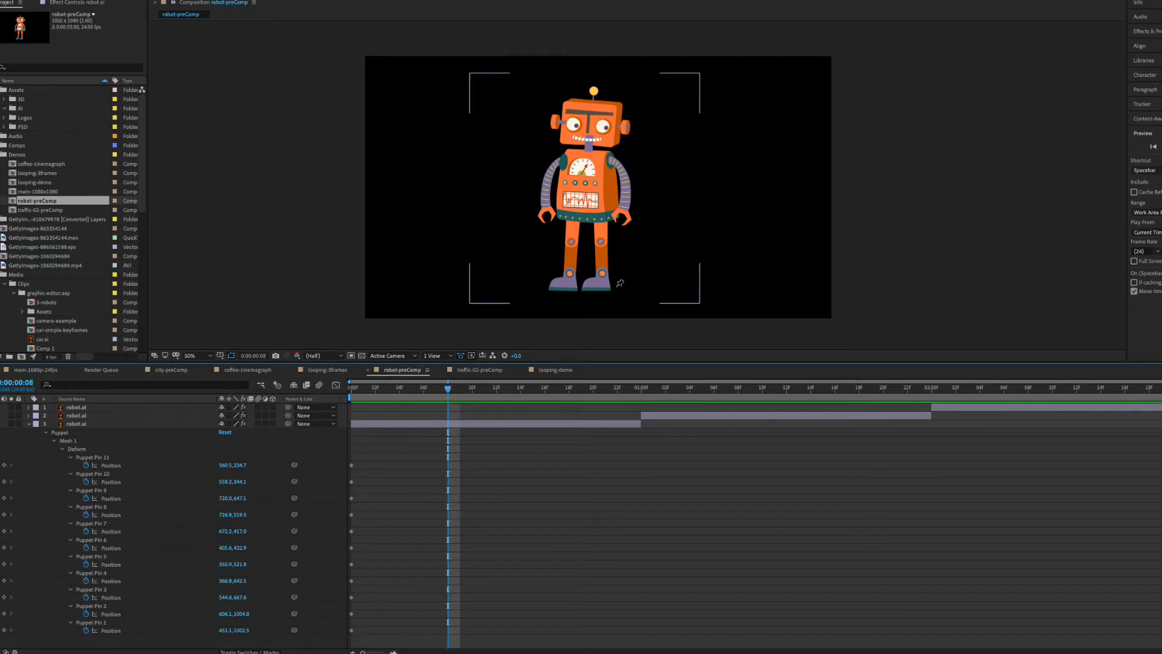
left_click(454, 434)
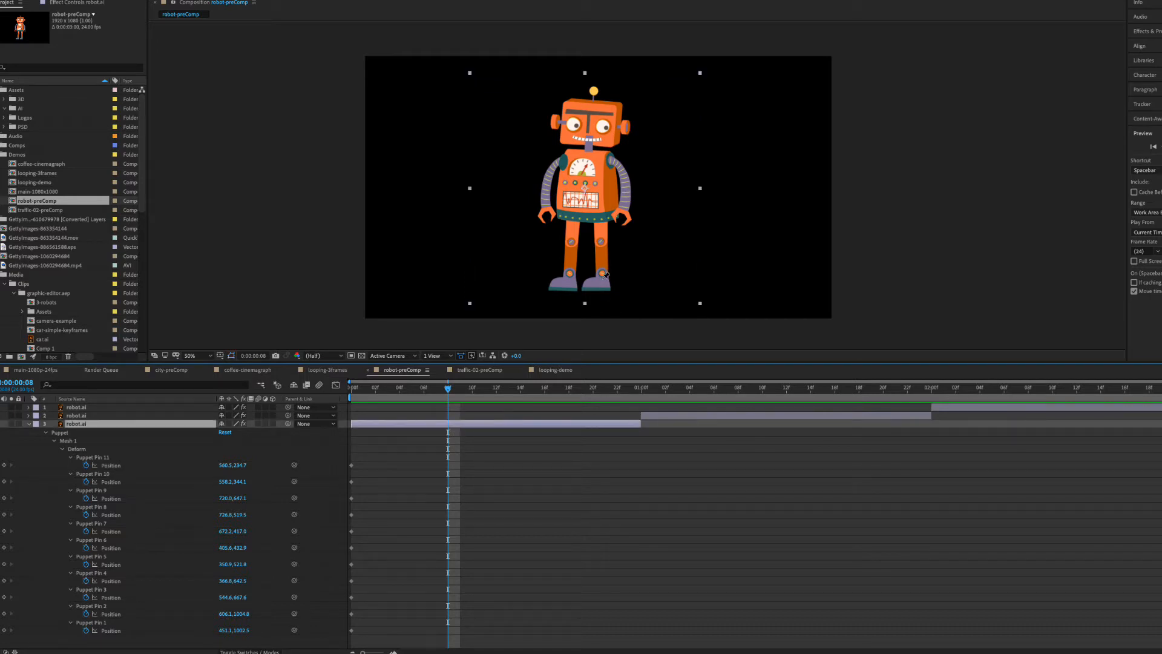
key("Home")
left_click(110, 623)
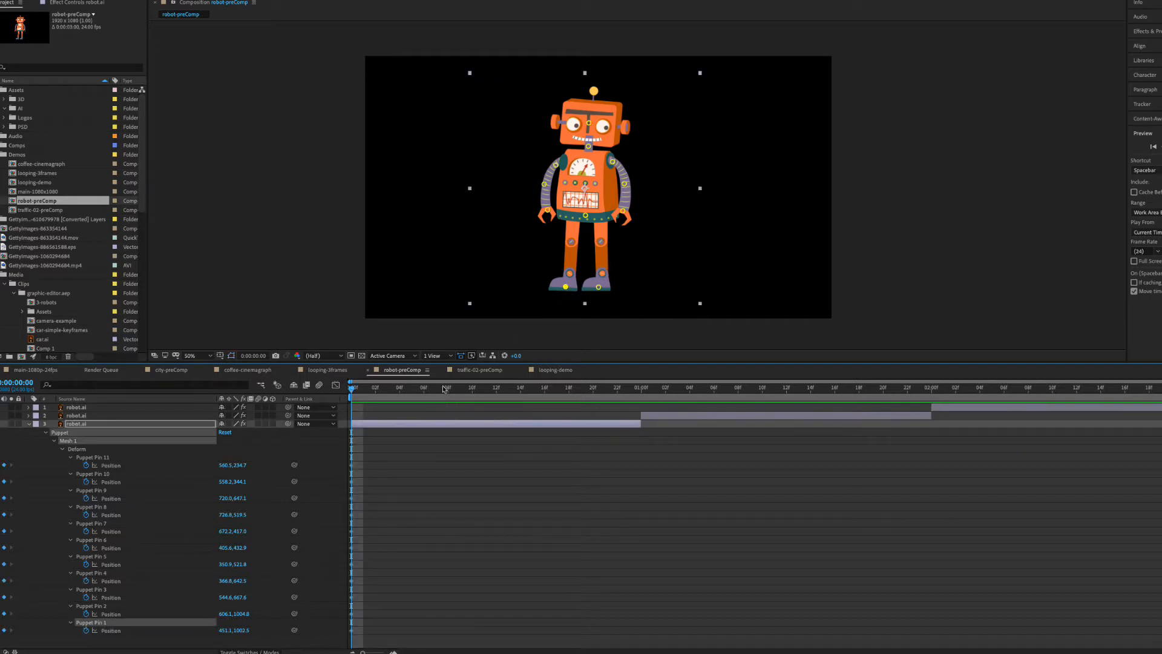
At frame 14, move the left foot pin up and outward, and add a left knee pin to bend that leg.
left_click_drag(372, 392, 521, 392)
left_click_drag(567, 287, 554, 276)
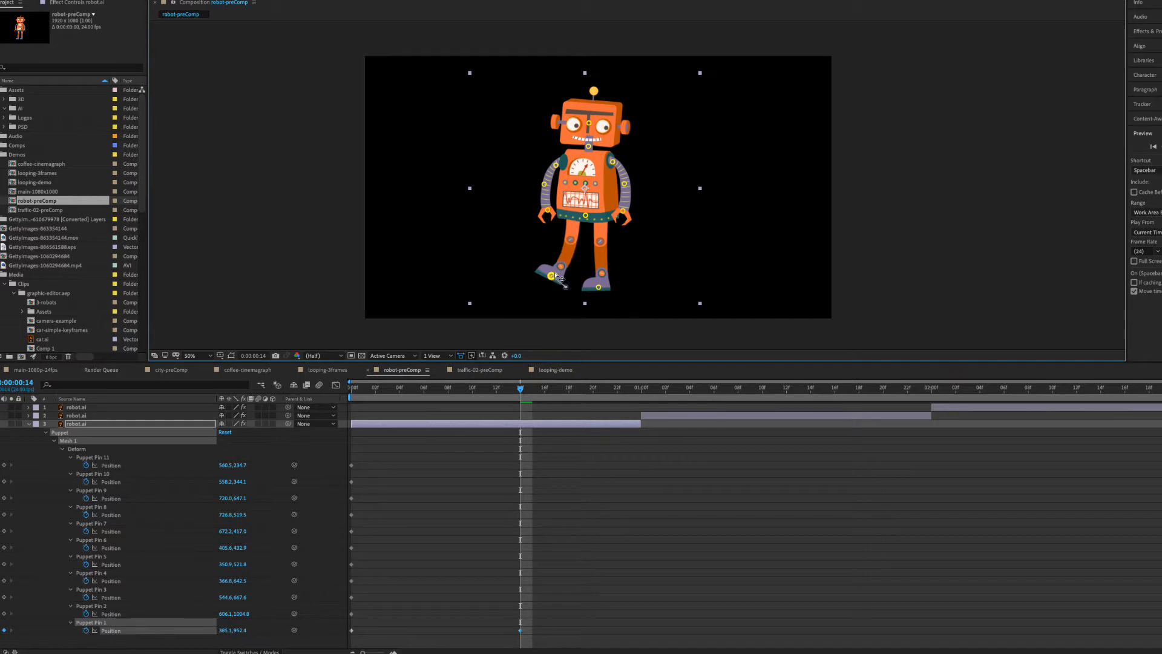
left_click(570, 239)
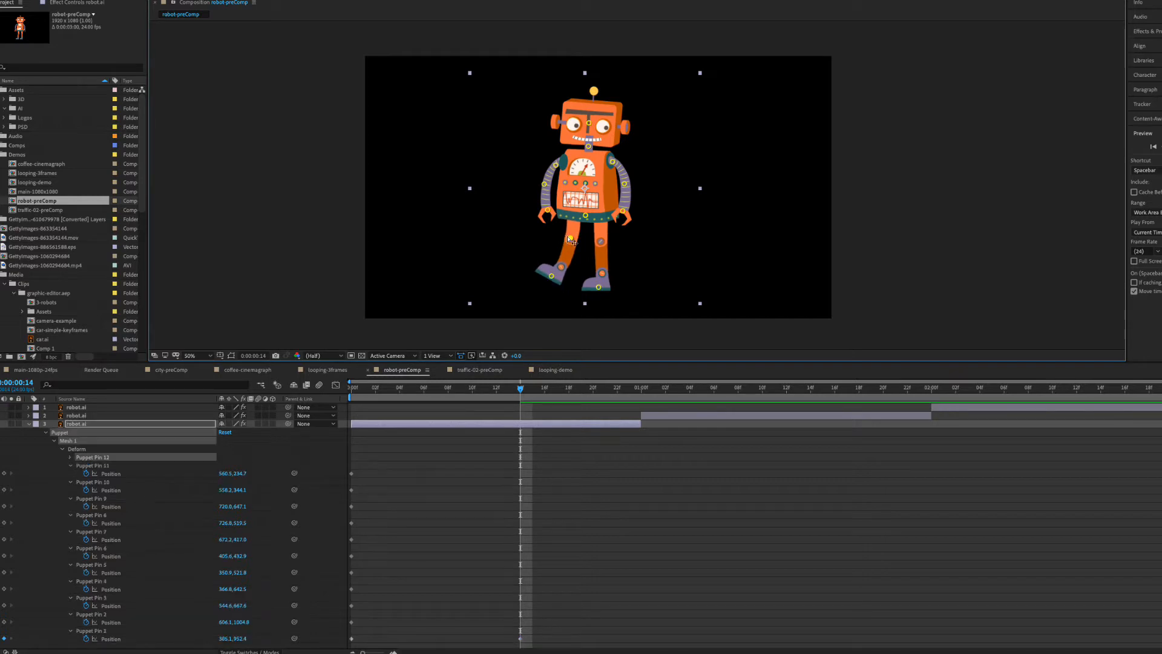
left_click_drag(574, 240, 557, 237)
Swing the right foot pin up and outward at frame 14, and add a right knee pin to shape that leg.
left_click_drag(599, 288, 642, 258)
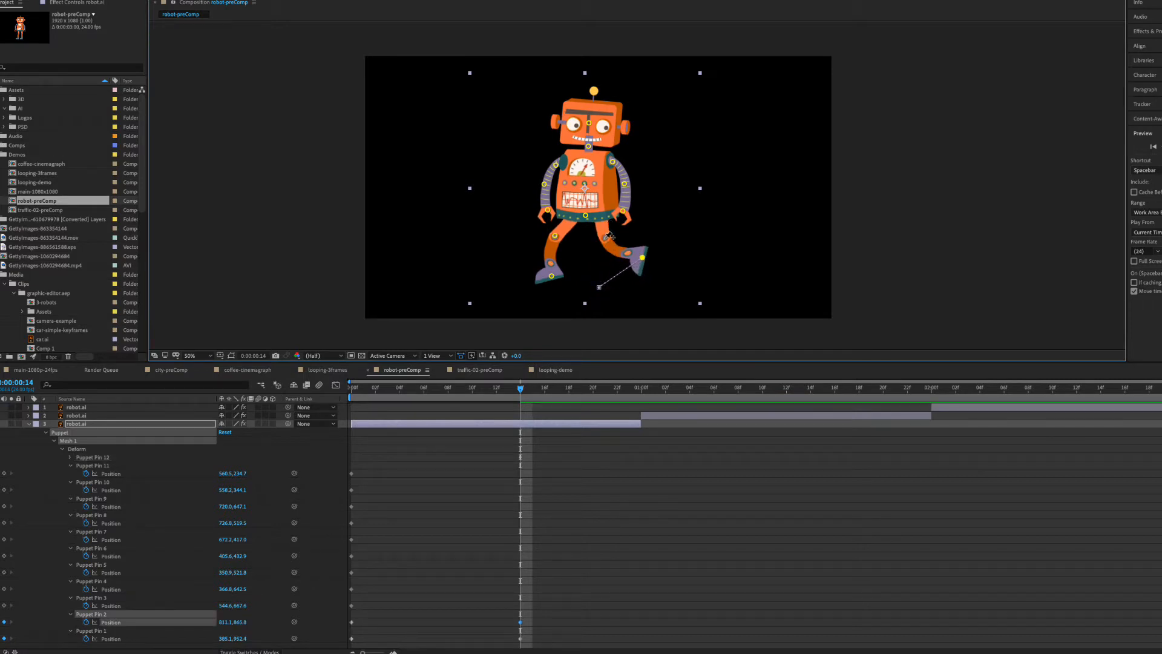
left_click(605, 236)
left_click_drag(646, 262, 598, 245)
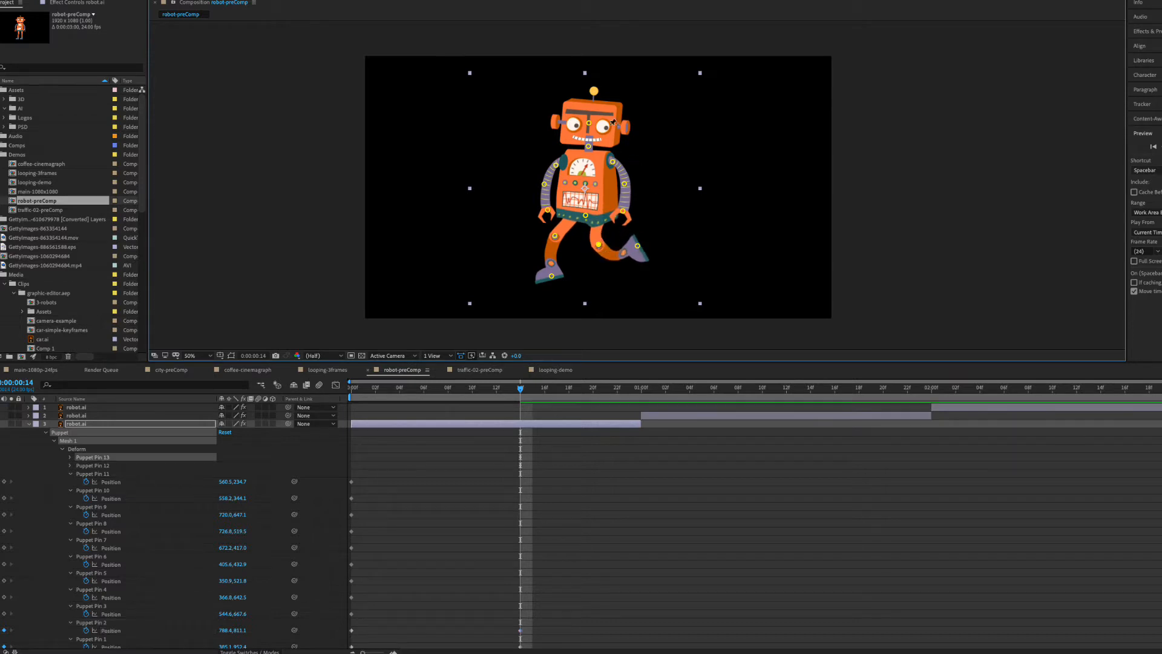
Tilt the robot's head to the left at frame 14 and move the left shoulder, elbow and hand pins outward.
left_click_drag(589, 125, 580, 125)
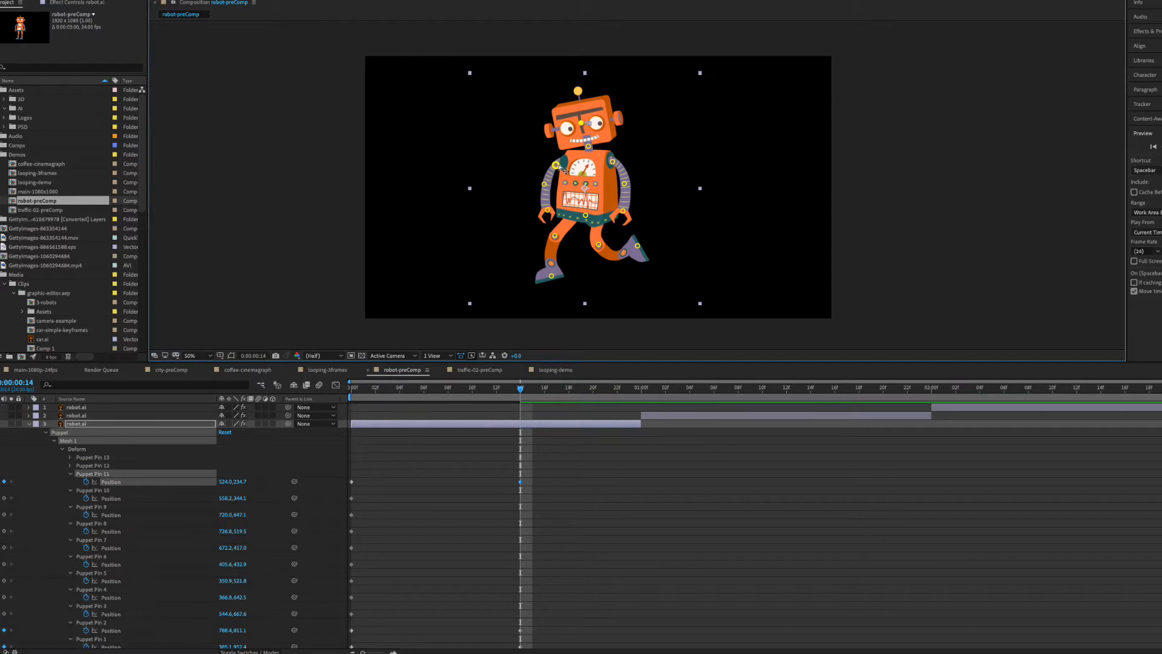
left_click_drag(557, 166, 533, 215)
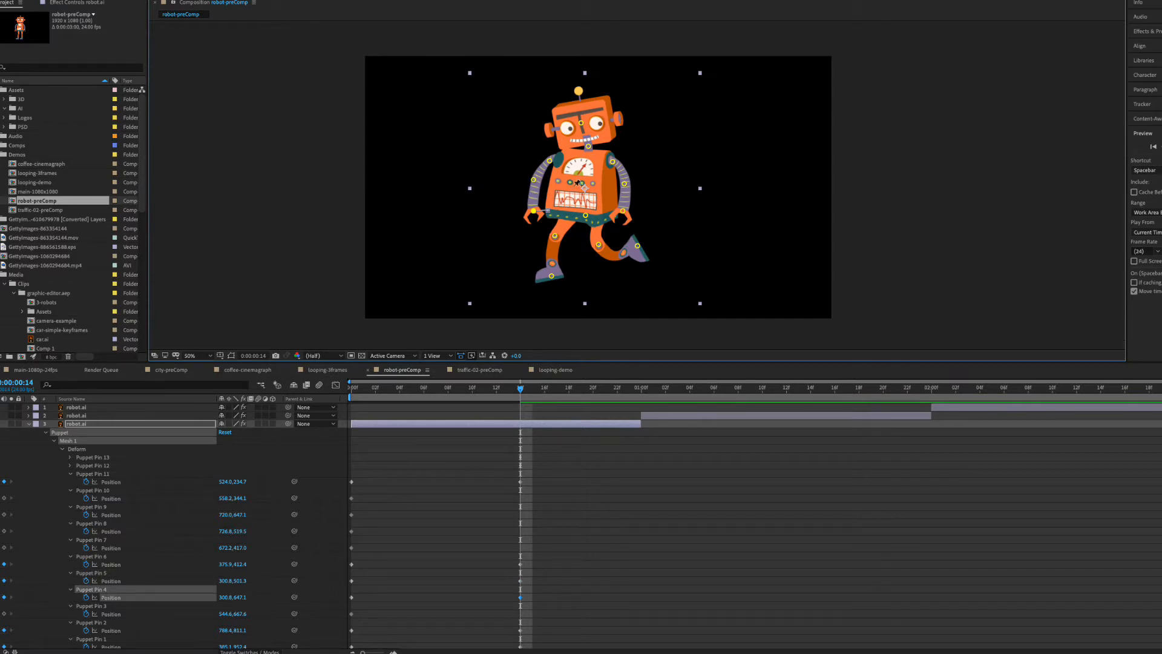
left_click_drag(534, 211, 535, 209)
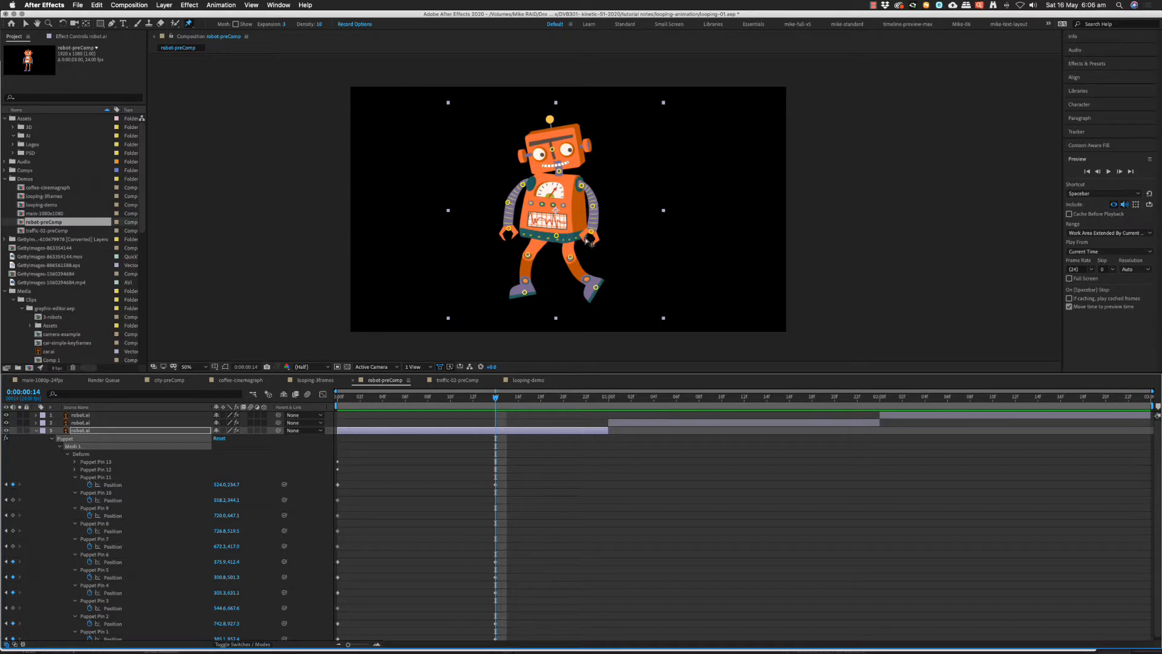
Copy the pin position keyframes from frame 0 to frame 23 and preview the movement.
left_click_drag(496, 399, 337, 404)
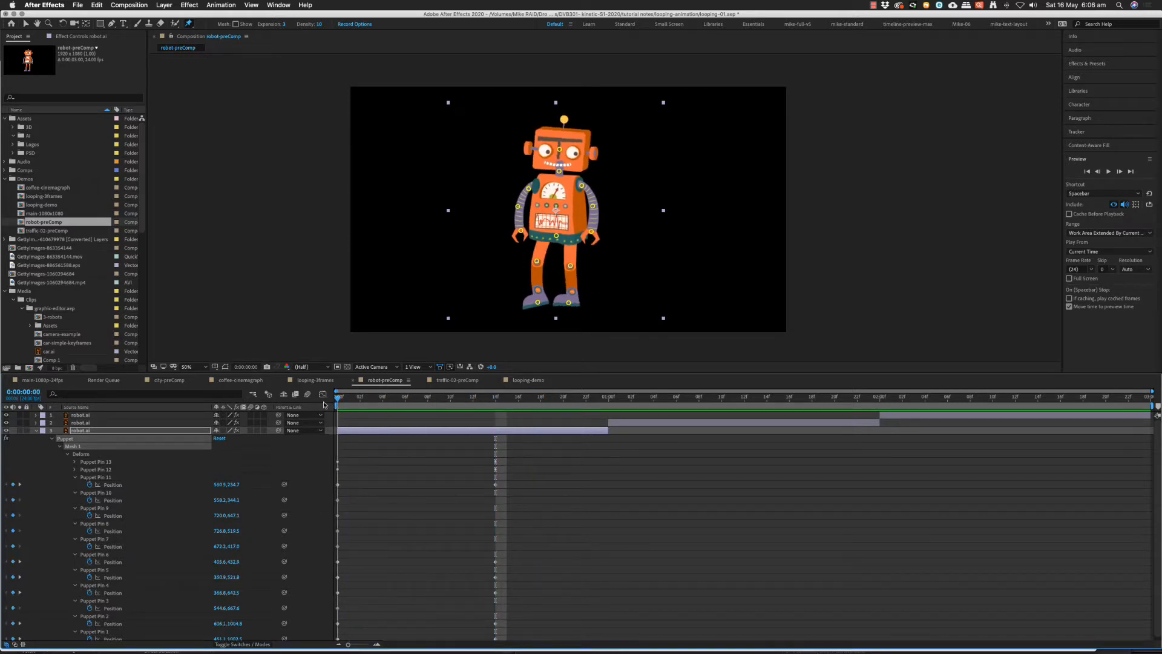
left_click_drag(361, 454, 320, 644)
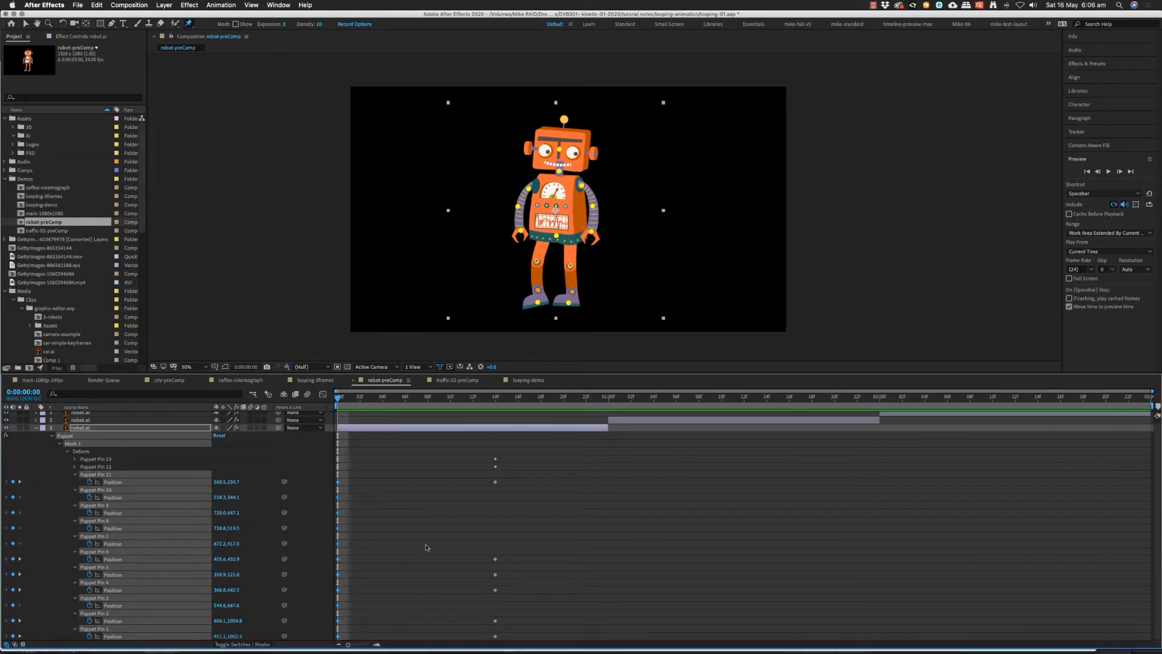
left_click_drag(527, 399, 597, 398)
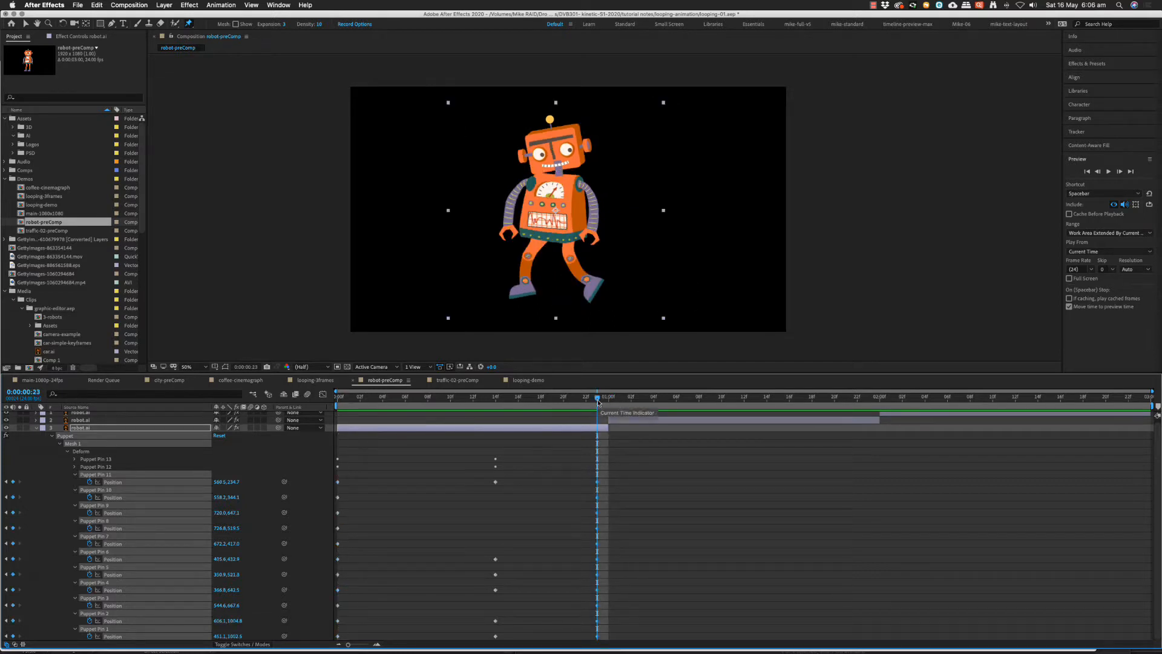
key("ctrl+v")
key("Home")
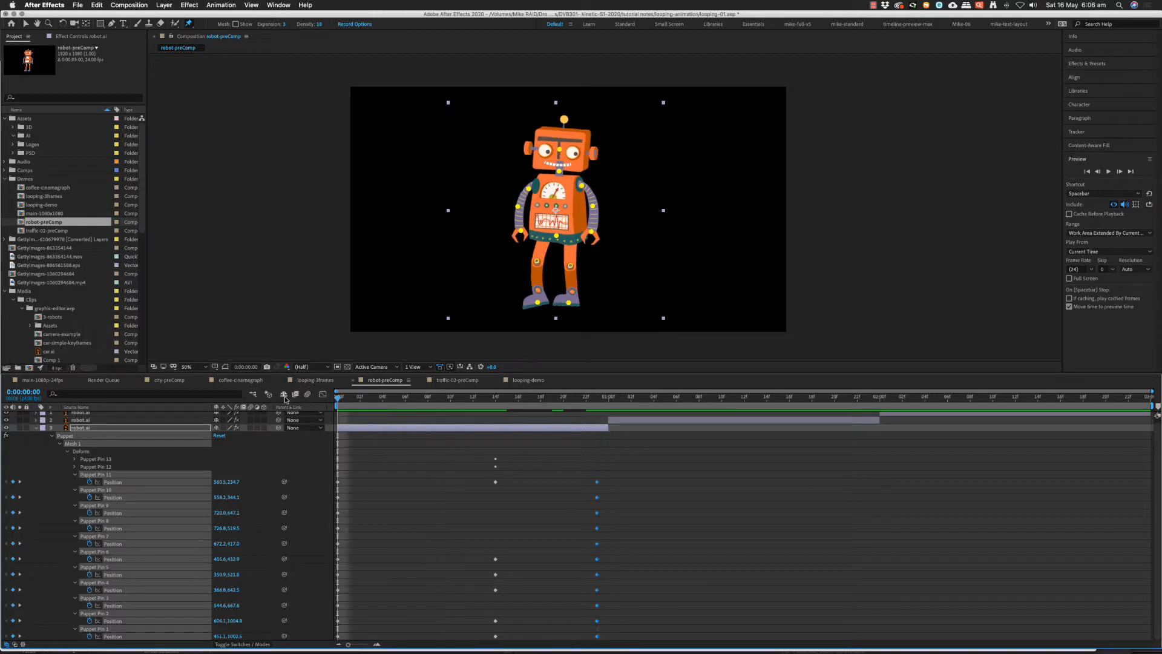
key("space")
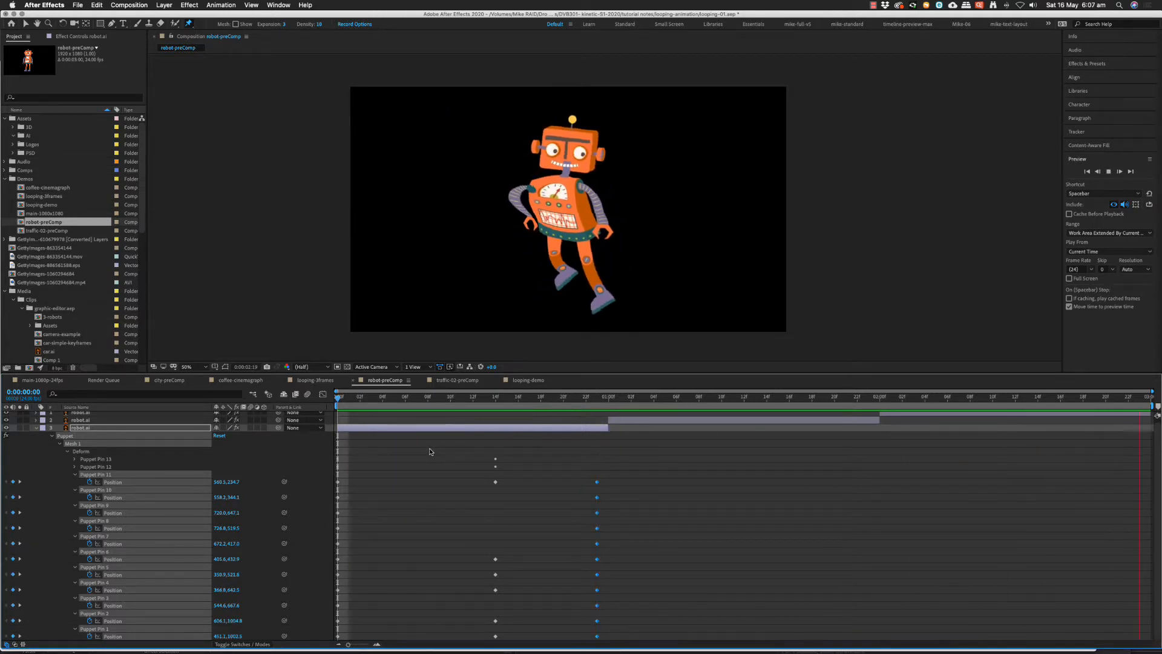
key("space")
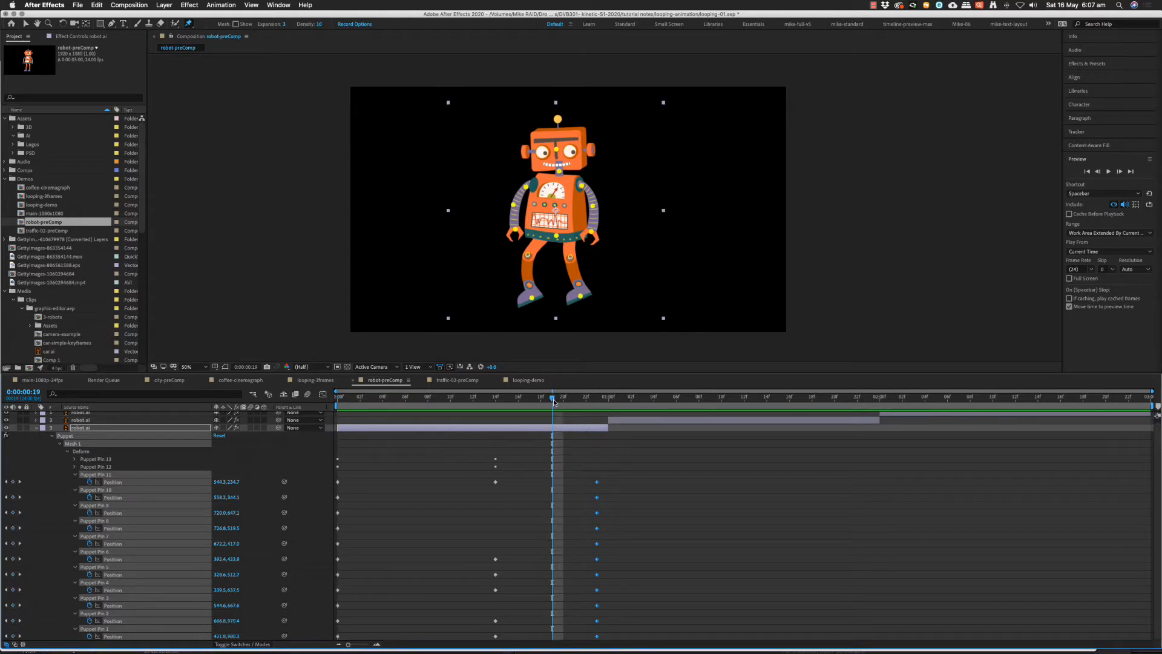
At frame 14, refine the pose by shifting the right foot, knee, hand and shoulder pins and raising the head pin.
left_click_drag(555, 399, 497, 399)
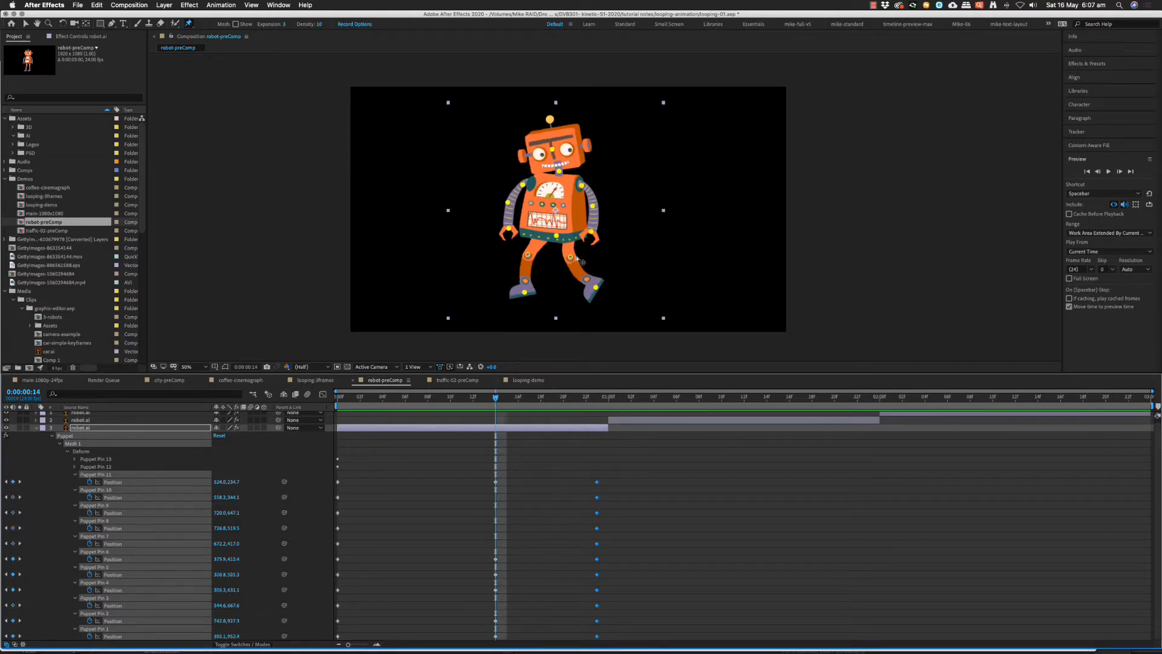
mouse_move(596, 288)
left_mouse_down()
mouse_move(608, 281)
mouse_move(612, 306)
mouse_move(597, 294)
mouse_move(606, 281)
left_mouse_up()
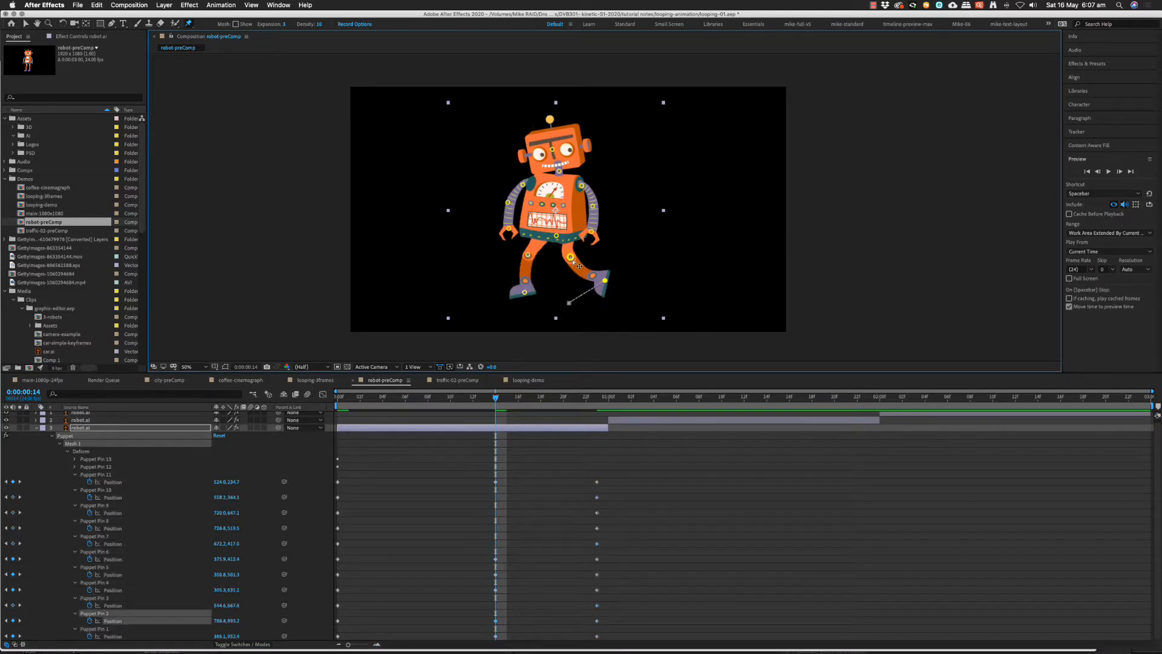
left_click(572, 264)
mouse_move(595, 236)
left_mouse_down()
mouse_move(629, 234)
mouse_move(597, 231)
left_mouse_up()
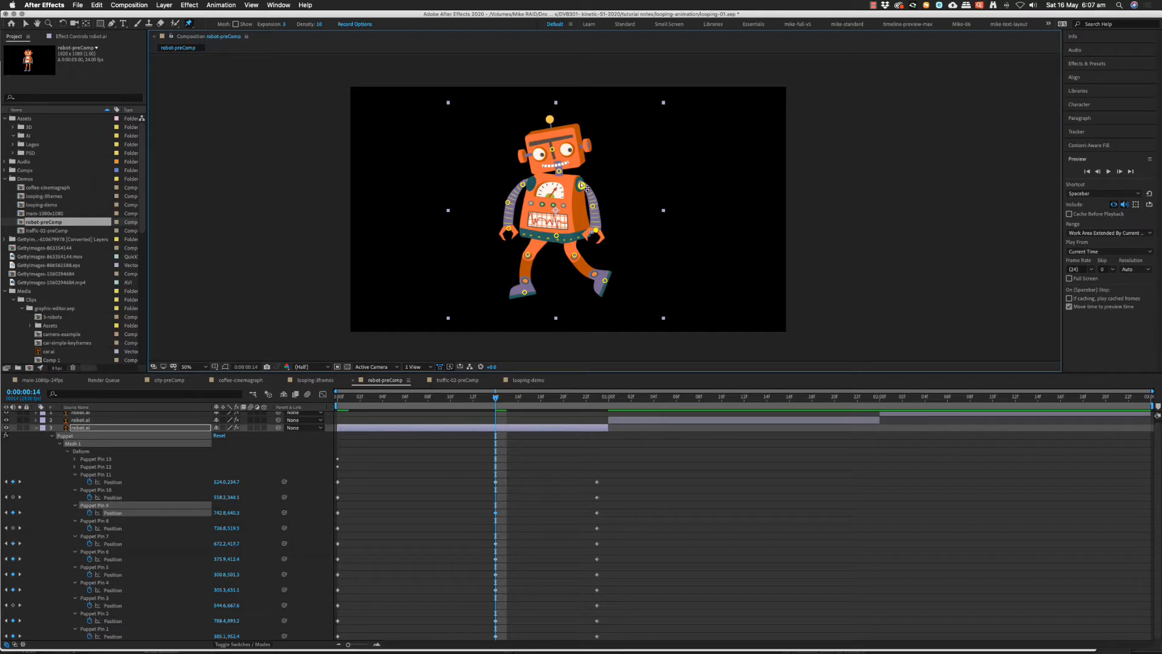
left_click_drag(582, 186, 550, 141)
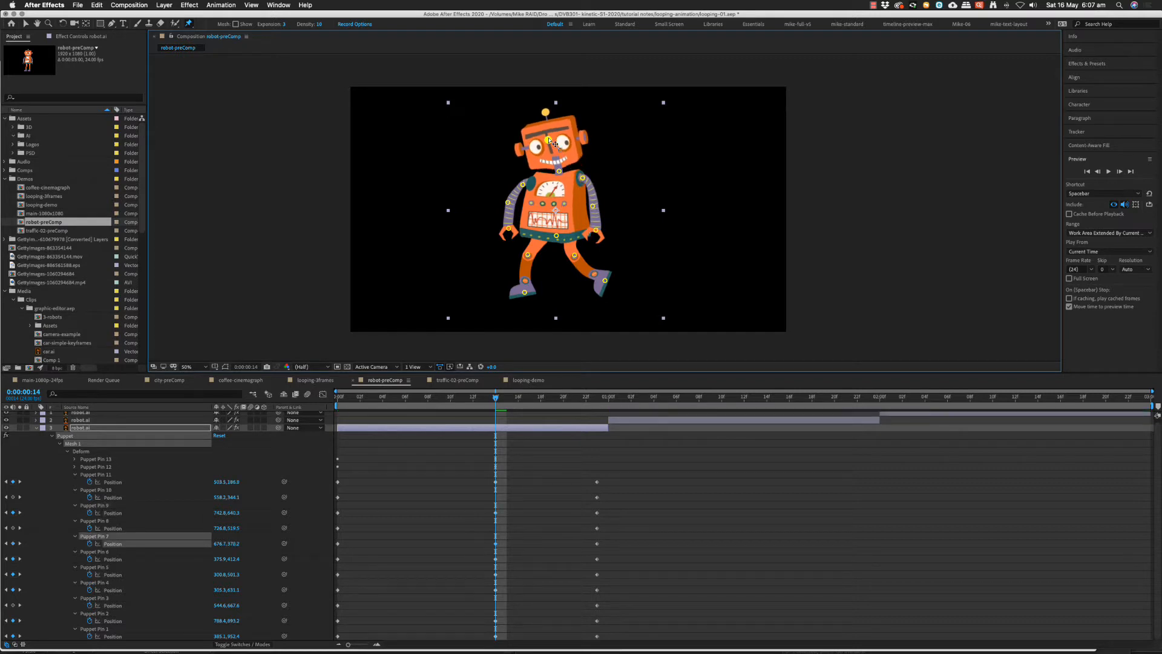
Play the revised robot animation from the start of the composition.
left_click_drag(495, 397, 364, 422)
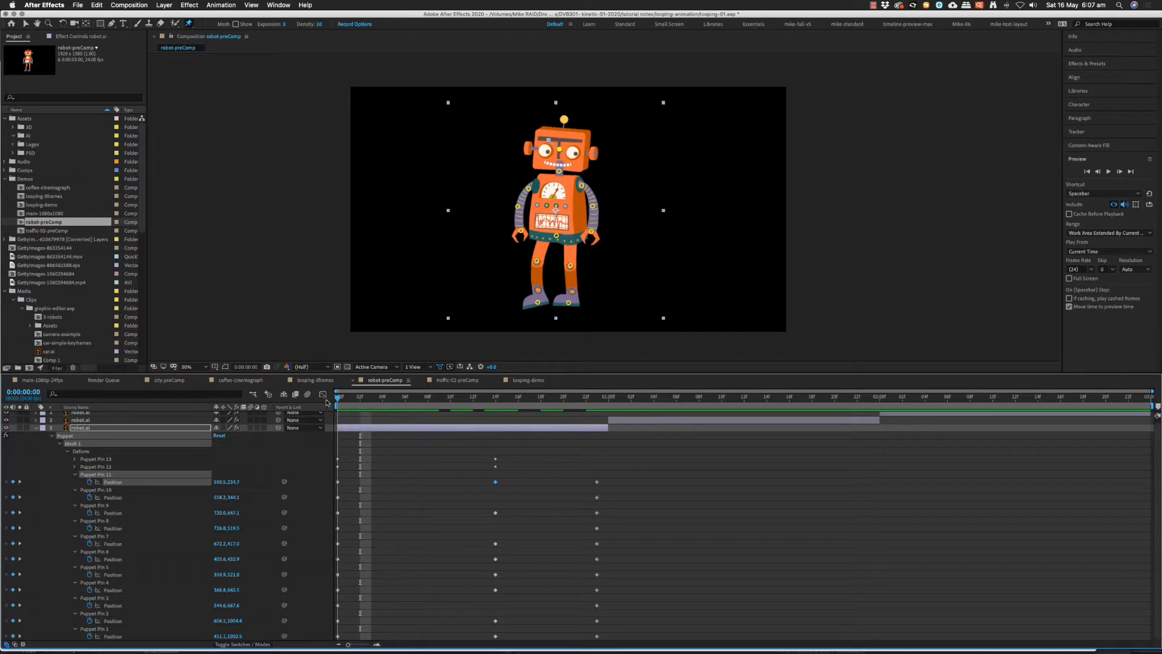
key("Home")
key("space")
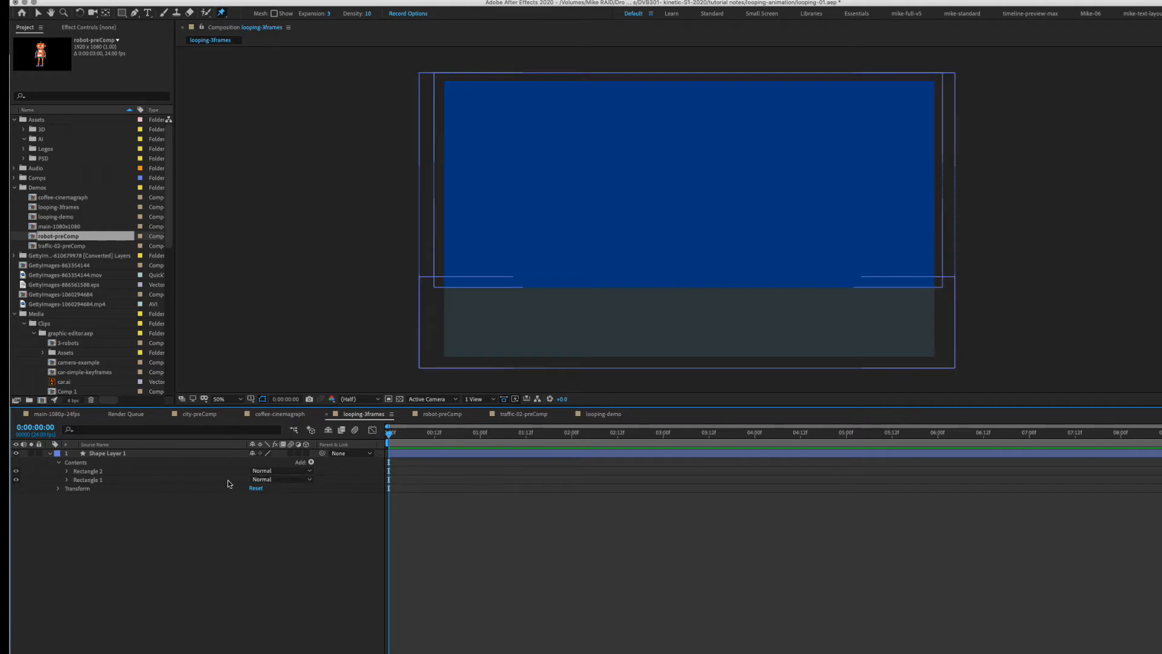
Place robot-preComp over the blue background in the looping-3frames composition and play back its animation.
key("space")
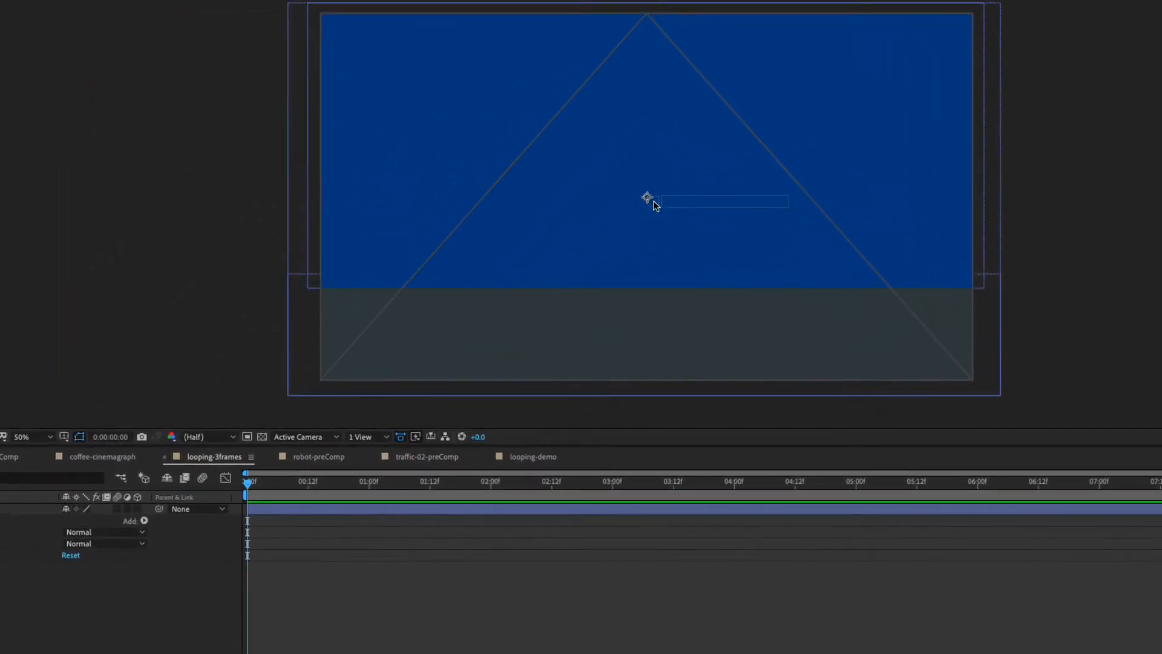
left_click_drag(654, 205, 653, 205)
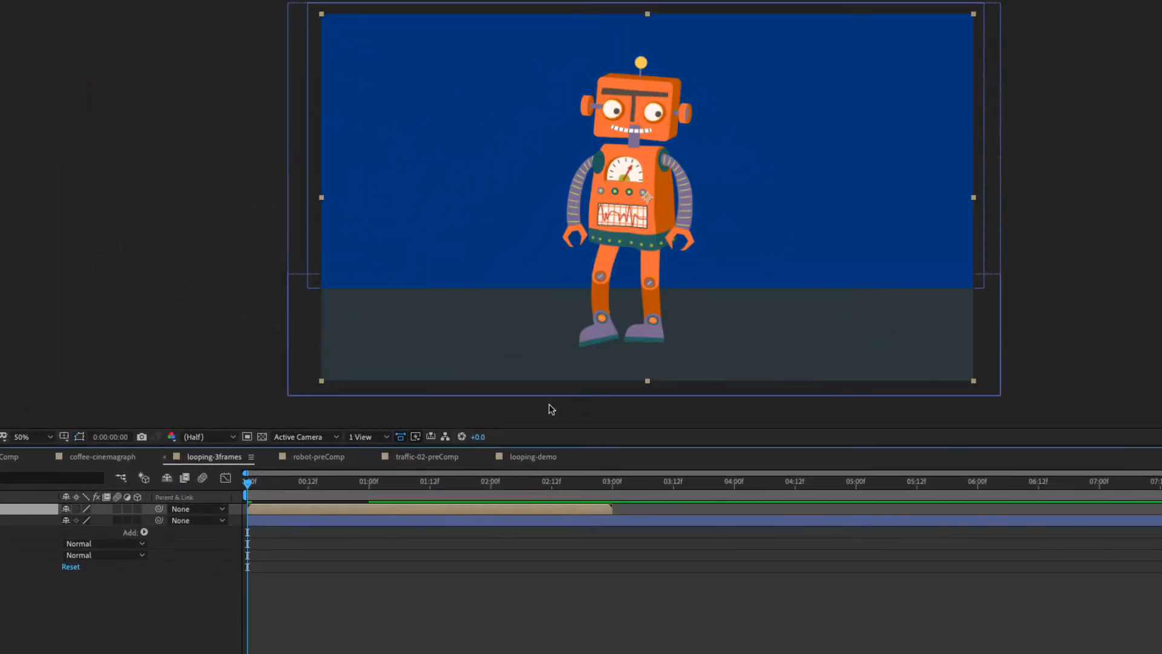
left_click_drag(400, 488, 213, 535)
key("space")
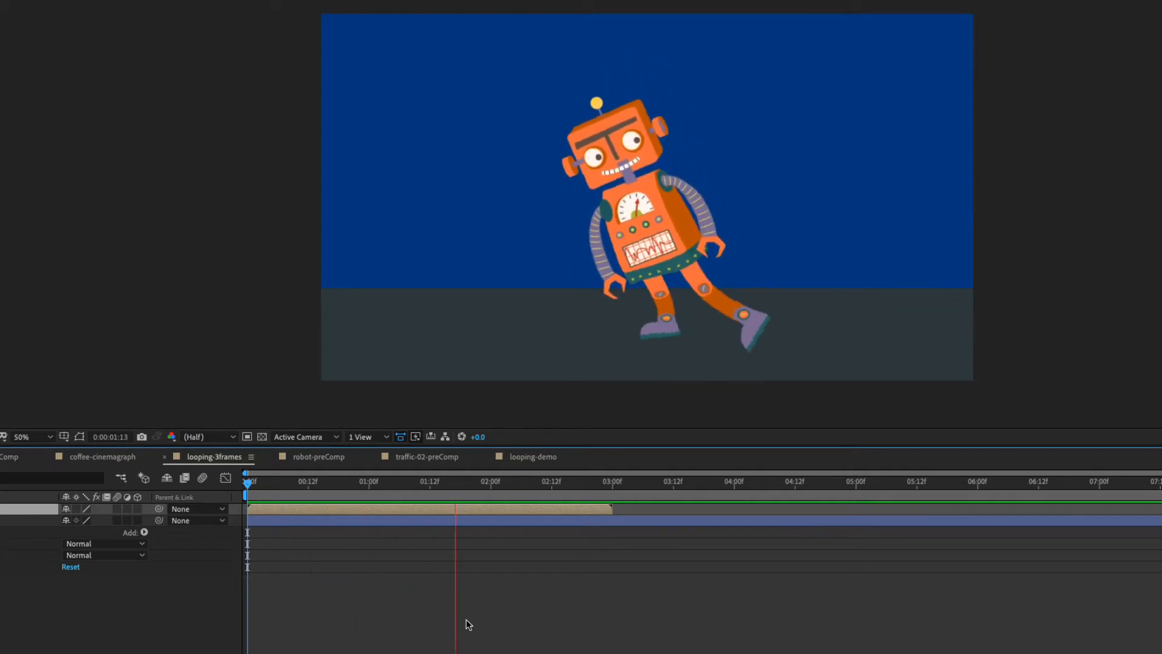
key("space")
left_click_drag(548, 487, 303, 488)
key("space")
key("space")
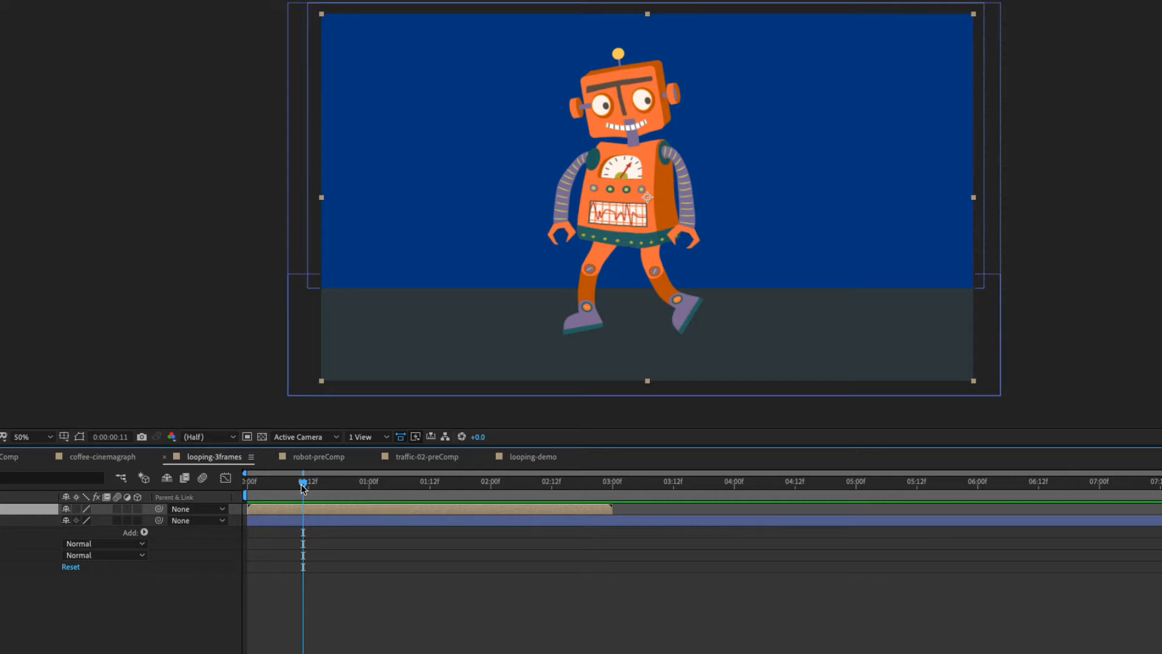
Enable time remapping on the robot-preComp layer.
left_click_drag(301, 488, 273, 486)
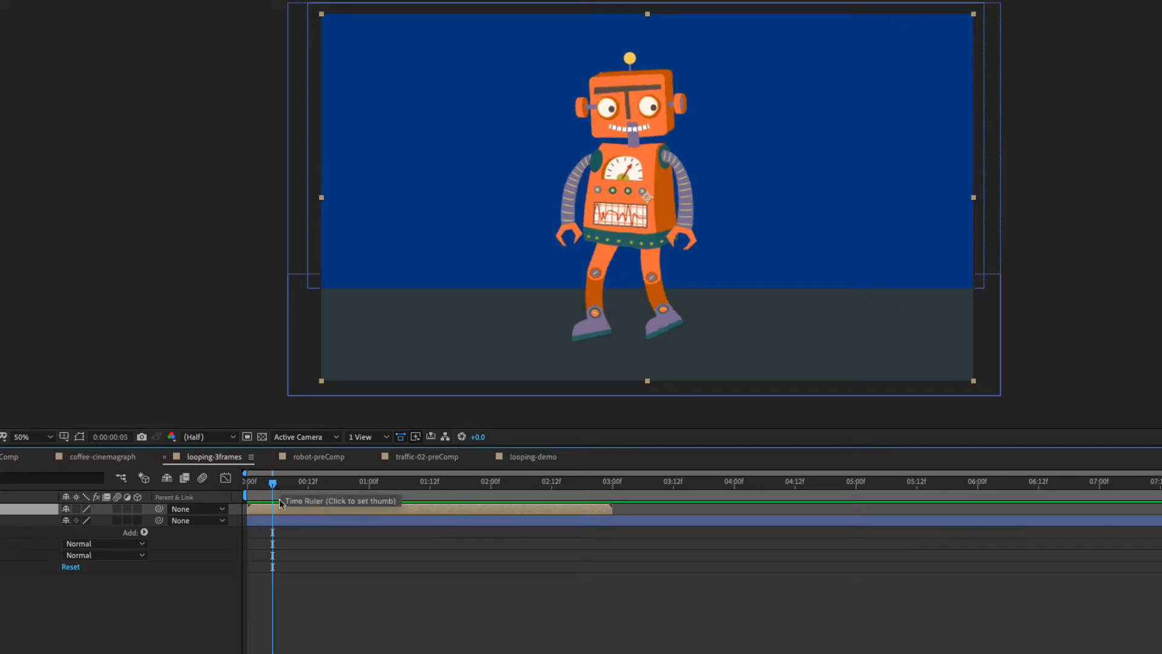
right_click(270, 510)
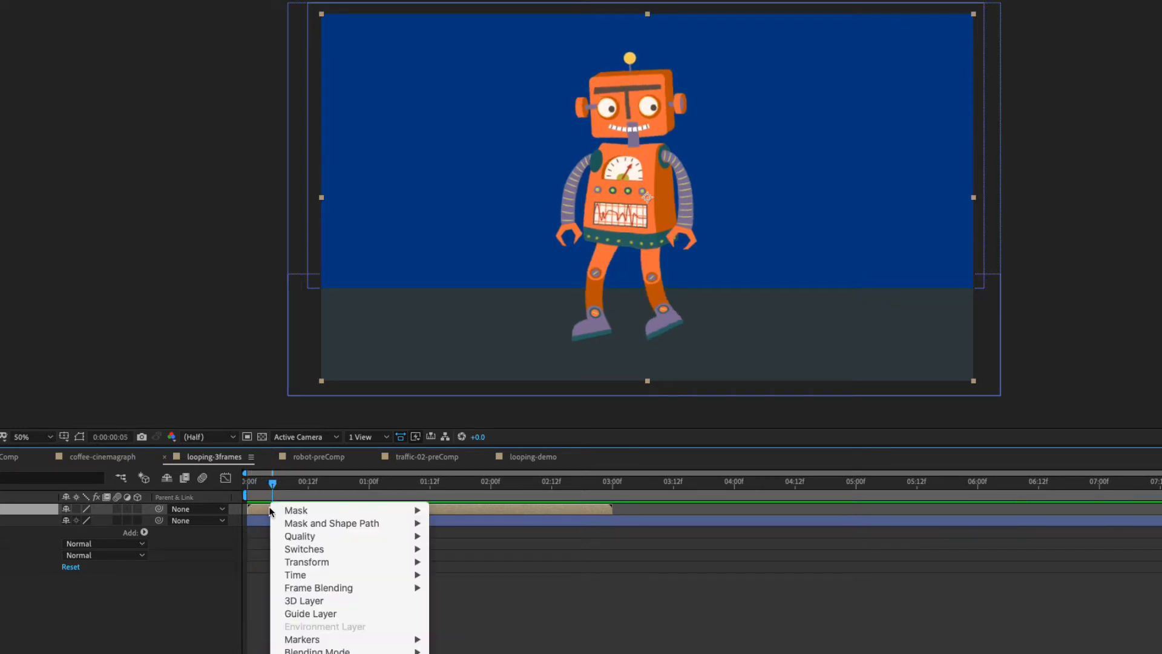
mouse_move(294, 578)
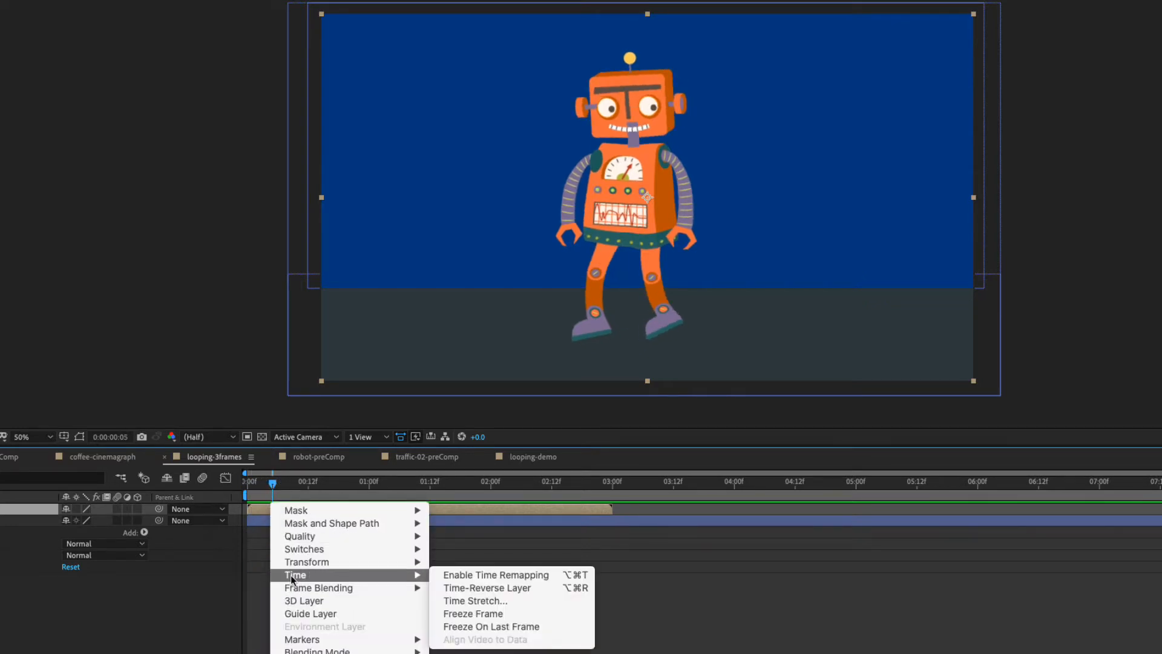
left_click(490, 573)
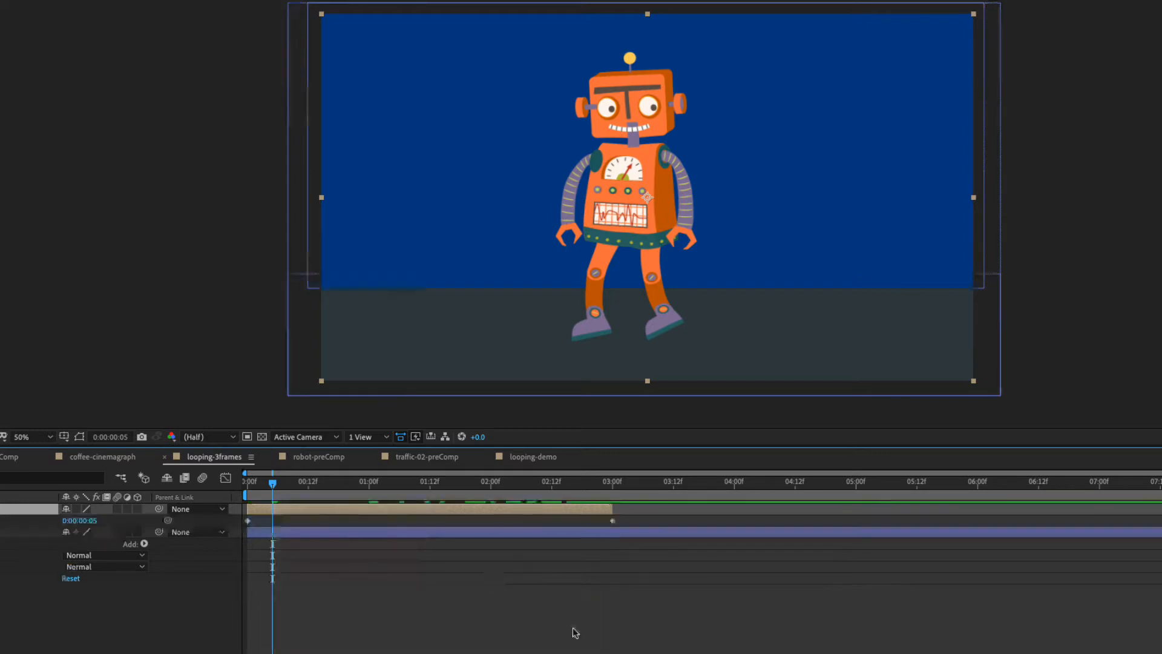
Add a Time Remap keyframe to the robot-preComp layer at 0:00:02:23, one frame before its last keyframe.
left_click_drag(275, 485, 410, 484)
left_click_drag(333, 487, 613, 485)
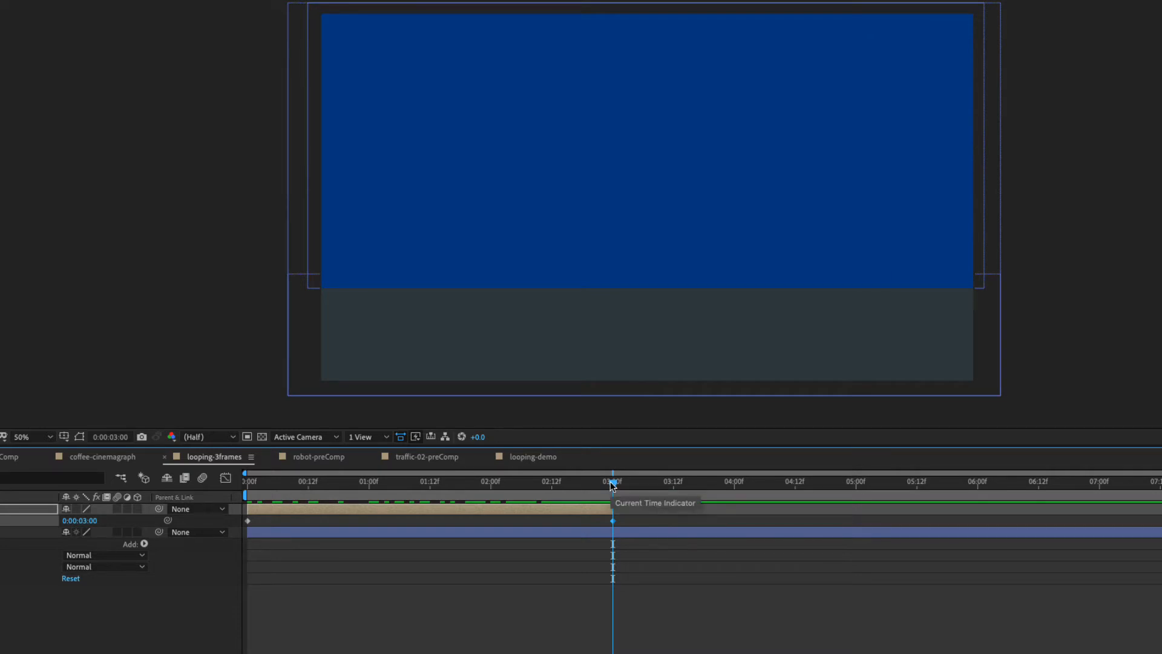
key("Page_Up")
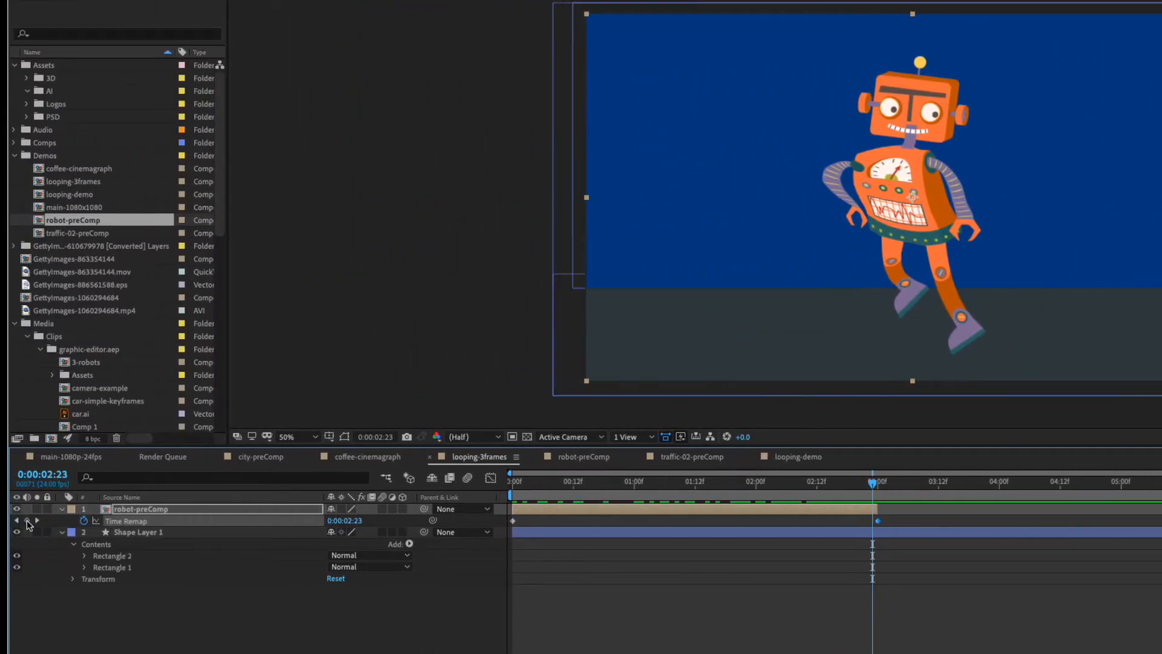
left_click(27, 521)
left_click_drag(871, 481, 870, 491)
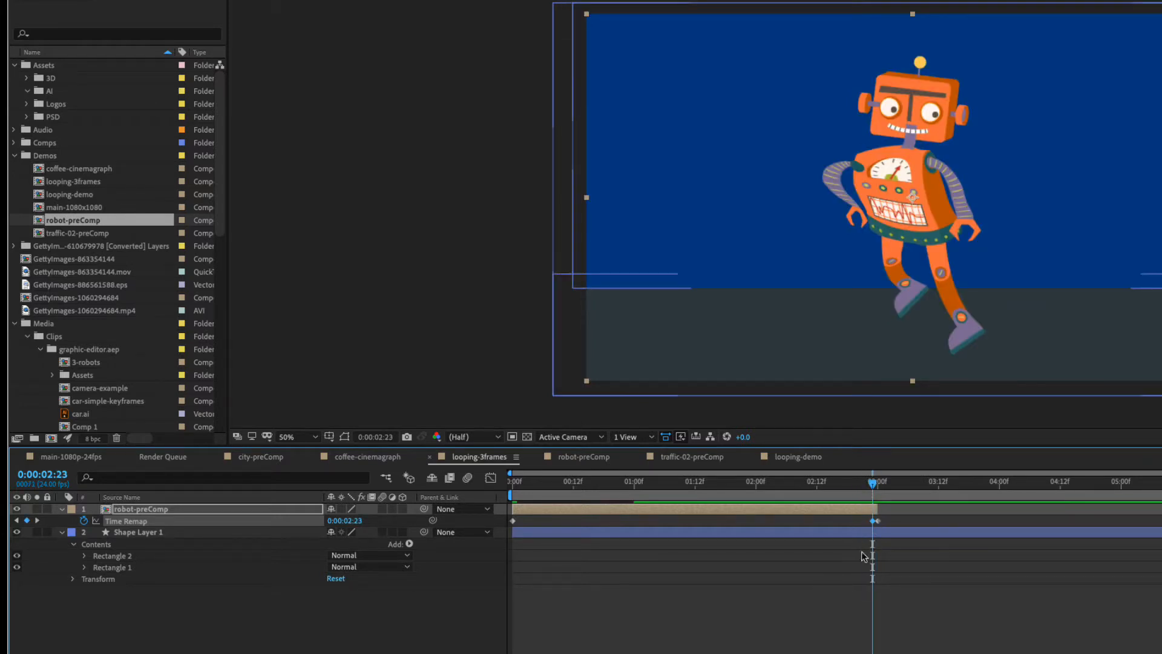
Set the Time Remap value of the keyframe at 0:00:03:00 to 0.
left_click(38, 522)
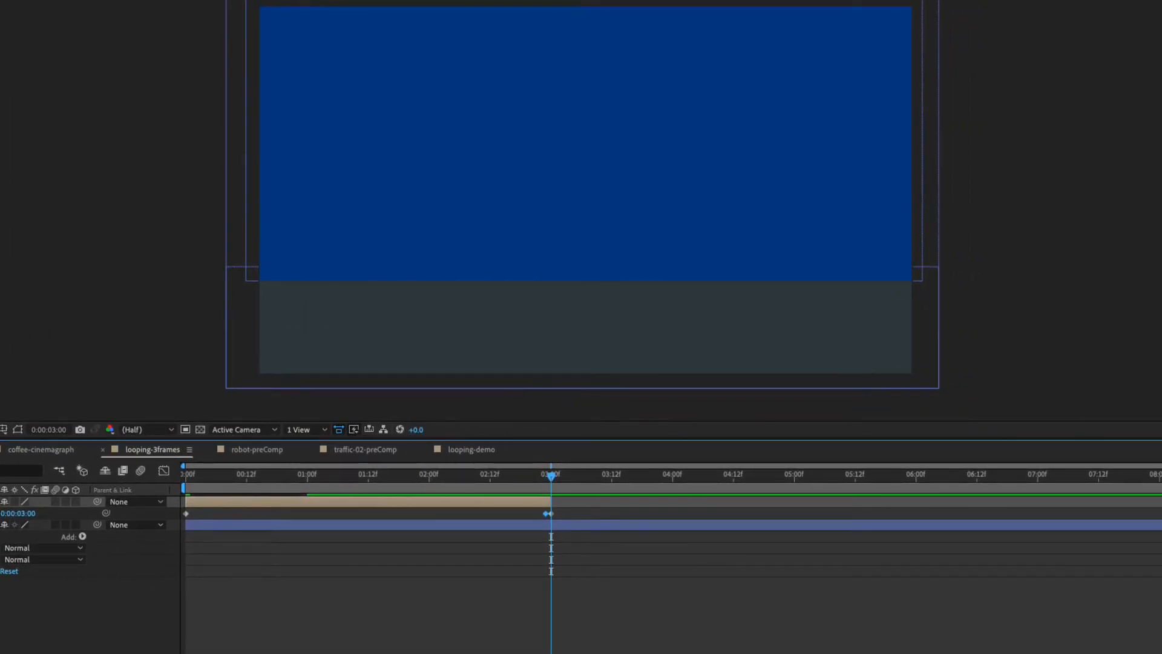
double_click(551, 514)
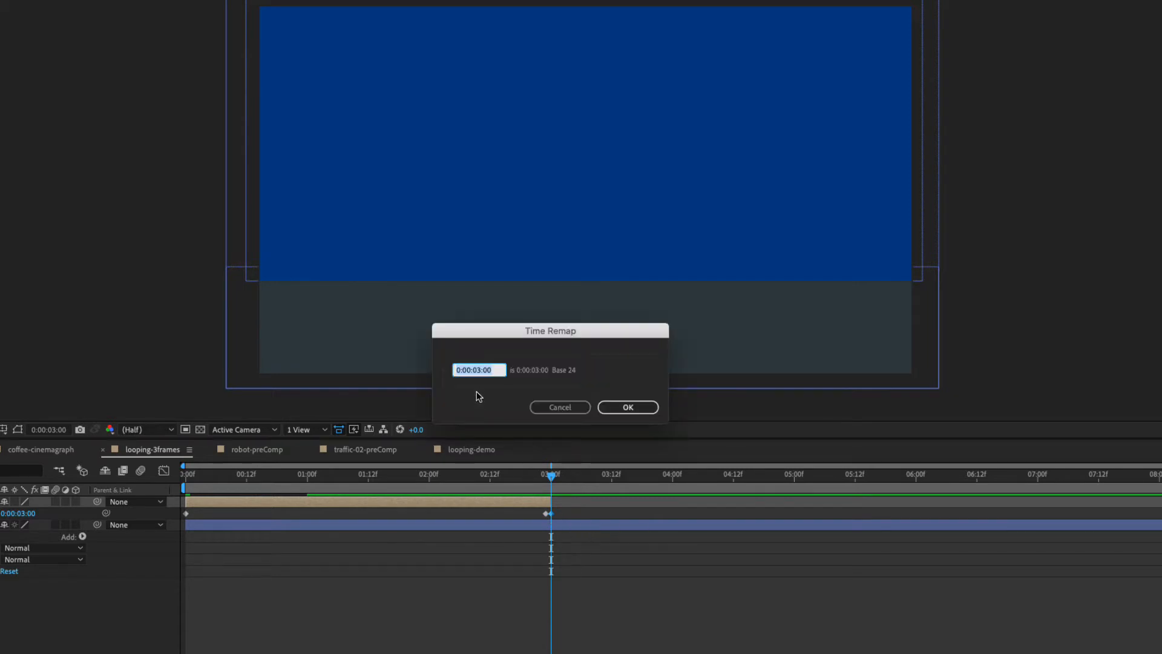
type("0")
left_click(628, 407)
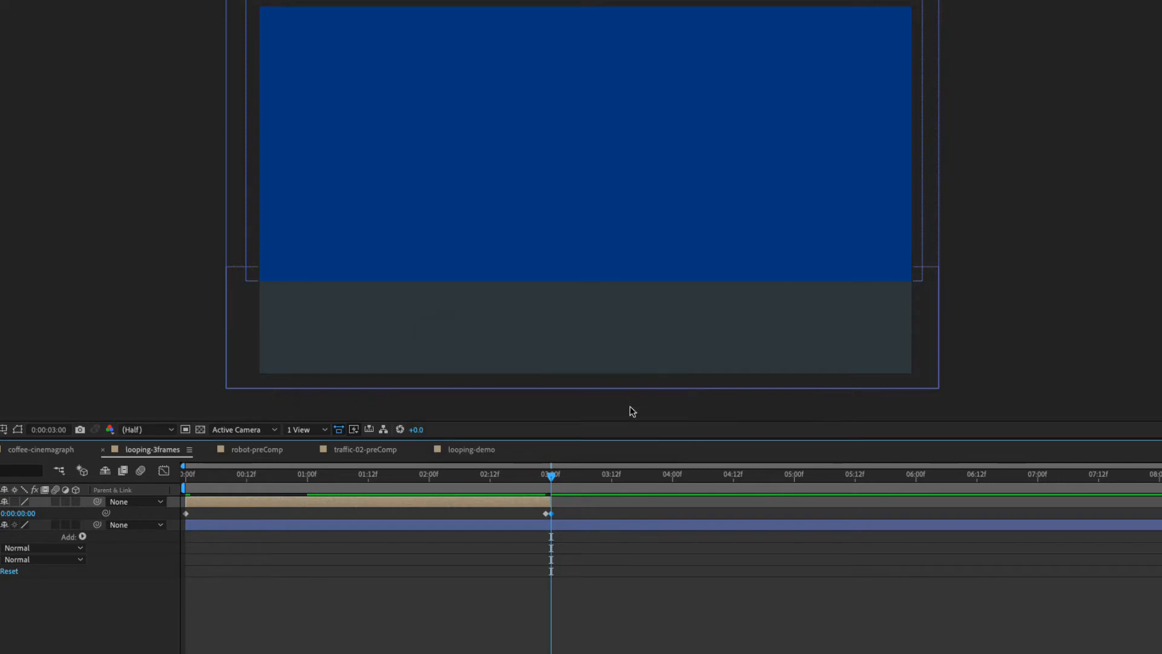
Delete the Time Remap keyframe at 0:00:03:00 and trim the end of robot-preComp to the keyframe at 0:00:02:23.
left_click(642, 577)
left_click(550, 513)
key("Delete")
left_click_drag(550, 504, 545, 505)
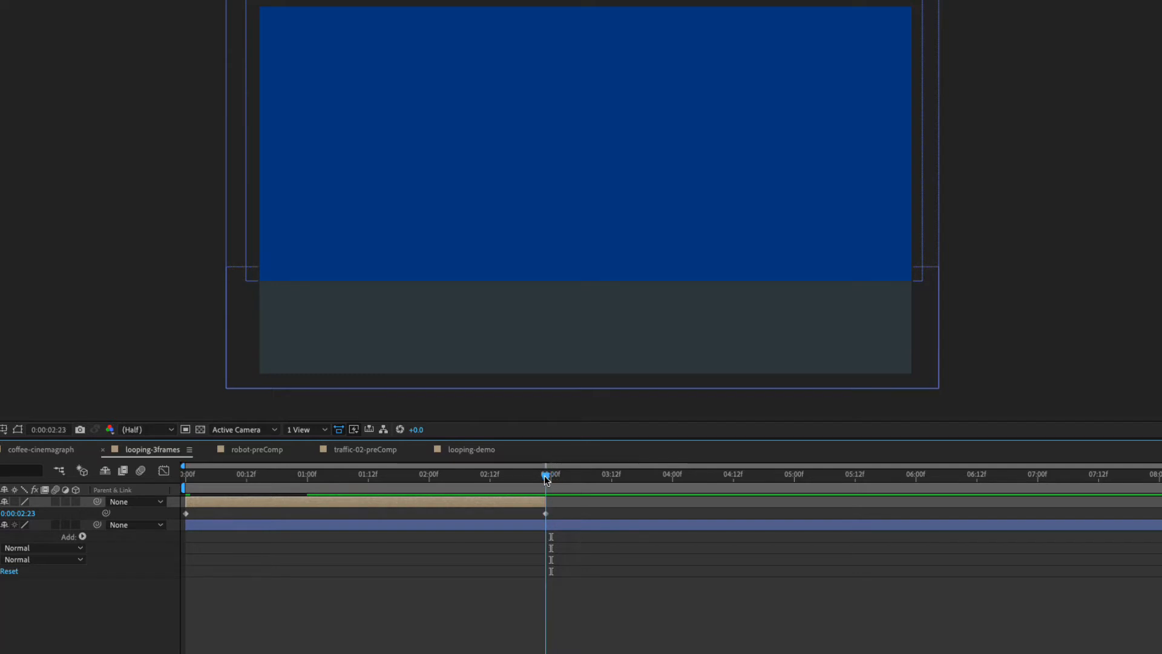
mouse_move(549, 478)
left_mouse_down()
mouse_move(490, 478)
mouse_move(546, 479)
left_mouse_up()
Play the trimmed robot animation from the start of the composition.
left_click_drag(546, 480, 186, 476)
left_click(367, 622)
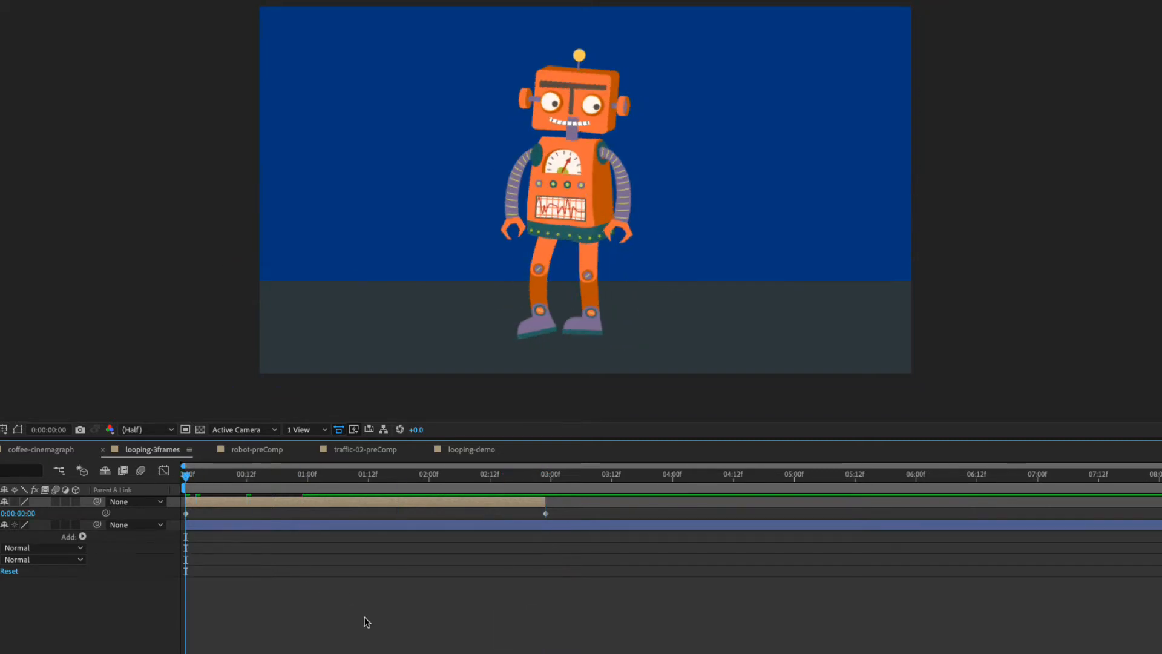
key("space")
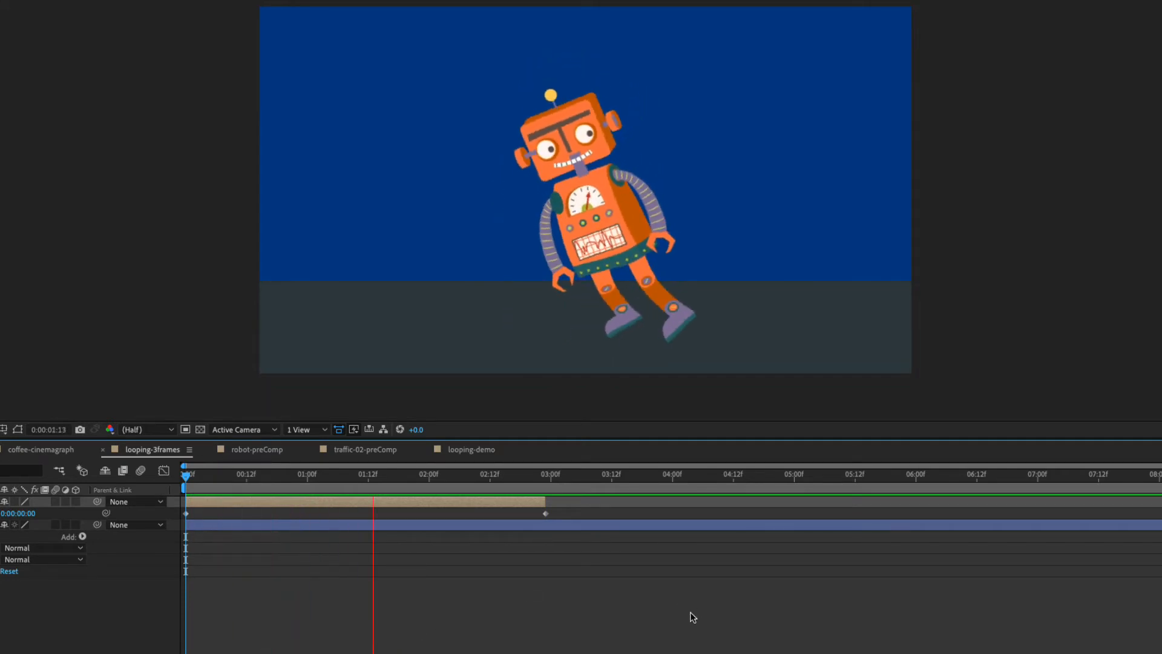
key("space")
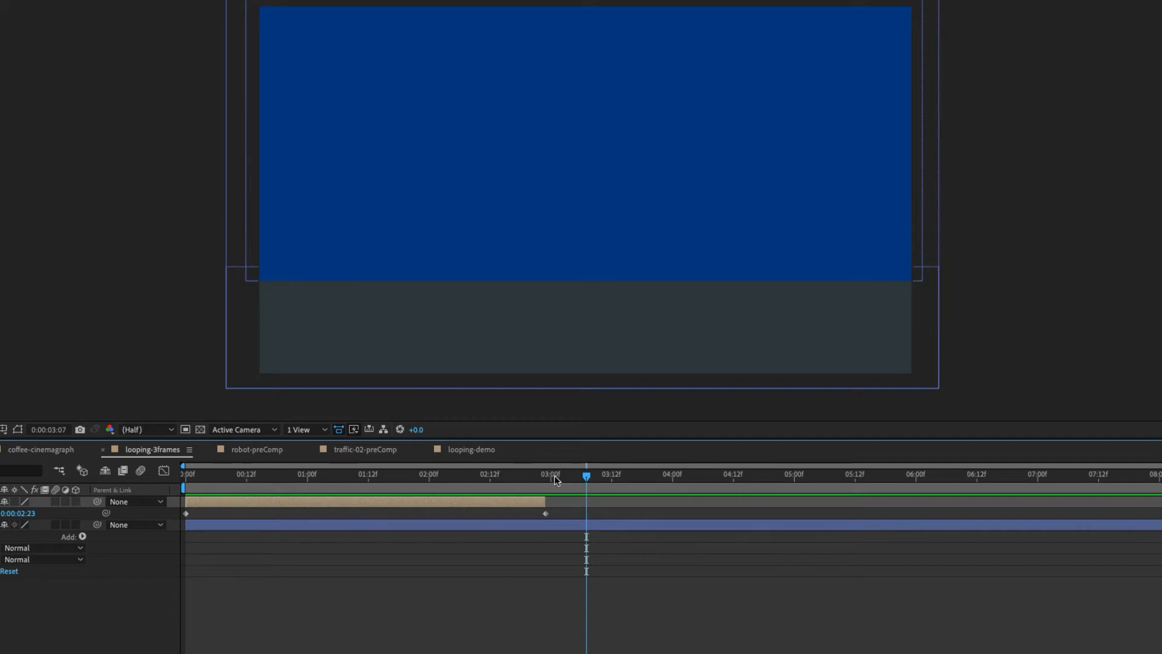
Add the expression loopOut(type = "cycle", numKeyframes = 0) to robot-preComp's Time Remap property.
key("Home")
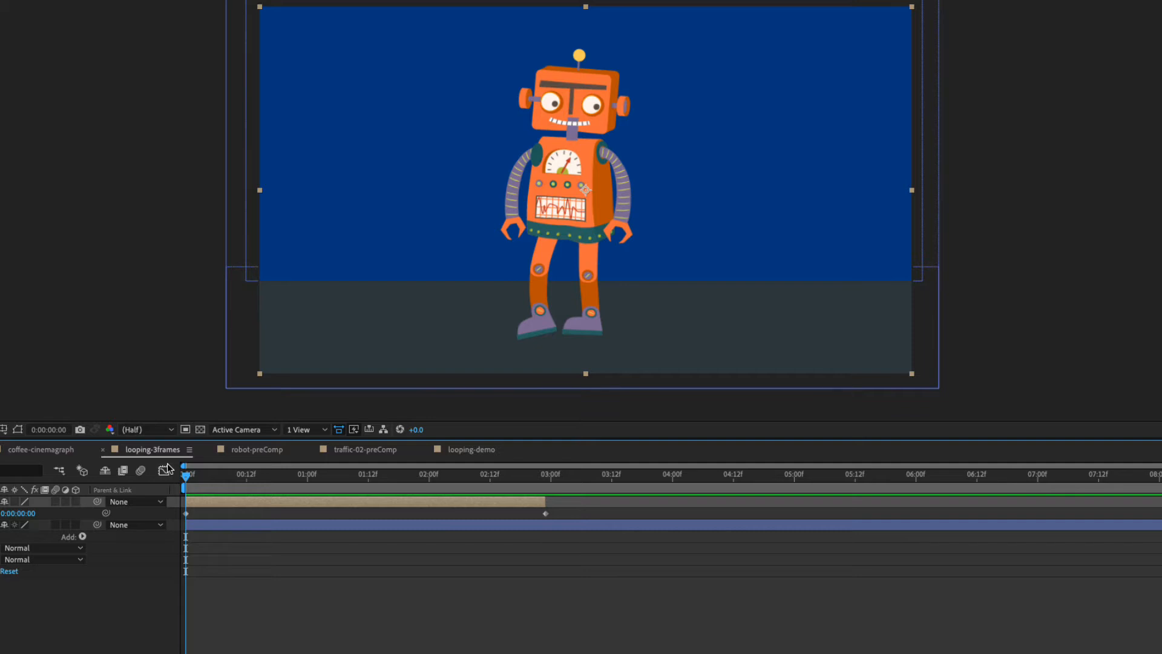
mouse_move(183, 474)
left_mouse_down()
mouse_move(229, 475)
mouse_move(189, 478)
left_mouse_up()
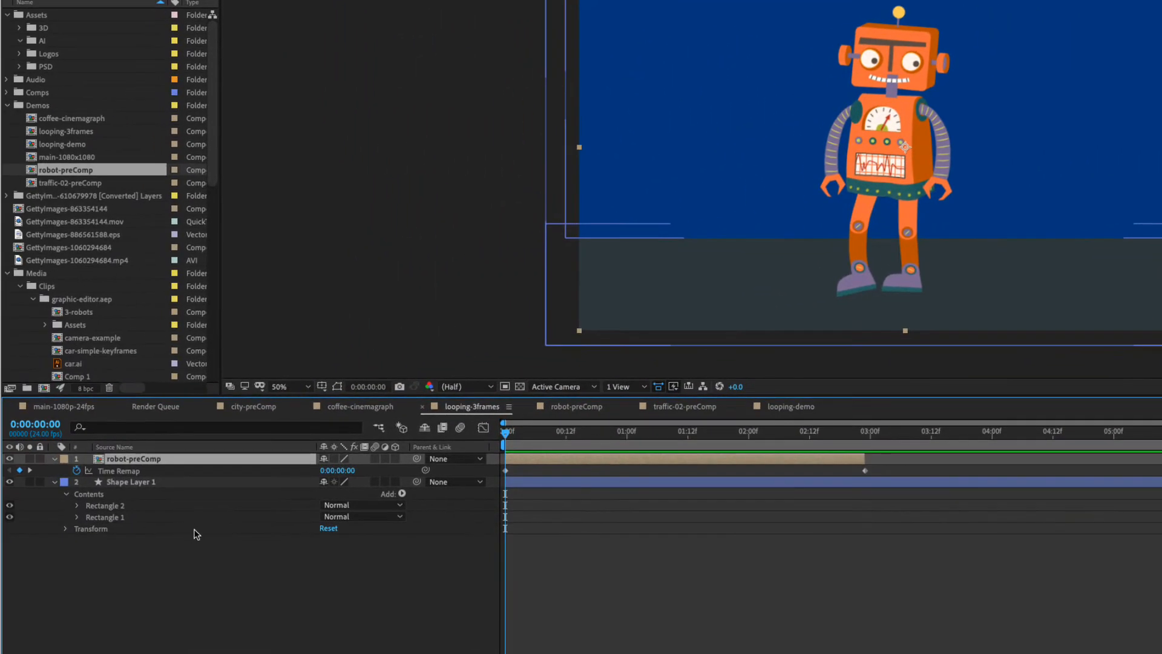
left_click(76, 471, "alt")
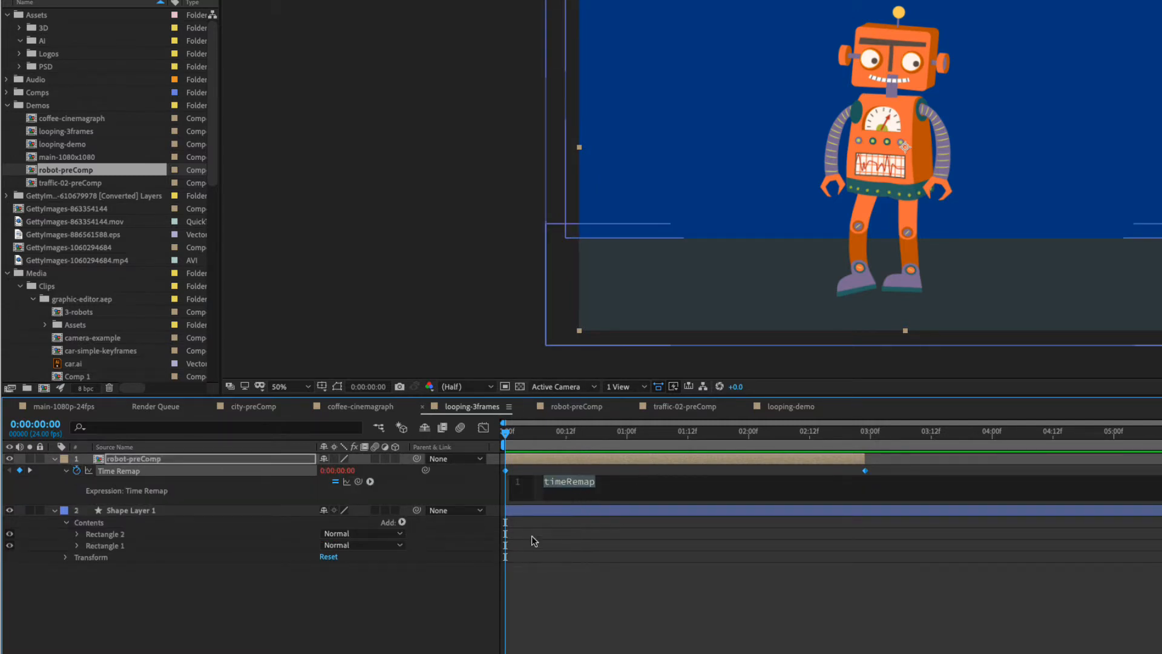
left_click(369, 482)
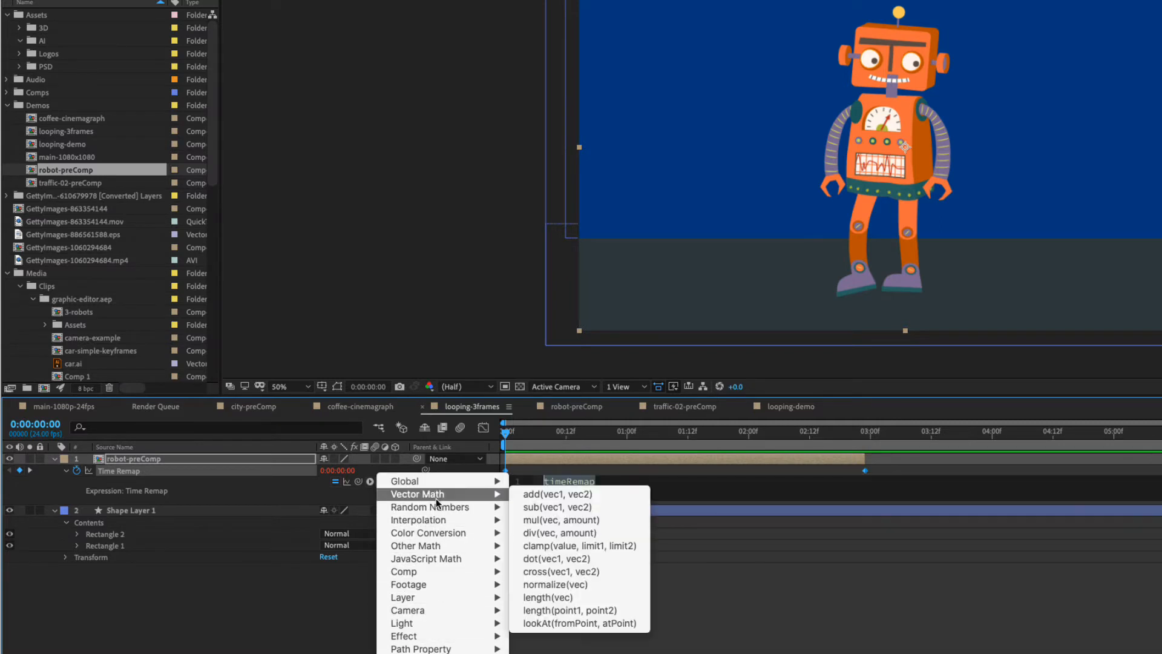
mouse_move(452, 639)
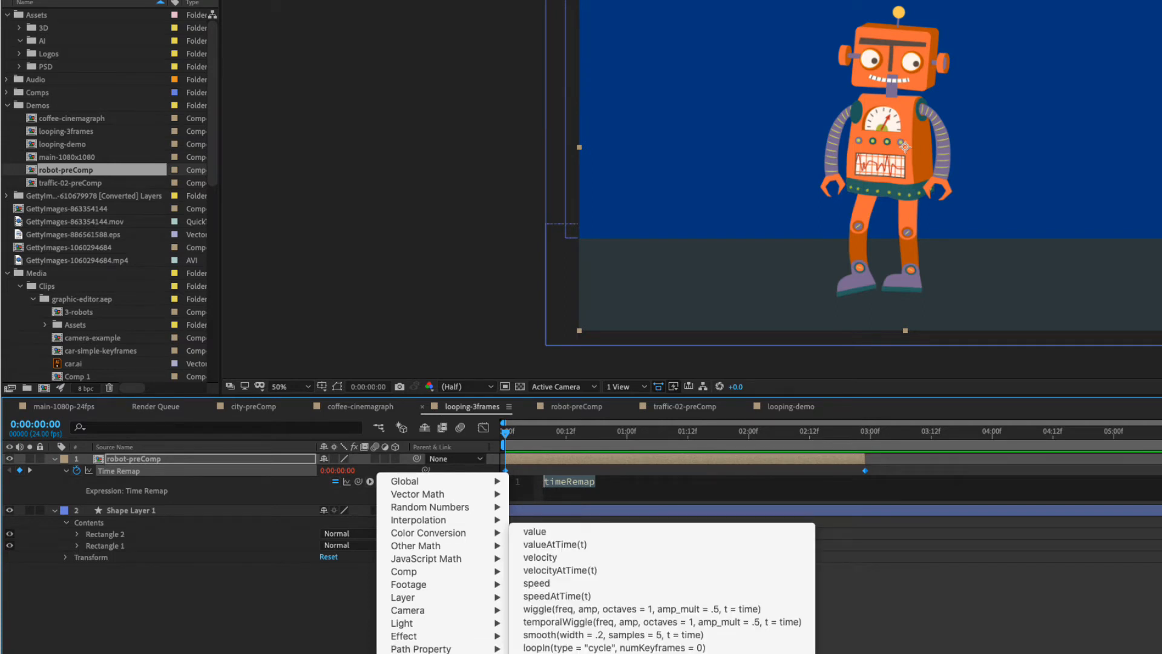
left_click(563, 653)
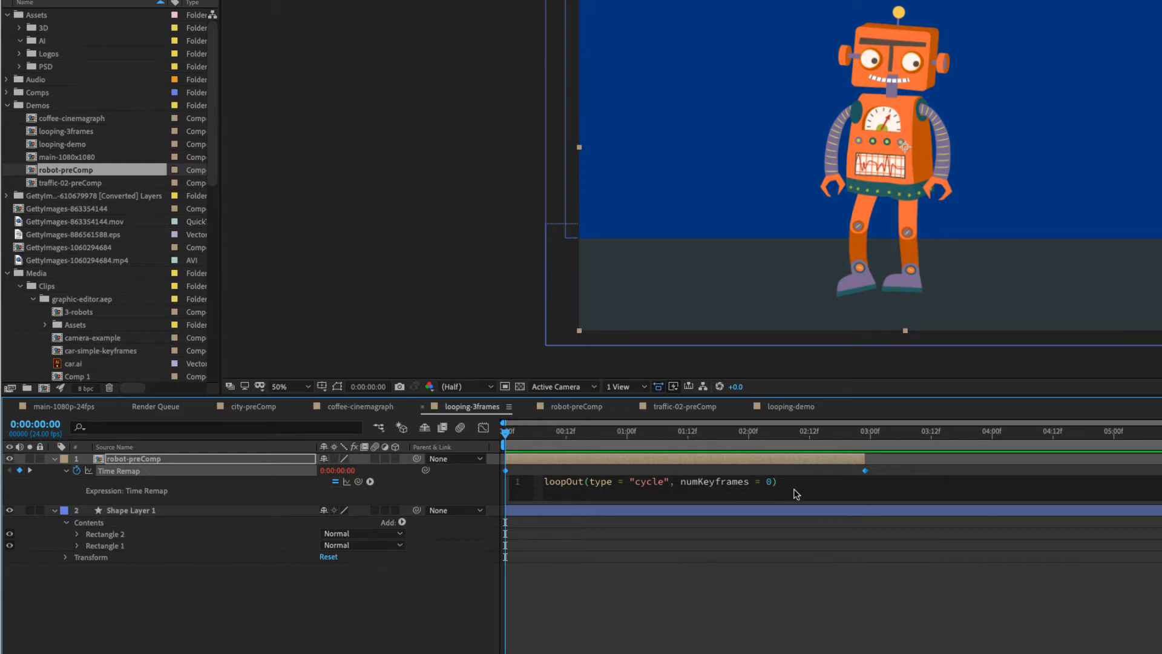
key("KP_Enter")
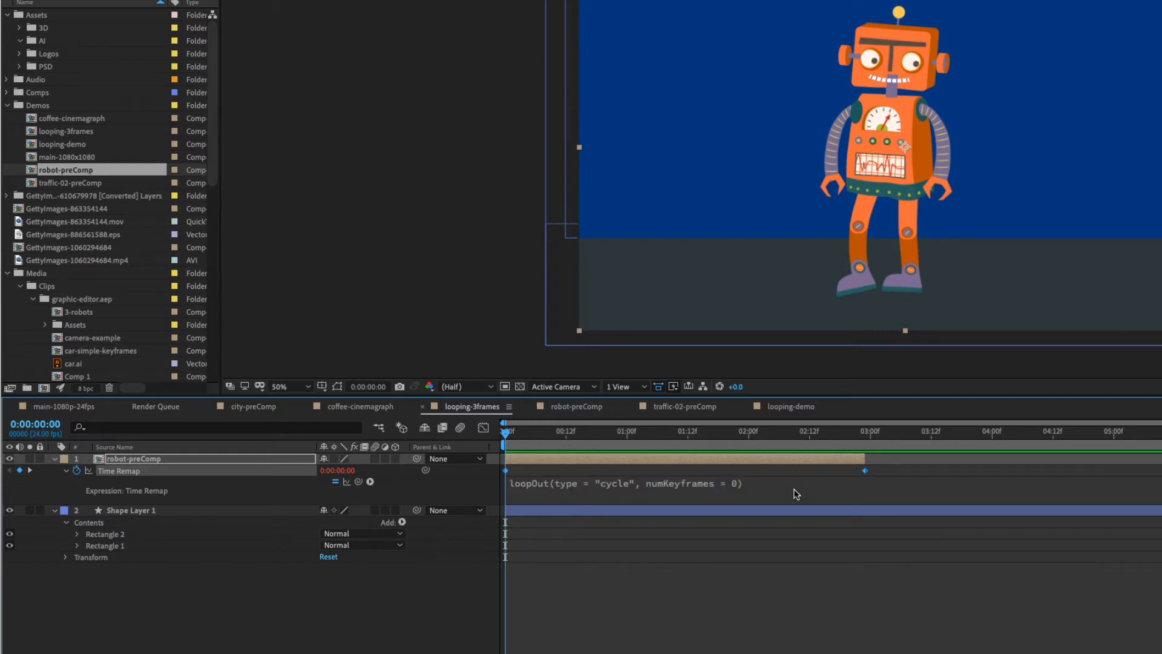
Preview the animation with the expression and extend the robot-preComp layer to the end of the composition.
key("space")
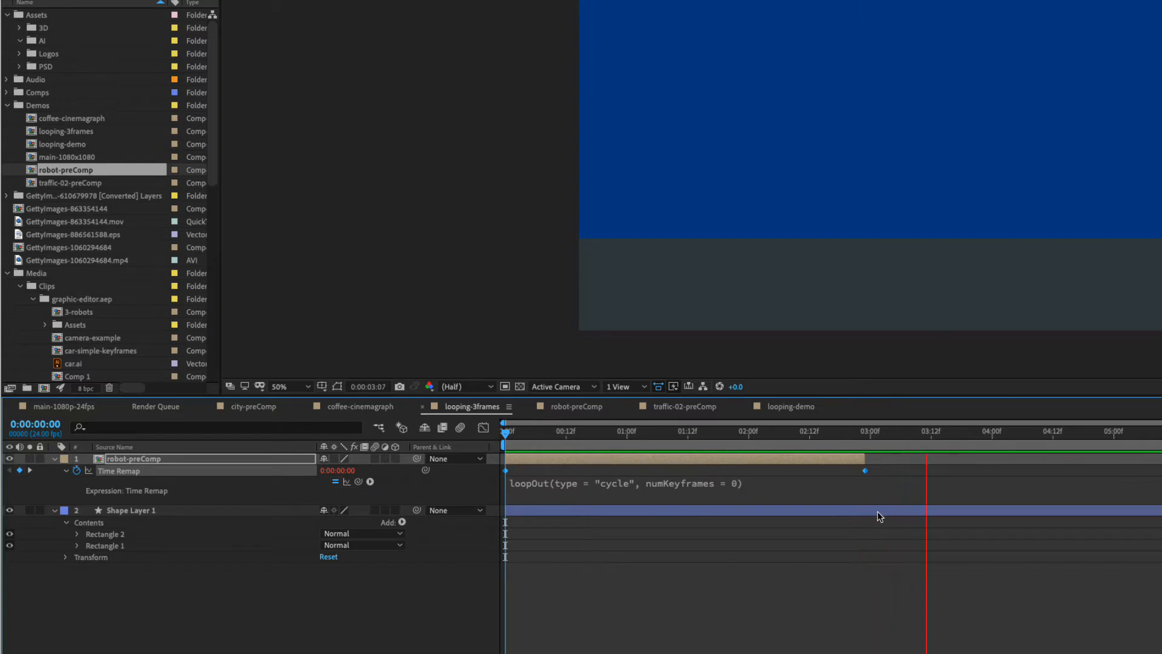
key("space")
left_click_drag(729, 434, 902, 458)
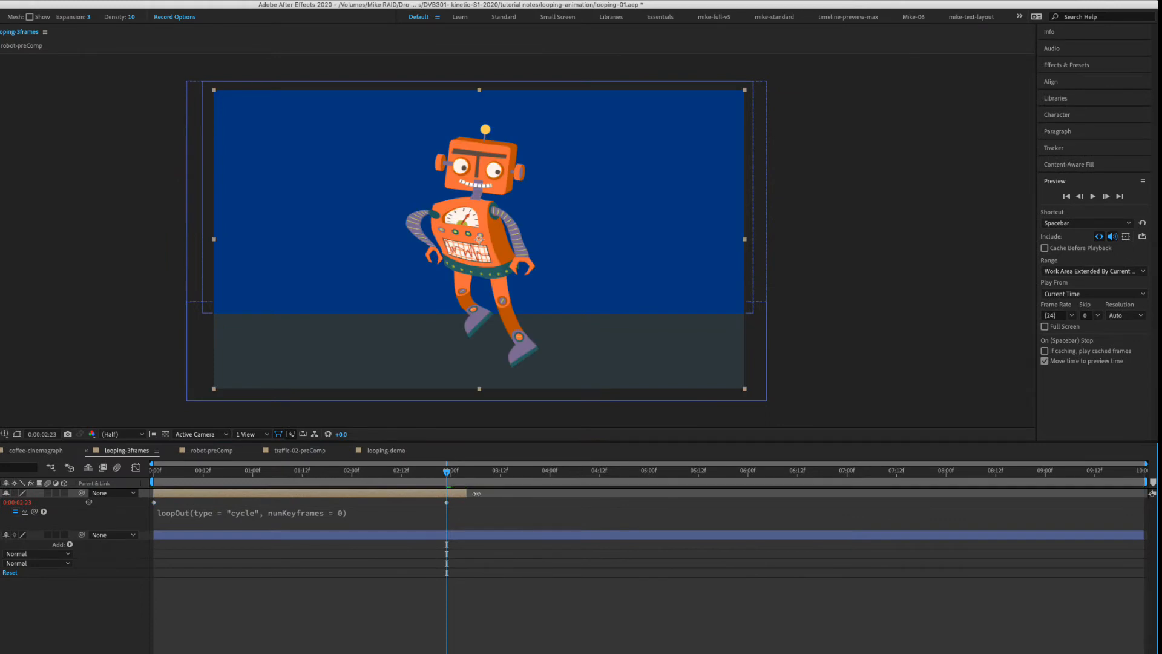
left_click_drag(477, 493, 1152, 493)
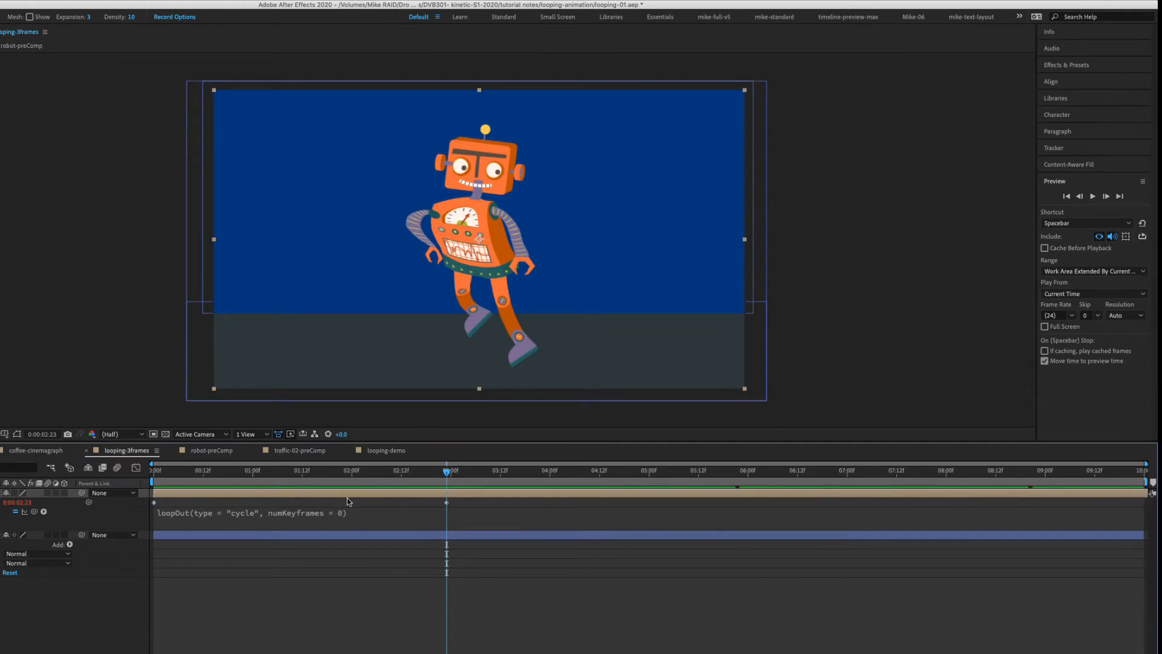
Play the extended robot-preComp layer past its last Time Remap keyframe to check the loop.
left_click(416, 582)
key("space")
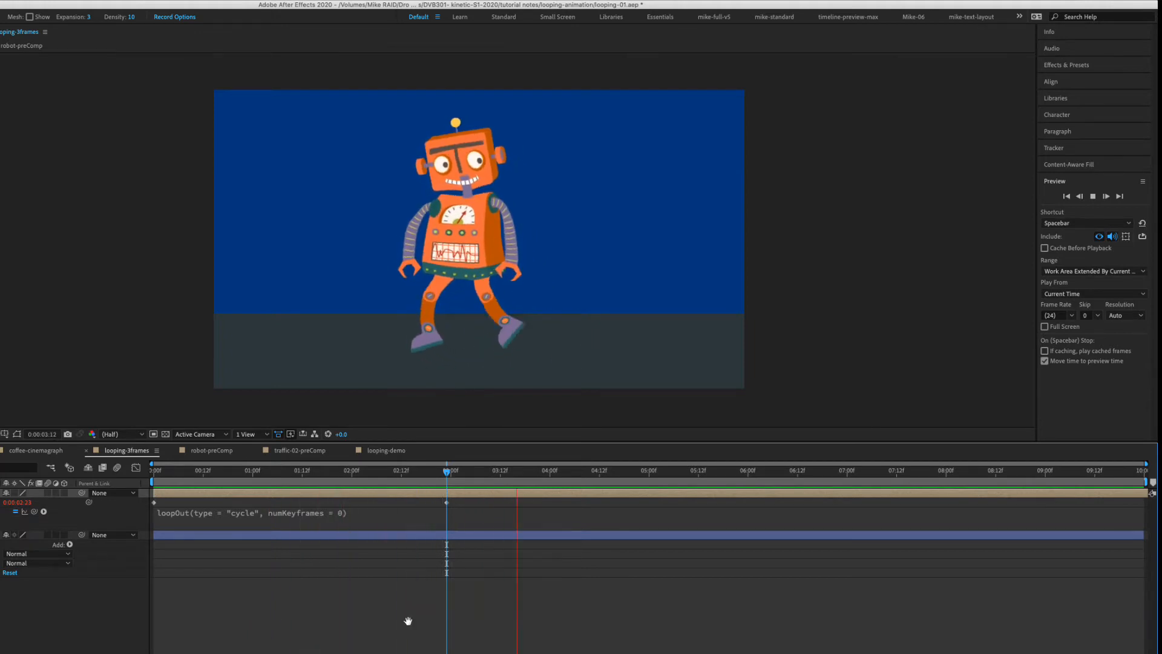
left_click(389, 536)
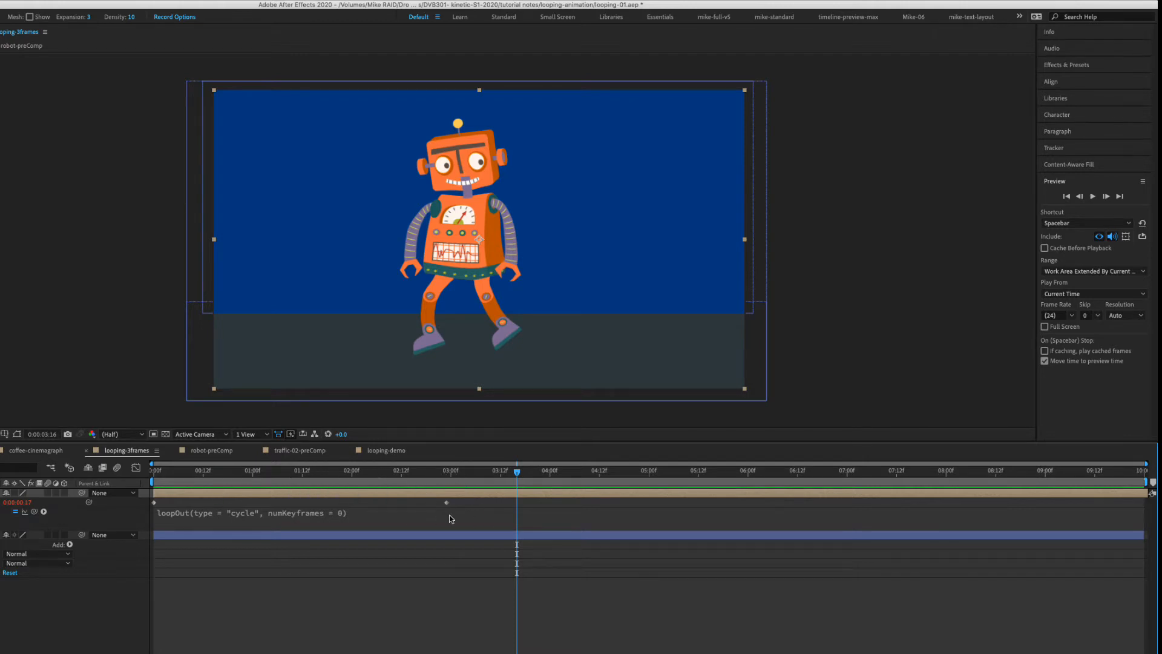
Move the last Time Remap keyframe to about 0:00:01:06 and play the loop from the start.
left_click_drag(447, 503, 277, 503)
key("Home")
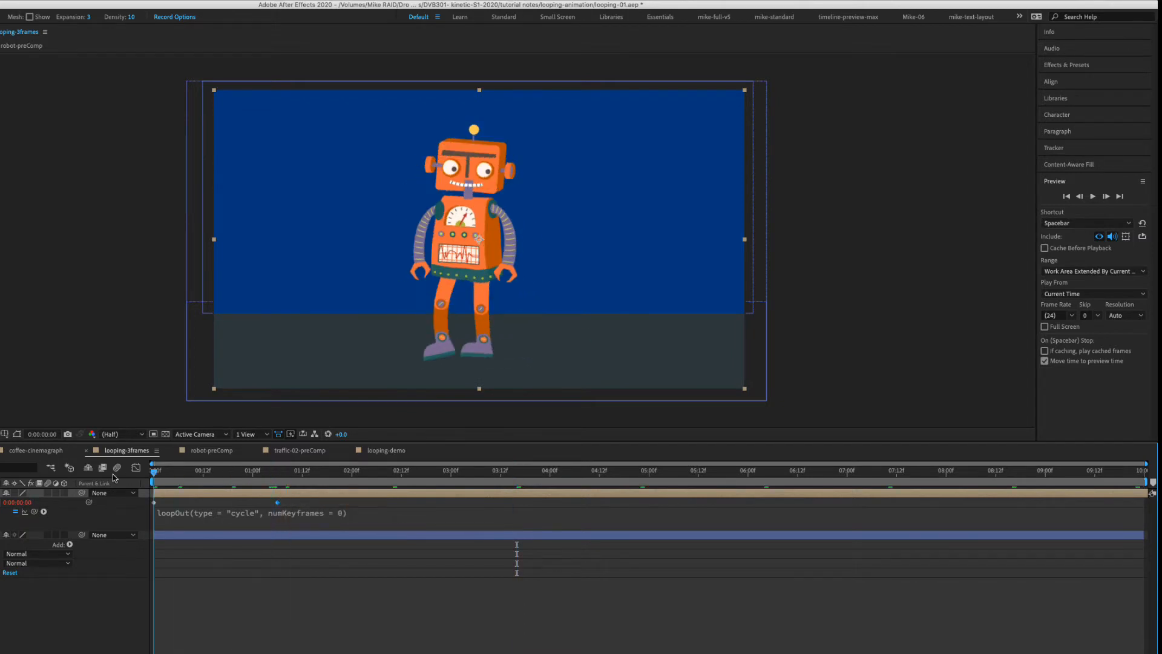
left_click(293, 630)
key("space")
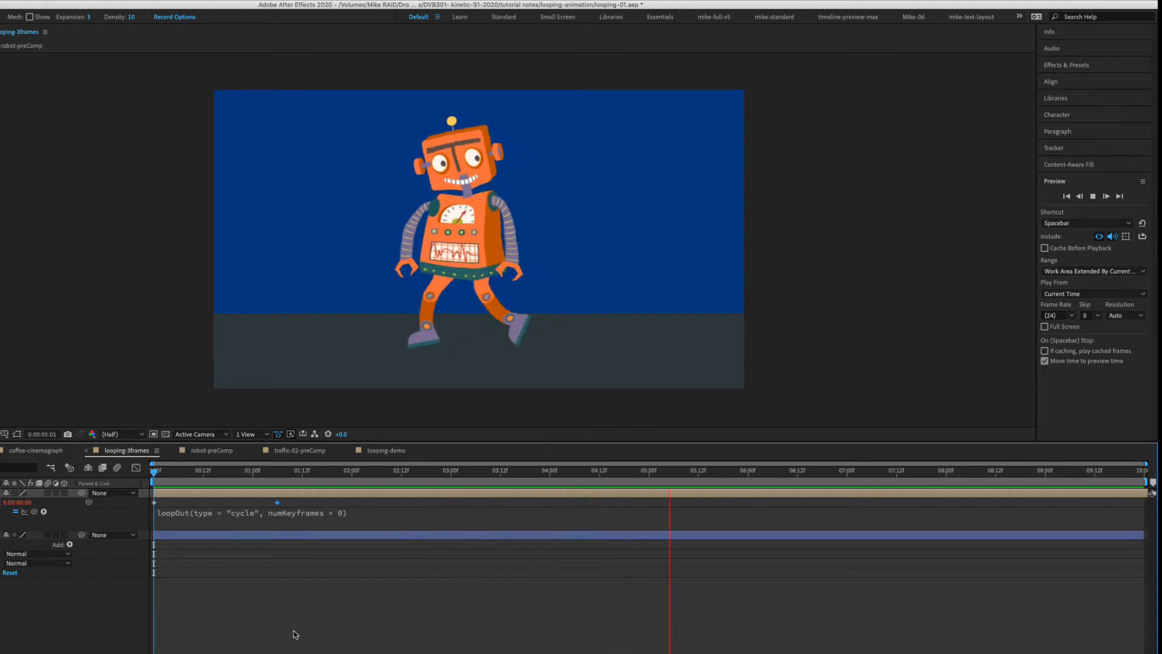
Move the last Time Remap keyframe to about 0:00:02:12 and replay the loop from the start.
left_click_drag(278, 502, 403, 503)
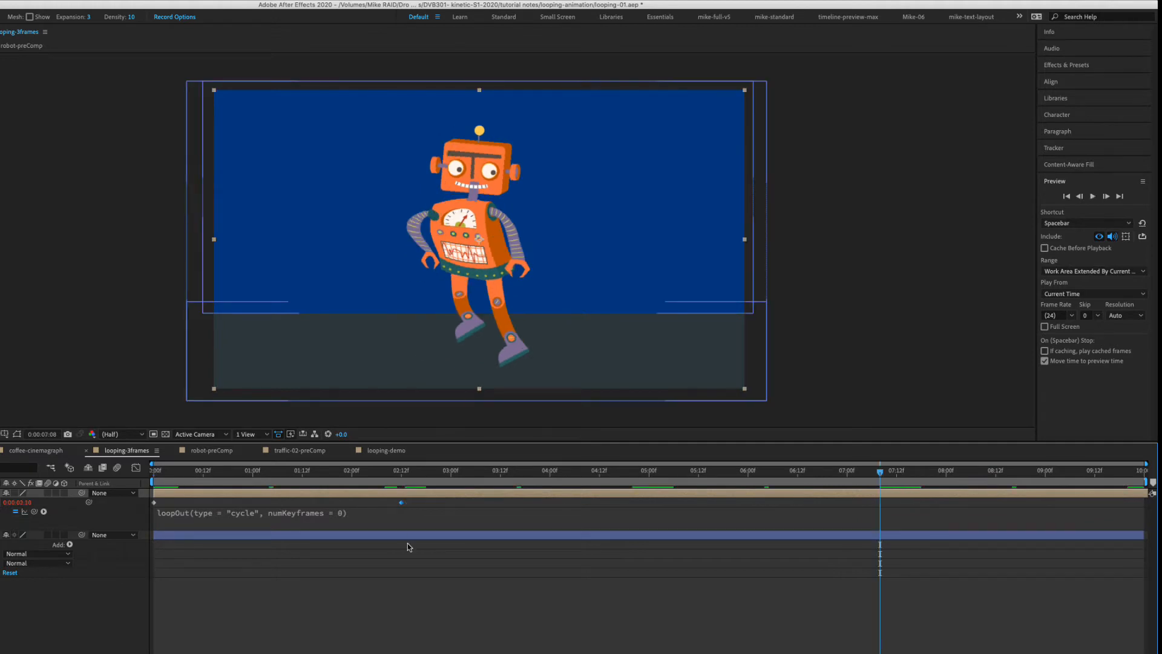
key("space")
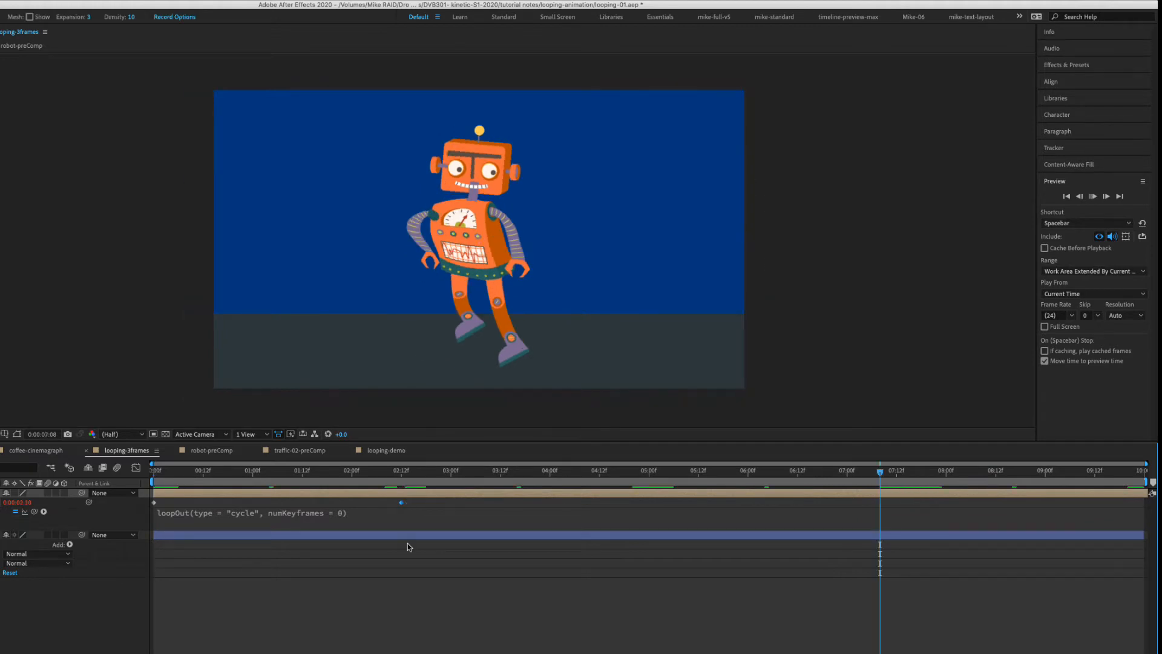
left_click(368, 472)
key("Home")
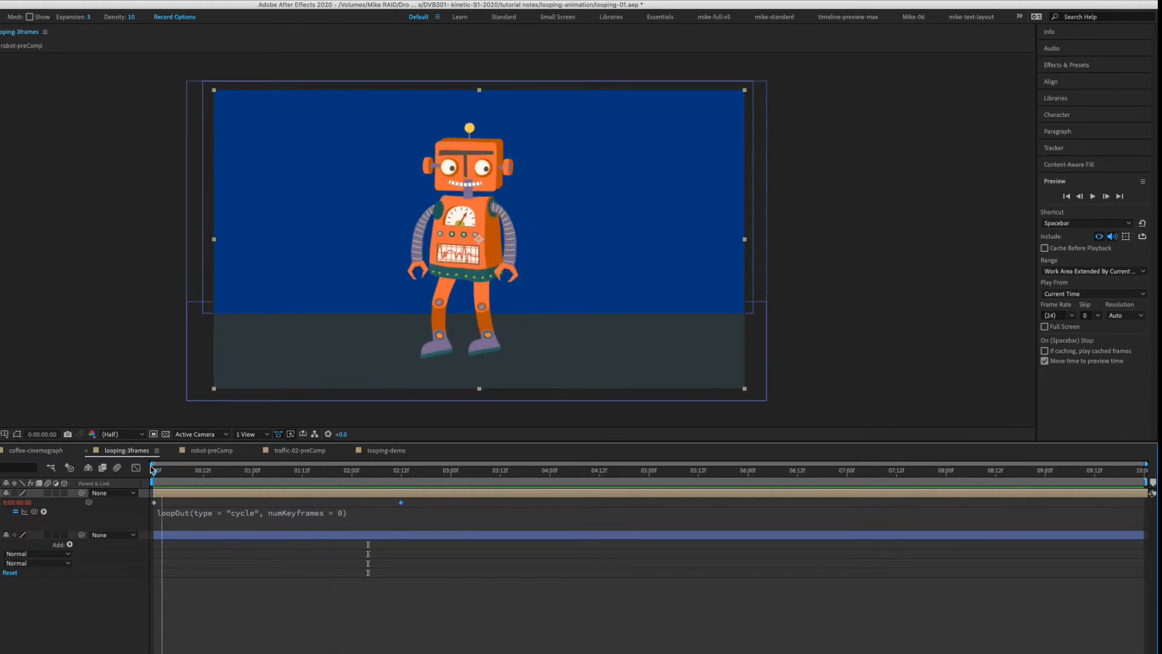
key("space")
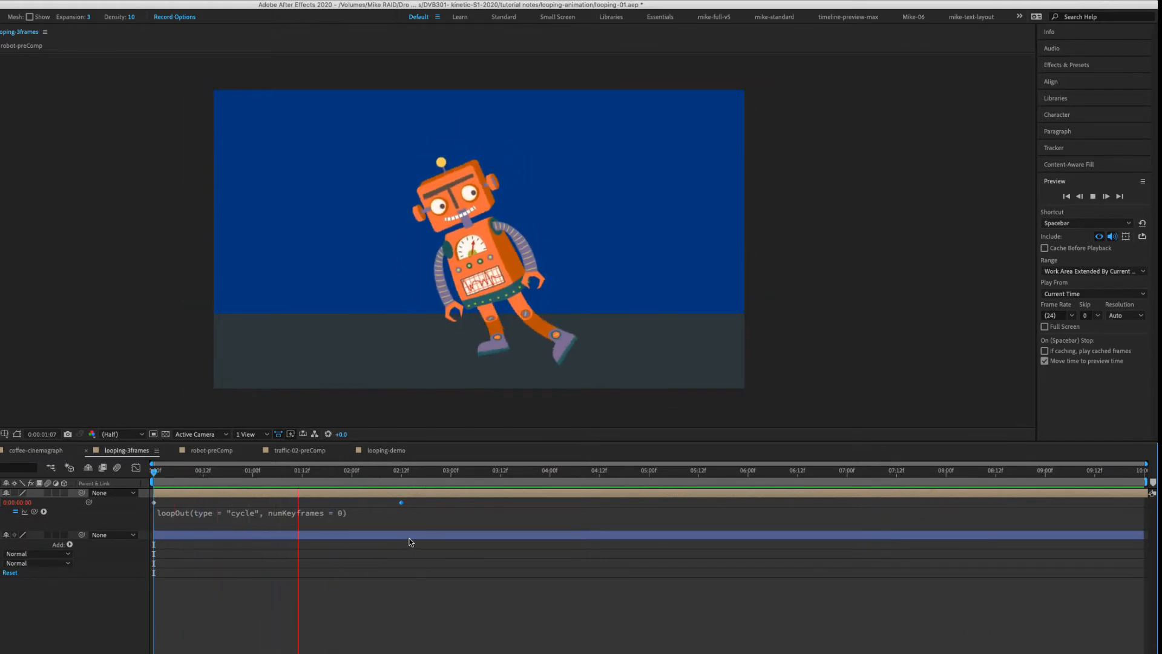
key("space")
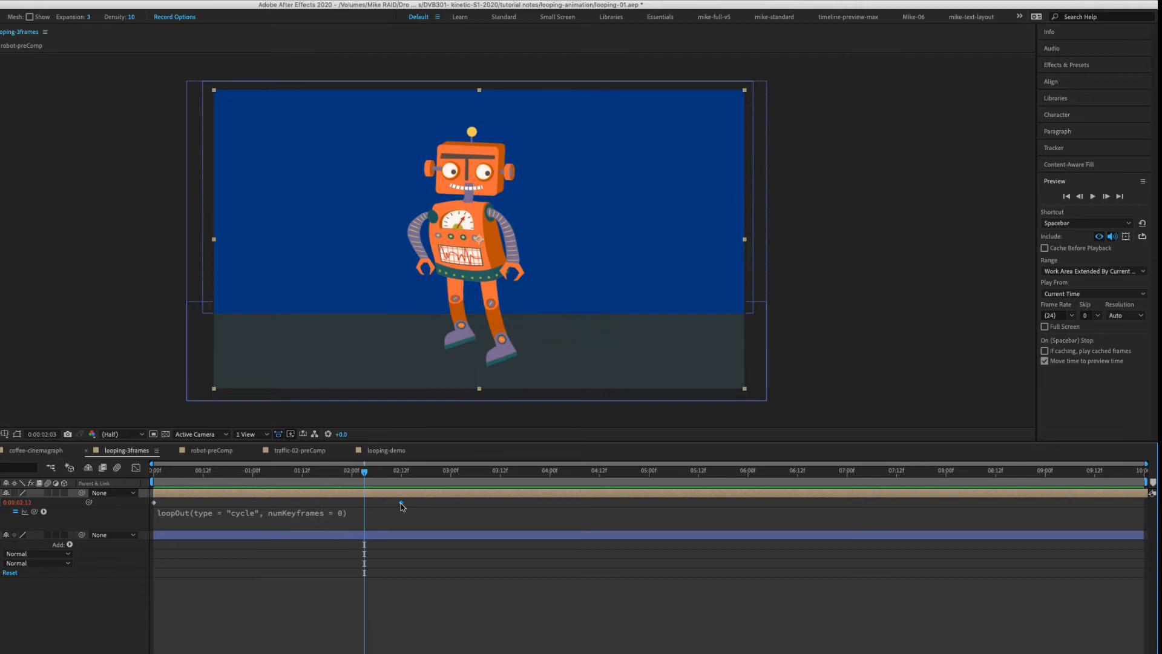
Move the last Time Remap keyframe to about 0:00:02:00 and play back the loop from the start.
left_click_drag(400, 506, 351, 506)
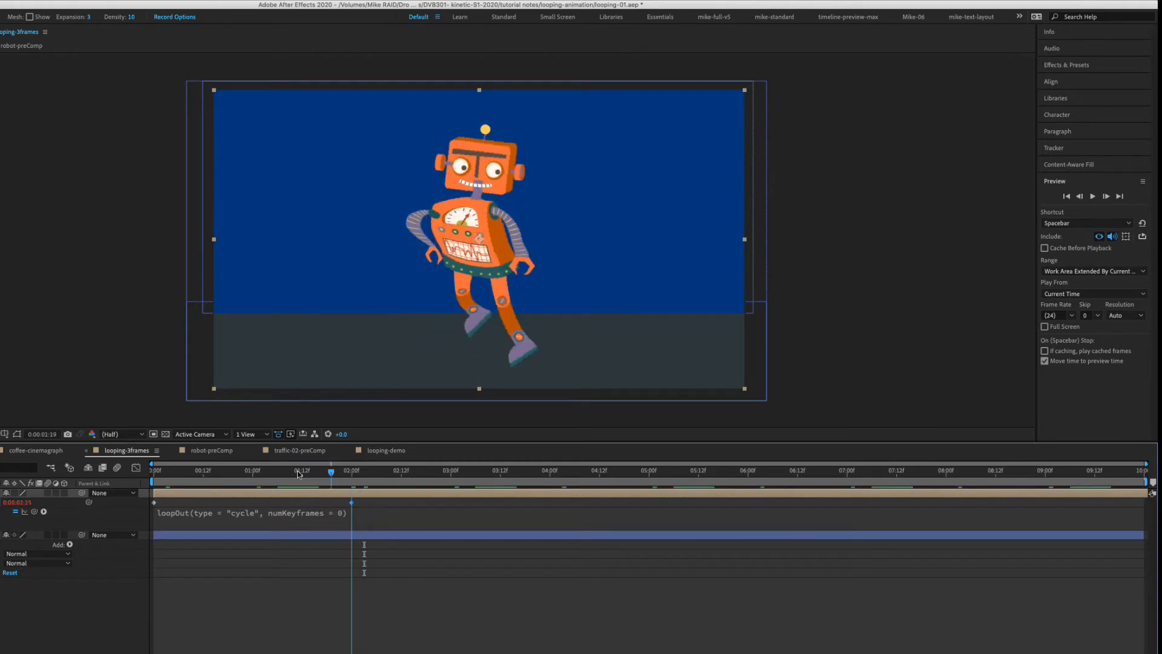
key("Home")
key("space")
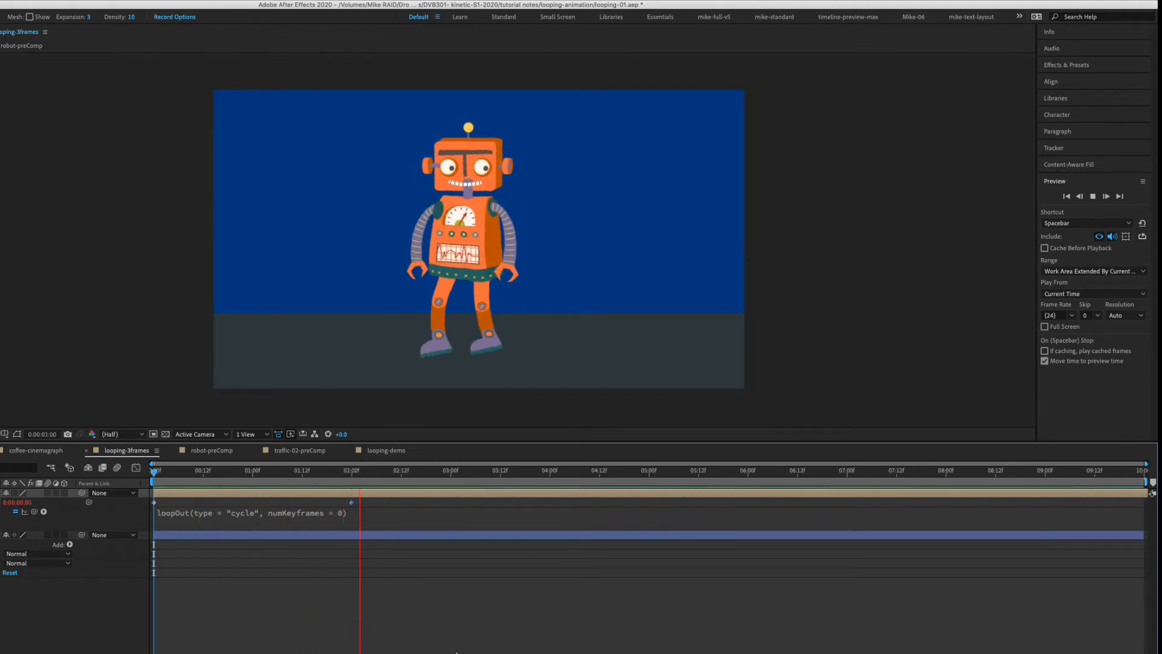
key("space")
key("Home")
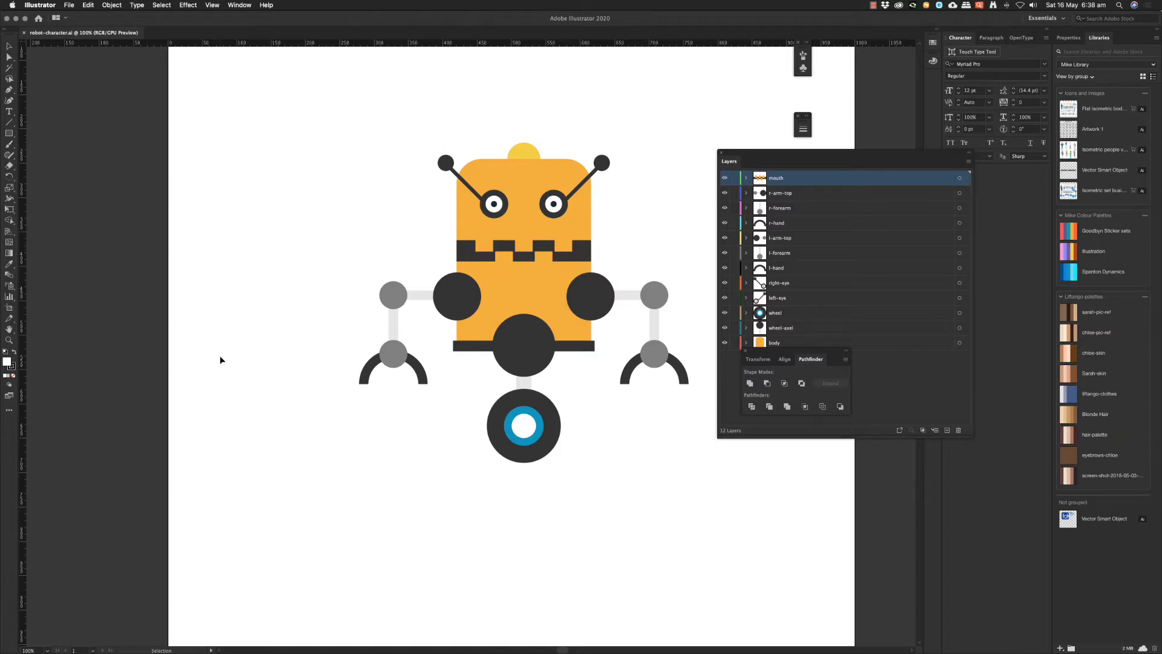
Switch to Illustrator and hide every layer of robot-character.ai except body.
left_click_drag(781, 352, 805, 551)
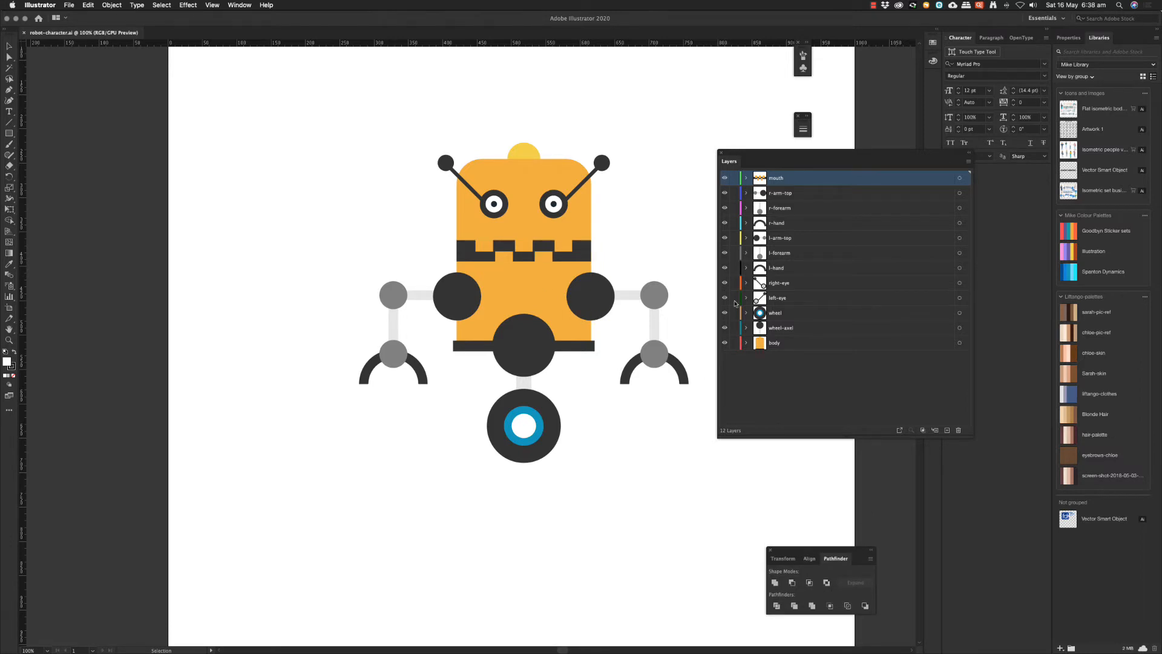
left_click_drag(726, 327, 725, 178)
left_click(452, 272)
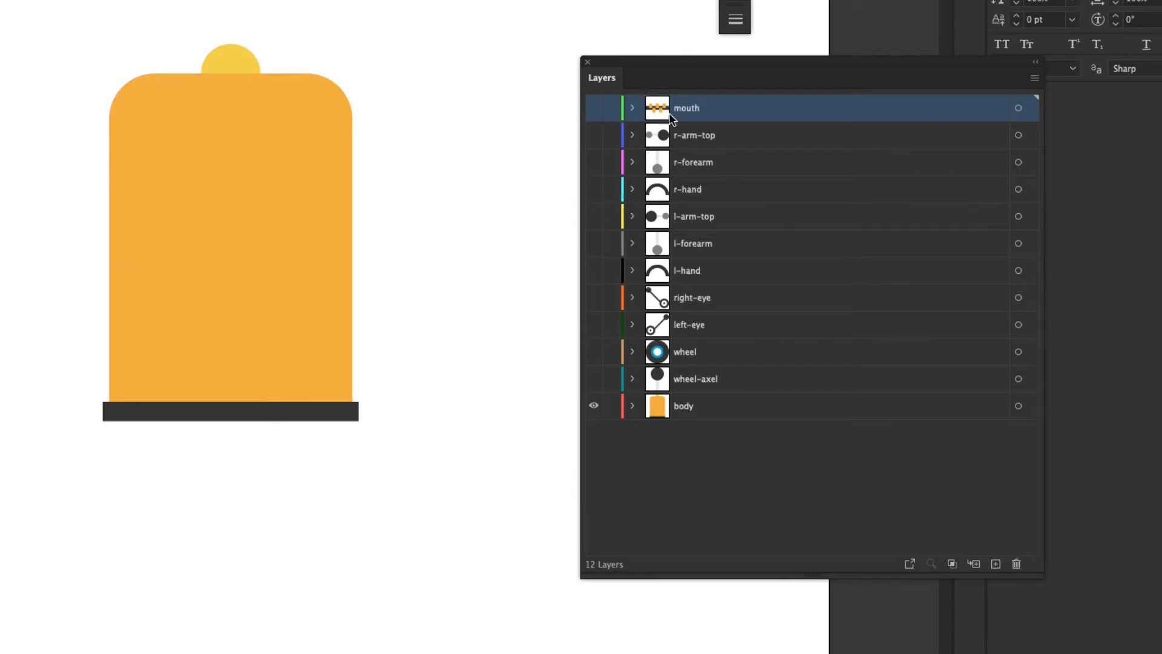
Hide the body layer and show the wheel-axel, wheel, left-eye and right-eye layers.
left_click(594, 406)
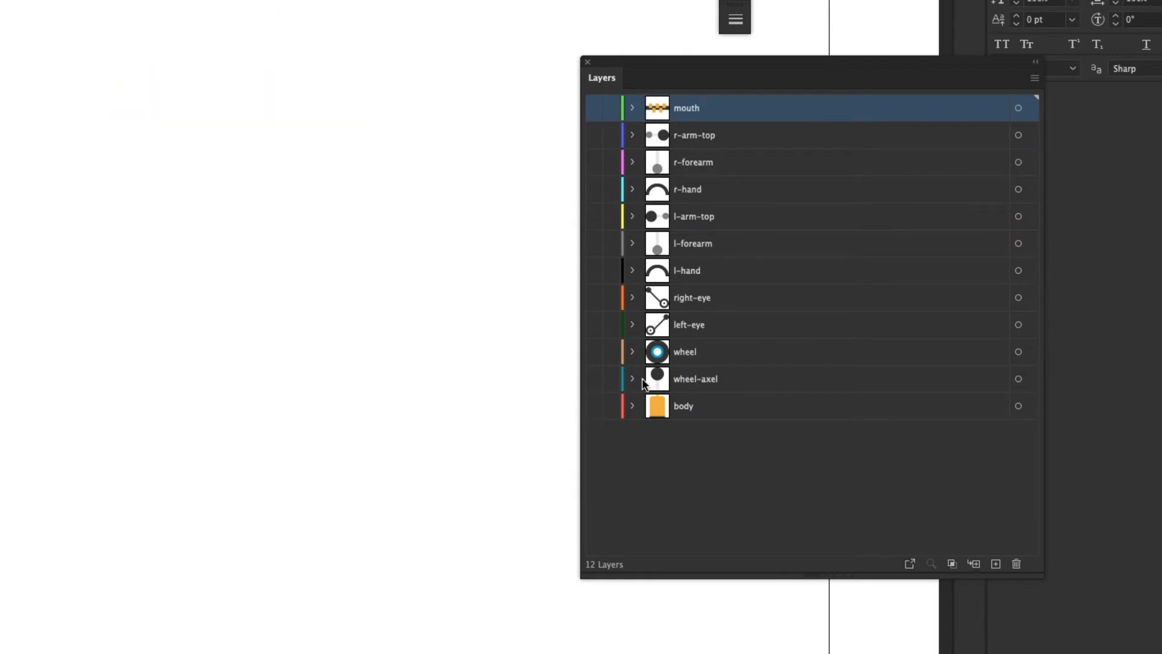
left_click(594, 378)
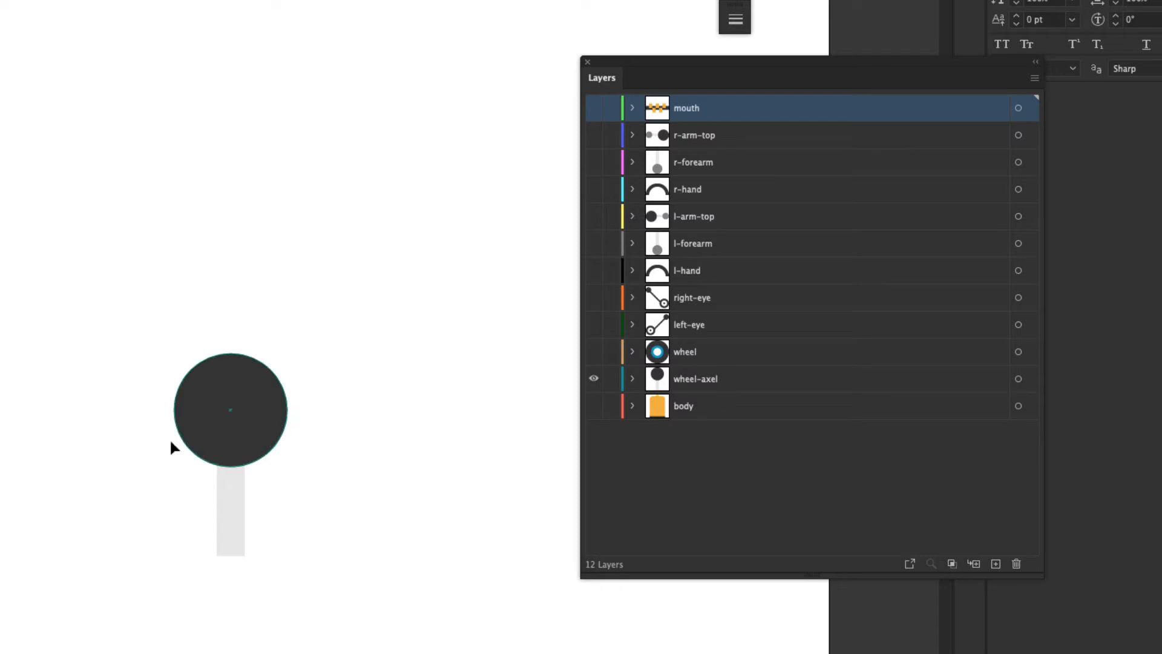
left_click(594, 352)
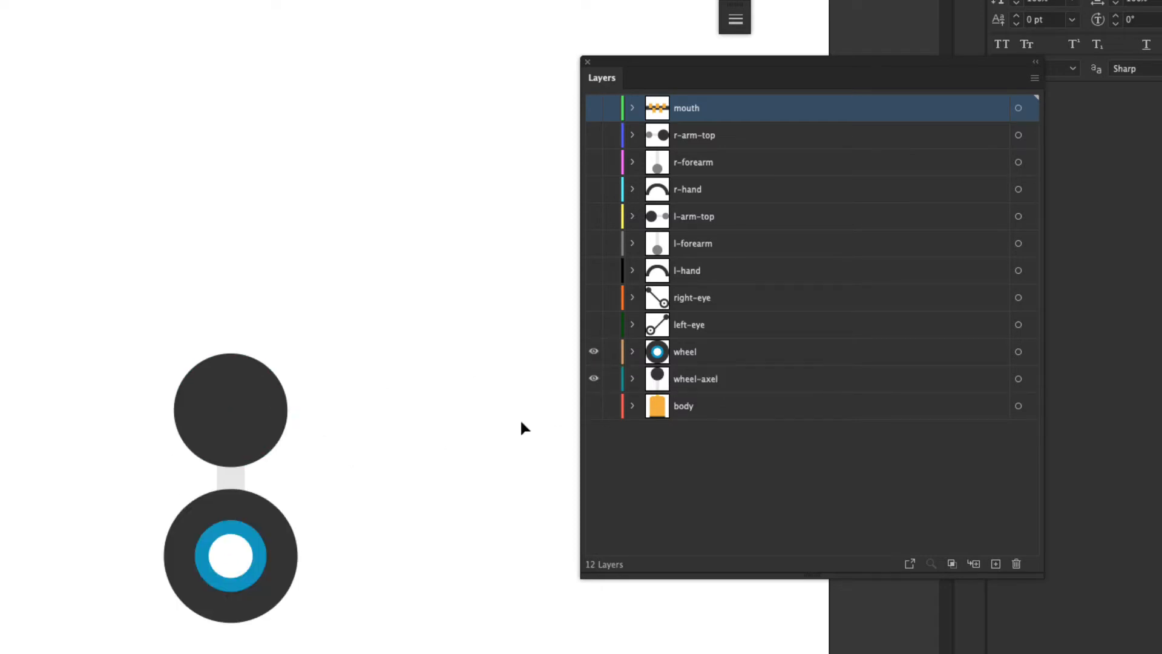
left_click(594, 324)
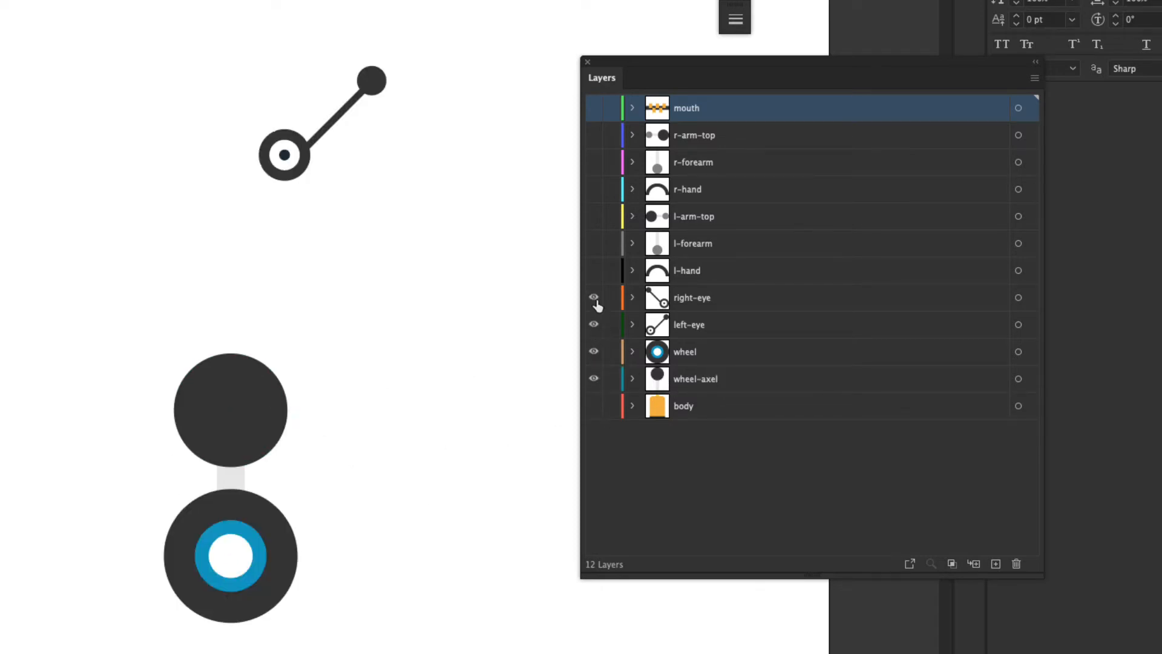
left_click(594, 297)
Show the l-hand, body, l-forearm and l-arm-top layers, as well as all right-arm layers and the mouth.
left_click(594, 270)
left_click(594, 406)
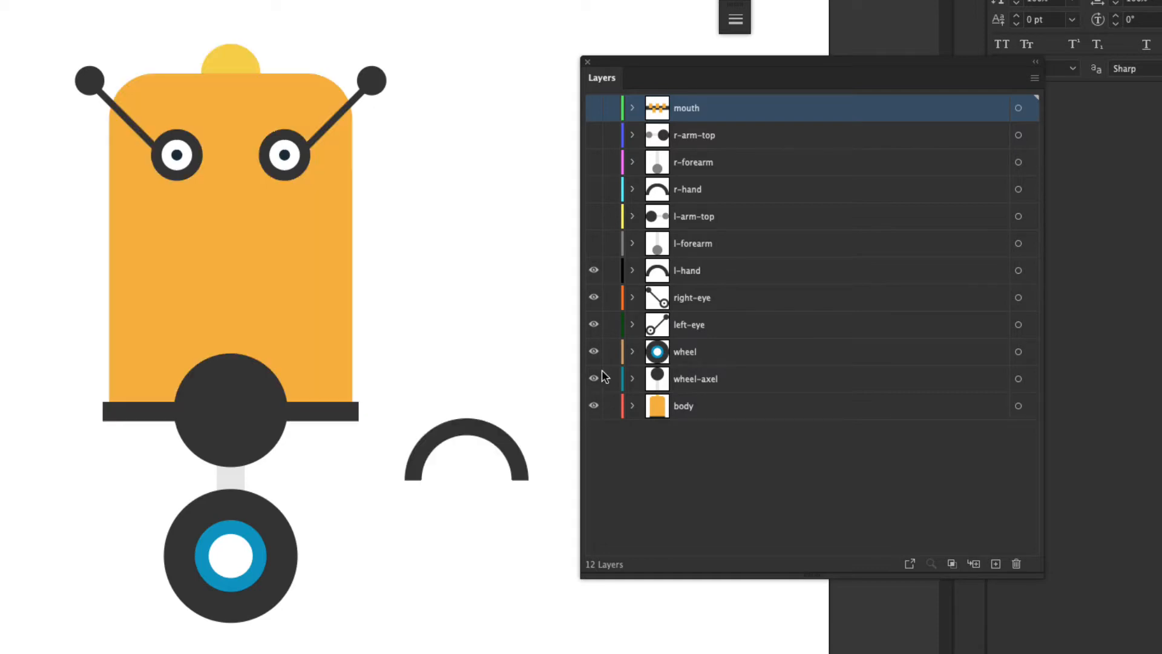
left_click(594, 243)
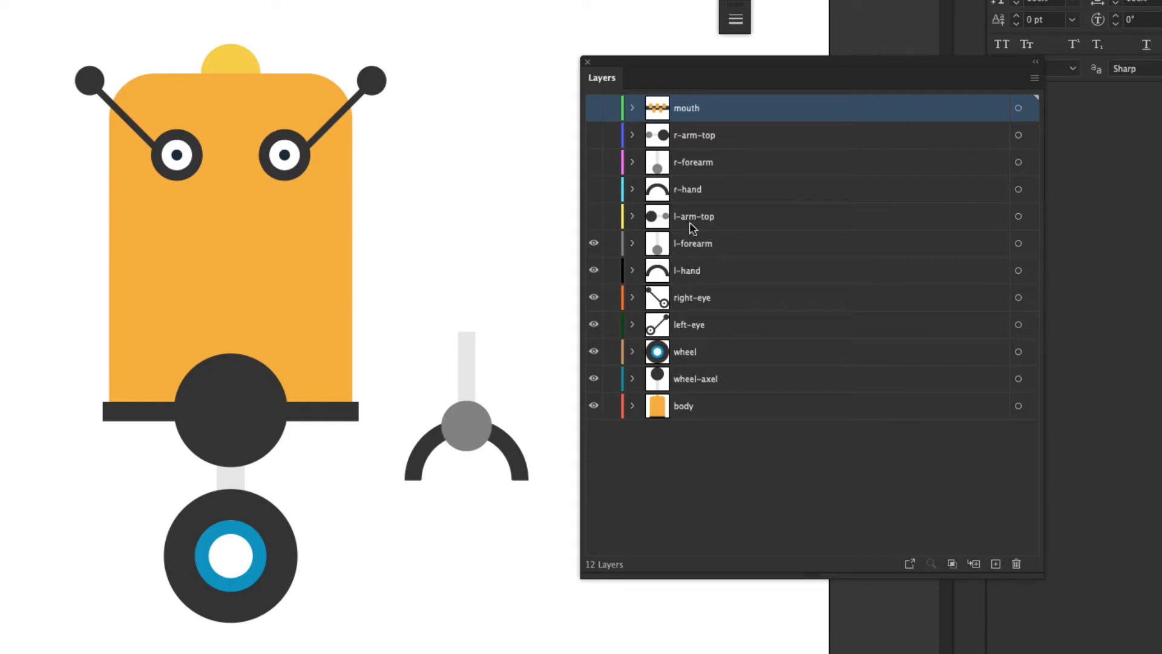
left_click(594, 216)
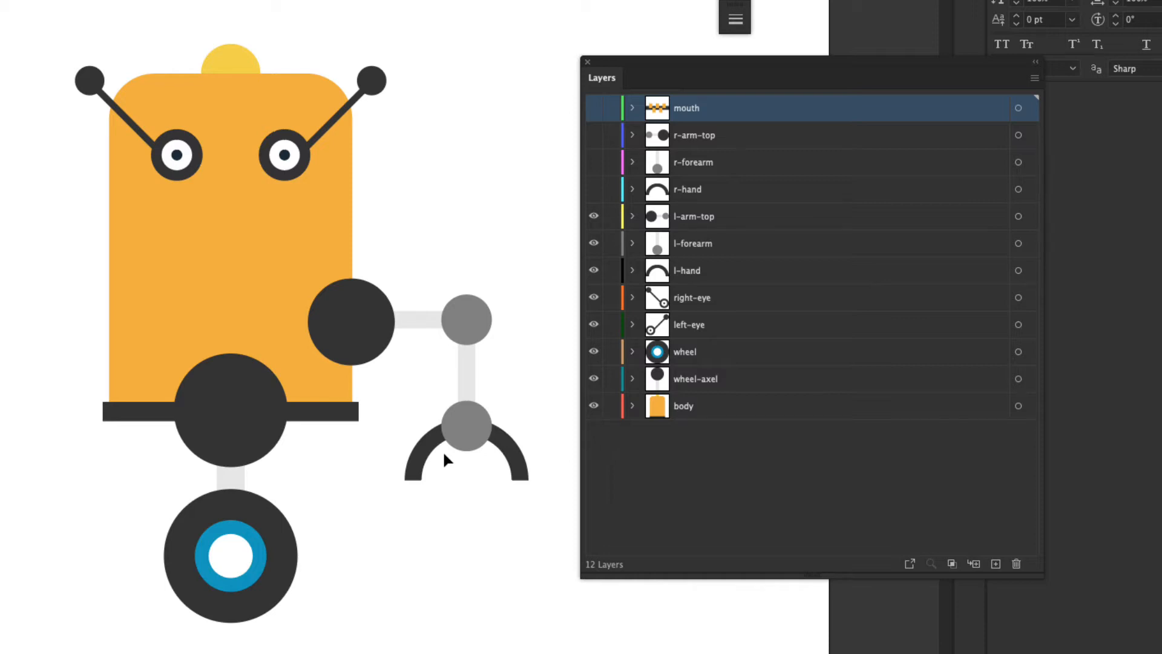
left_click_drag(600, 192, 594, 109)
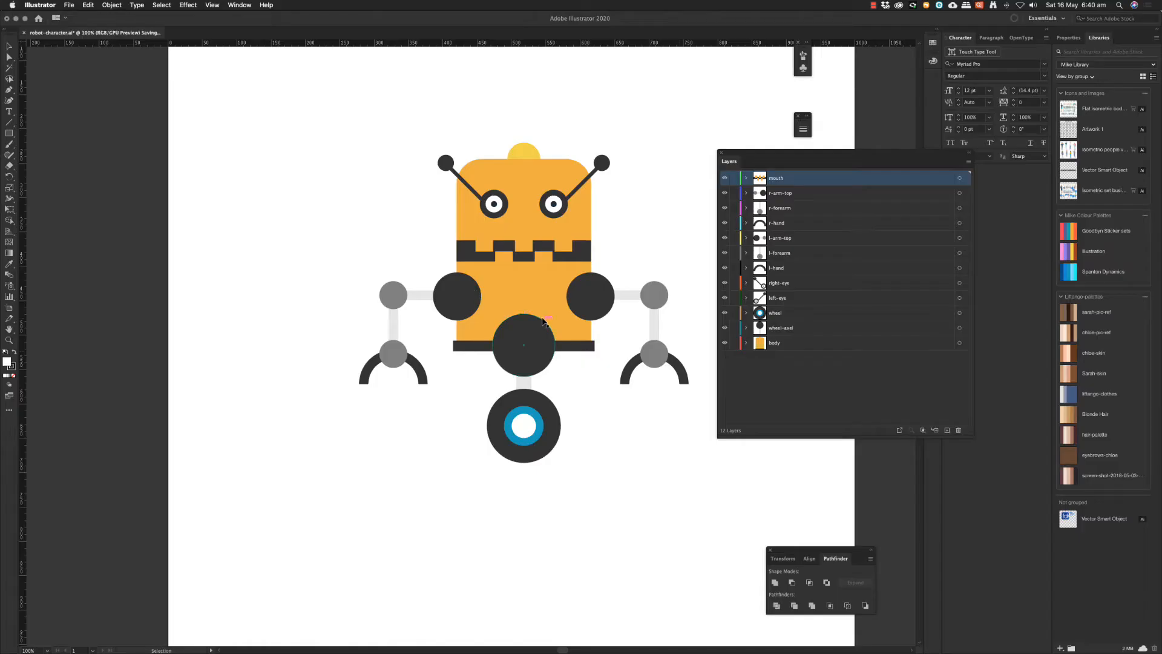
Switch to After Effects, collapse the Media folder and select the Demos folder in the project.
key("super+Tab")
left_click(544, 324)
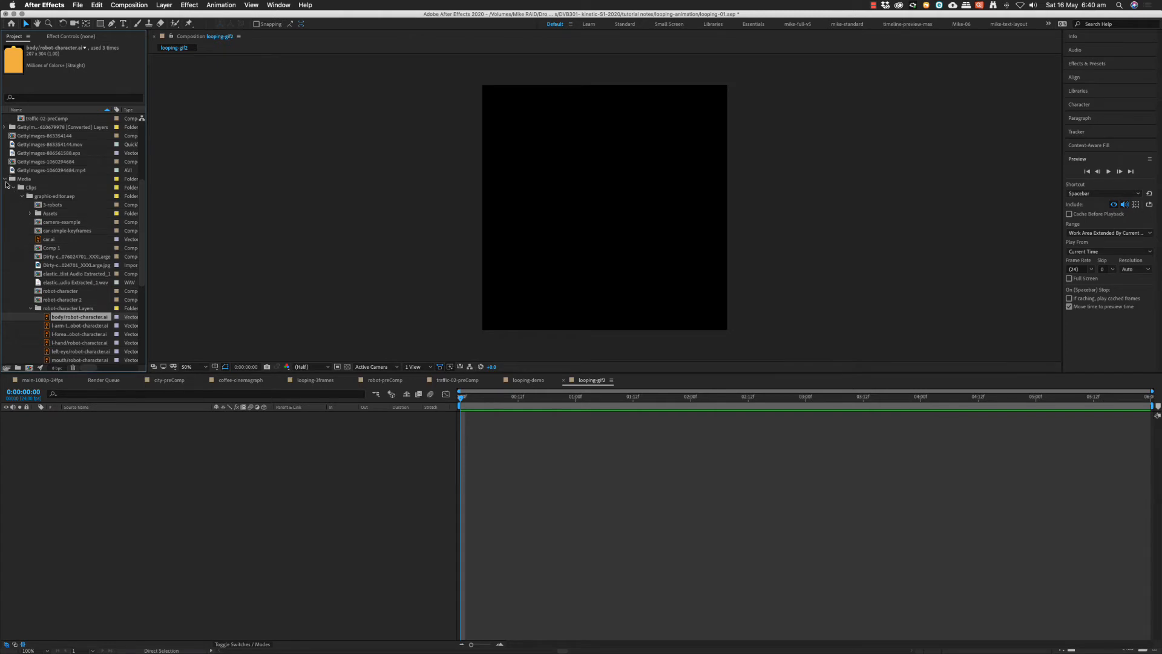
left_click(5, 179)
left_click(13, 188)
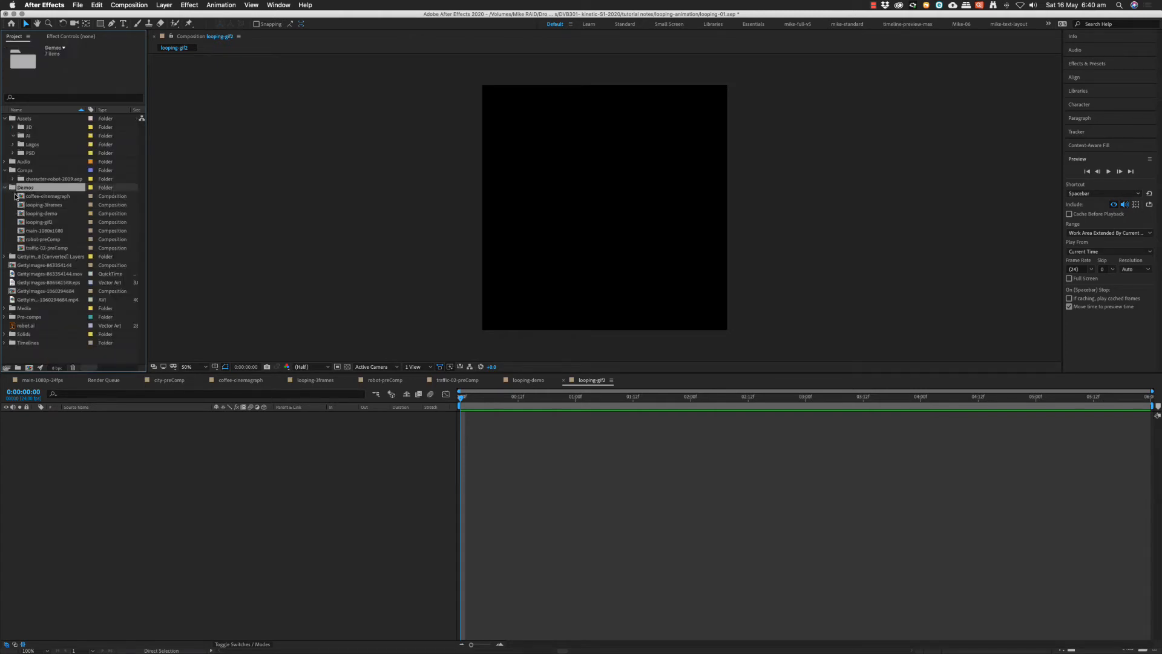
Import robot-character.ai from the gif-animation Assets folder as Composition - Retain Layer Sizes.
key("super+i")
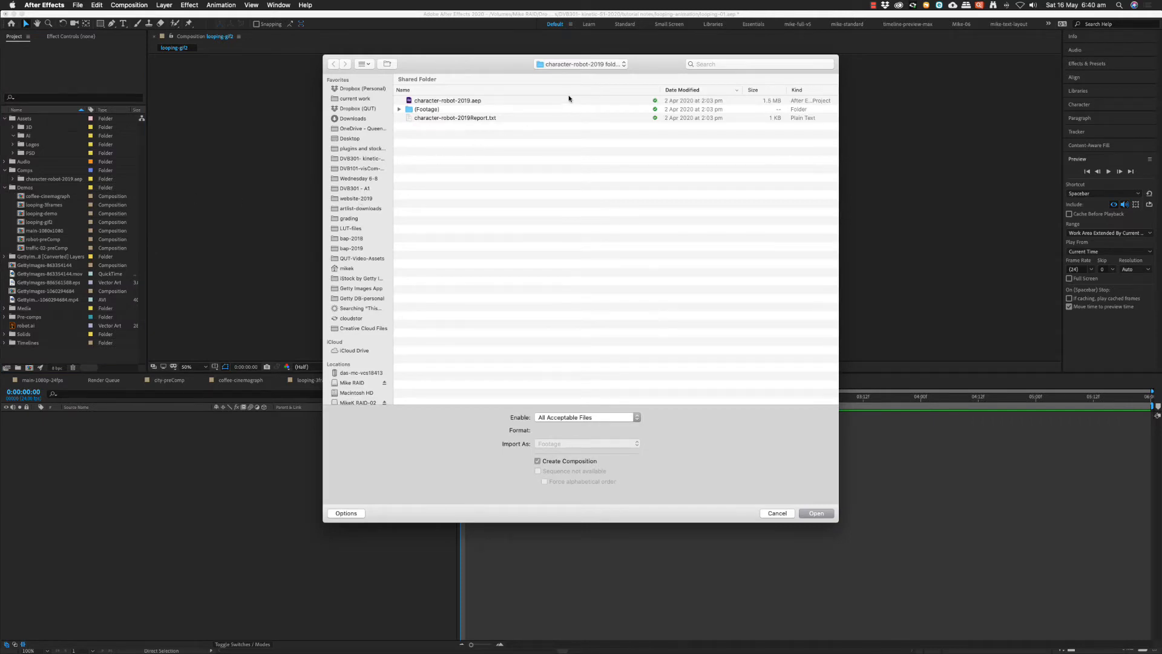
left_click(570, 445)
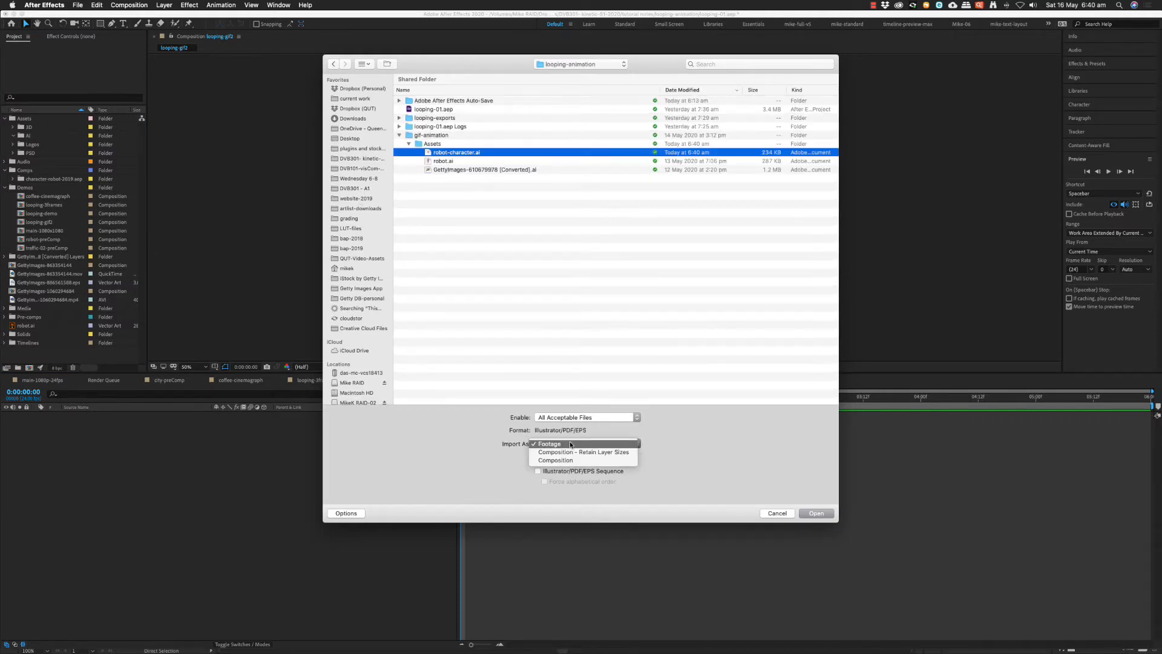
left_click(575, 461)
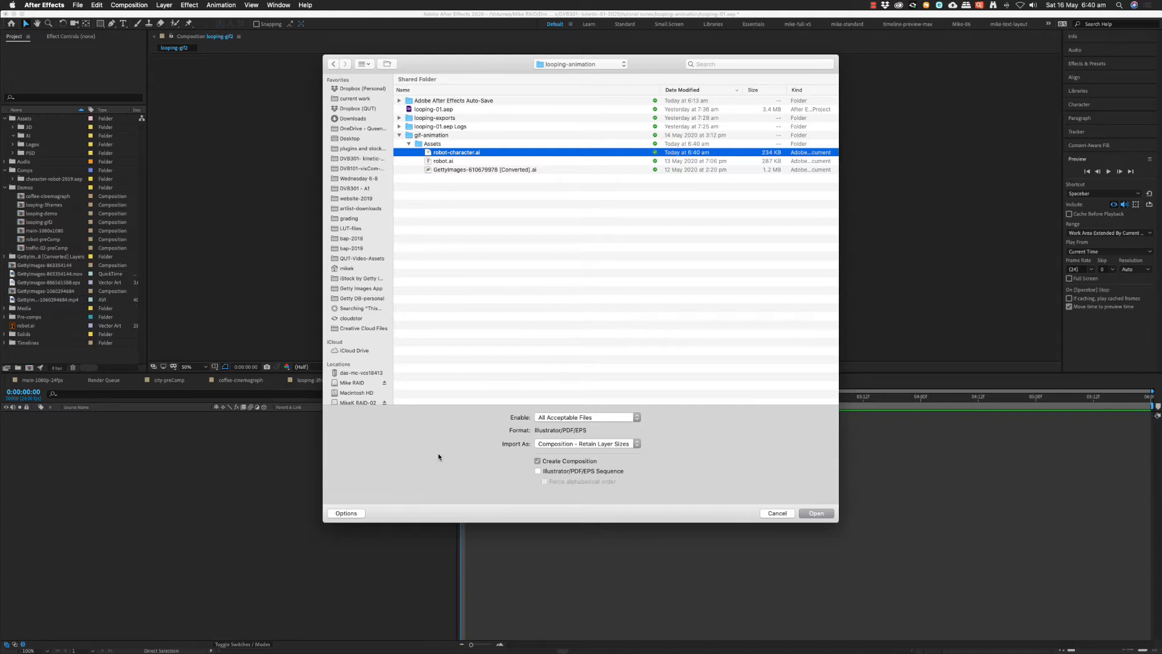
left_click(806, 512)
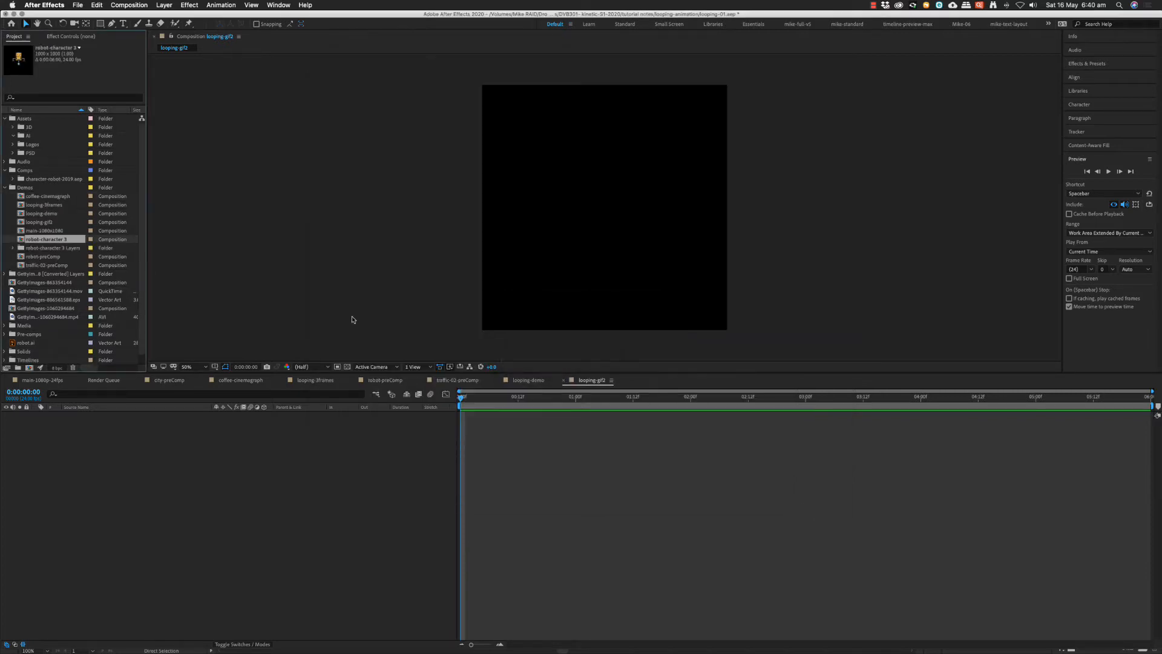
Add the robot-character 3 composition to looping-gif2 and scale its layer to 173%.
left_click_drag(22, 244, 602, 208)
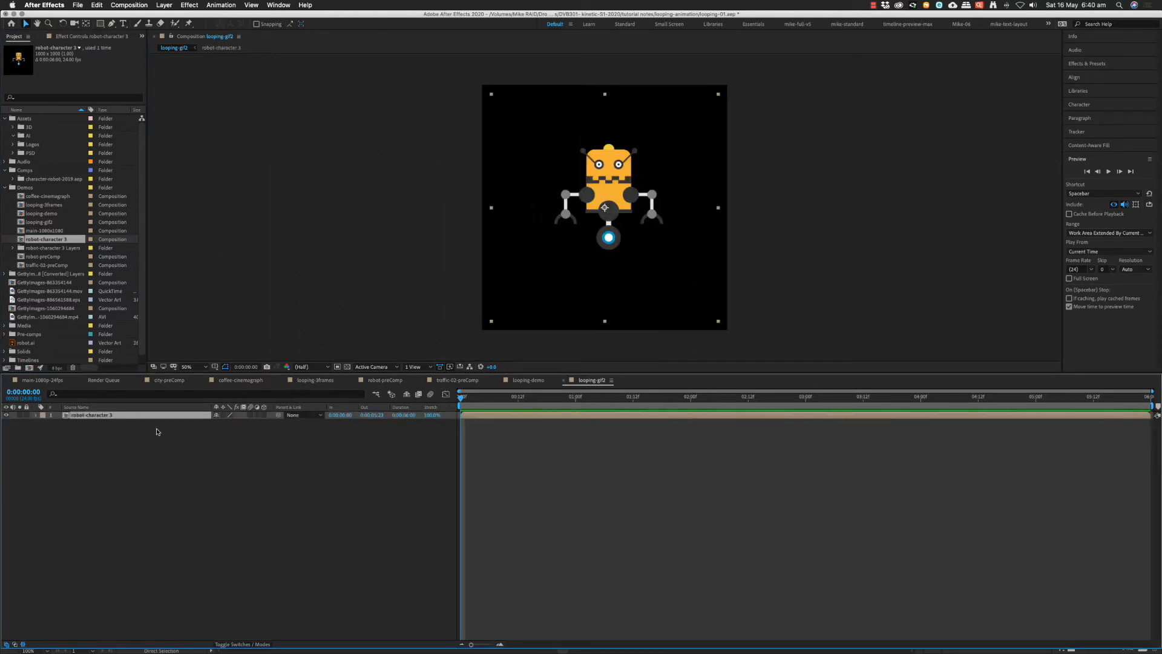
key("s")
left_click_drag(224, 422, 267, 422)
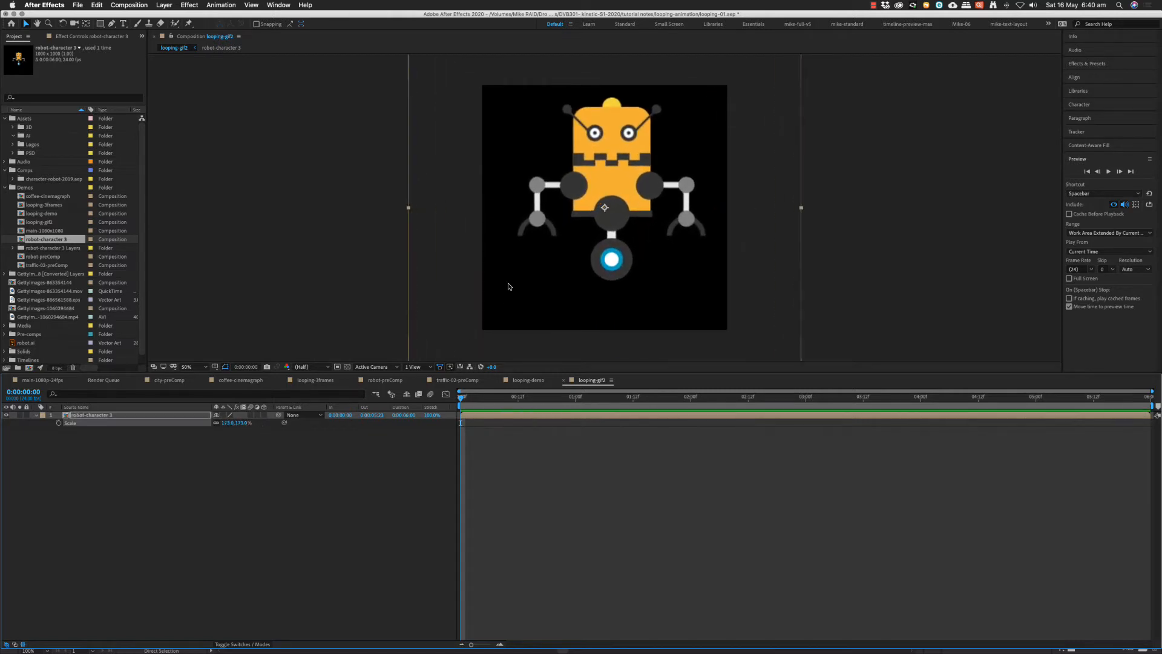
Inspect the edges of the enlarged robot and open the nested robot-character 3 composition.
scroll(606, 247, "up", 4)
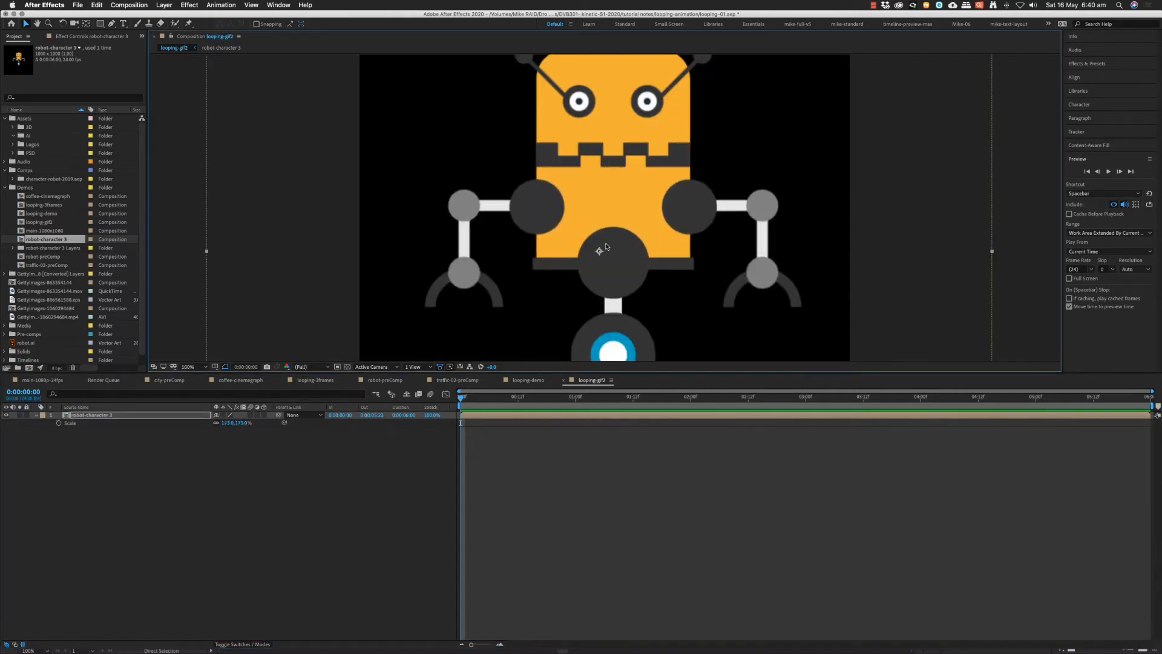
scroll(605, 246, "up", 2)
left_click_drag(331, 219, 713, 199)
scroll(606, 195, "down", 2)
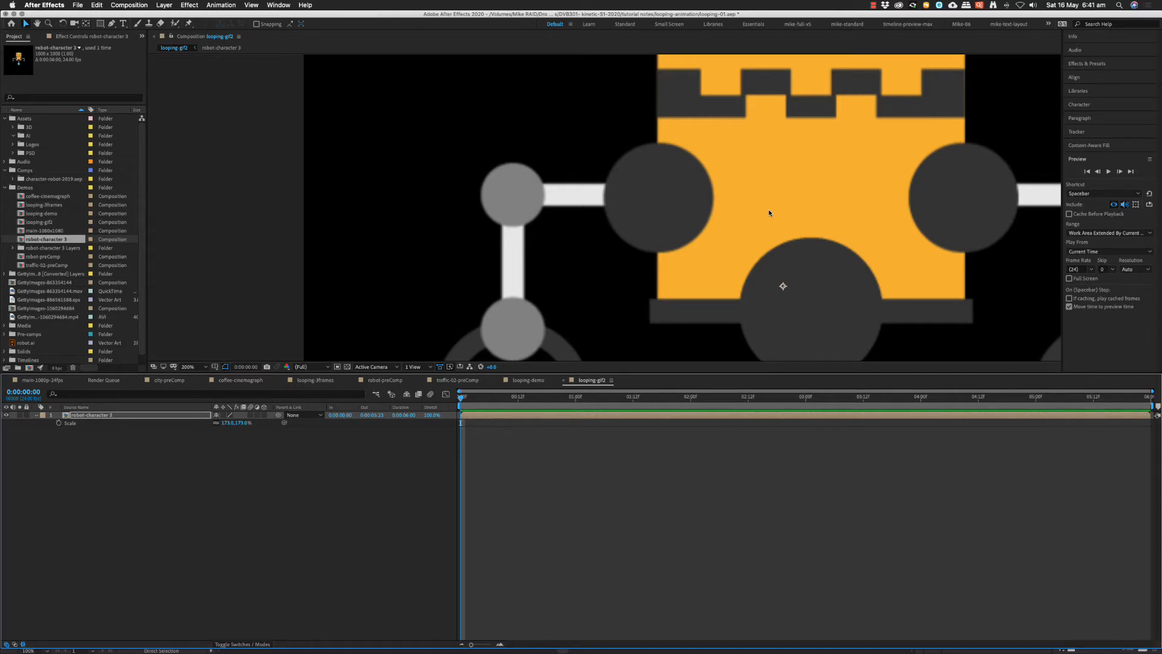
key("Tab")
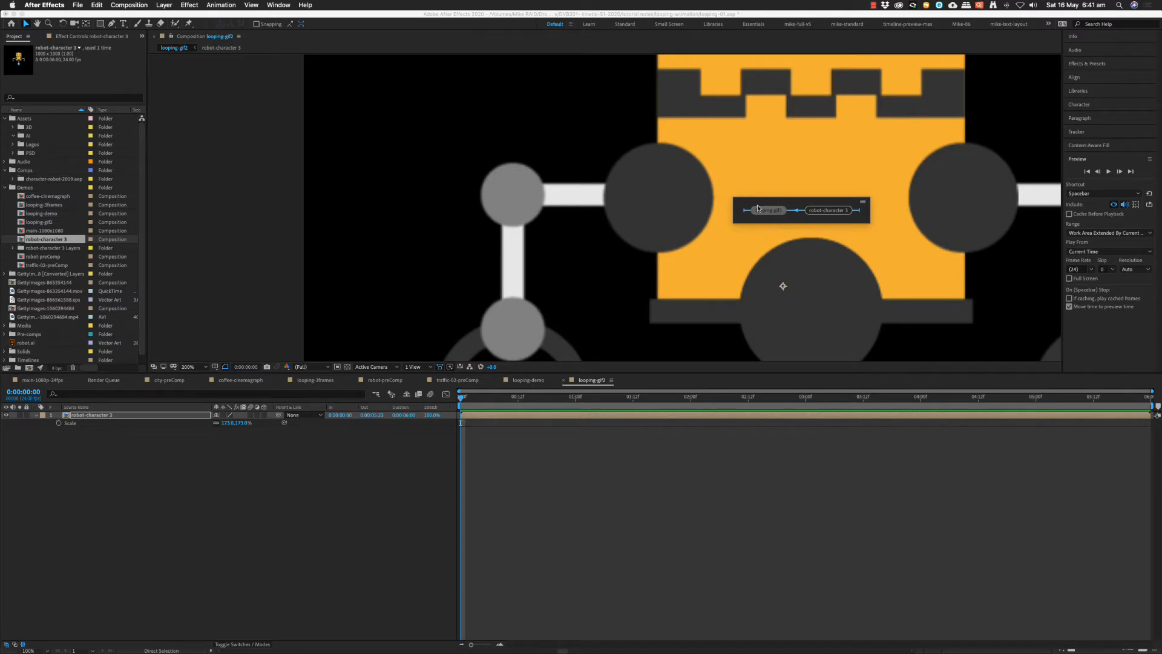
left_click(835, 212)
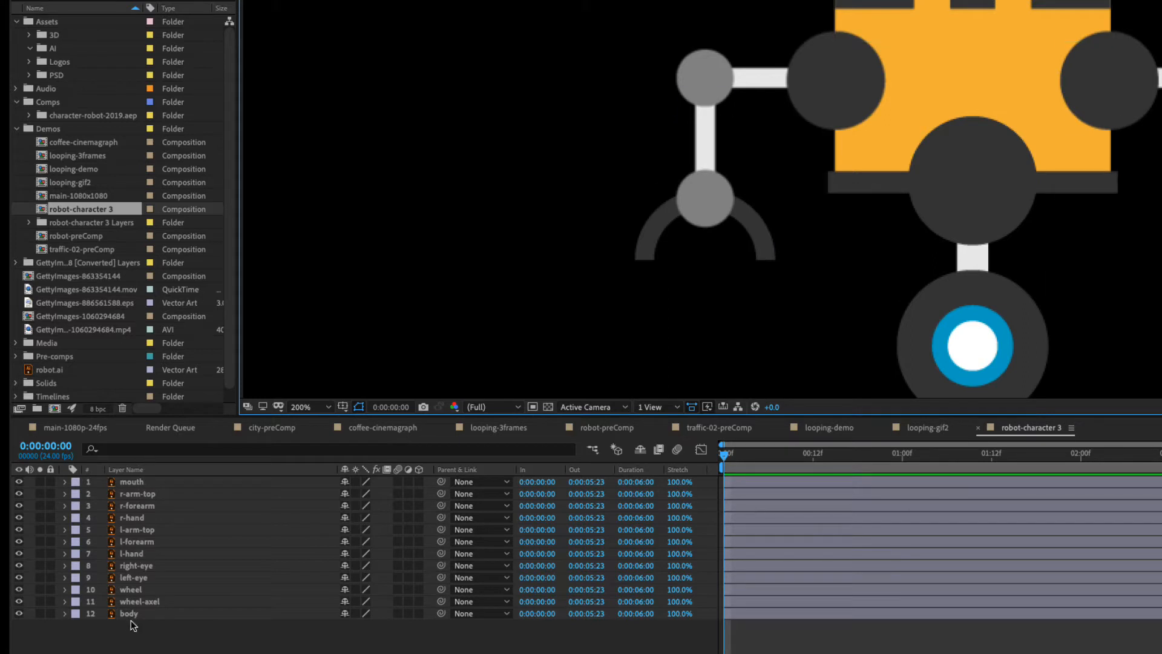
Hide every layer except body to check it alone, and show all the layers again.
left_click_drag(21, 483, 18, 602)
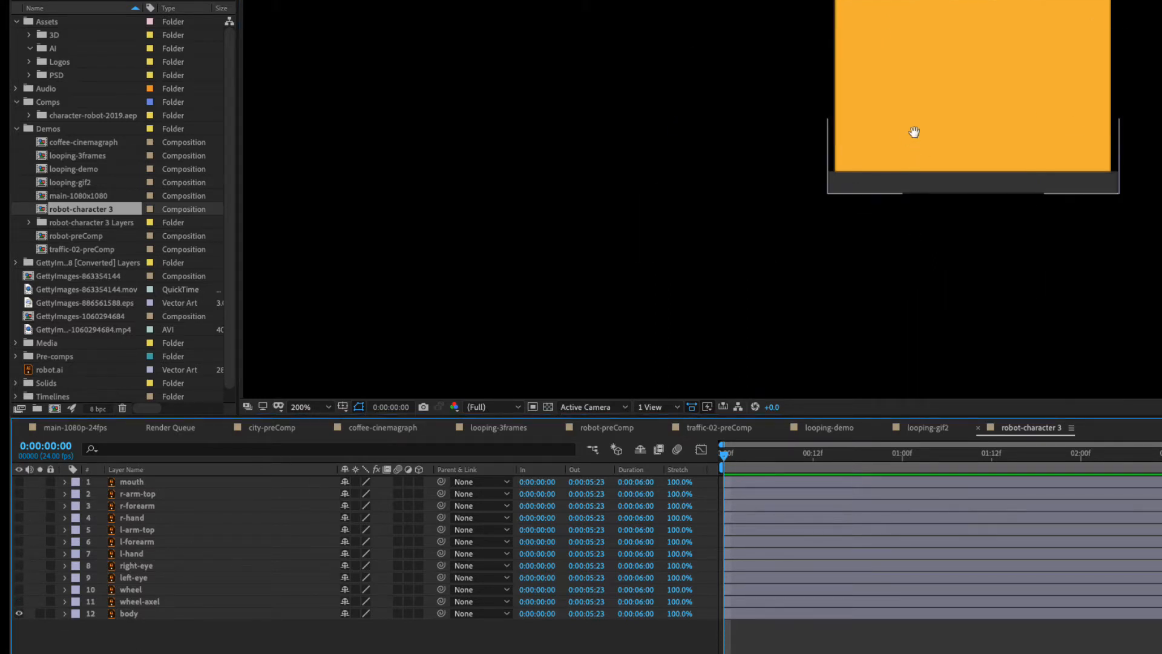
left_click_drag(913, 130, 889, 290)
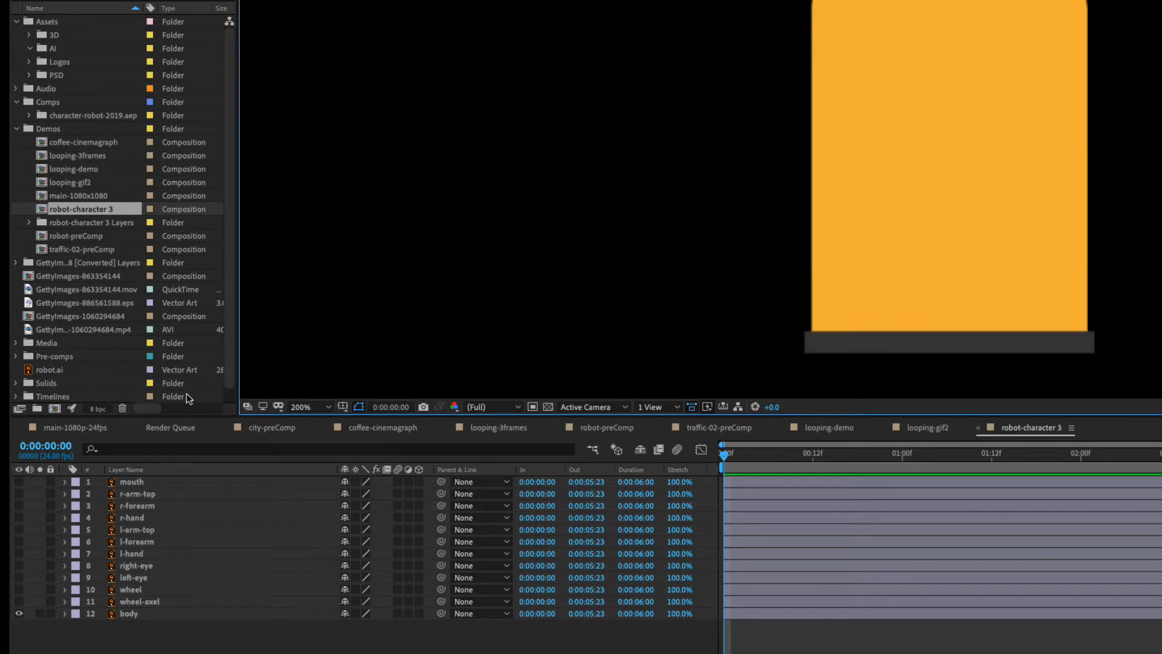
left_click_drag(19, 602, 23, 478)
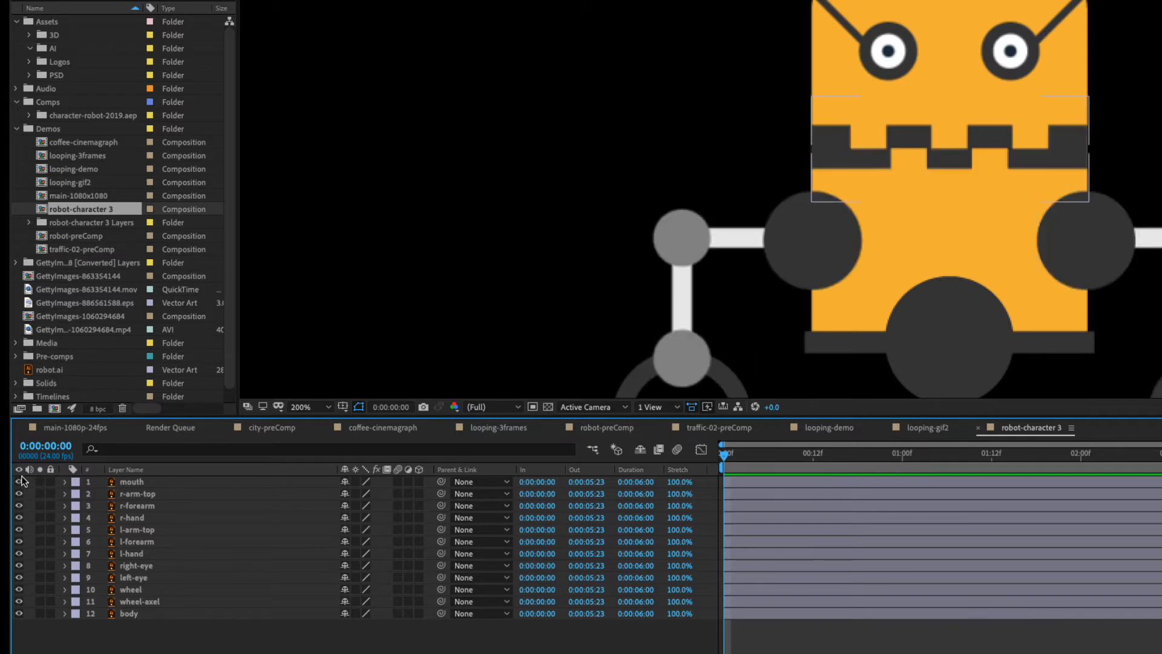
Turn on Continuously Rasterize for all twelve robot layers, from mouth down to body.
scroll(932, 194, "up", 2)
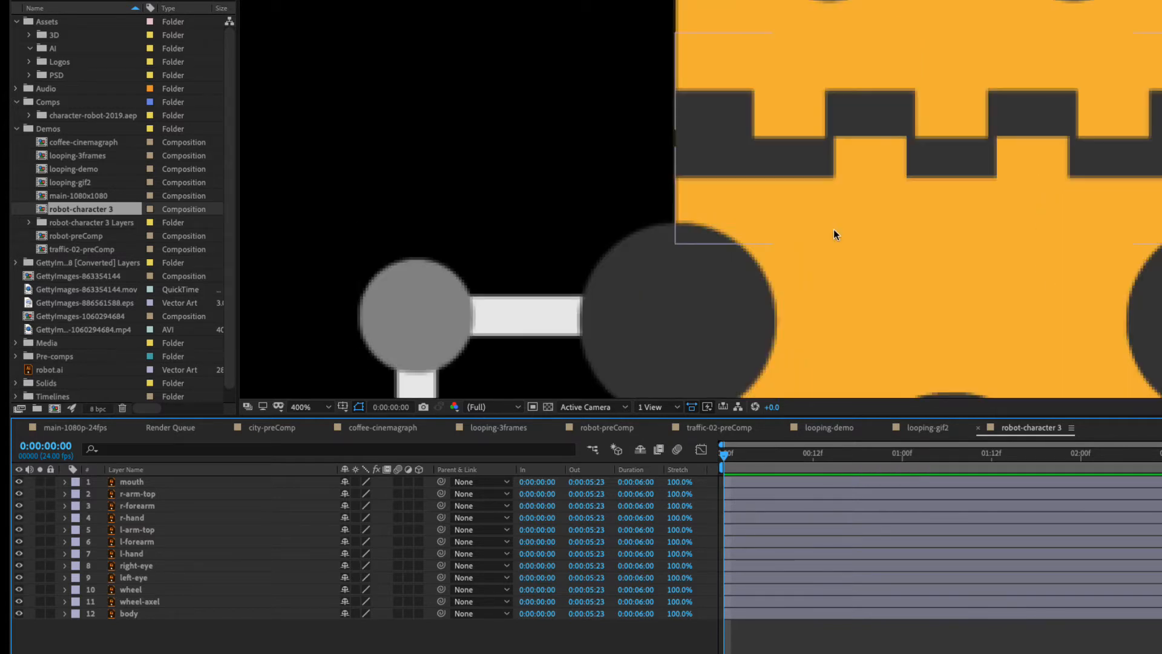
left_click_drag(621, 287, 935, 108)
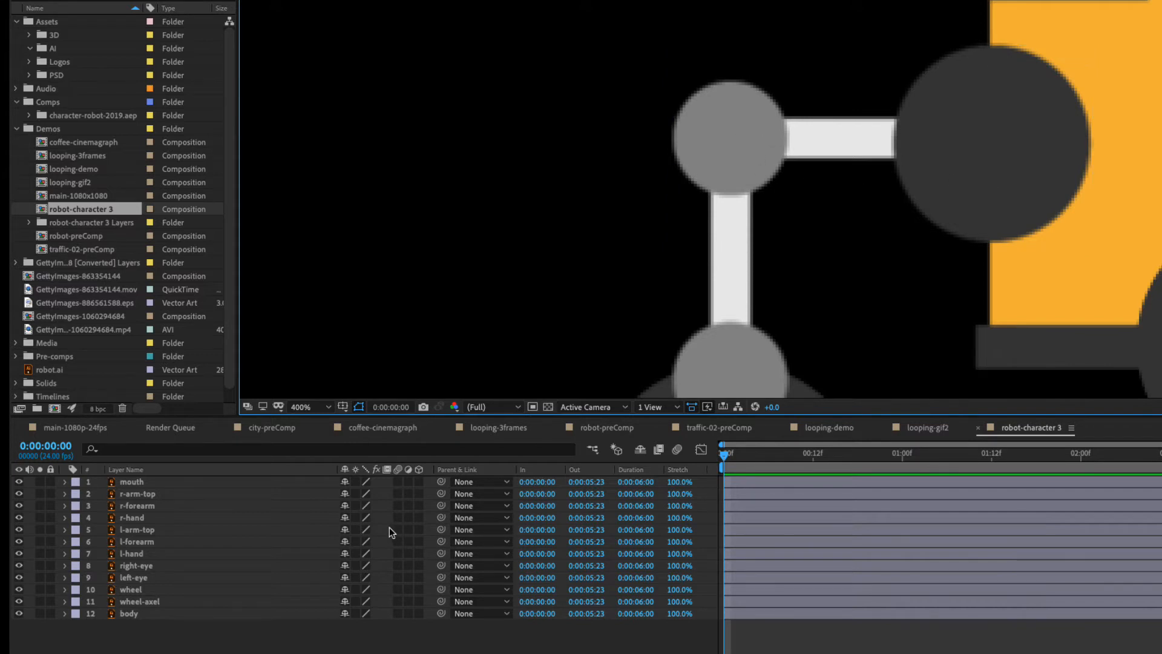
left_click(355, 480)
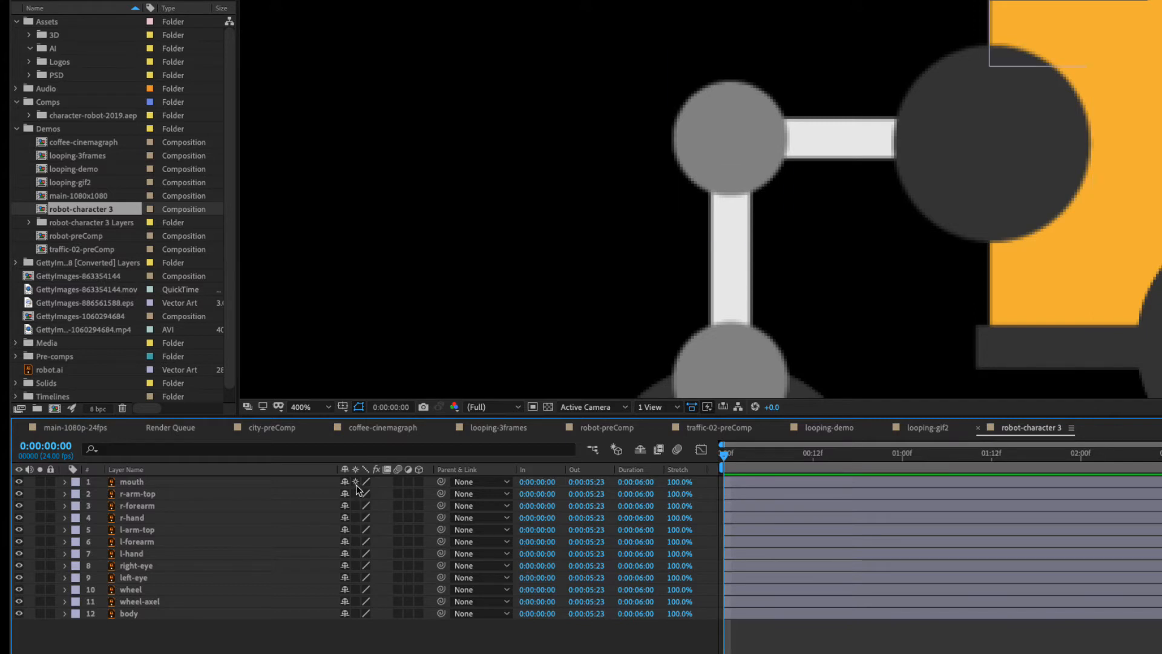
left_click(356, 485)
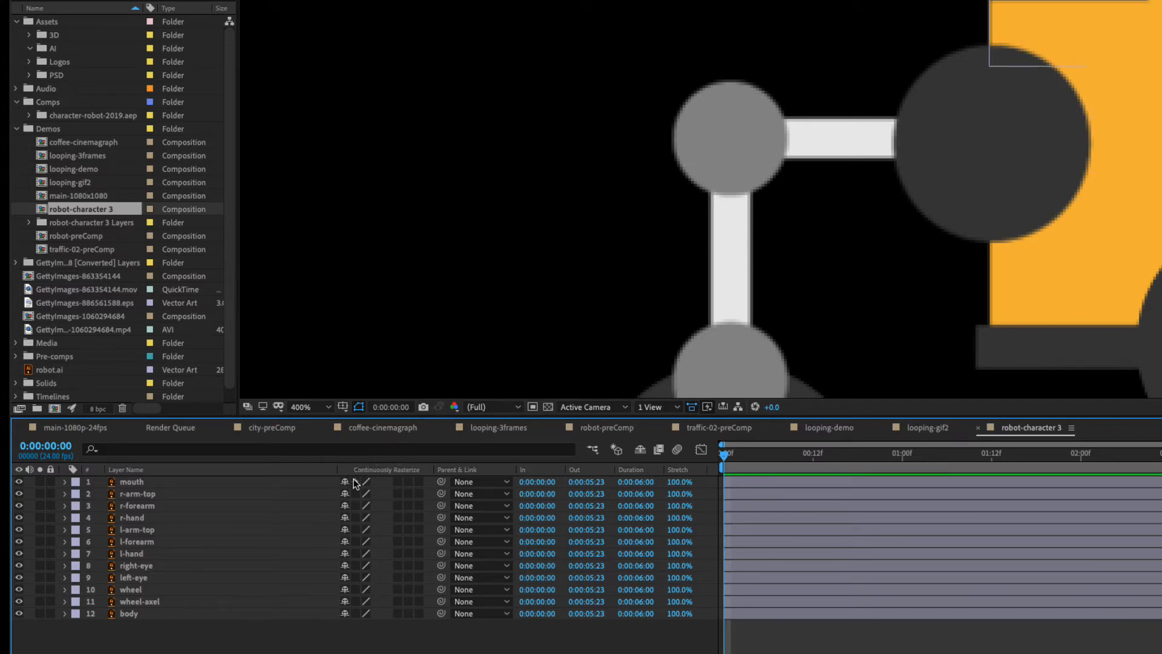
left_click_drag(356, 484, 357, 632)
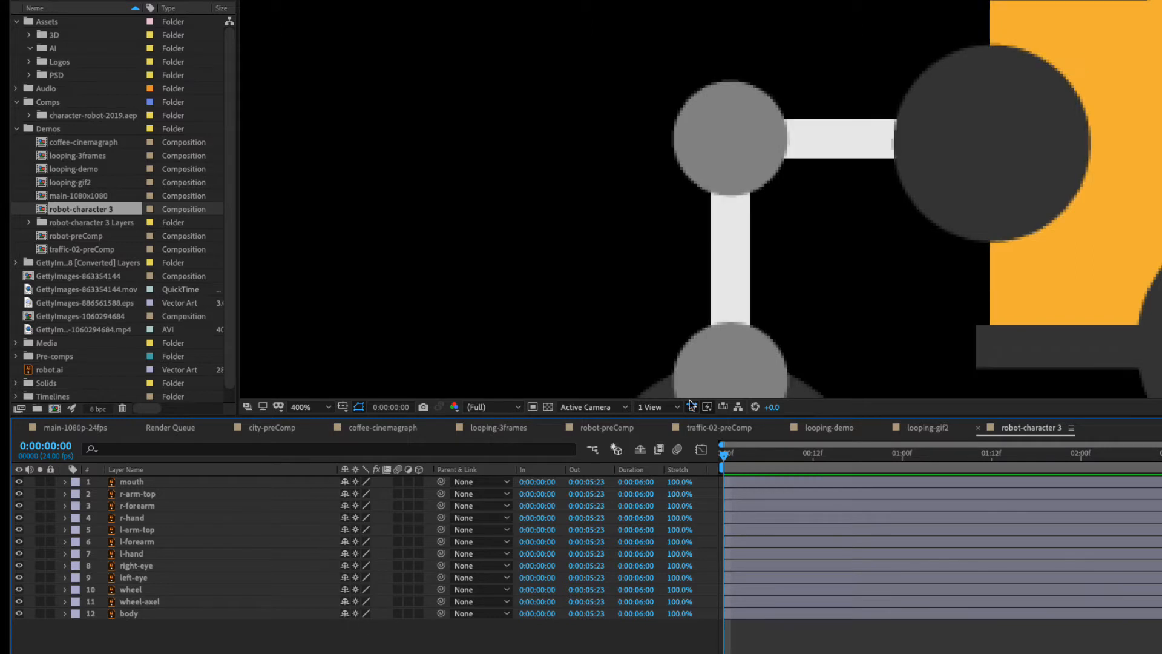
Reveal the body layer's Position, shift the body as a test and undo the move.
scroll(948, 160, "down", 2)
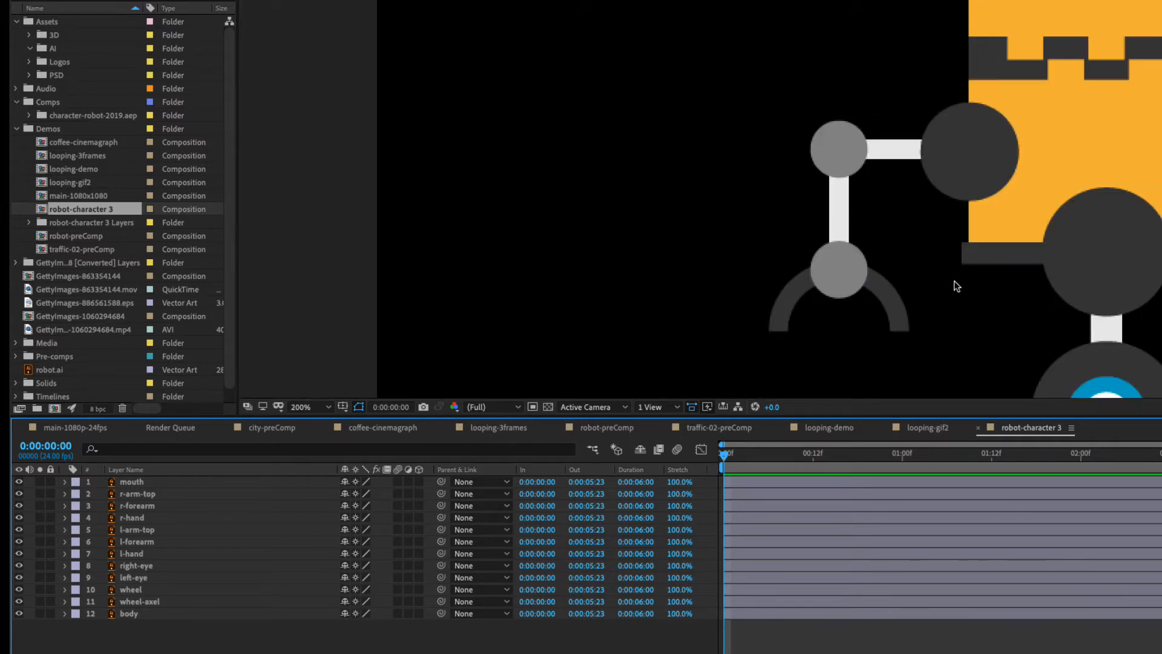
left_click_drag(1161, 154, 976, 253)
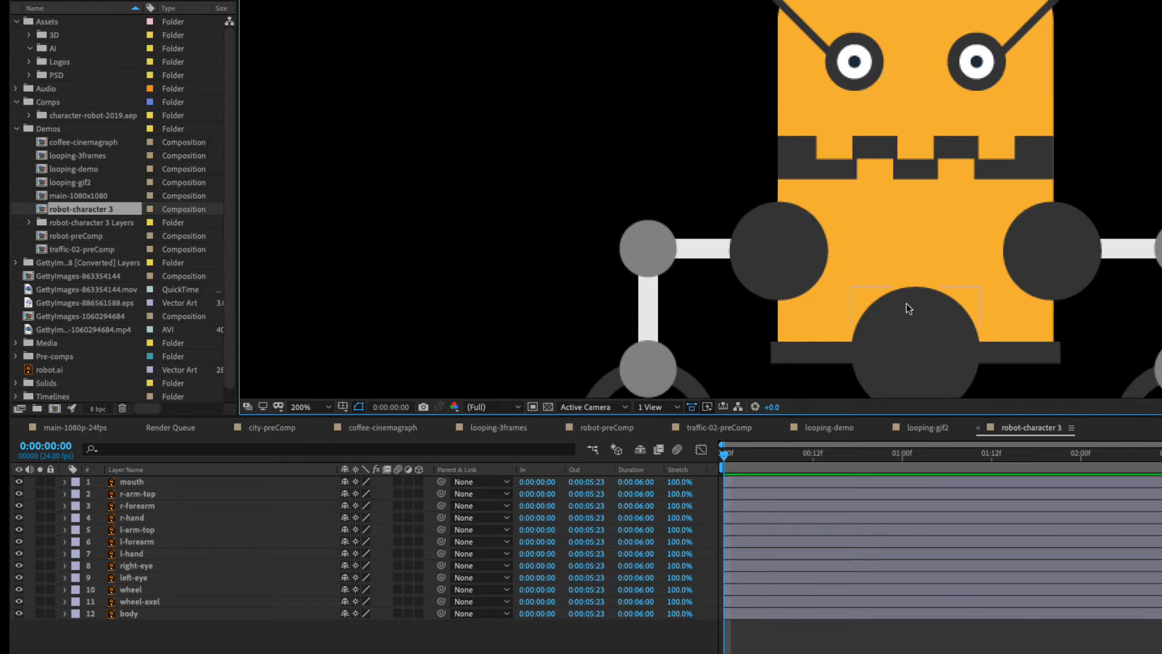
key("comma")
left_click(836, 269)
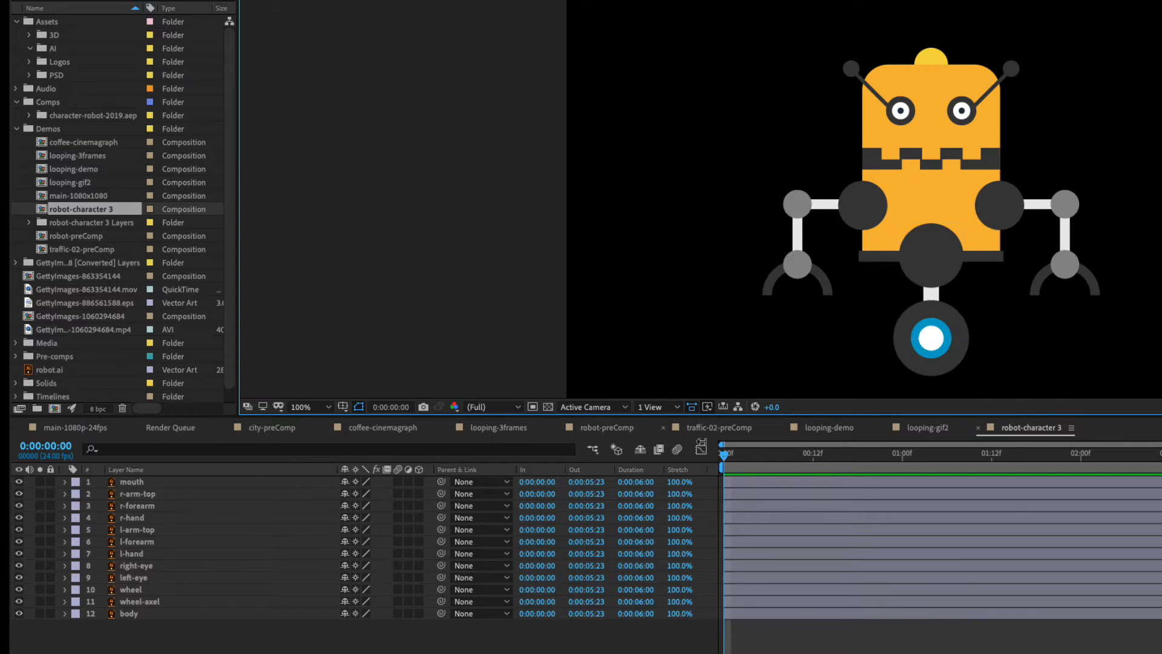
left_click(130, 613)
key("p")
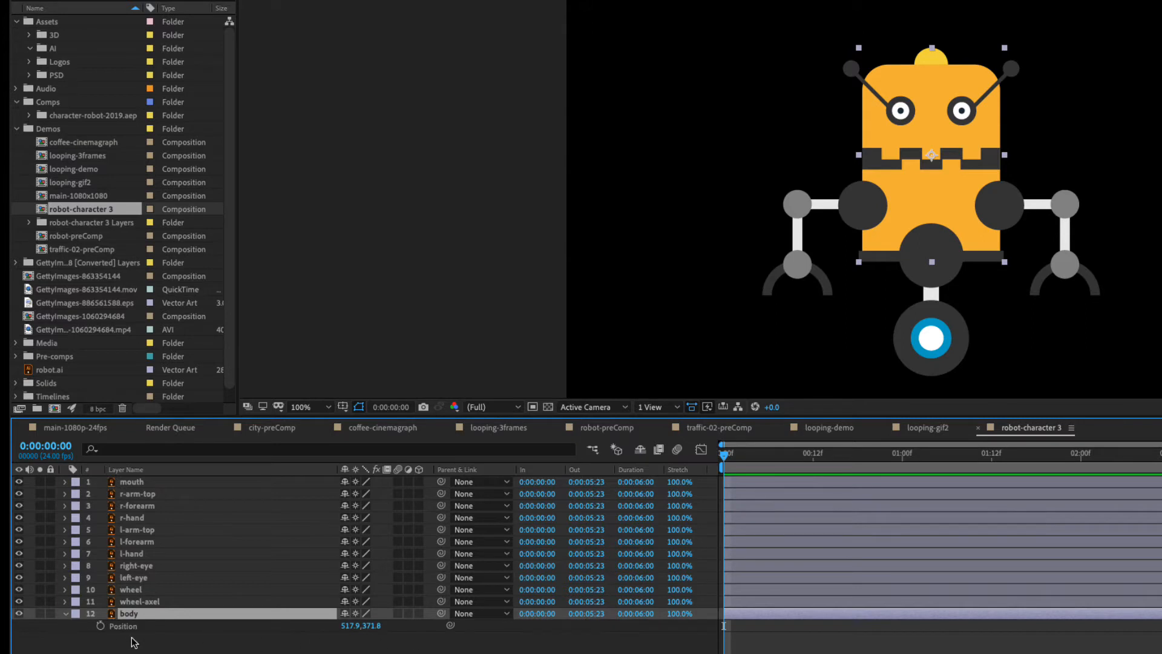
left_click_drag(350, 625, 382, 648)
key("ctrl+z")
Hide all layers except wheel-axel and body, and toggle wheel-axel off and on to identify it.
left_click_drag(19, 589, 22, 472)
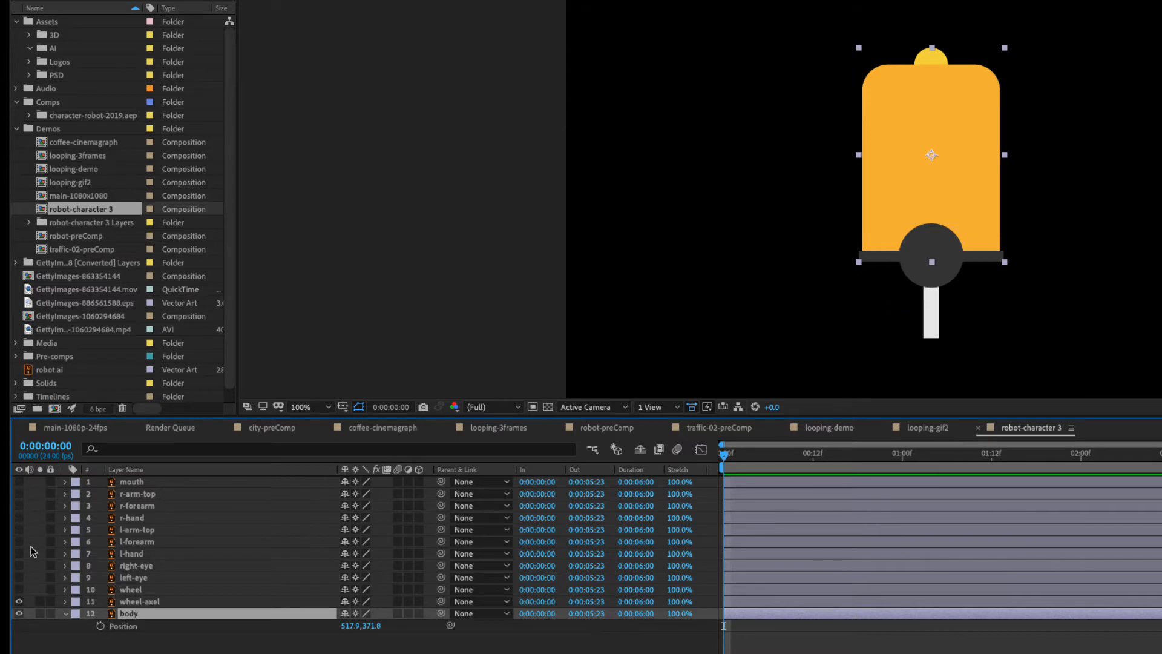
left_click(148, 602)
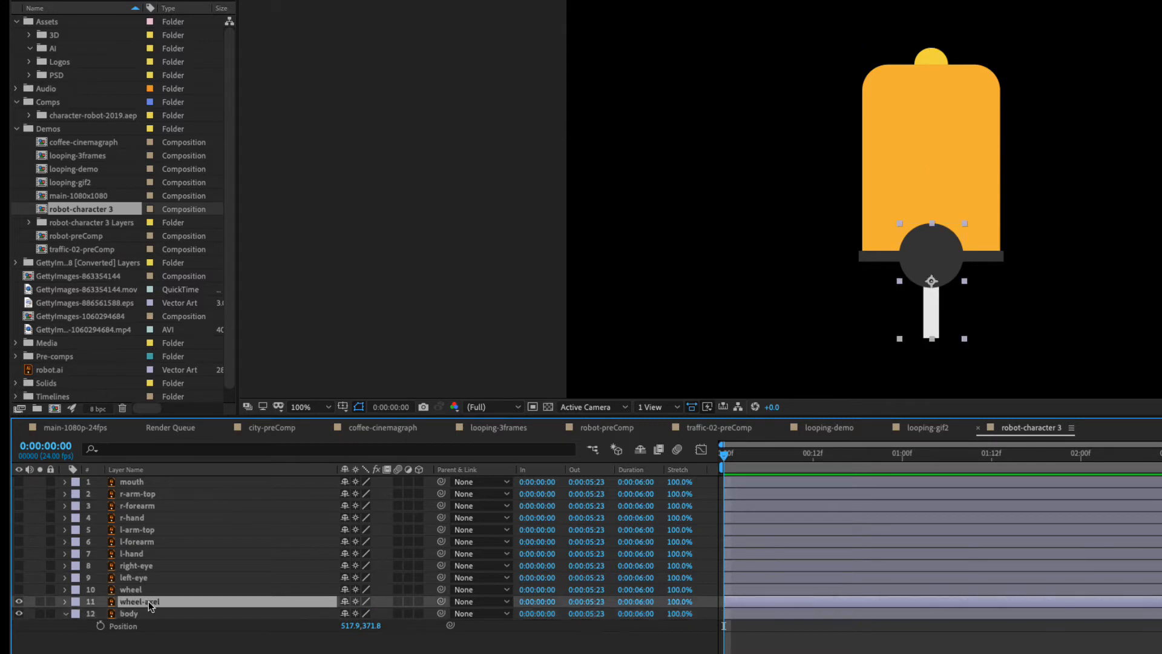
left_click(19, 602)
left_click(19, 602)
Parent the wheel-axel layer to body, test the link by moving body and undo that move.
left_click_drag(441, 601, 130, 617)
mouse_move(353, 625)
left_mouse_down()
mouse_move(474, 635)
mouse_move(276, 633)
mouse_move(582, 640)
mouse_move(340, 634)
mouse_move(354, 629)
left_mouse_up()
key("ctrl+z")
scroll(948, 261, "up", 4)
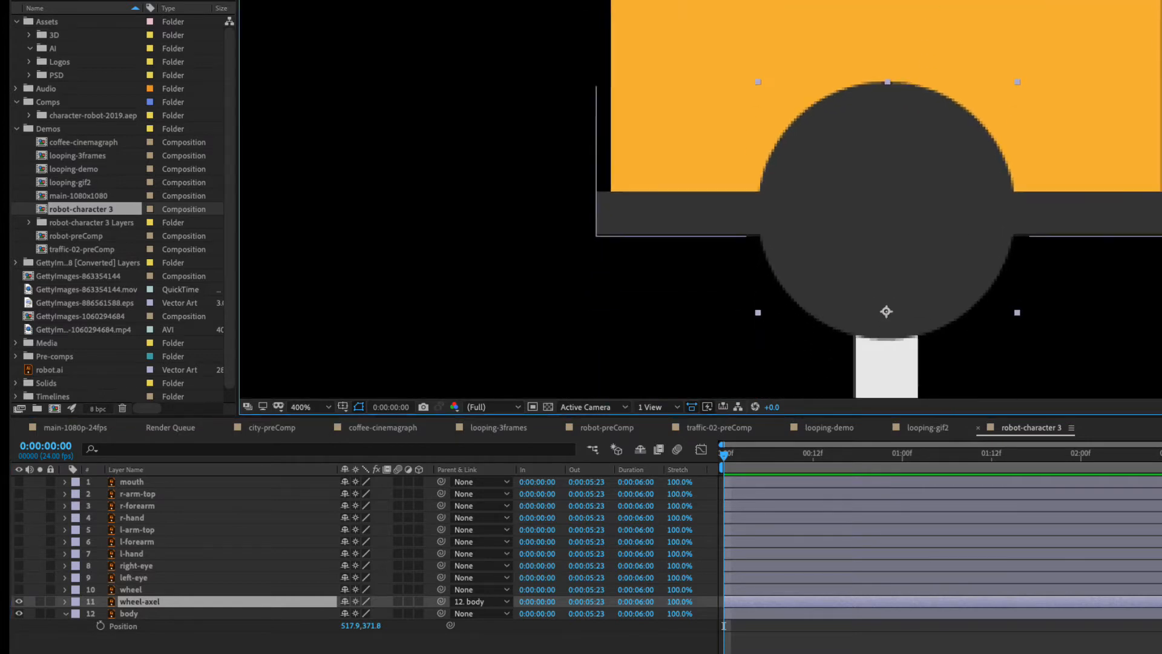
Reveal the wheel-axel layer's Rotation and move its anchor point to the centre of its dark circle, testing the rotation around it.
left_click_drag(933, 278, 846, 147)
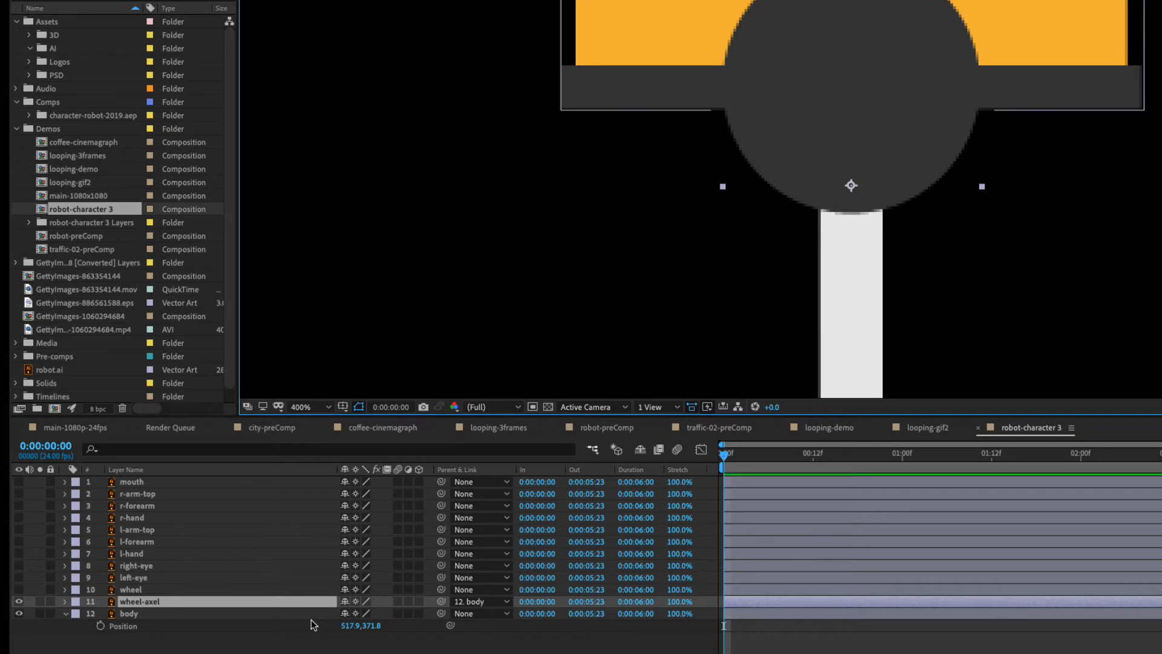
key("r")
mouse_move(356, 614)
left_mouse_down()
mouse_move(382, 614)
mouse_move(311, 616)
mouse_move(384, 615)
mouse_move(366, 615)
left_mouse_up()
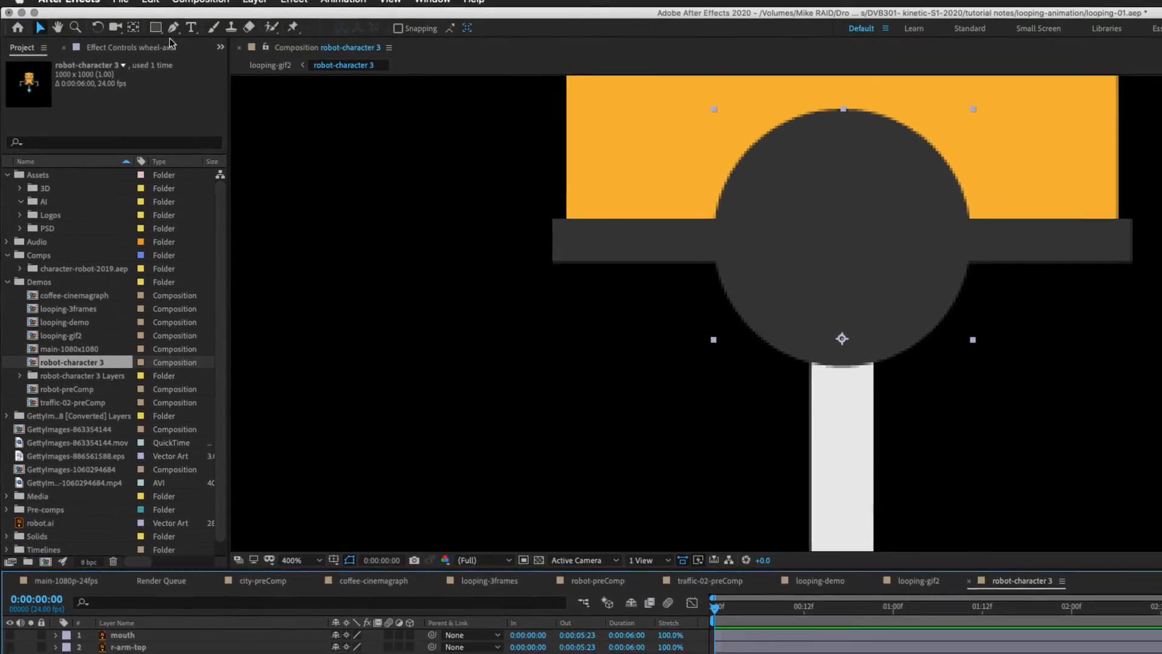
left_click(133, 37)
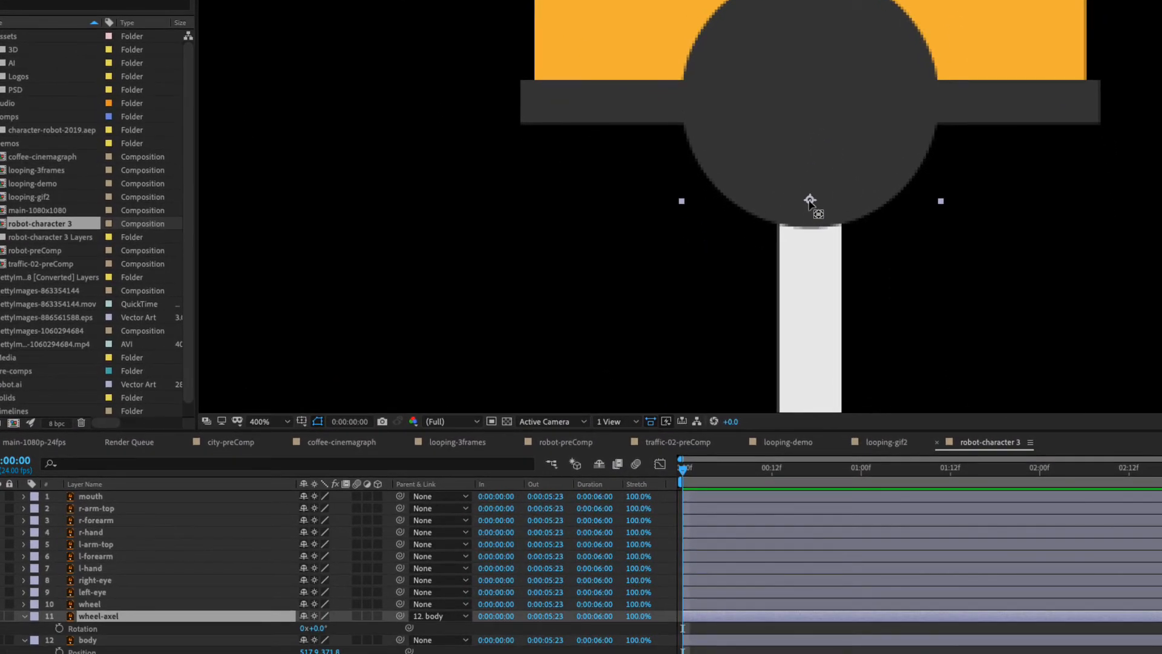
left_click_drag(810, 202, 811, 100)
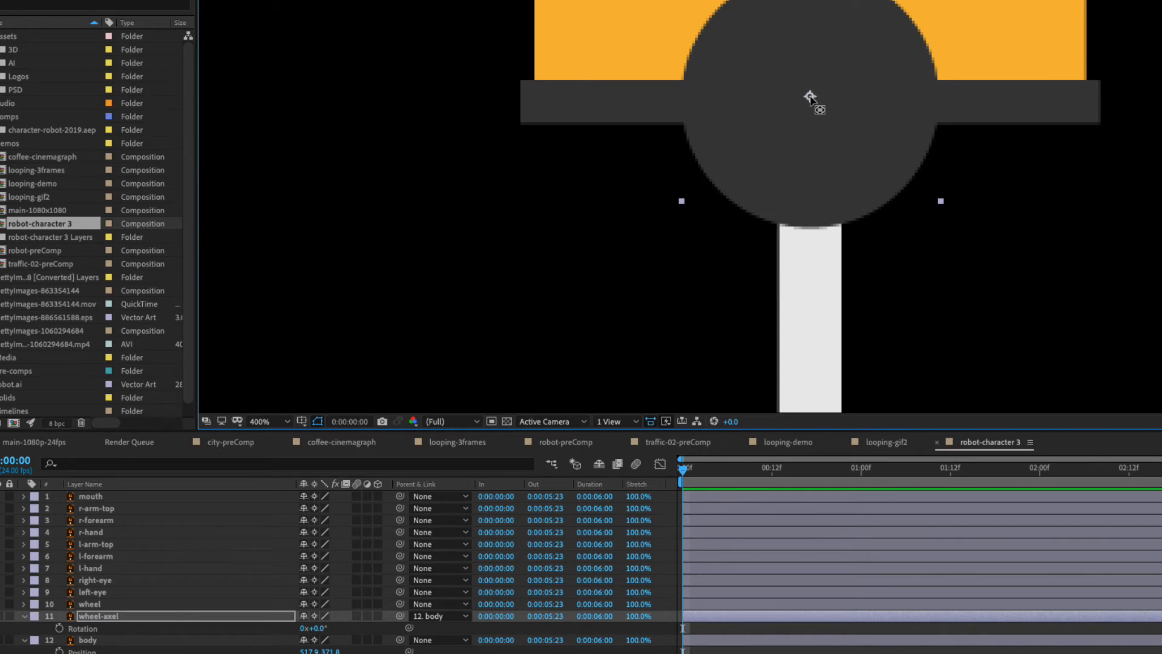
mouse_move(313, 628)
left_mouse_down()
mouse_move(346, 628)
mouse_move(277, 629)
mouse_move(338, 629)
mouse_move(311, 629)
left_mouse_up()
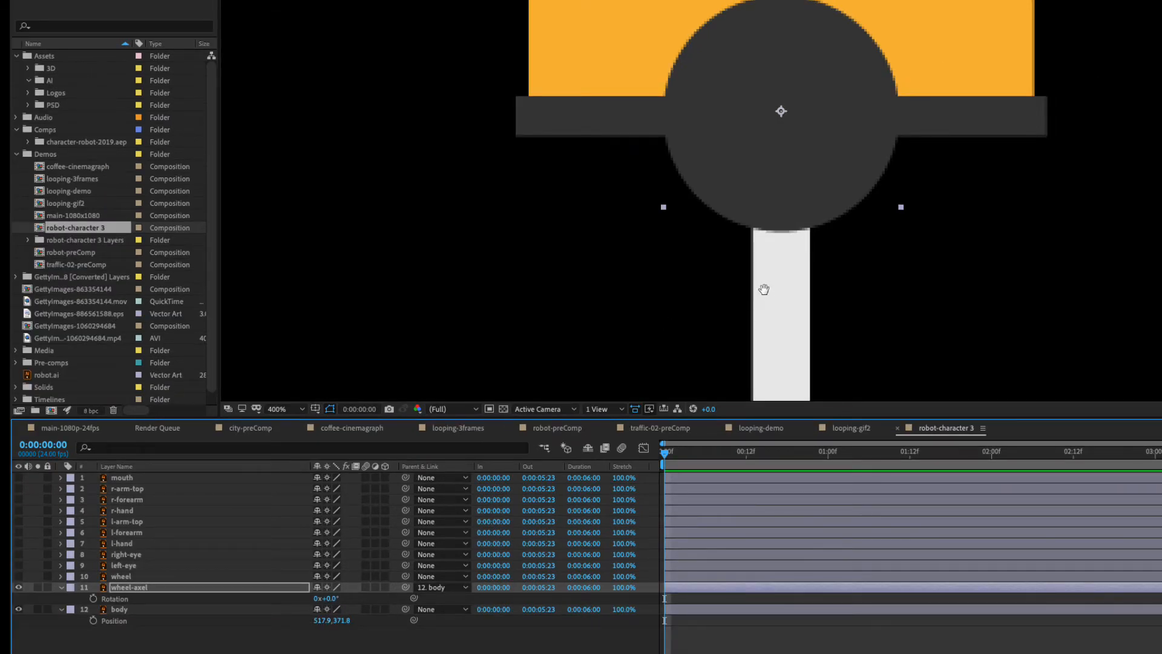
Show the wheel layer, parent it to wheel-axel and test the link by rotating wheel-axel and returning it to 0°.
left_click_drag(763, 288, 762, 110)
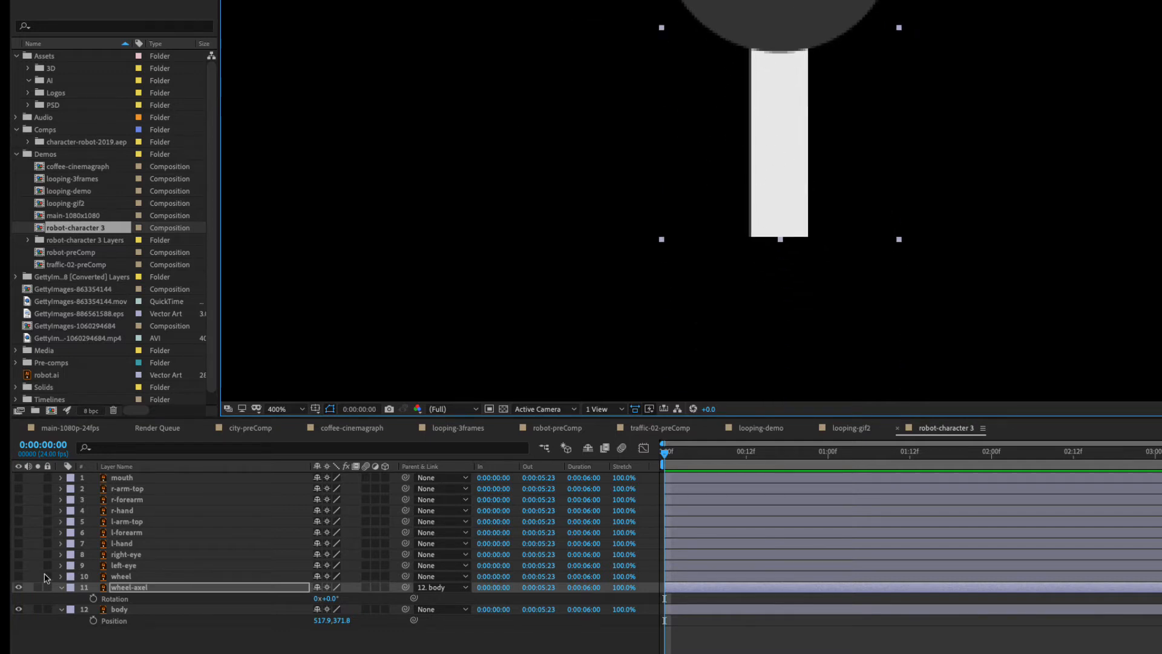
left_click(18, 577)
left_click_drag(602, 161, 600, 259)
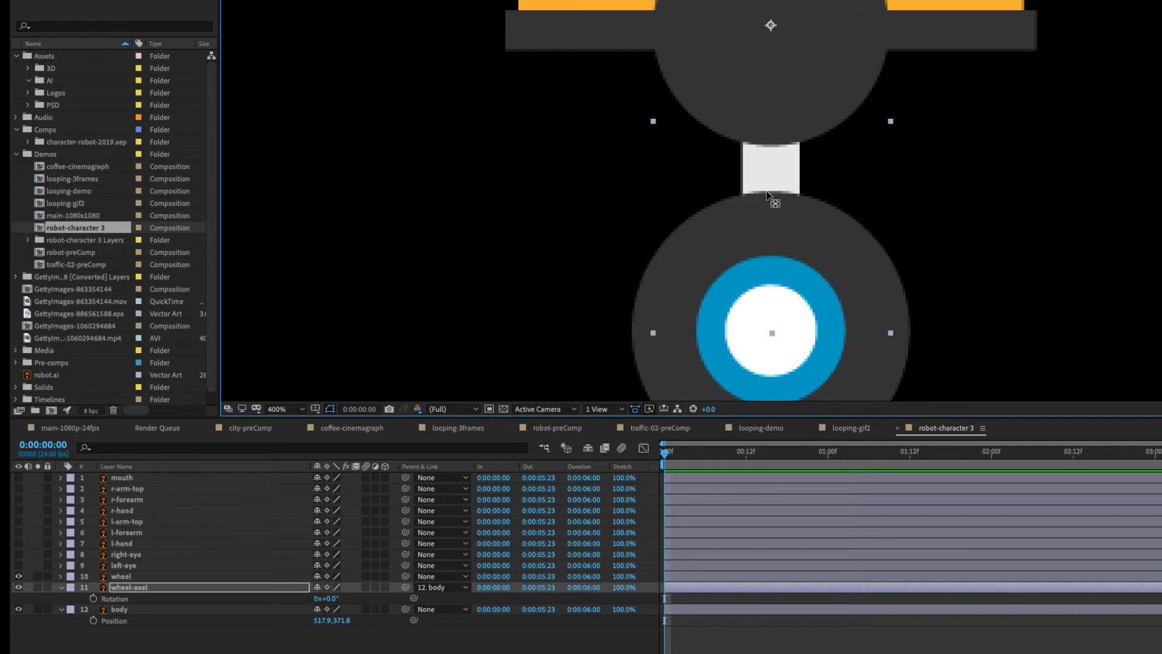
left_click(138, 577)
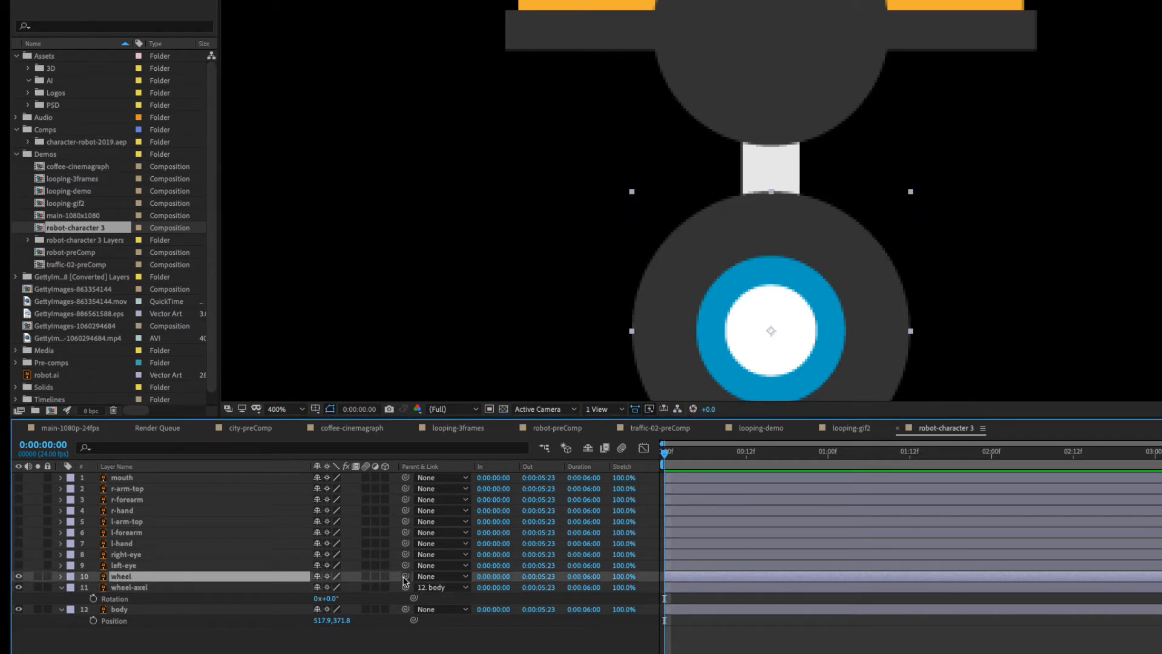
left_click_drag(405, 580, 136, 589)
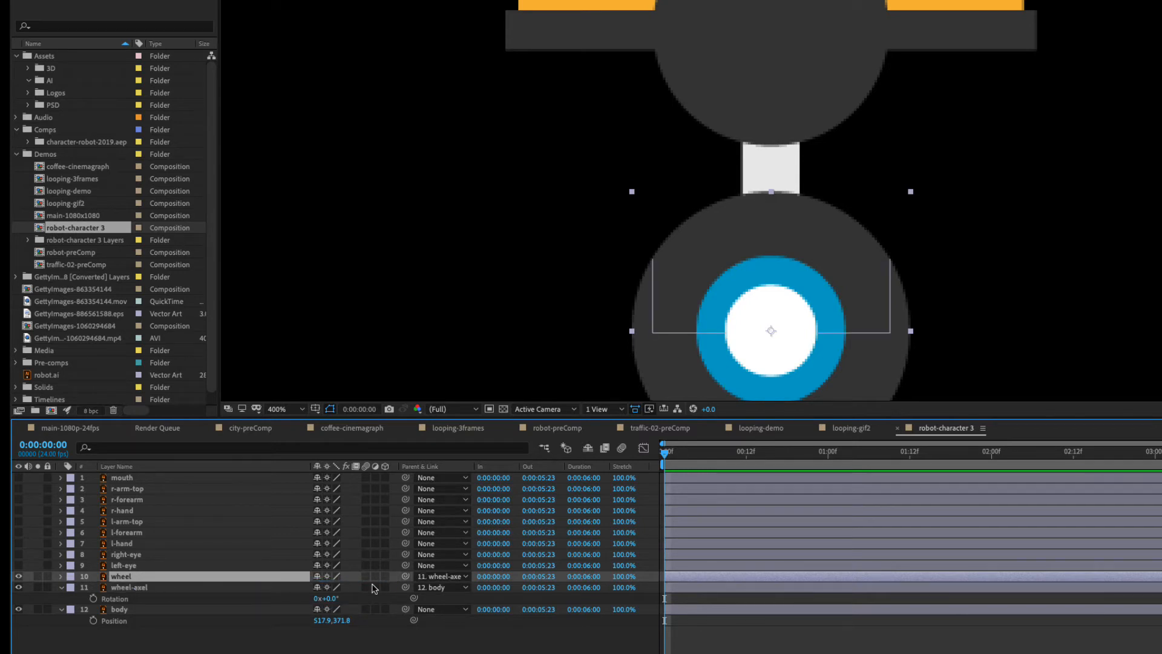
left_click(126, 588)
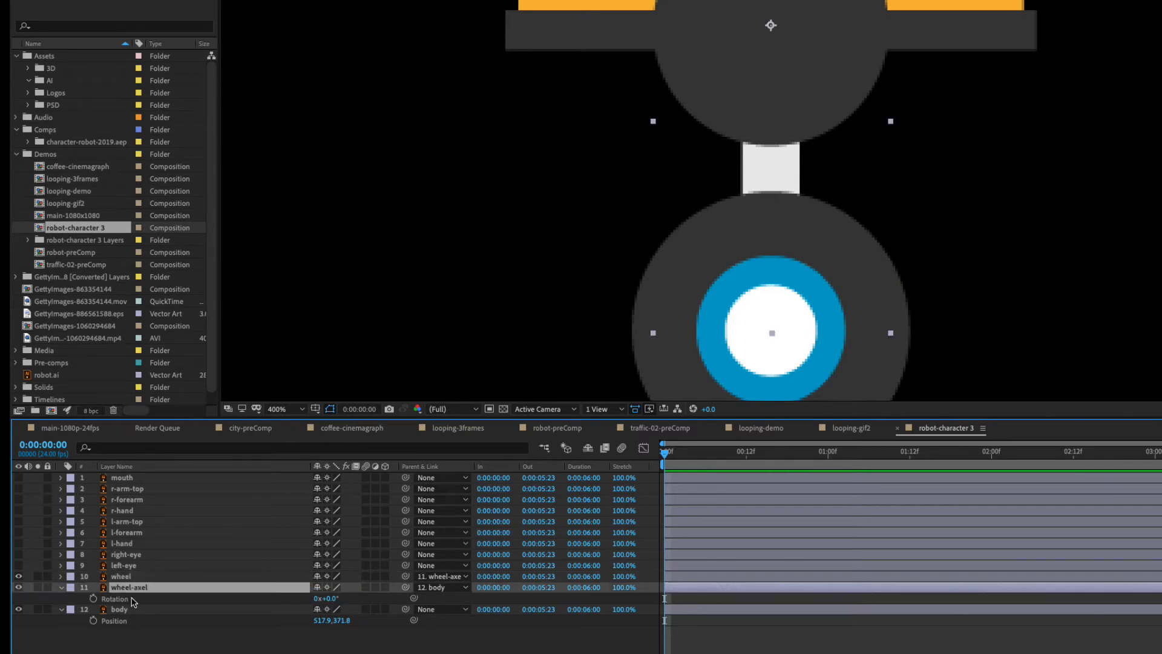
mouse_move(324, 598)
left_mouse_down()
mouse_move(355, 598)
mouse_move(305, 598)
mouse_move(354, 599)
mouse_move(331, 598)
left_mouse_up()
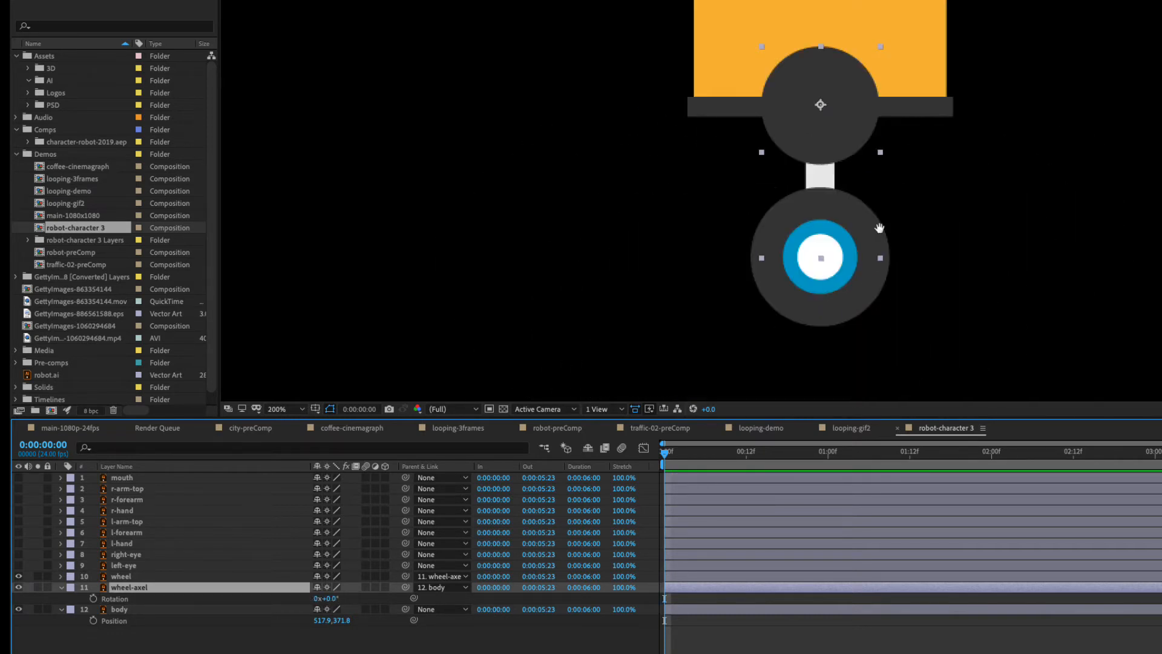
Show the l-arm-top layer and move its anchor point to the centre of the shoulder circle, then test its Rotation and undo the test.
left_click_drag(880, 228, 763, 300)
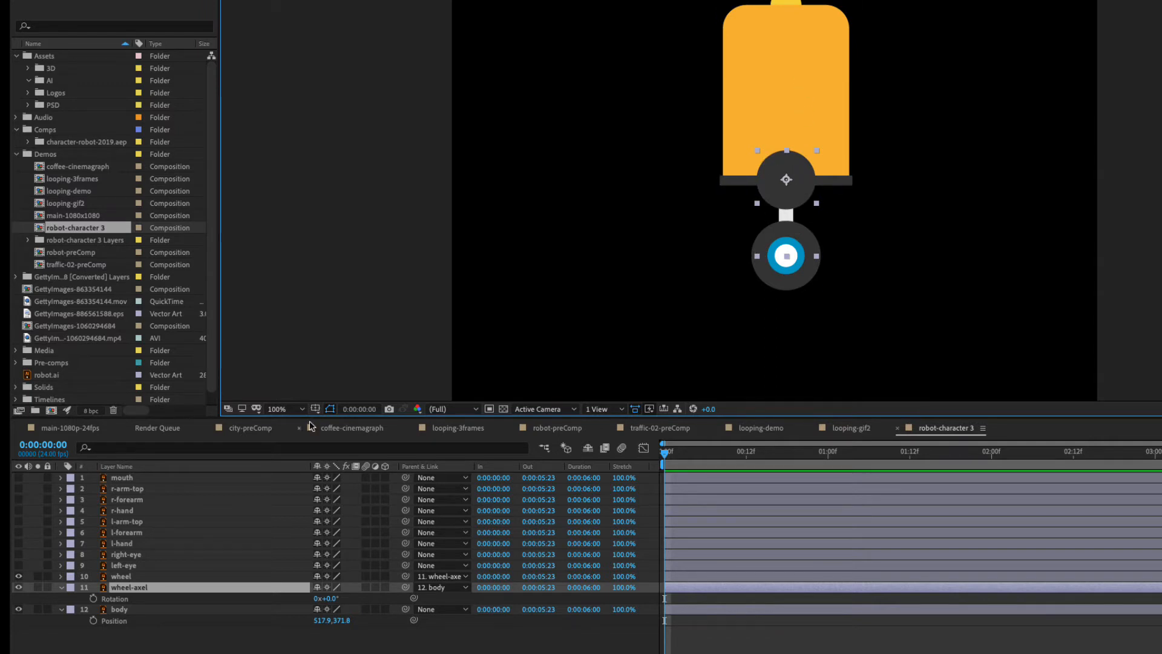
left_click(120, 525)
left_click(19, 523)
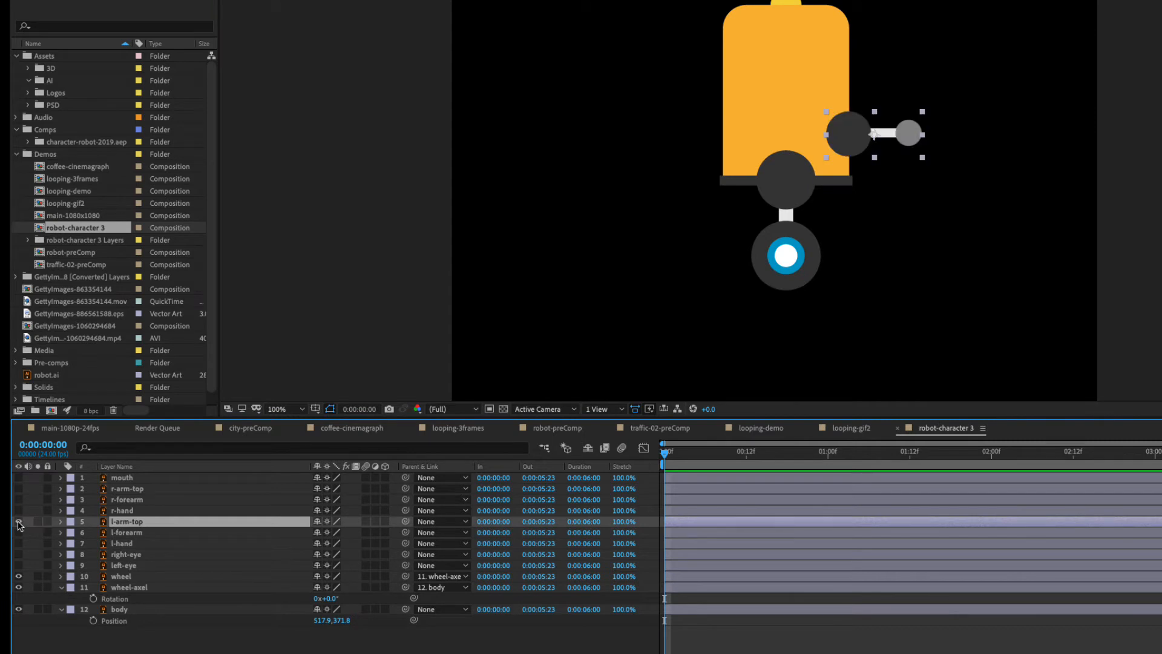
scroll(920, 142, "up", 4)
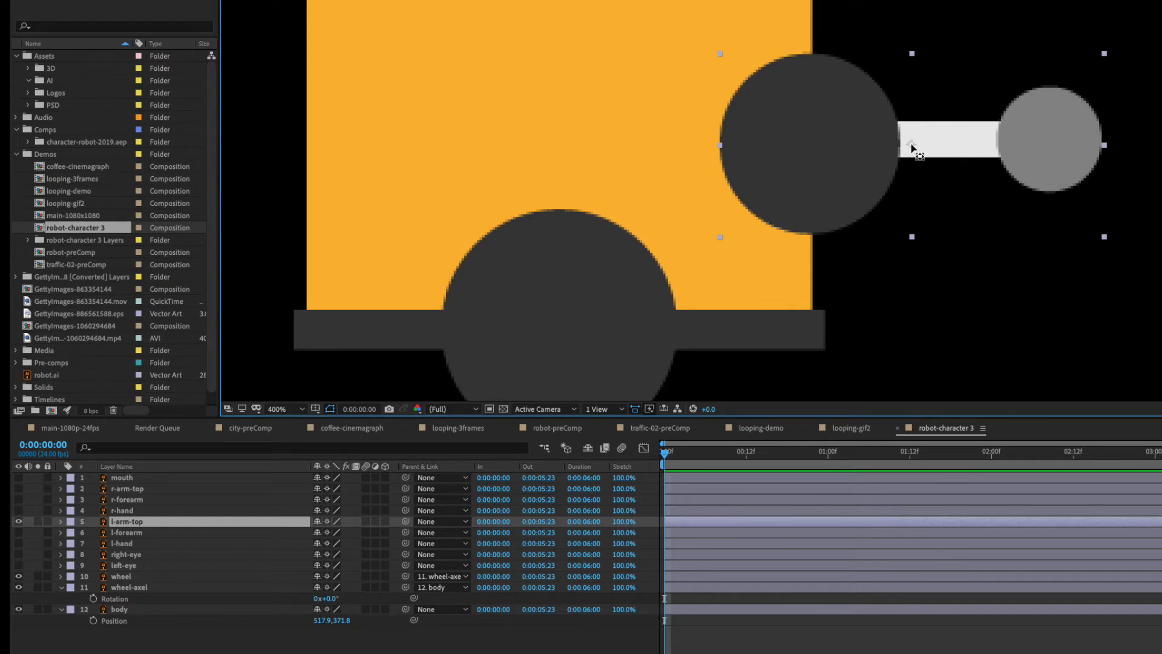
left_click_drag(912, 145, 808, 146)
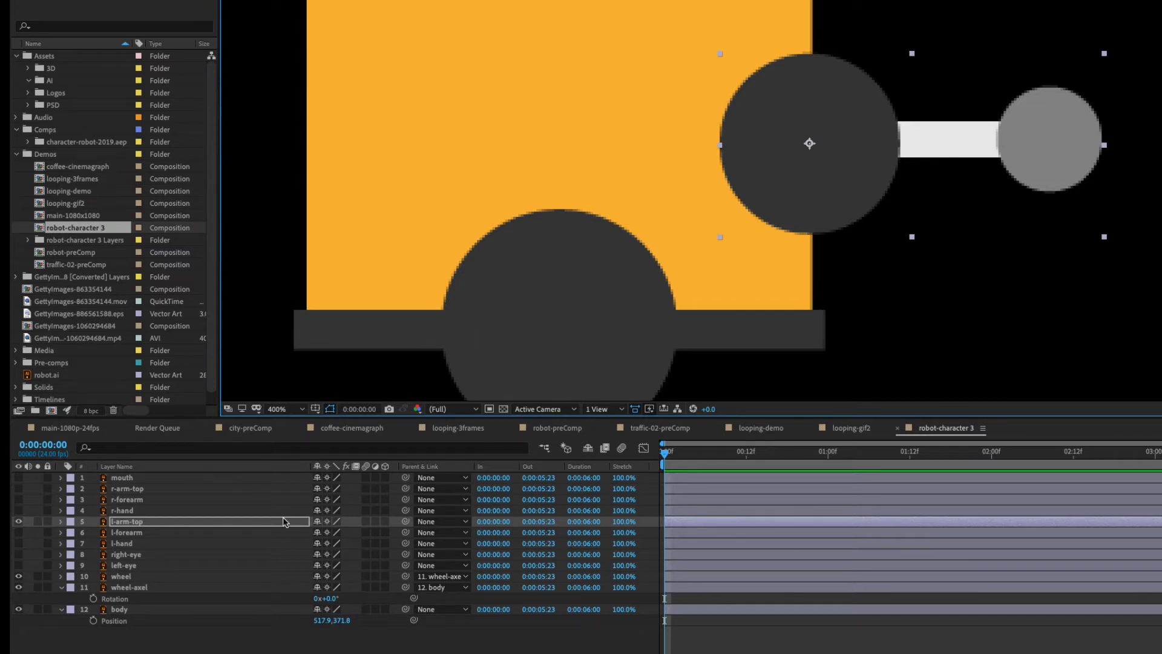
key("r")
left_click_drag(327, 533, 332, 537)
key("ctrl+z")
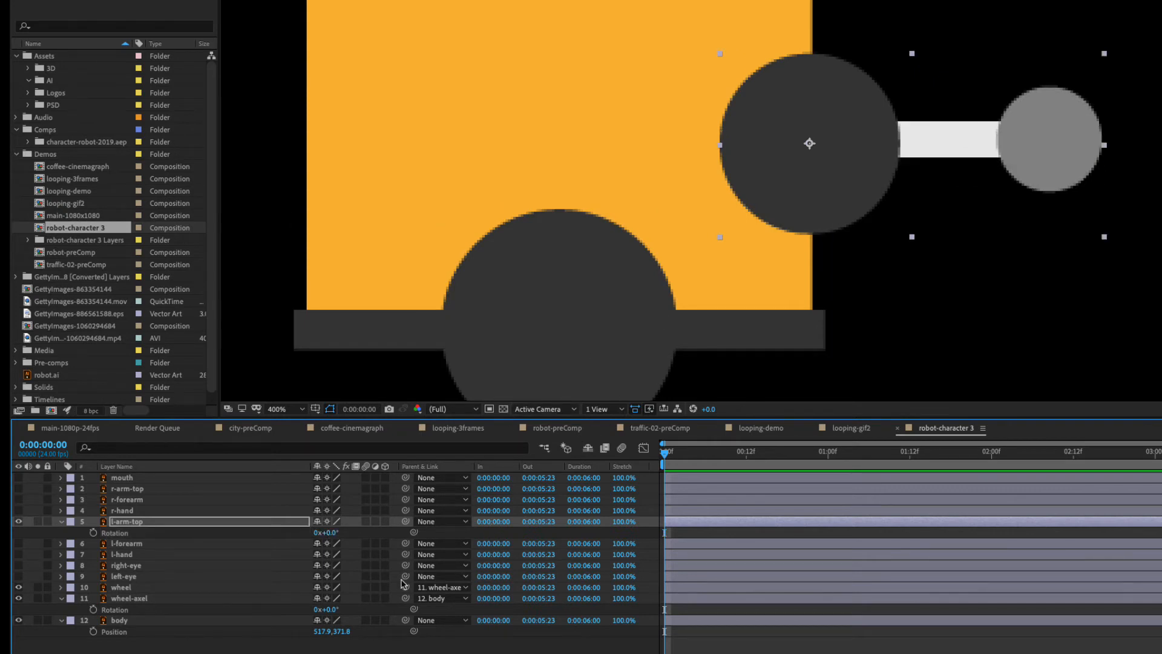
Show the l-forearm layer and move its anchor point up to the centre of the elbow circle.
left_click(121, 545)
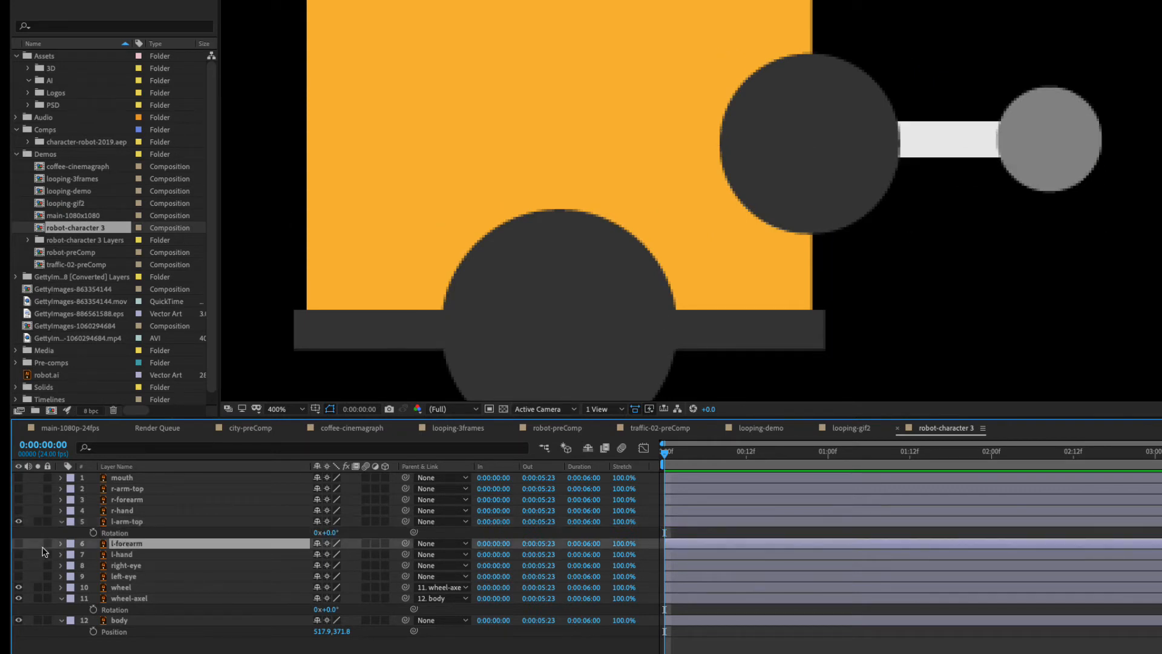
left_click(19, 544)
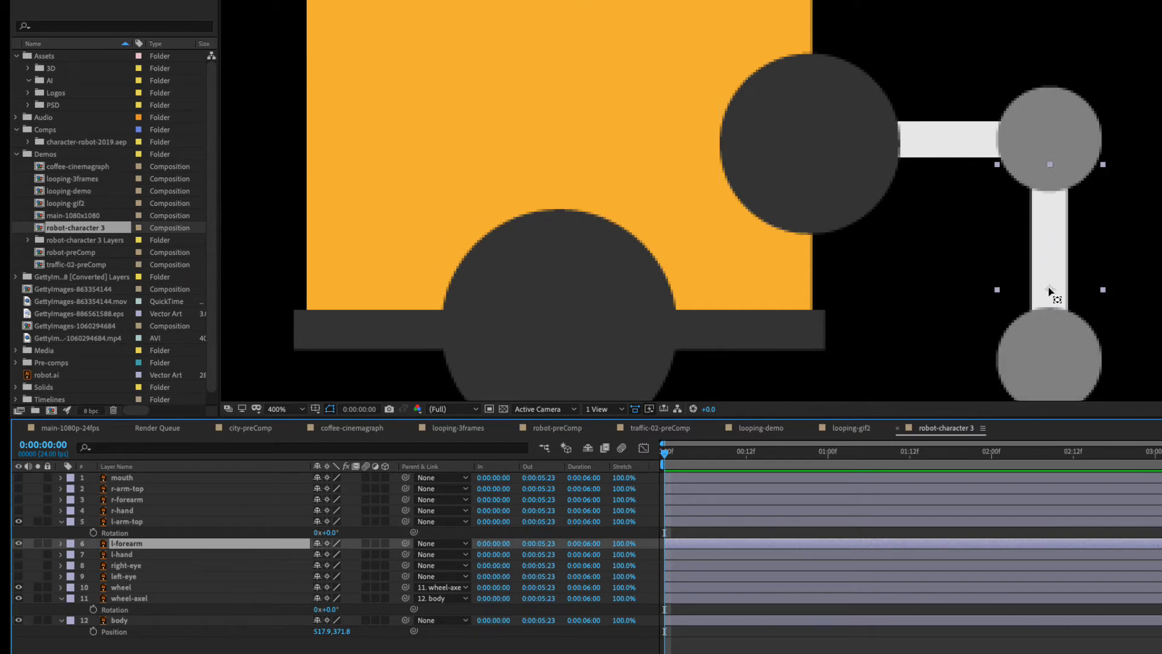
left_click_drag(1050, 290, 1051, 152)
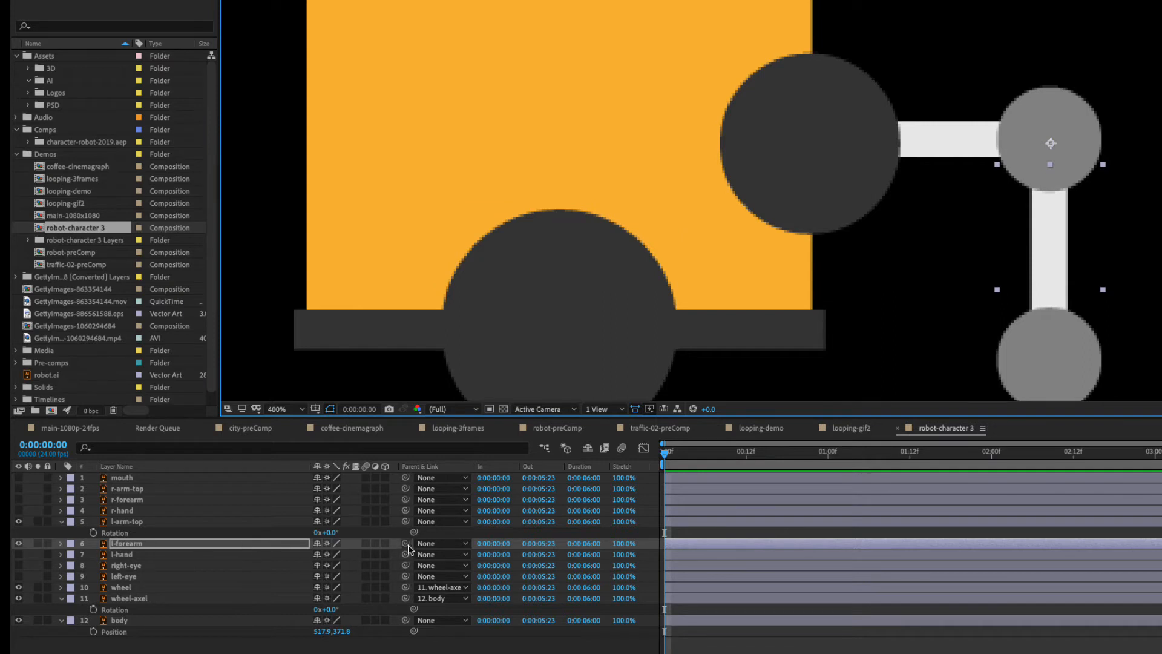
Parent l-forearm to l-arm-top, test the link by rotating l-arm-top and undo that rotation.
left_click_drag(405, 543, 128, 524)
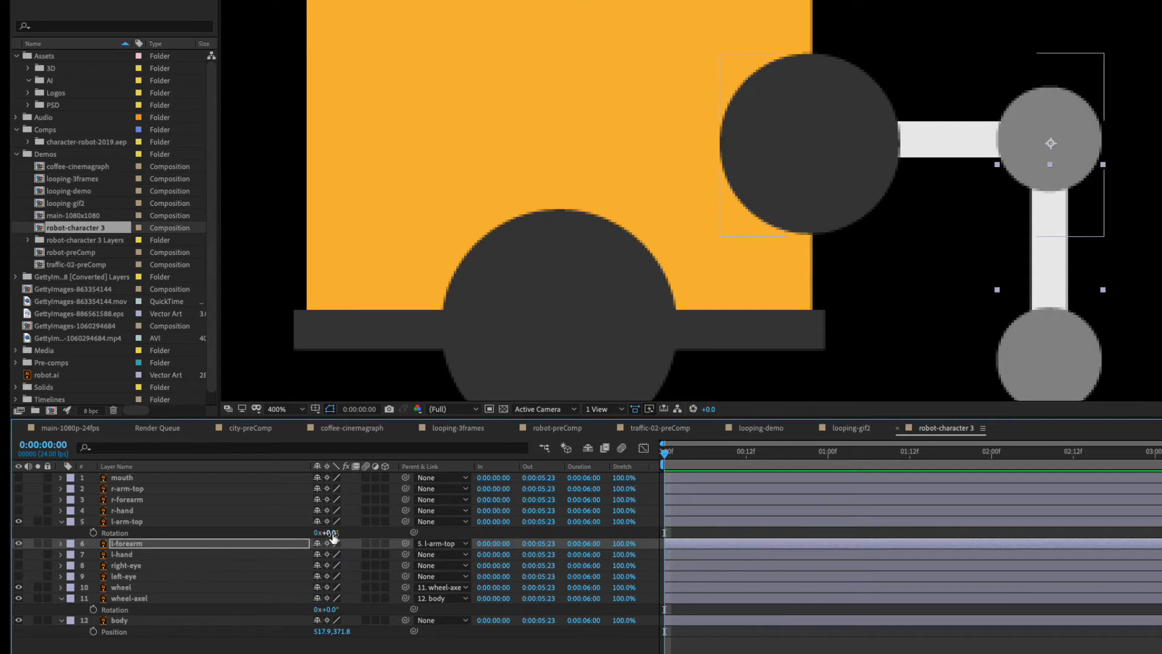
mouse_move(325, 533)
left_mouse_down()
mouse_move(365, 532)
mouse_move(331, 537)
left_mouse_up()
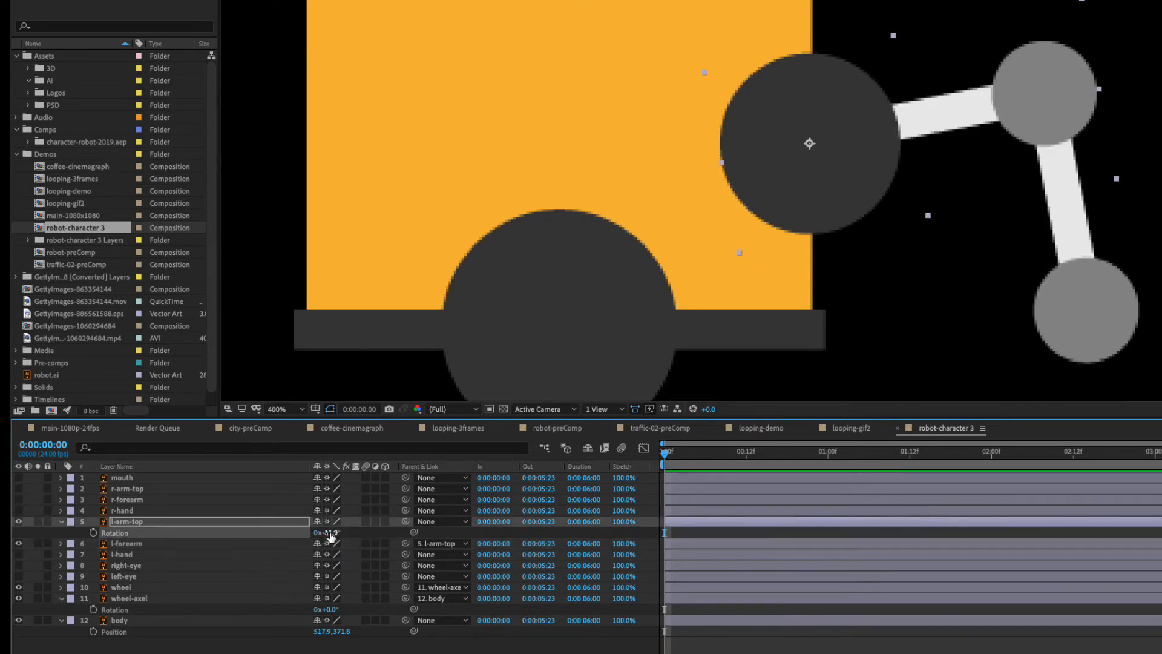
key("ctrl+z")
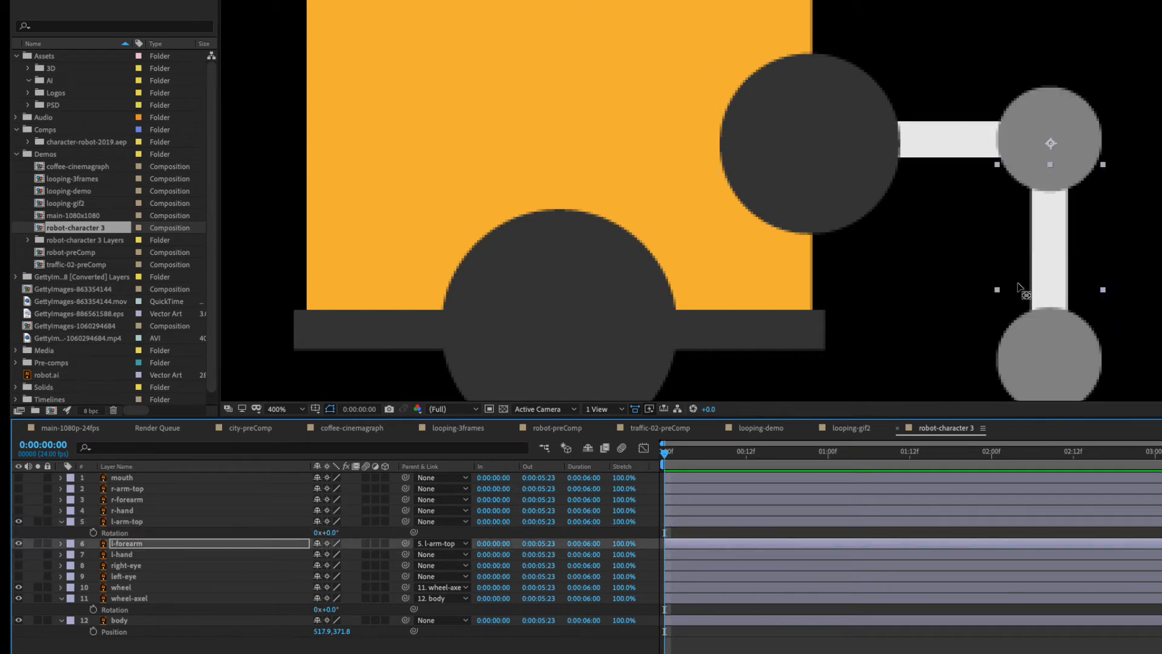
Show the l-hand layer, leaving r-hand hidden, and move its anchor point to the centre of the wrist circle.
left_click_drag(959, 305, 955, 153)
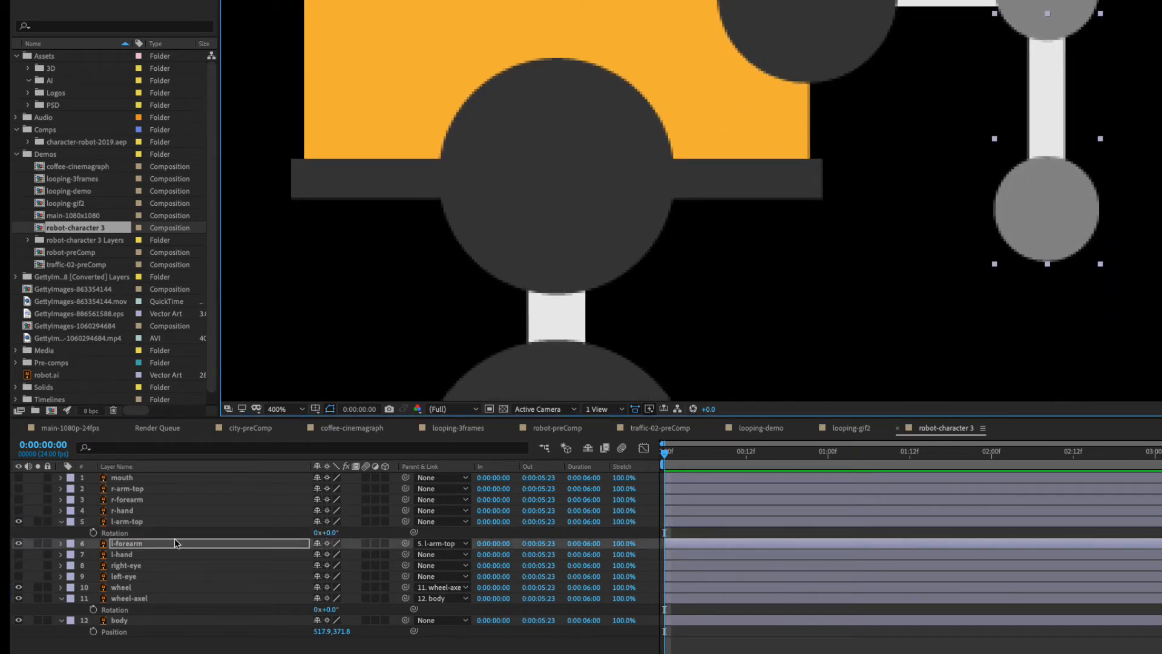
left_click(121, 511)
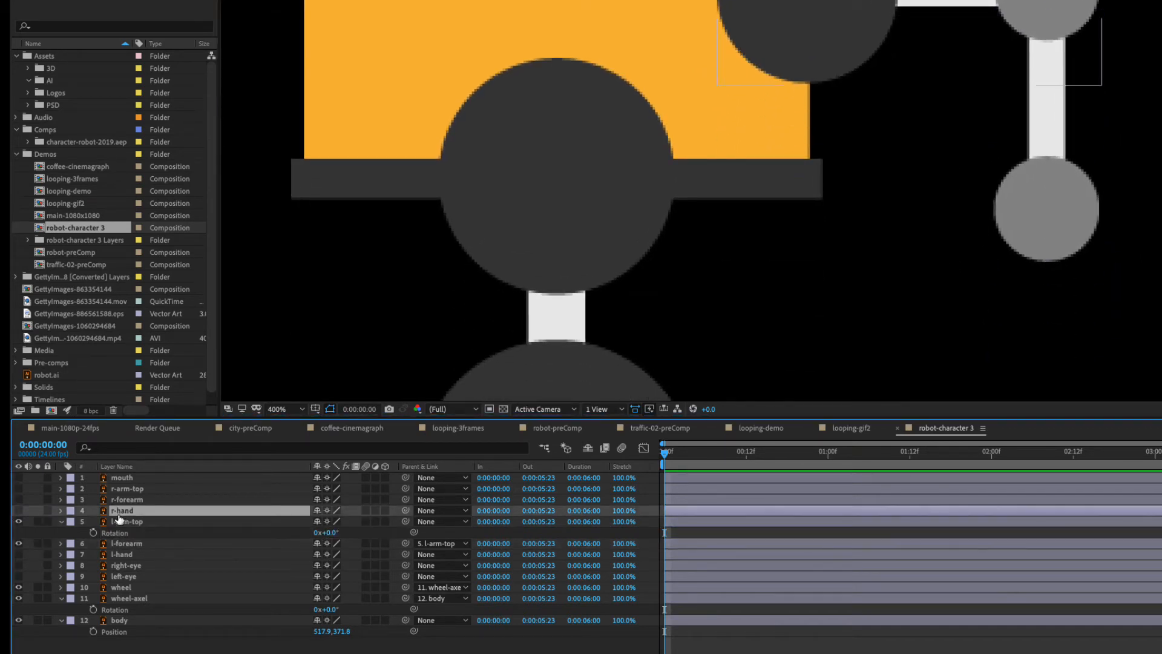
left_click(19, 511)
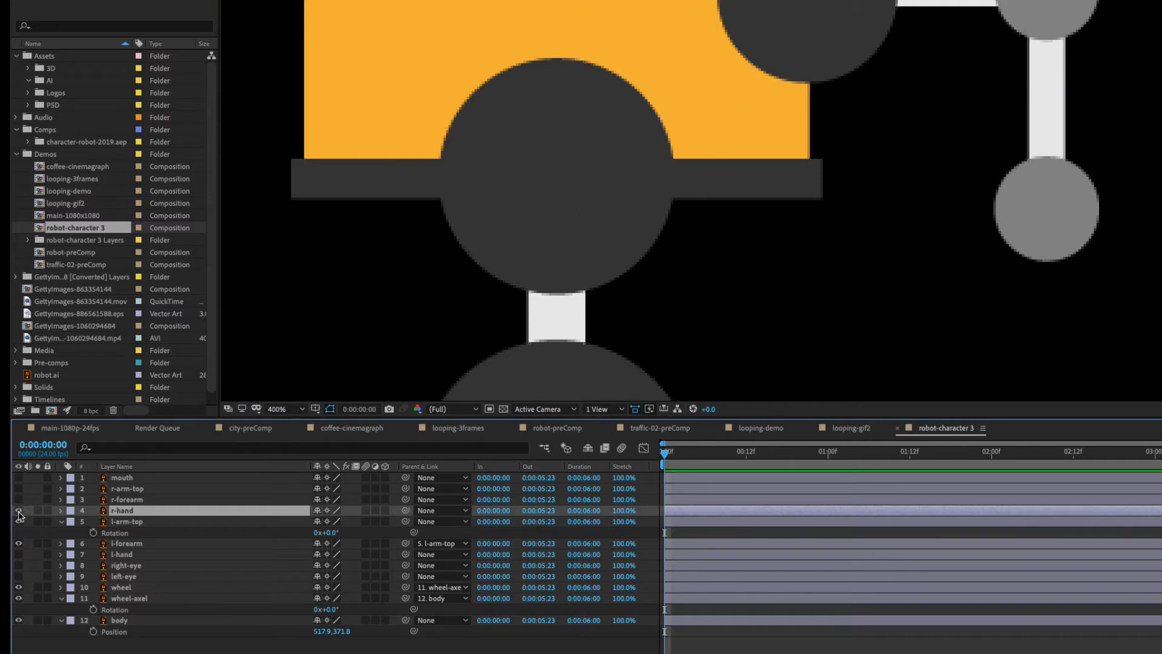
left_click(18, 555)
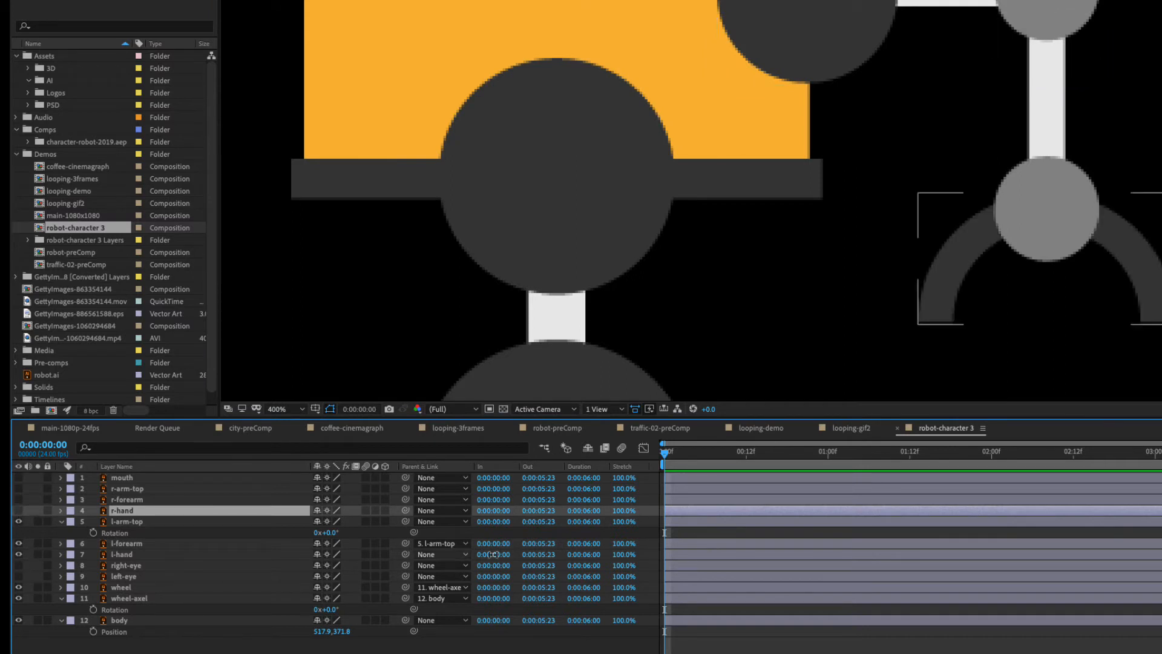
left_click(1139, 273)
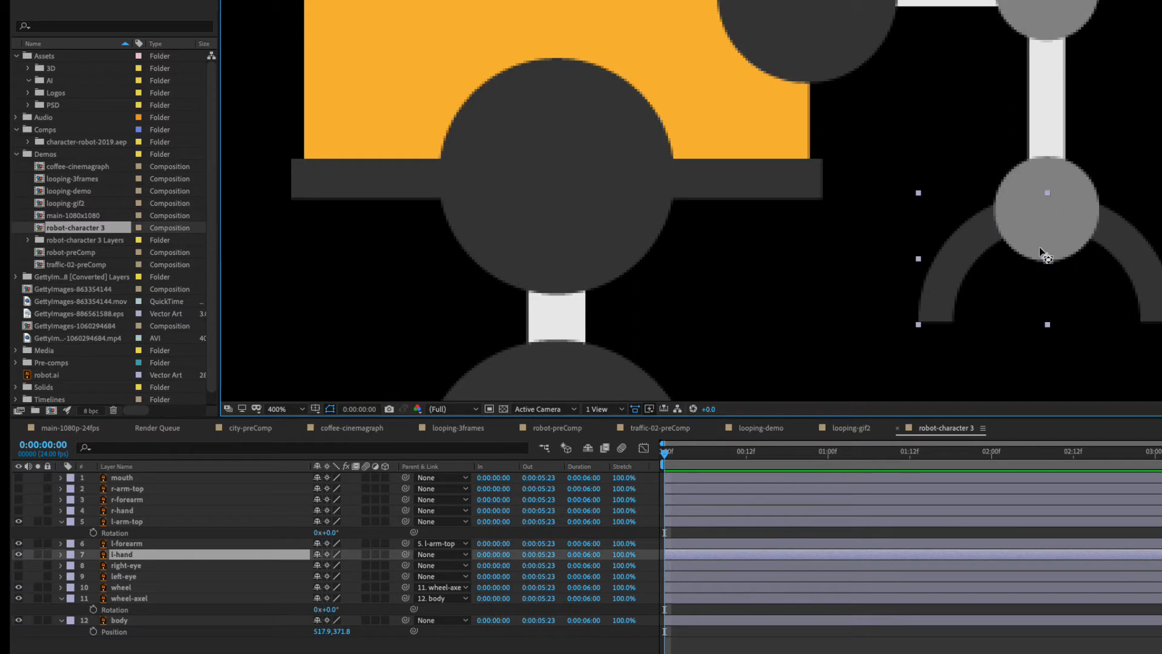
key("Return")
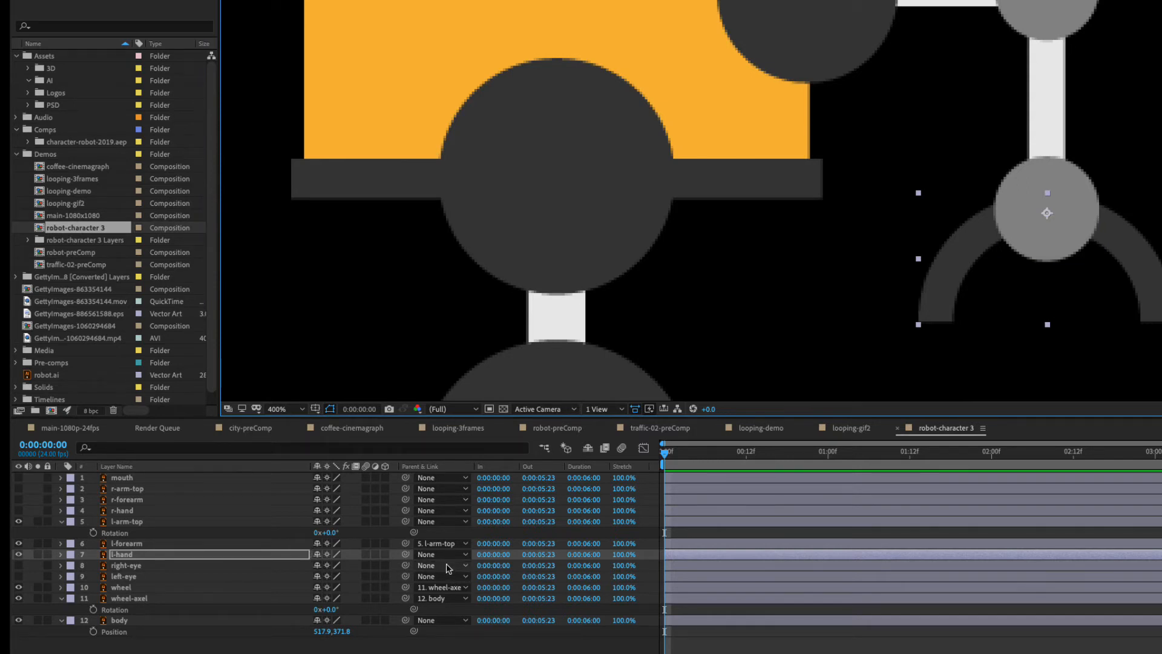
Parent l-hand to l-forearm and l-arm-top to body.
left_click_drag(405, 555, 126, 544)
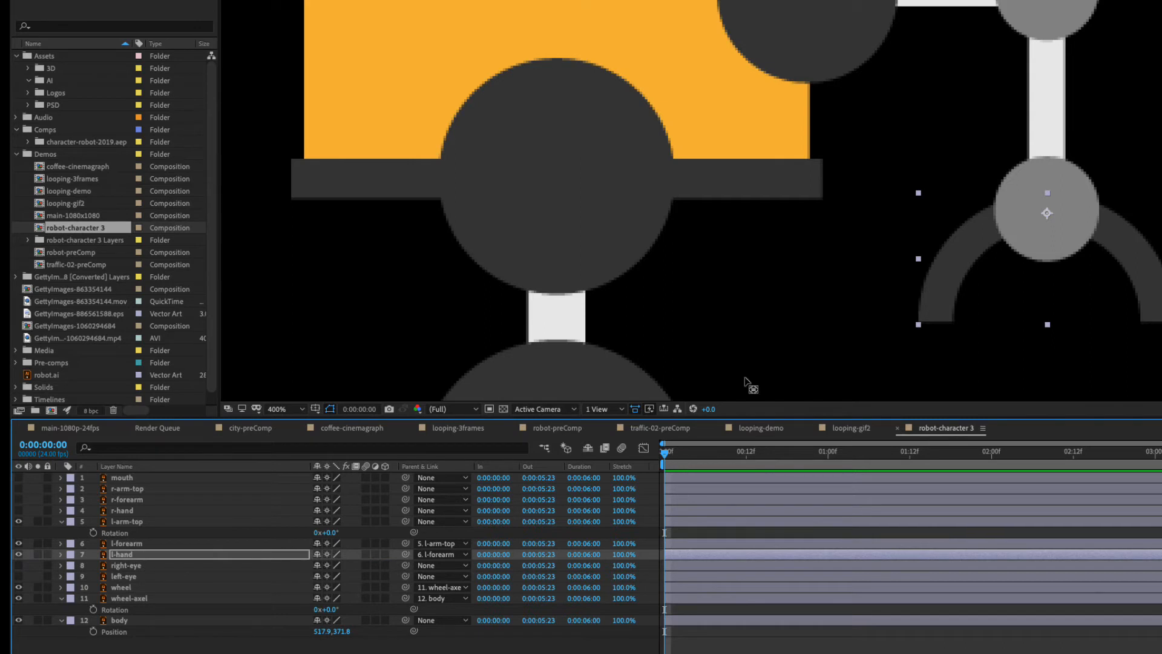
left_click(130, 522)
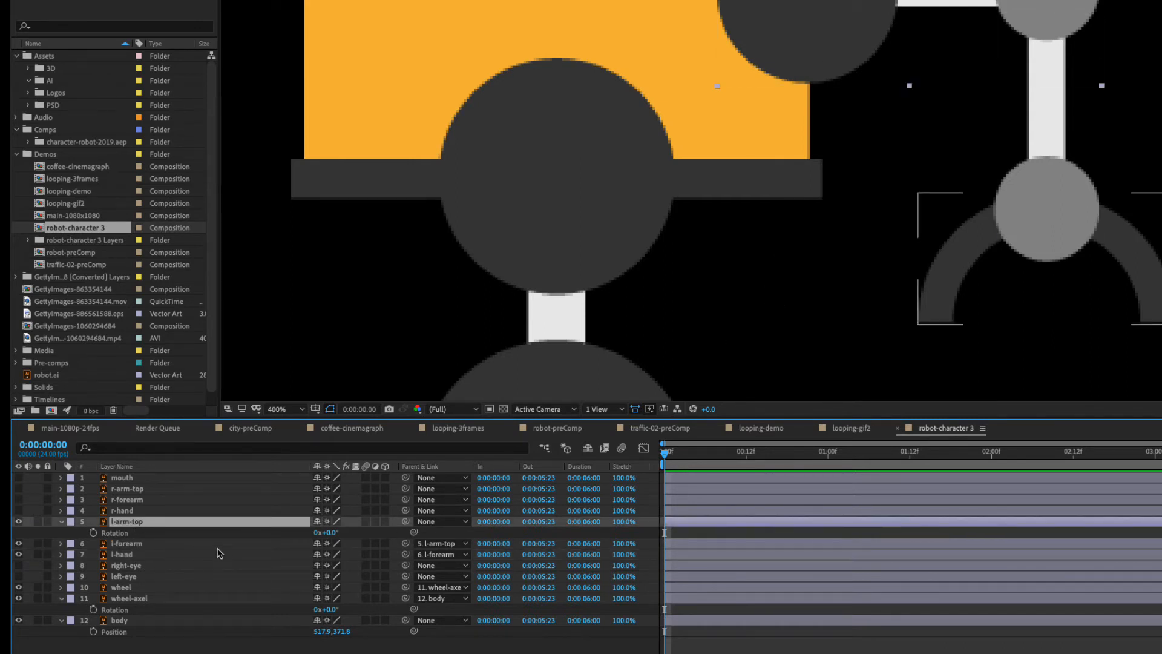
left_click_drag(693, 95, 763, 215)
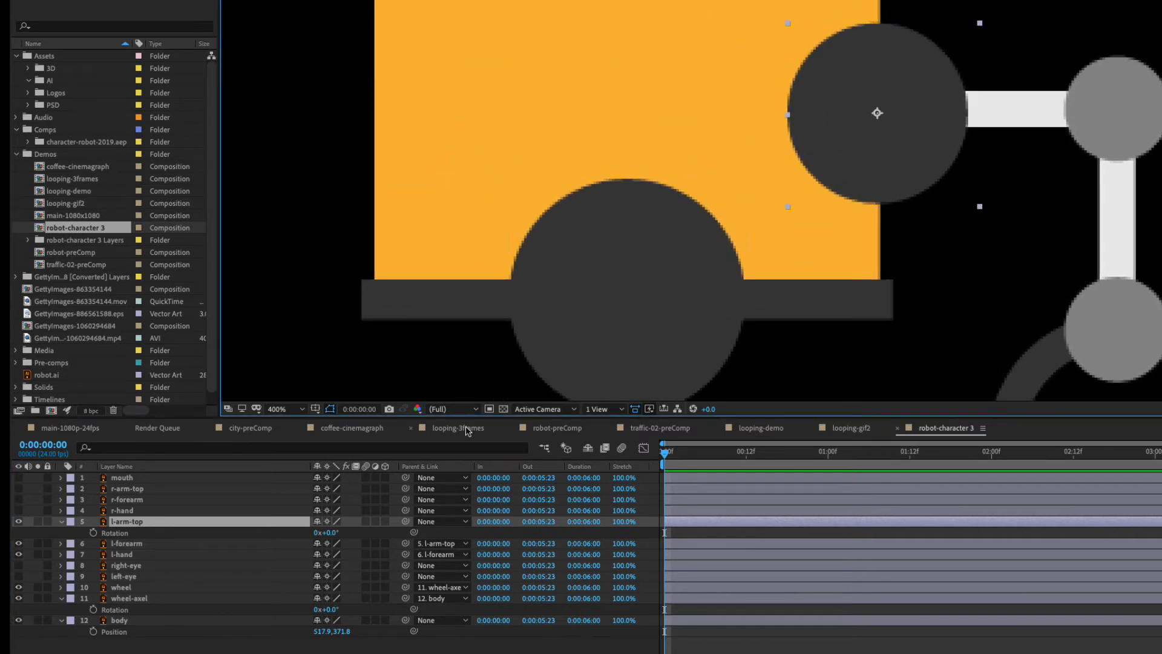
left_click_drag(406, 521, 125, 621)
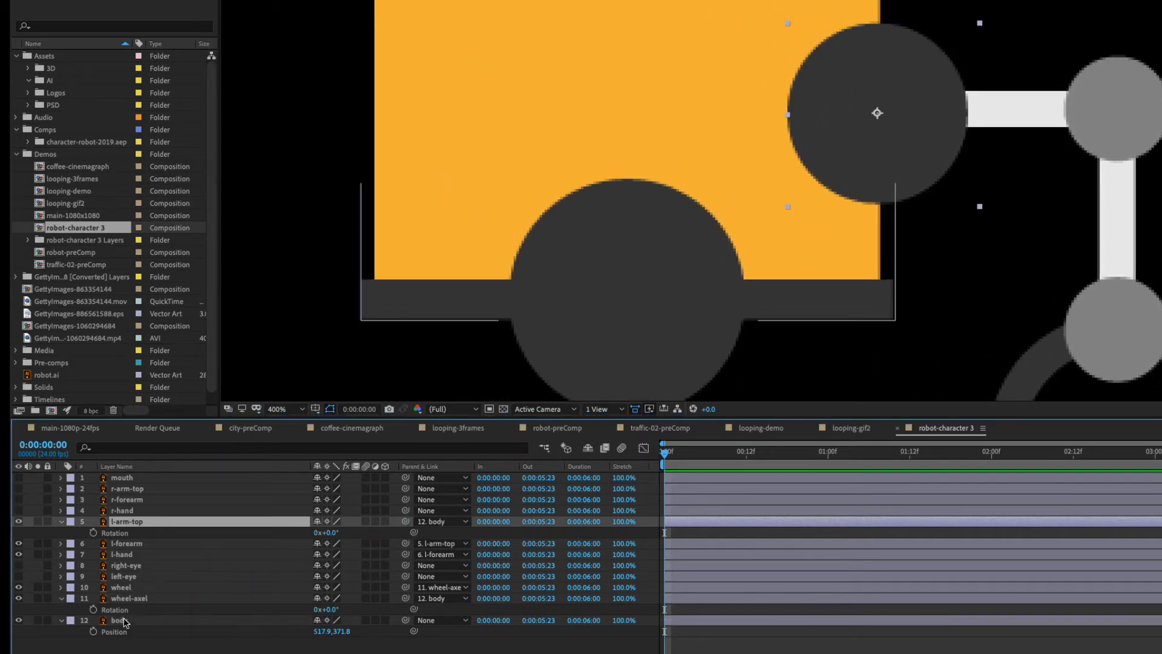
Test the rig by shifting the body horizontally in both directions, leaving its Position at 492.9, 371.8.
left_click_drag(324, 631, 374, 639)
scroll(885, 238, "down", 1)
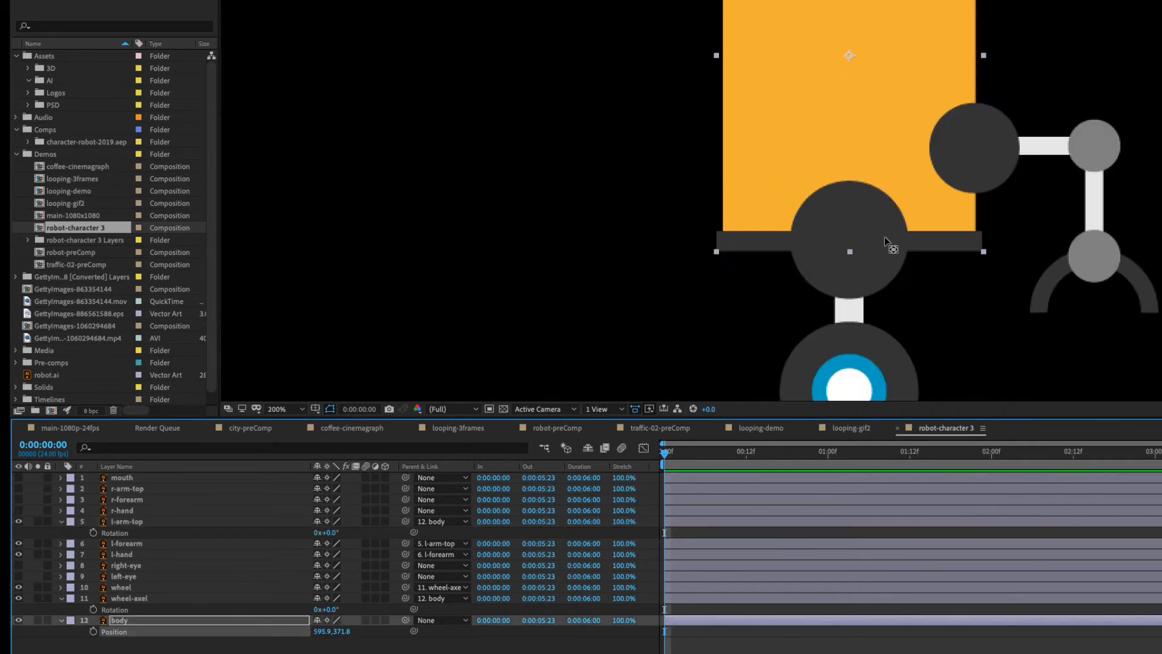
scroll(885, 238, "down", 1)
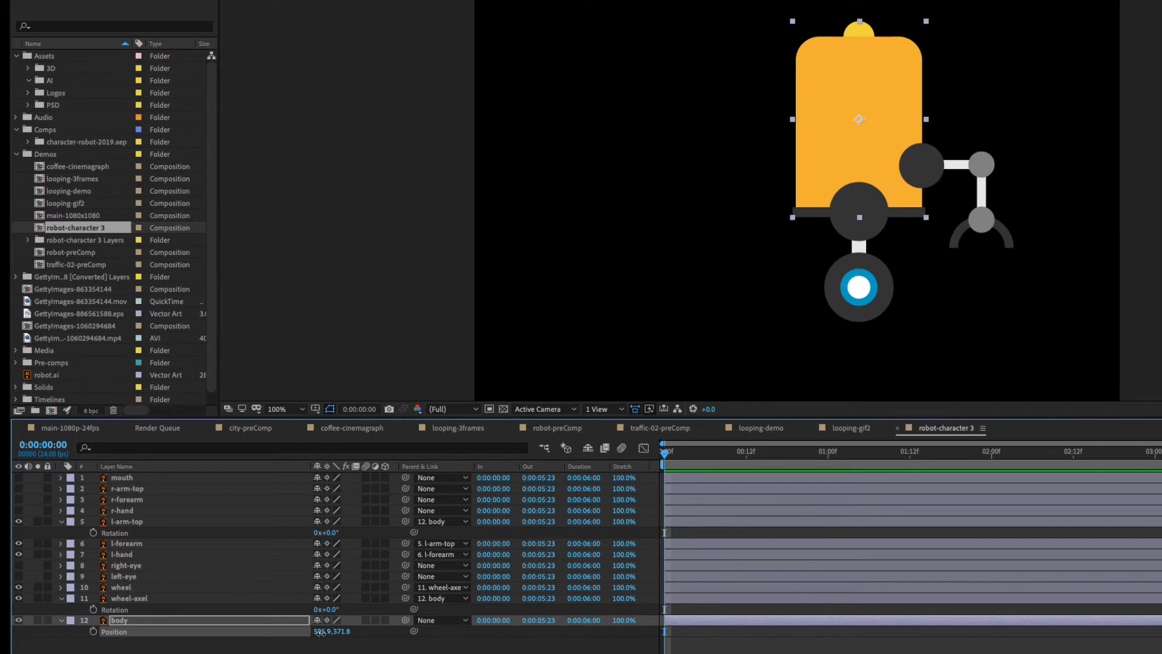
left_click_drag(327, 631, 131, 646)
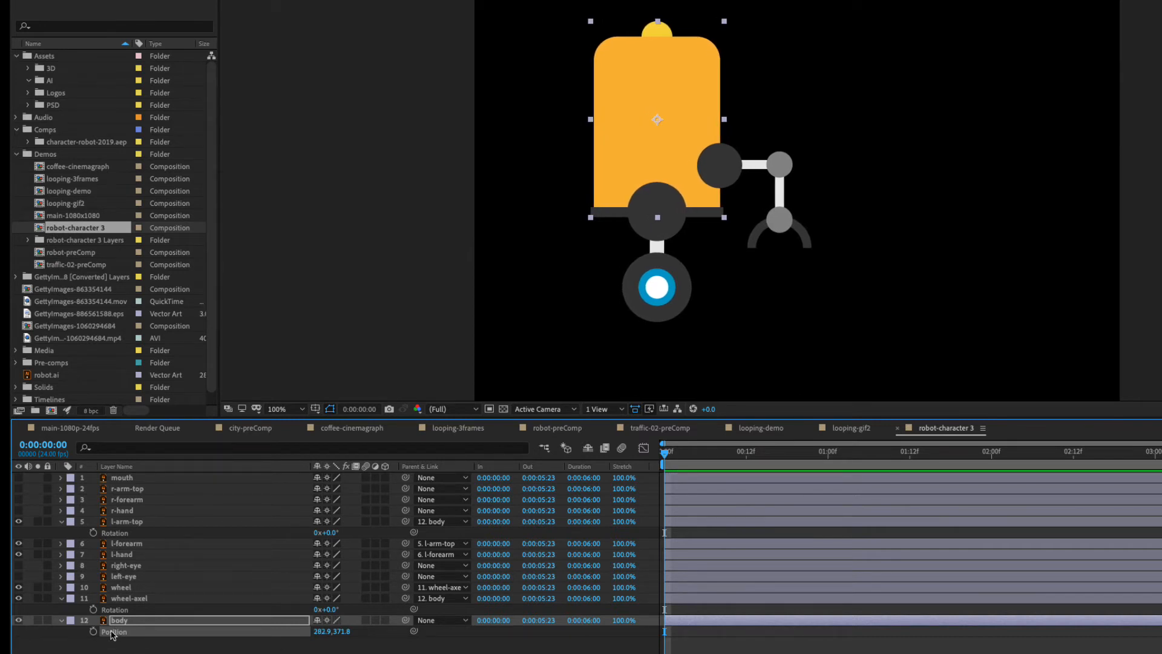
left_click_drag(325, 631, 466, 644)
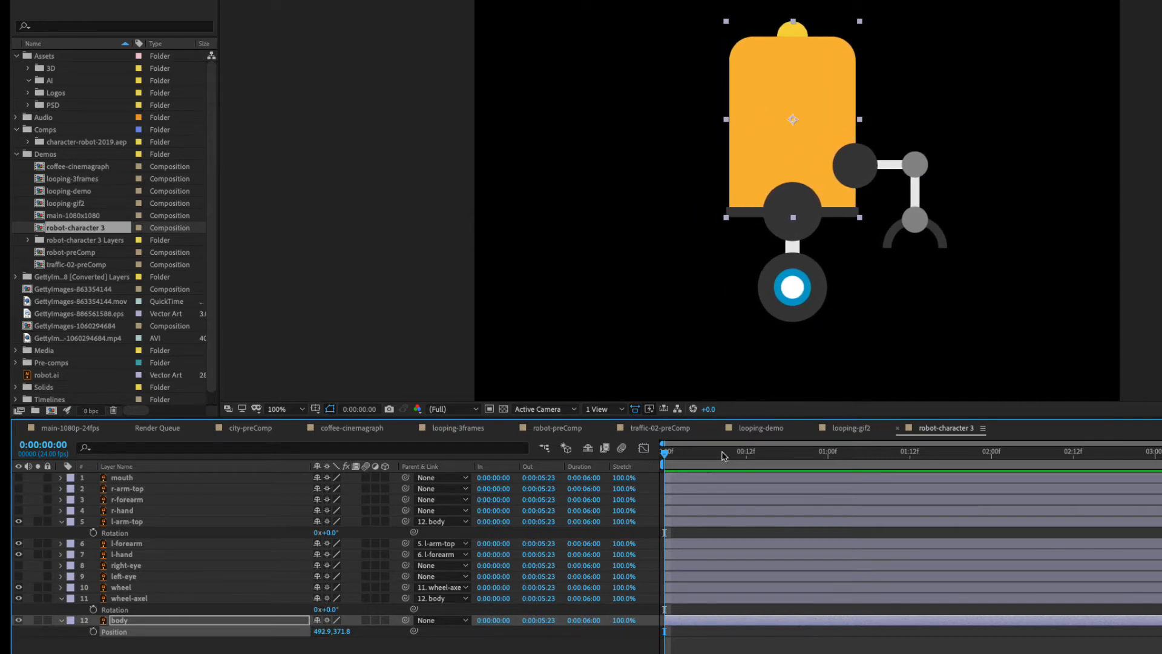
Add starting Rotation keyframes for l-arm-top, l-forearm and l-hand together at frame 10.
left_click_drag(714, 453, 671, 453)
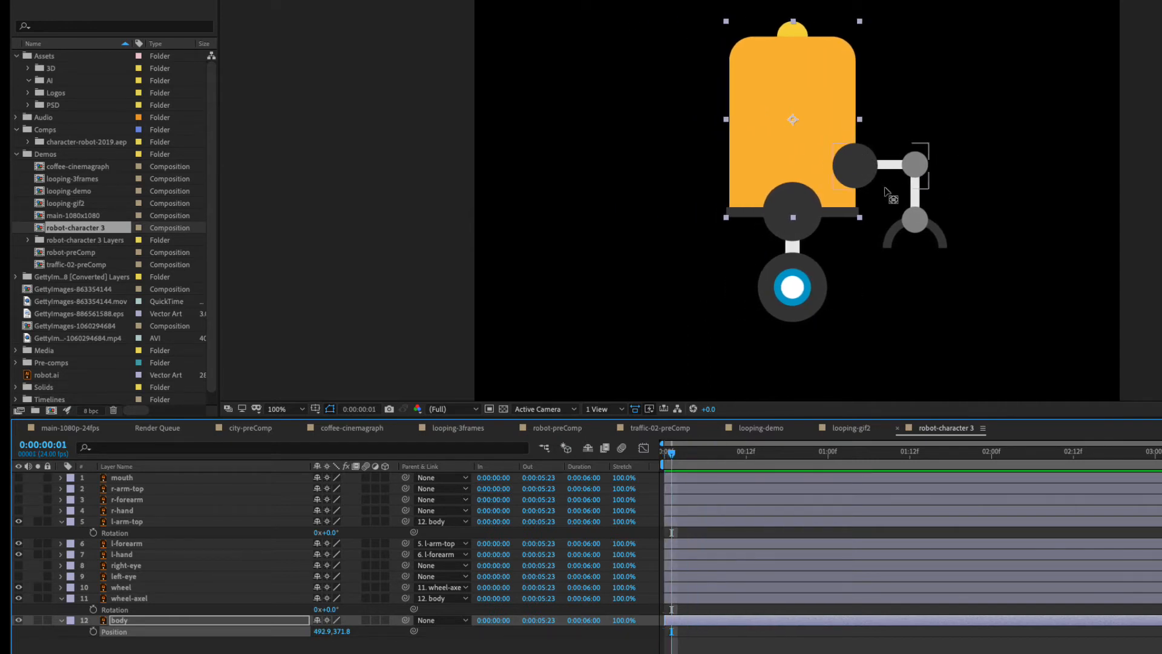
left_click(138, 522)
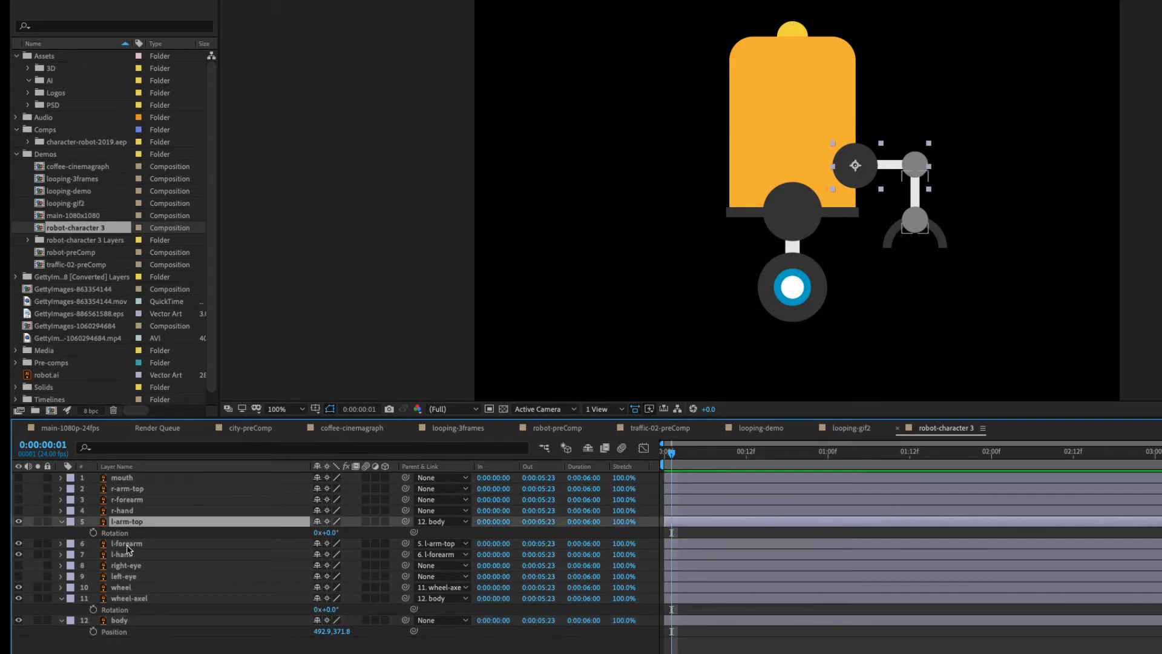
left_click(126, 544, "ctrl")
left_click(124, 554, "ctrl")
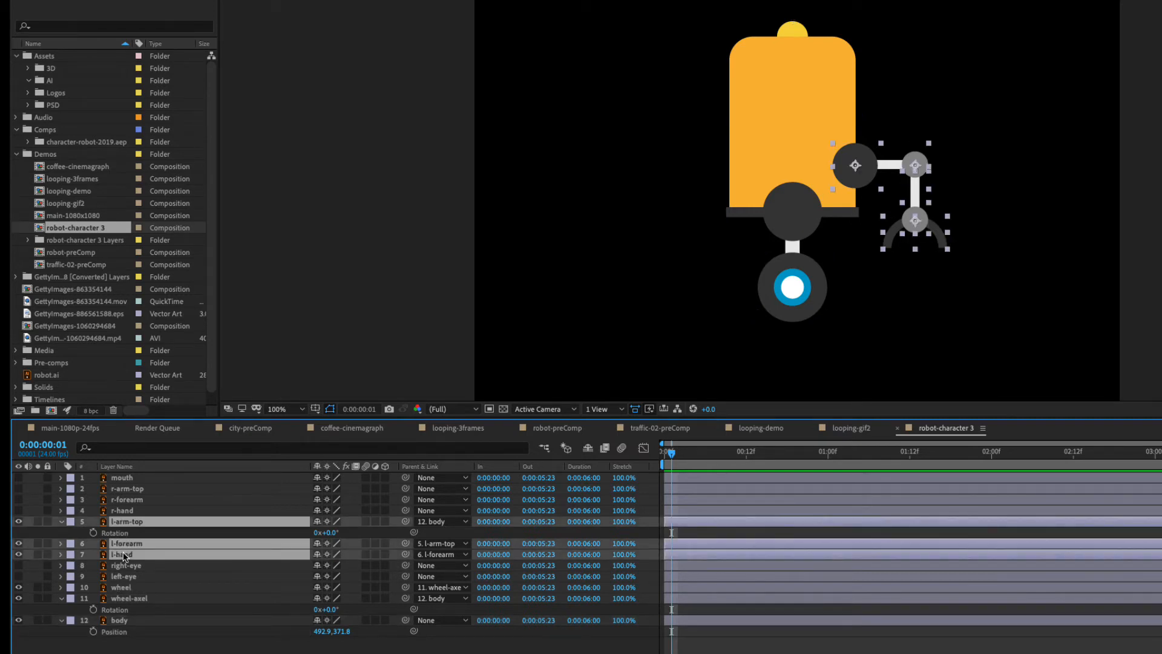
key("r")
key("r")
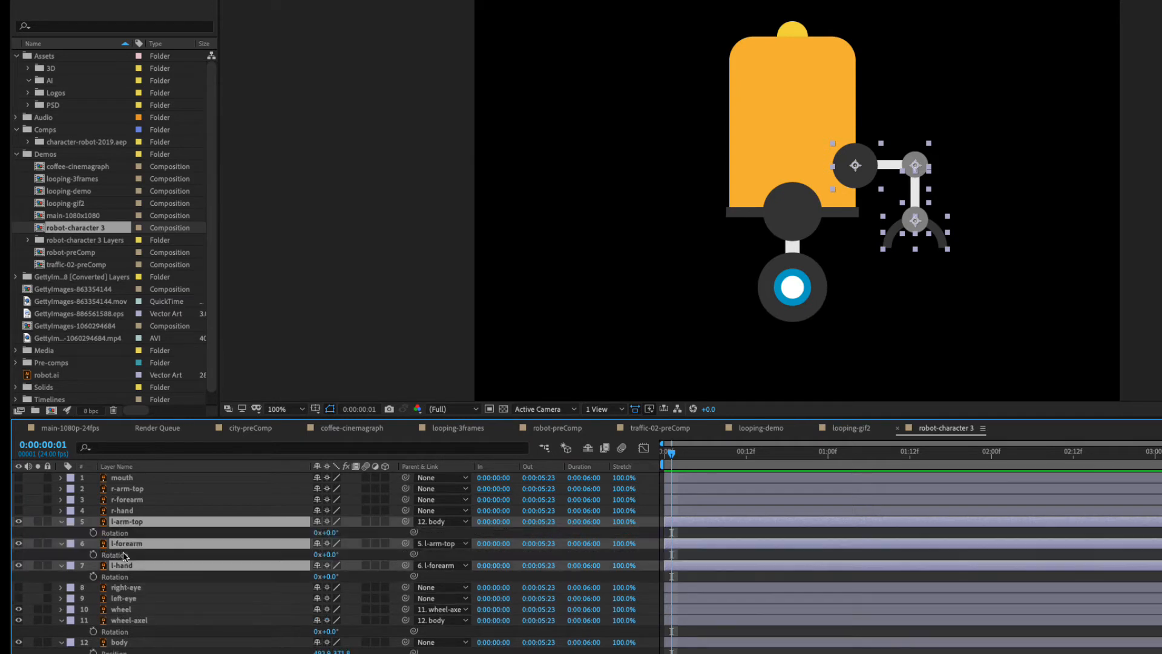
left_click_drag(676, 455, 734, 455)
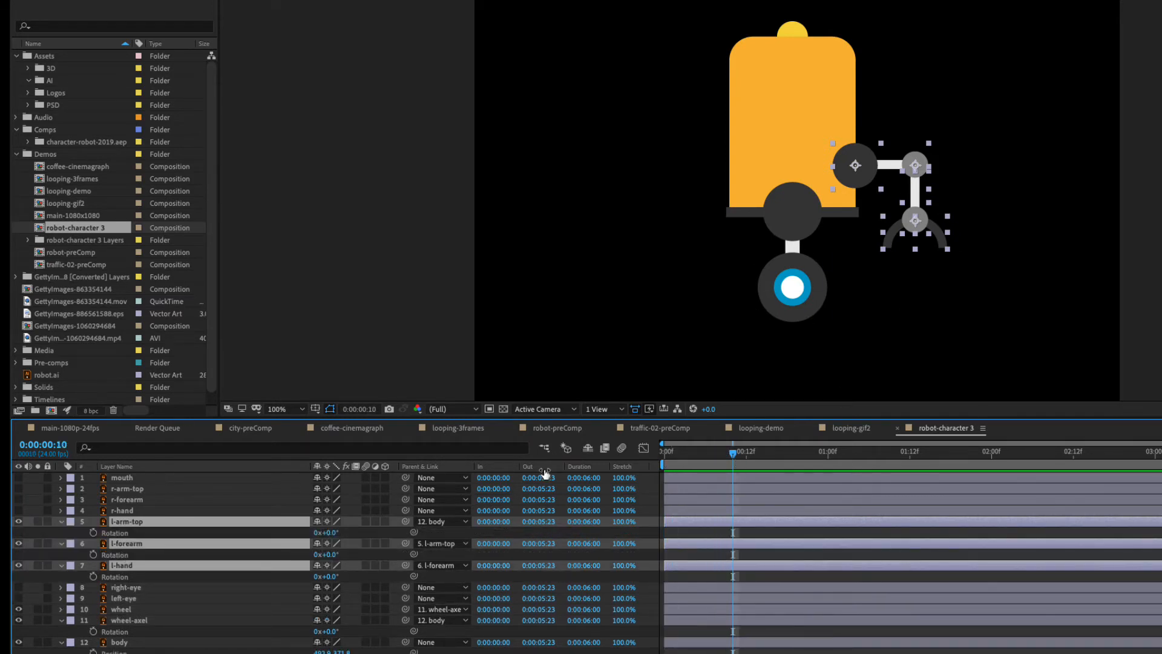
left_click(93, 533)
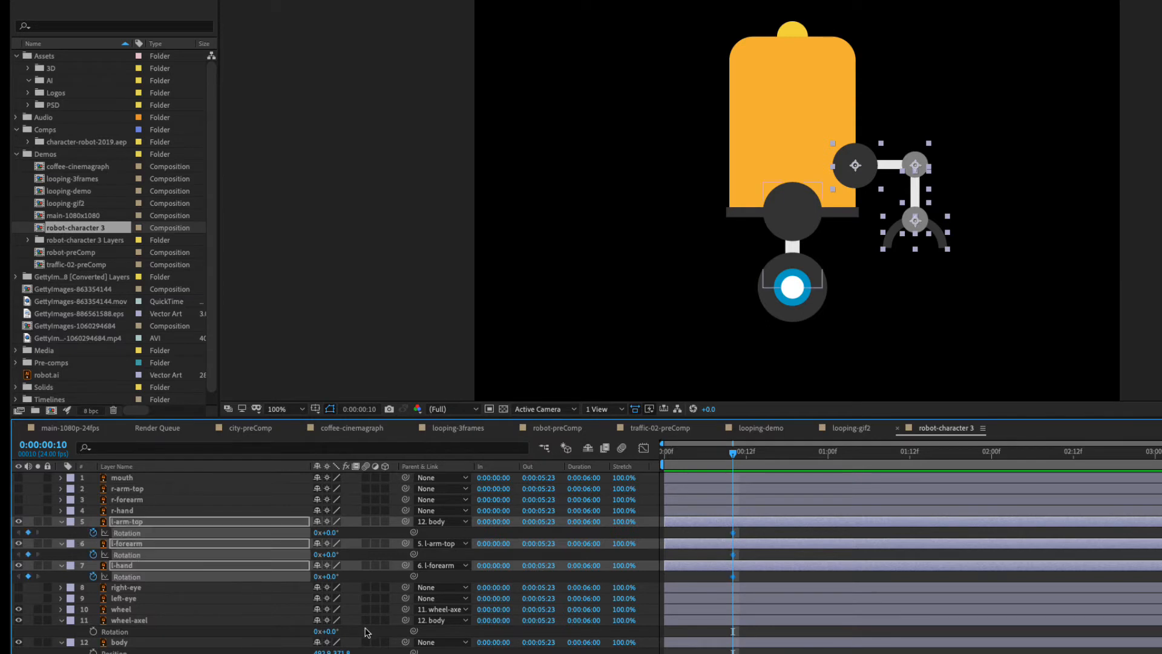
At frame 4, set Rotation to -53° on l-arm-top, -131° on l-forearm and 35° on l-hand, and preview the arm motion.
left_click_drag(733, 457, 691, 454)
left_click(709, 652)
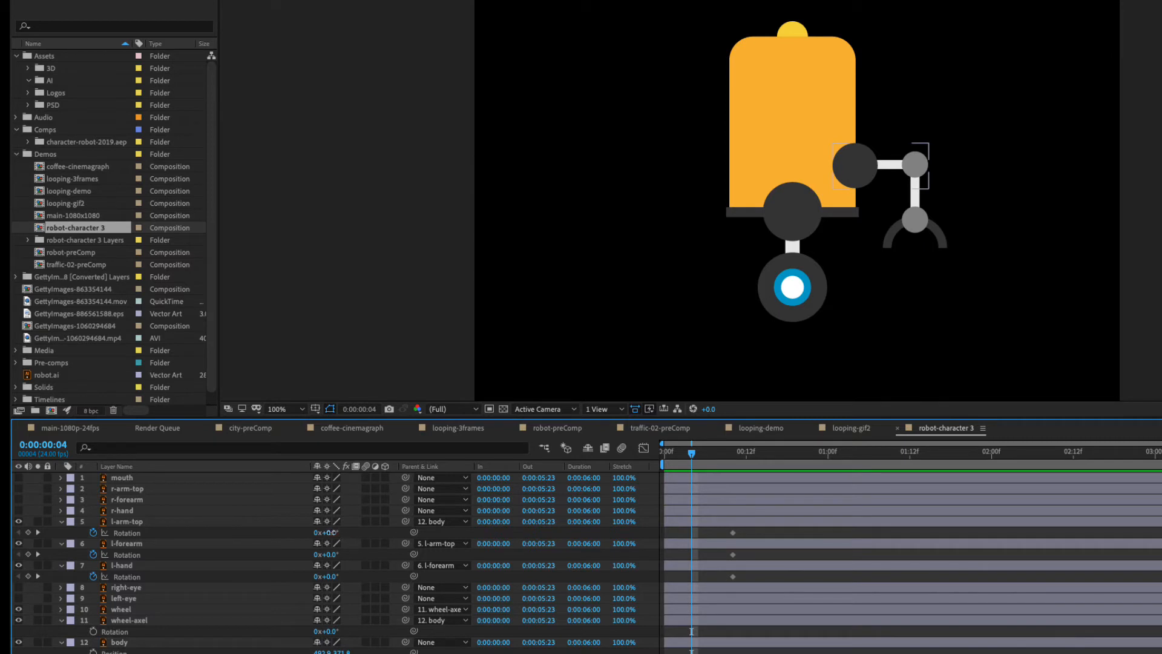
left_click_drag(330, 532, 316, 532)
left_click_drag(301, 531, 245, 555)
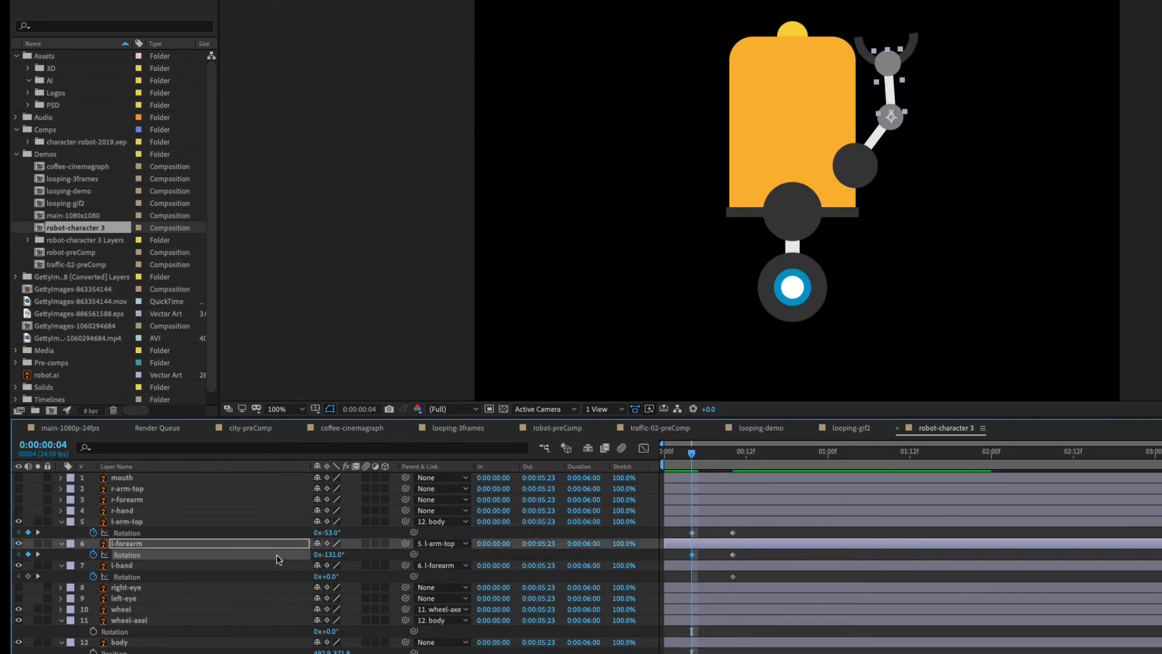
left_click_drag(330, 576, 352, 576)
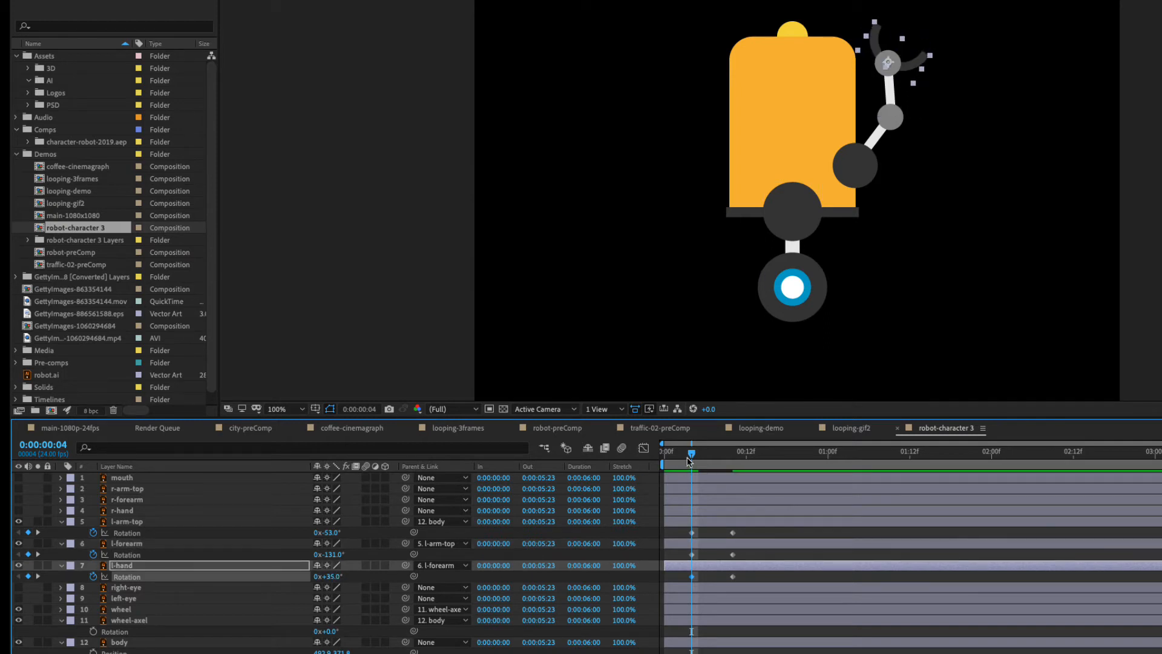
left_click_drag(696, 456, 591, 465)
key("space")
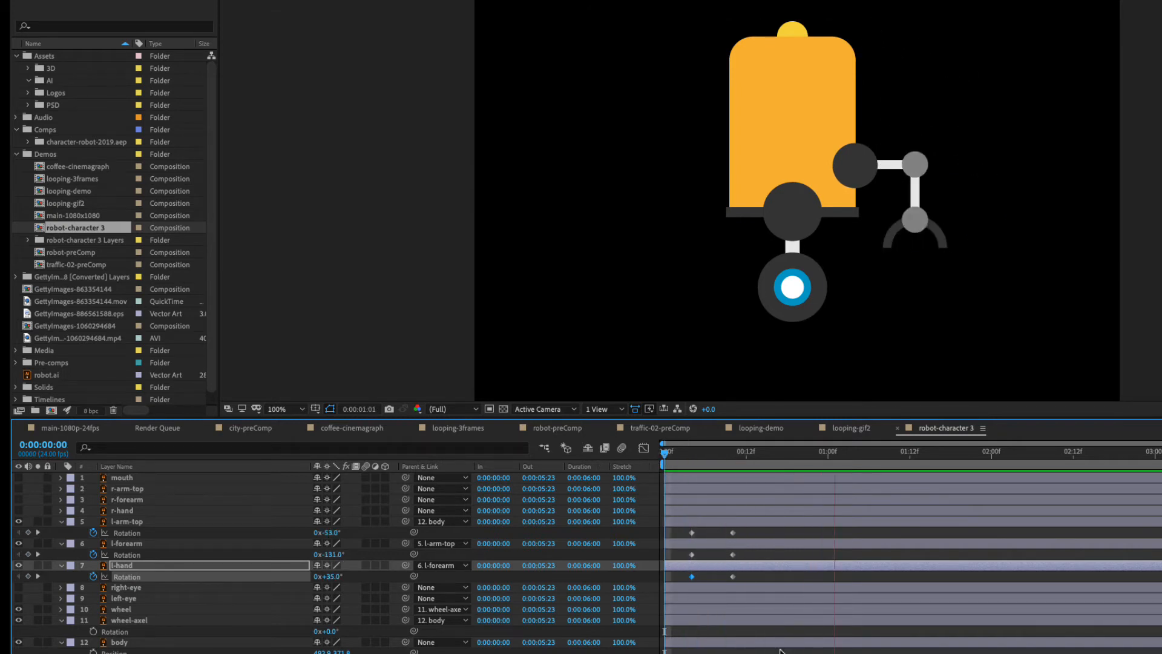
left_click(754, 454)
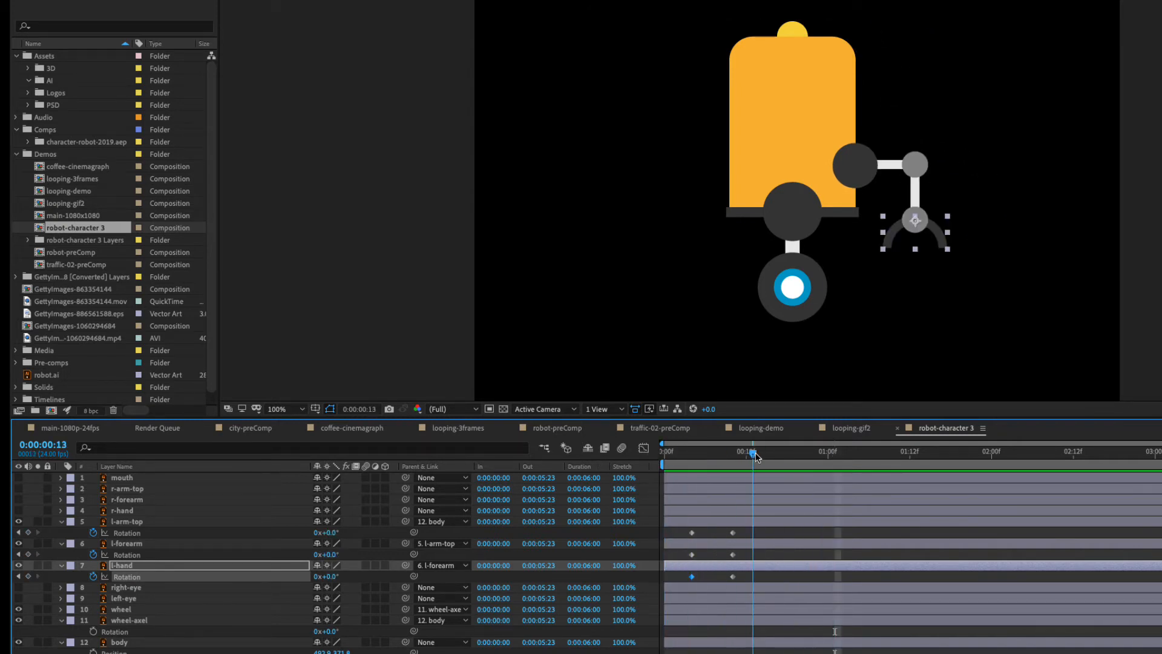
Add an l-hand Rotation keyframe of -21° at frame 2 and return to the first frame.
left_click_drag(757, 457, 678, 456)
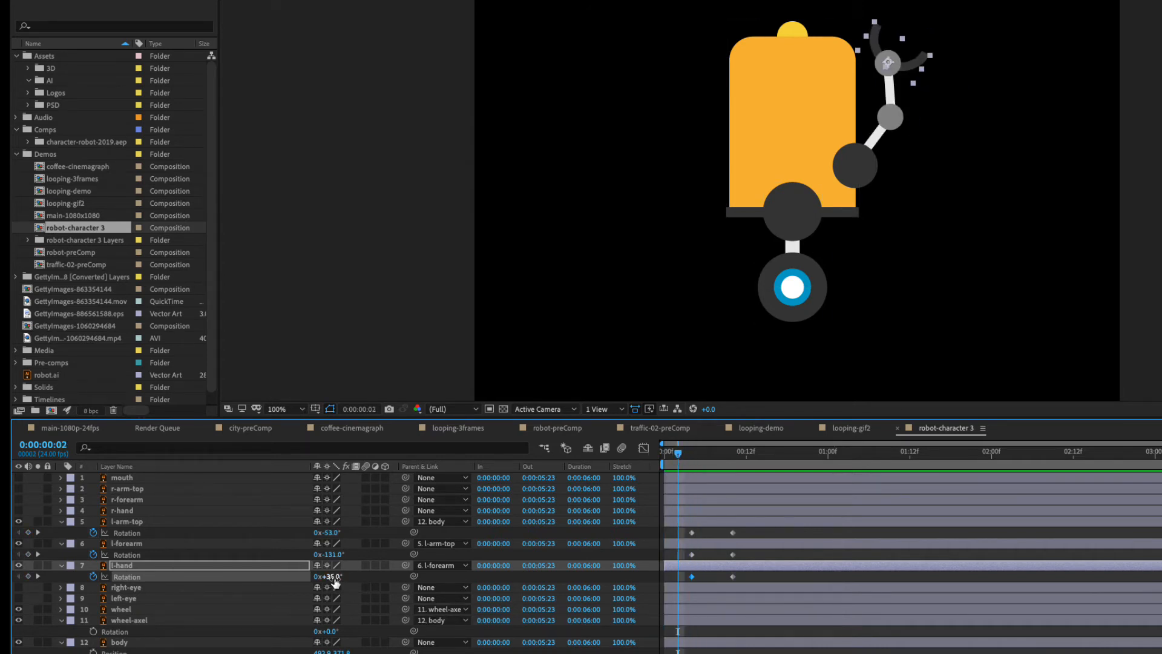
left_click_drag(327, 576, 331, 575)
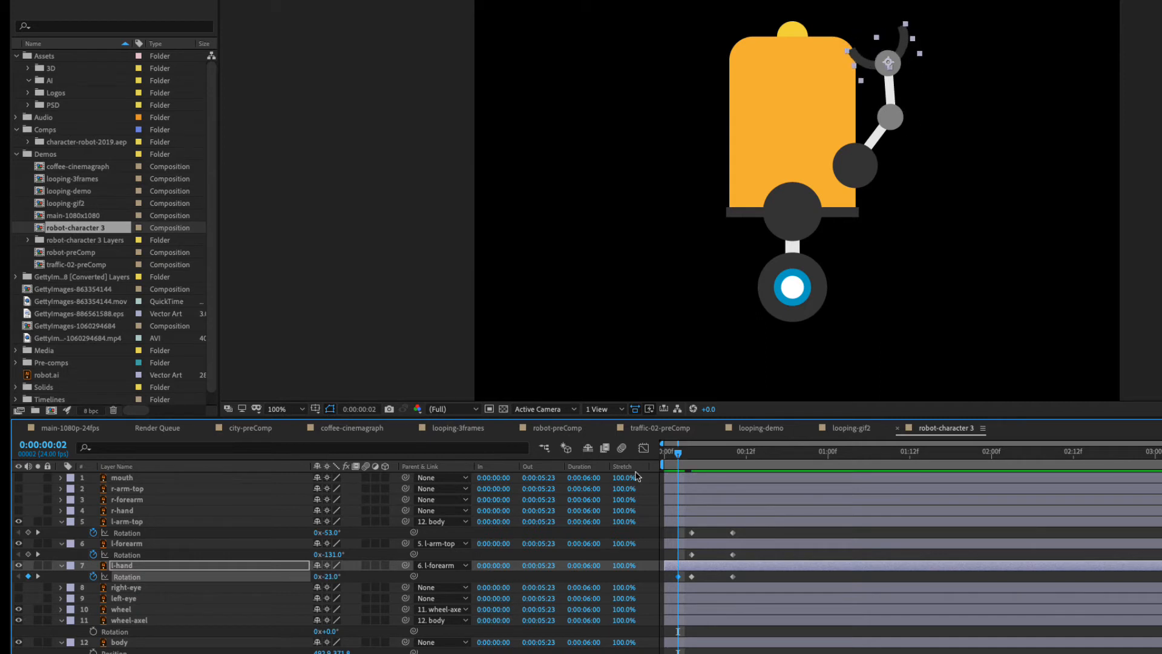
mouse_move(680, 455)
left_mouse_down()
mouse_move(693, 456)
mouse_move(669, 457)
mouse_move(763, 469)
mouse_move(665, 456)
left_mouse_up()
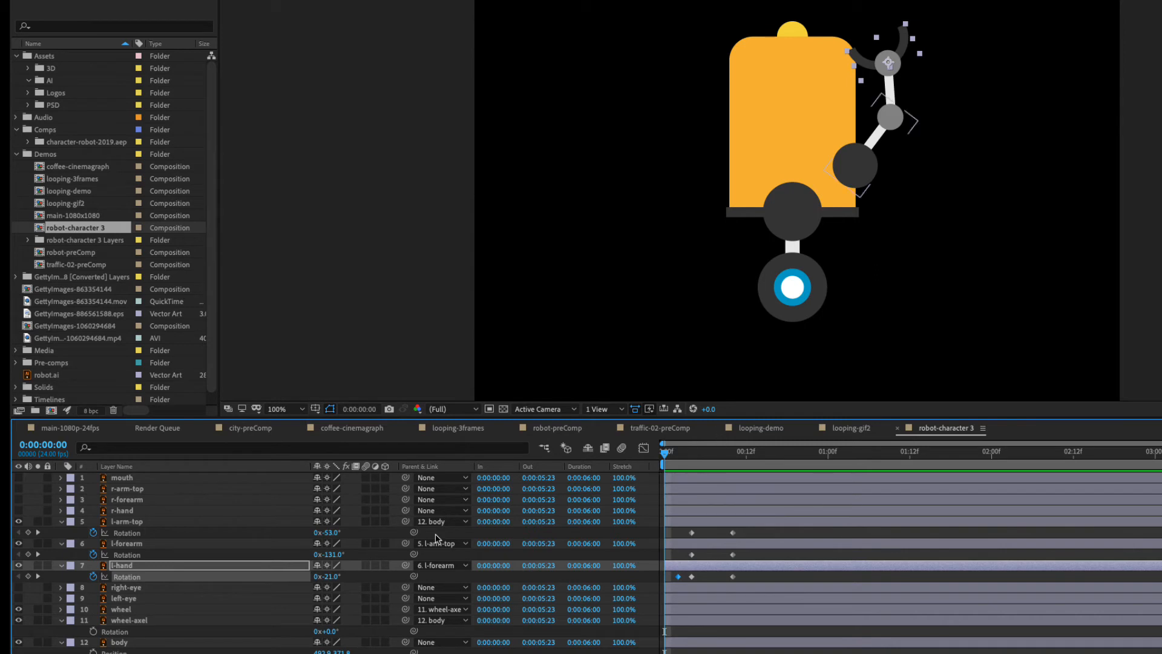
Show the mouth and right arm layers, shift body horizontally to line it up under the mouth, and parent mouth to body.
left_click_drag(19, 516, 20, 477)
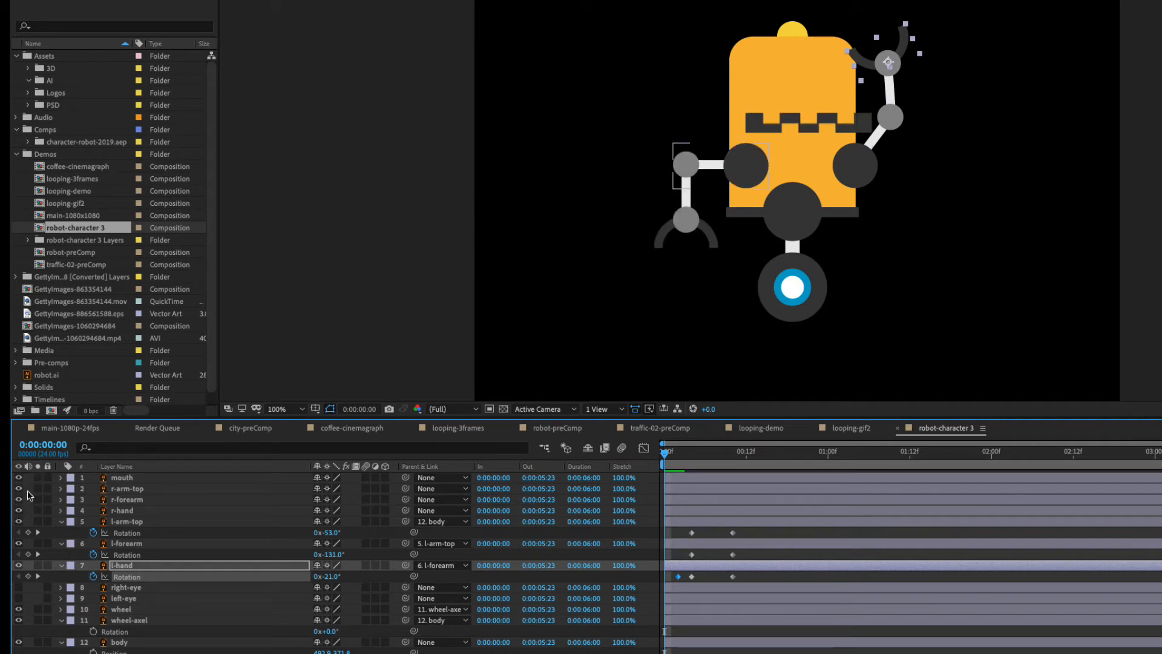
left_click(124, 479)
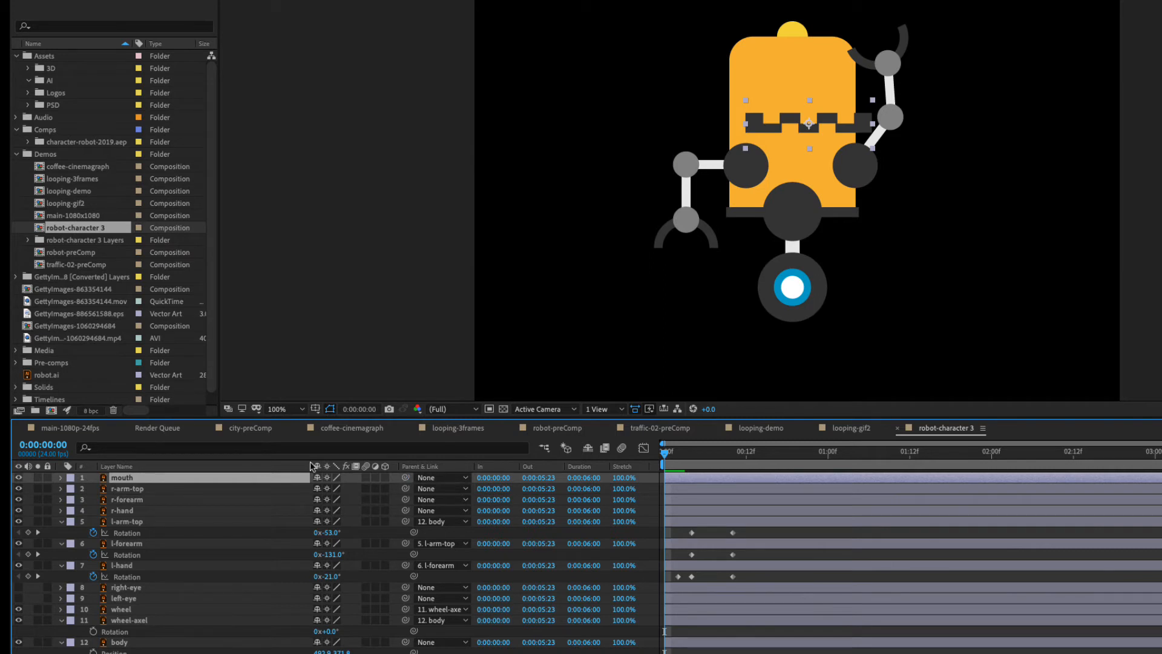
mouse_move(319, 652)
left_mouse_down()
mouse_move(376, 652)
mouse_move(303, 652)
mouse_move(336, 652)
left_mouse_up()
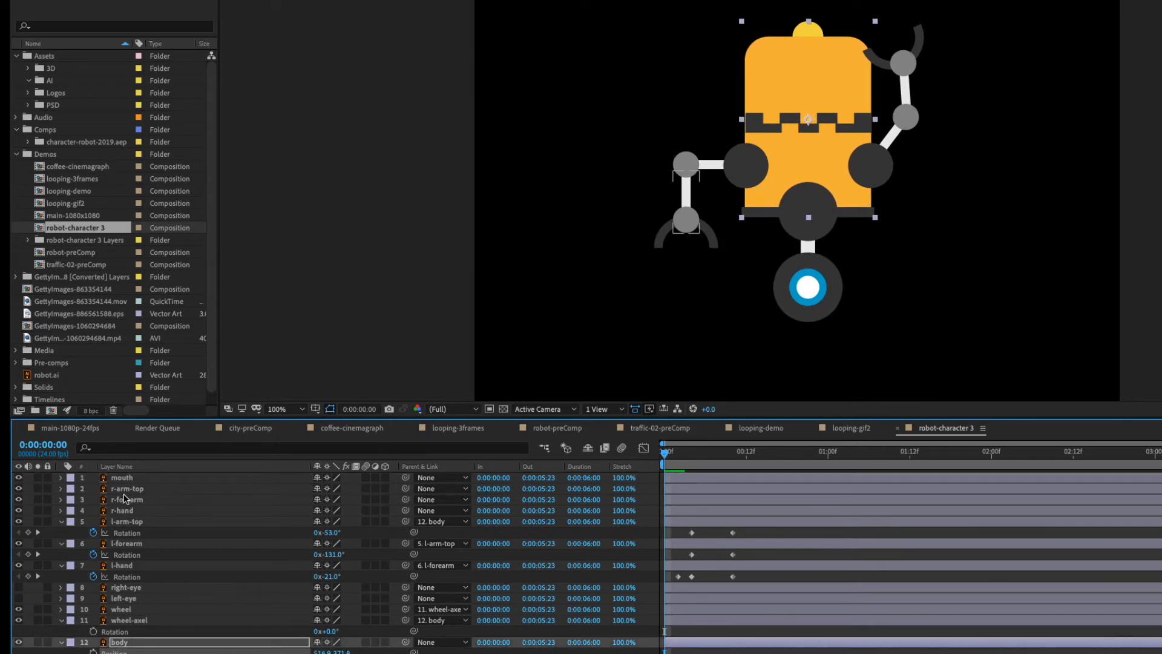
left_click_drag(405, 478, 124, 643)
Parent r-hand to r-forearm, r-forearm to r-arm-top and r-arm-top to body, and nudge body sideways to test the links.
left_click(127, 512)
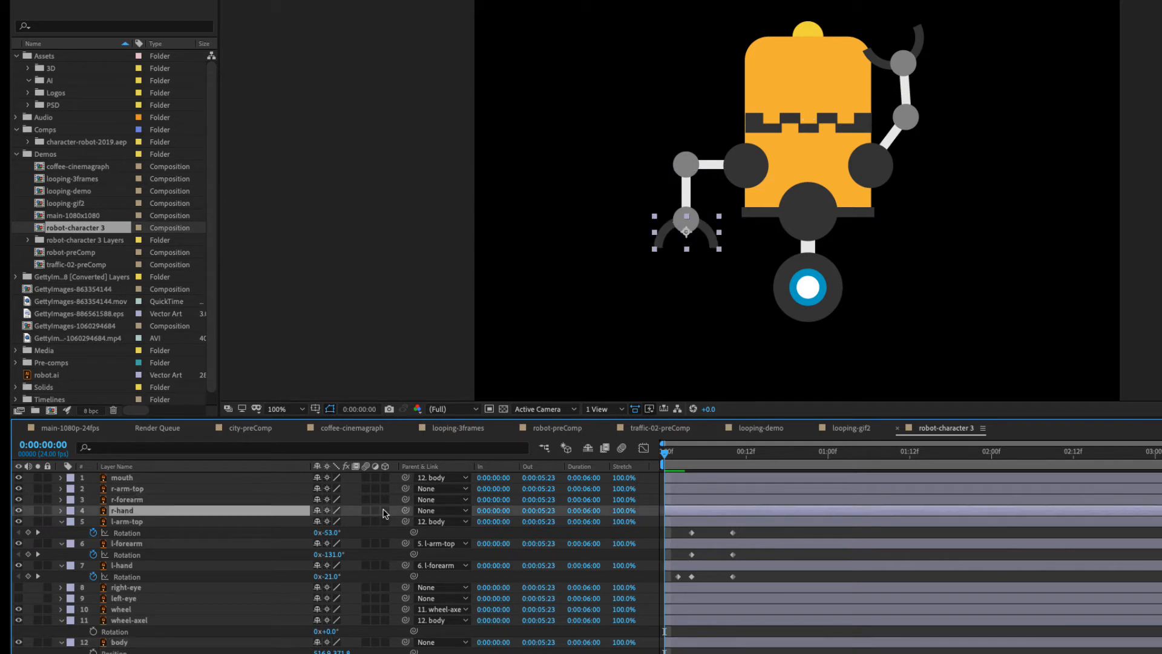
left_click_drag(406, 512, 139, 489)
left_click_drag(406, 489, 133, 641)
mouse_move(322, 652)
left_mouse_down()
mouse_move(339, 652)
mouse_move(305, 652)
mouse_move(318, 652)
left_mouse_up()
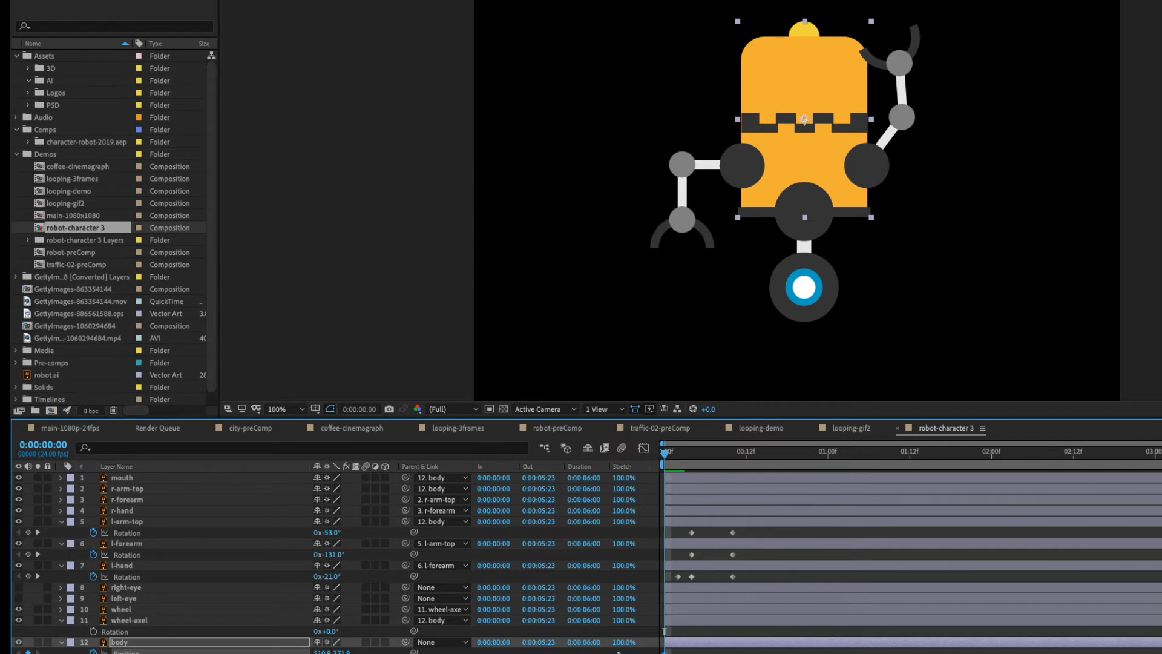
Animate body's Position from the composition's left side at frame 0 to its right side at frame 10, and preview the move.
left_click_drag(322, 653, 164, 652)
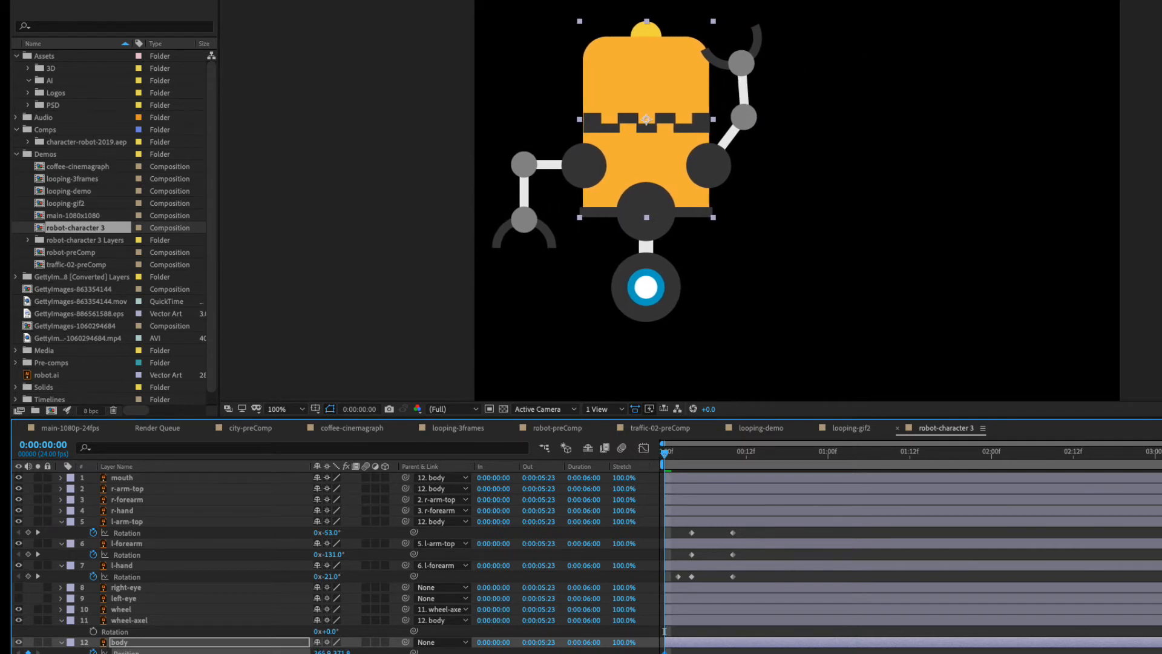
left_click_drag(721, 455, 732, 455)
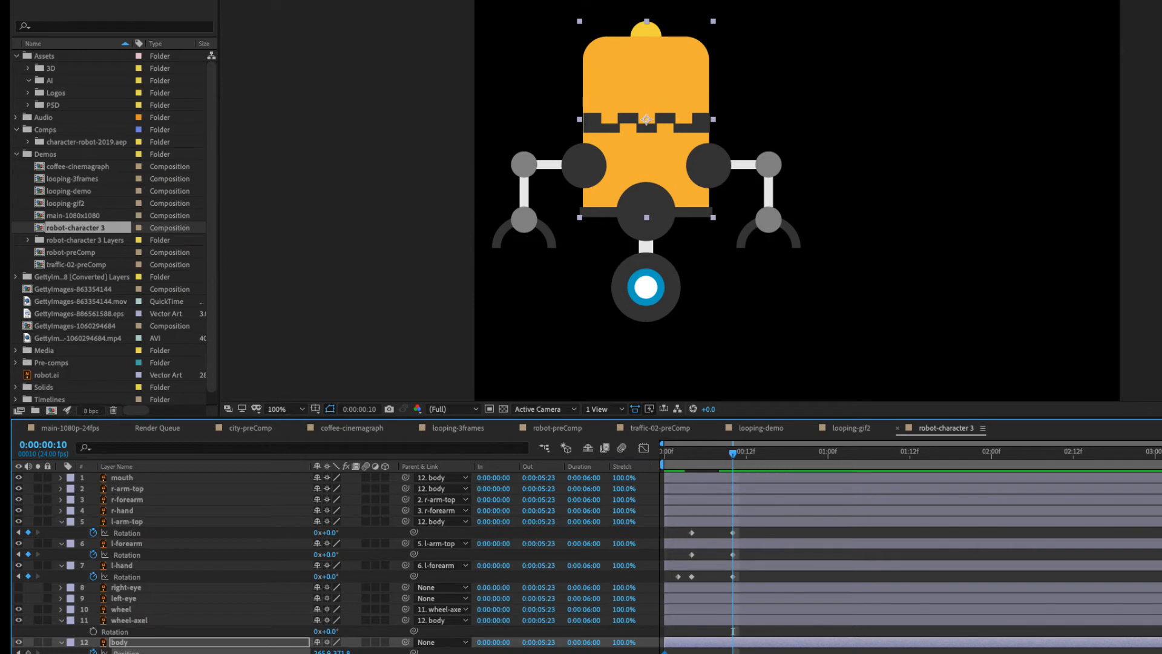
left_click_drag(324, 652, 620, 652)
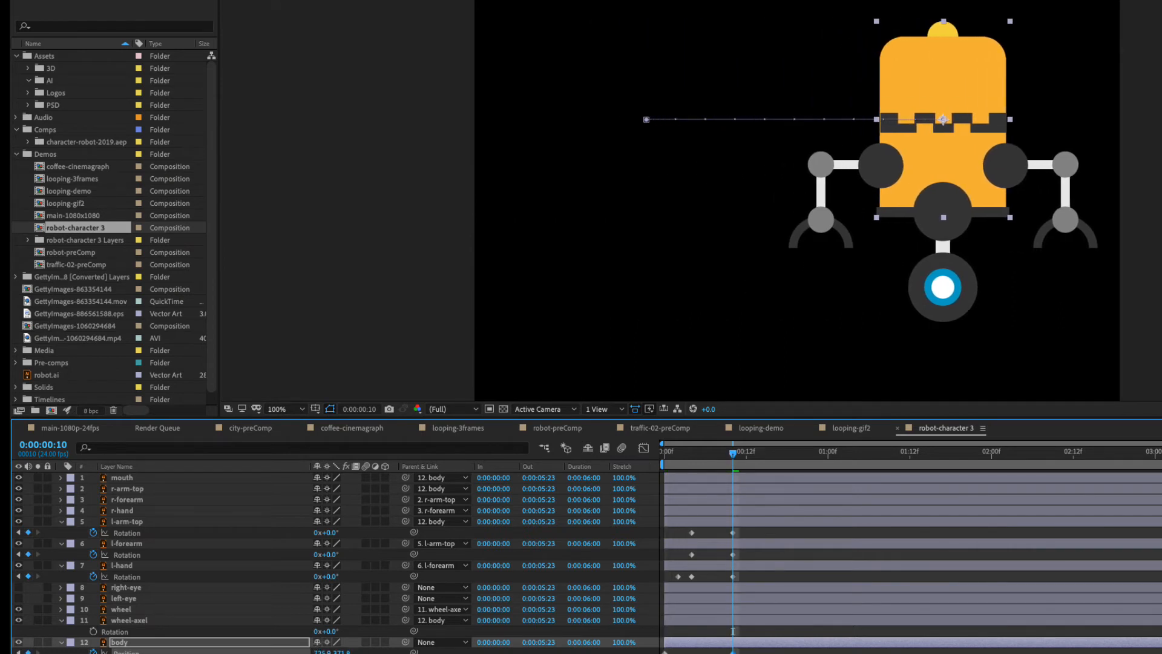
left_click_drag(732, 451, 665, 454)
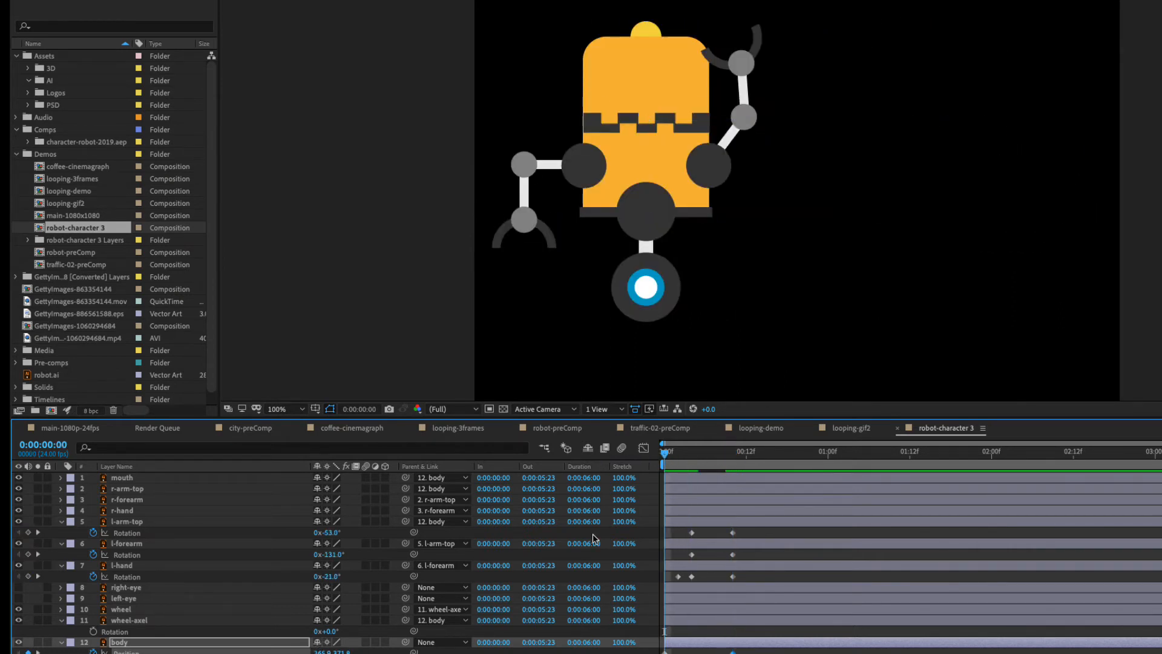
key("space")
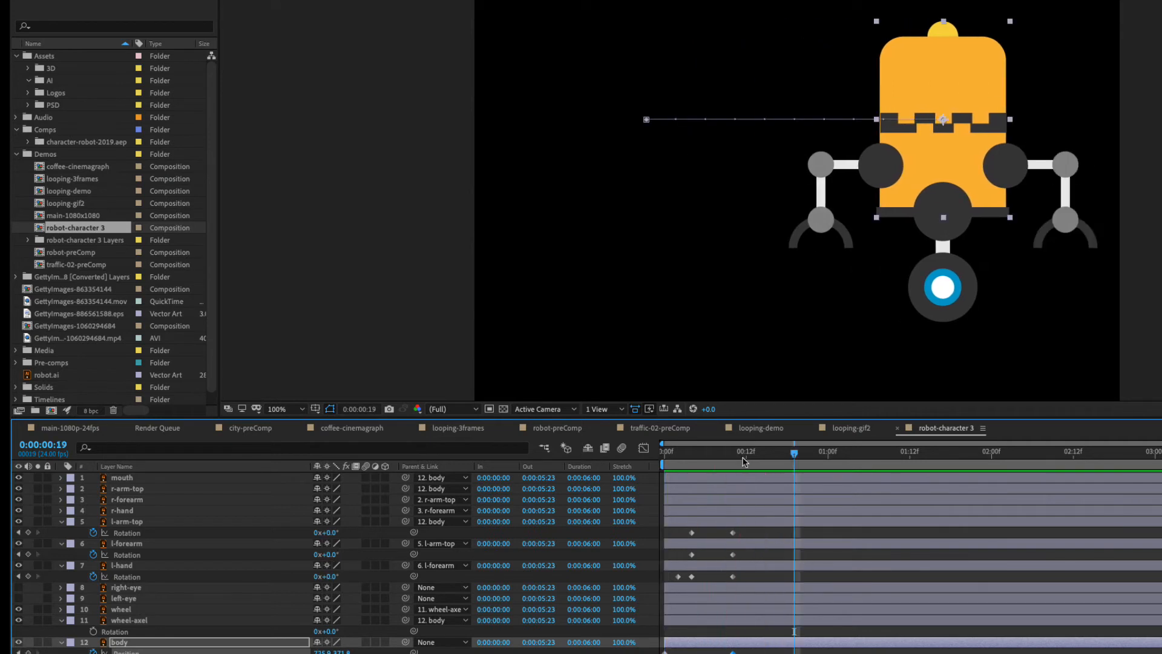
Slow the robot's travel by moving body's ending Position keyframe much further along the timeline, and preview the result.
left_click_drag(745, 458, 684, 458)
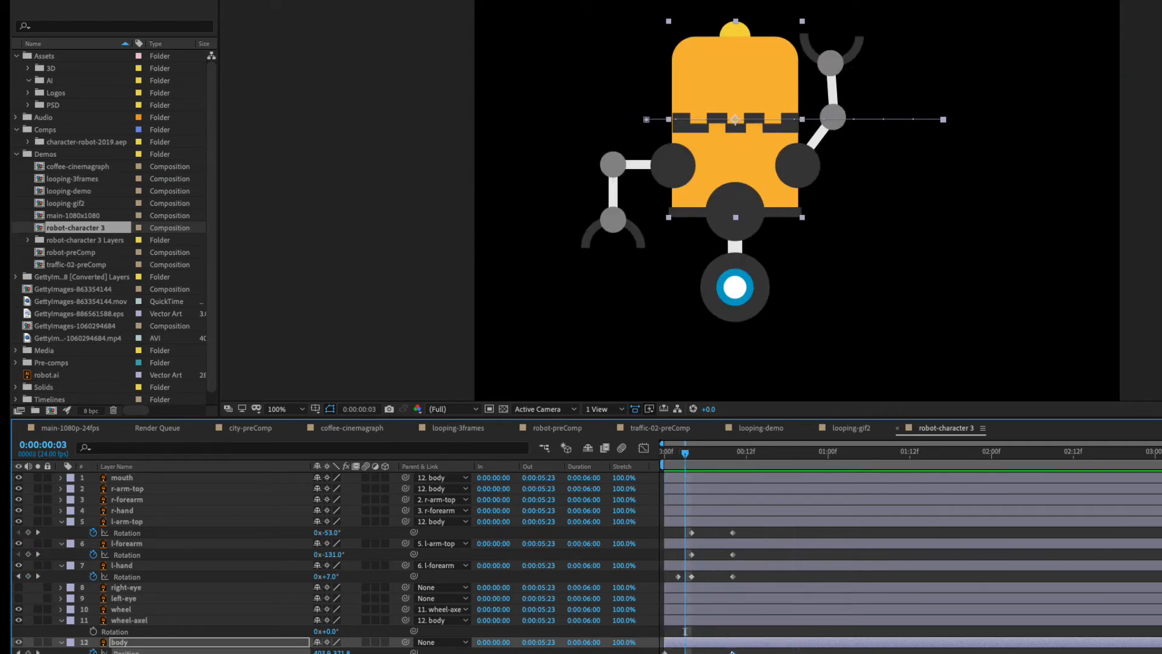
left_click_drag(732, 652, 1158, 651)
left_click_drag(809, 457, 654, 467)
key("space")
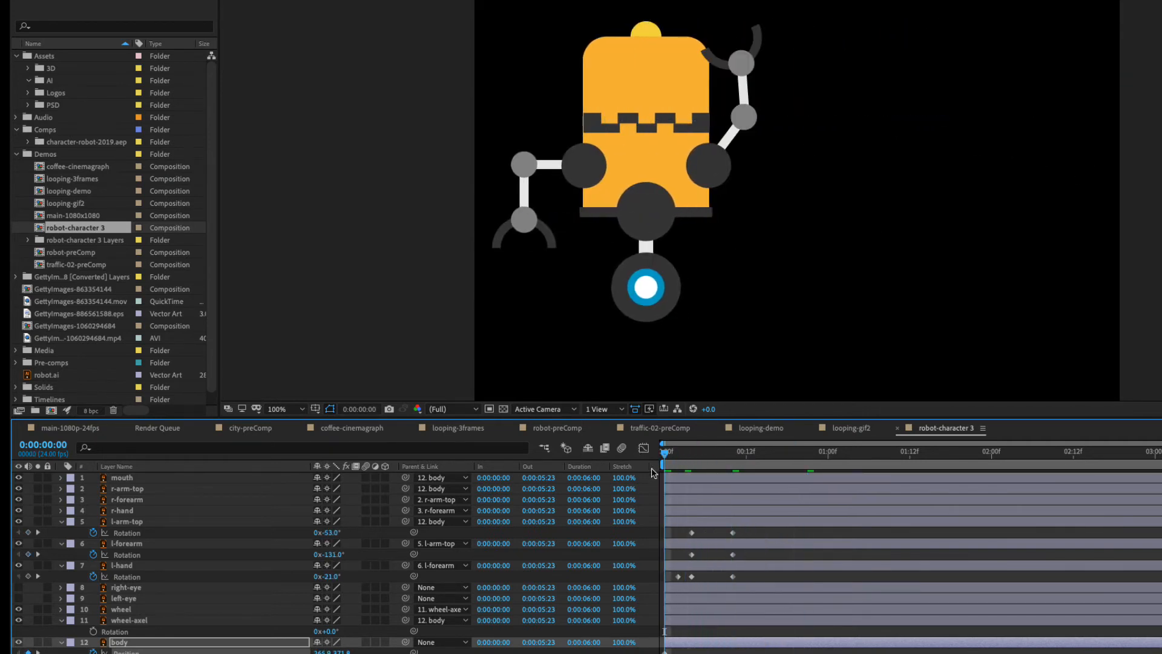
key("space")
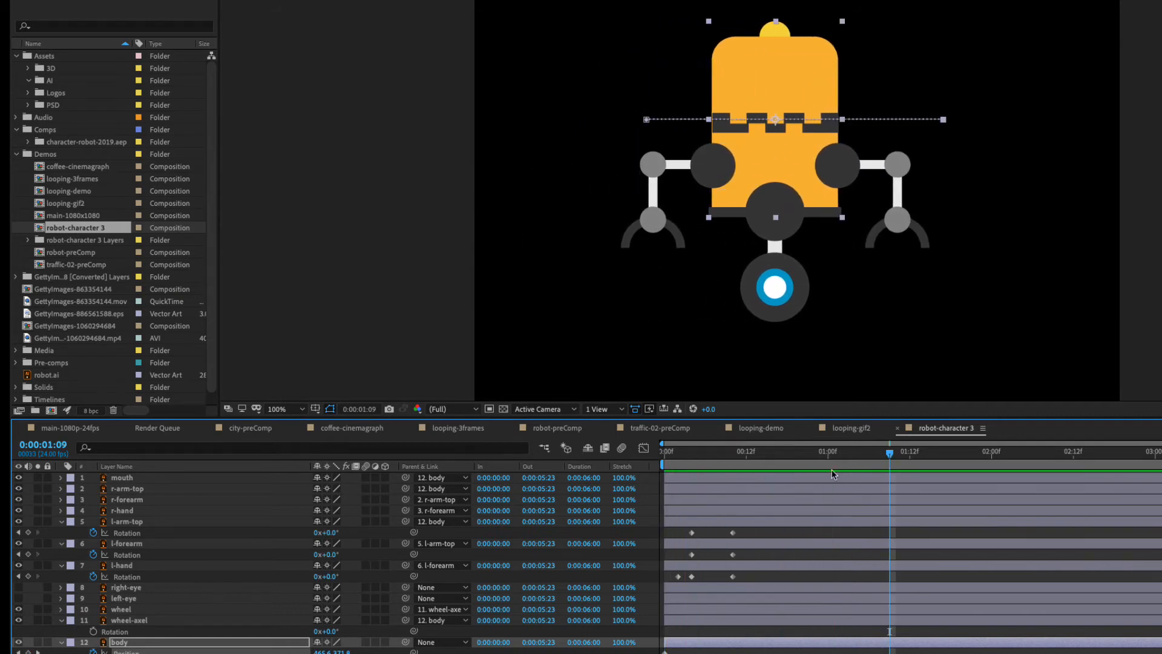
left_click_drag(888, 453, 808, 453)
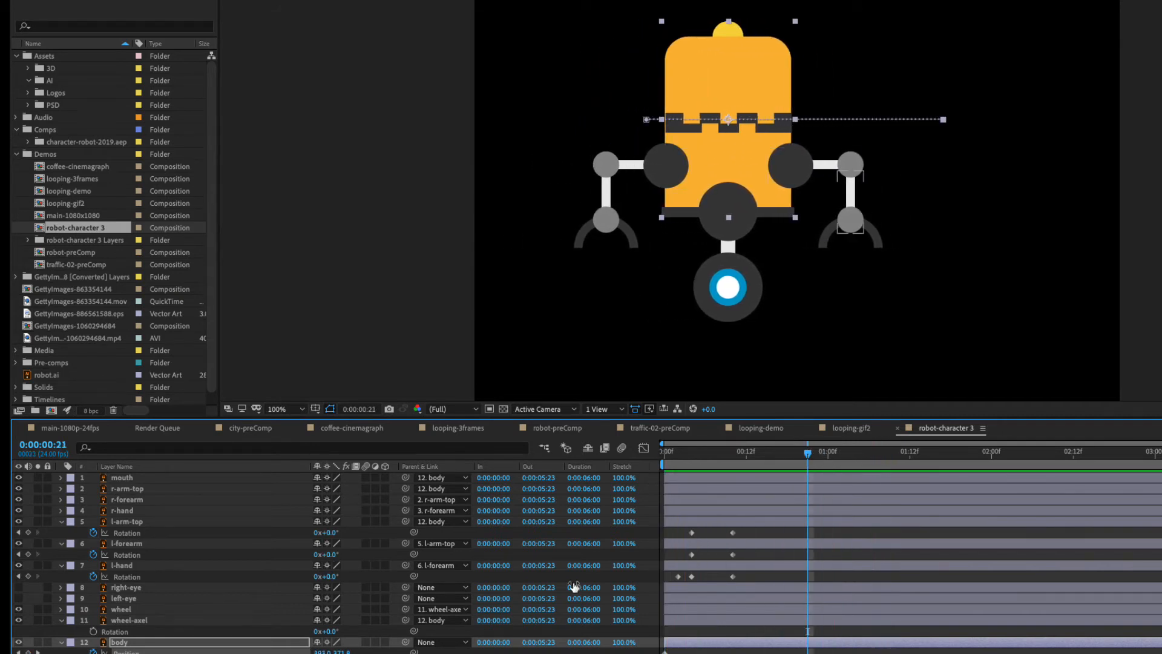
Add Rotation keyframes for r-arm-top and r-forearm at frame 21.
left_click(127, 513)
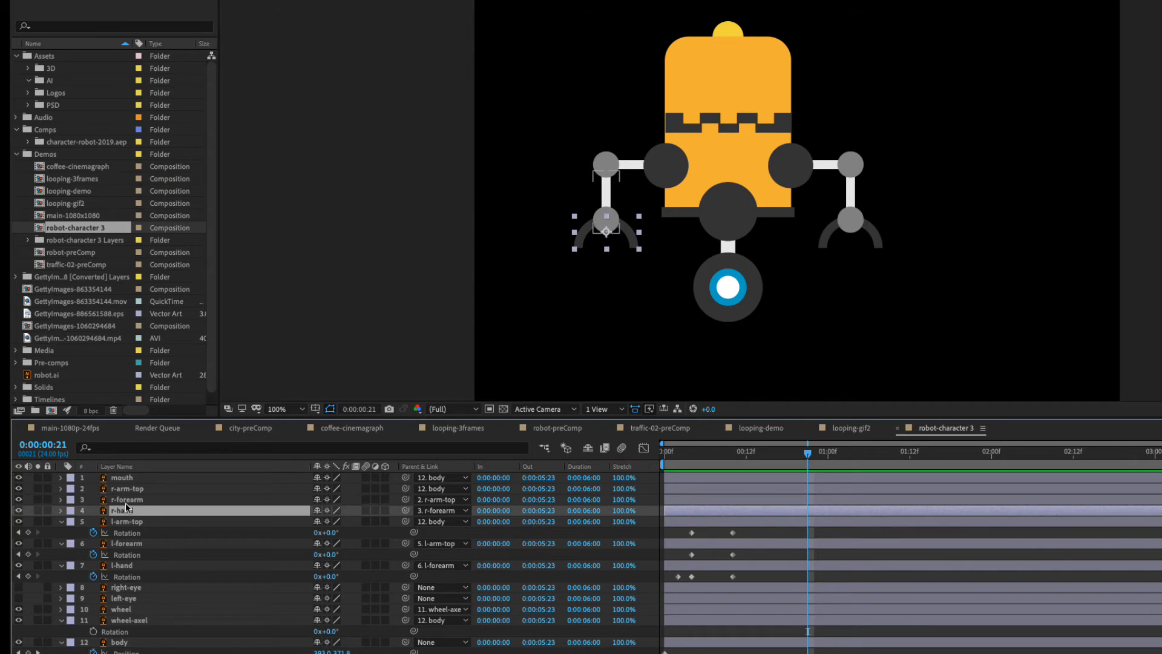
left_click(125, 502)
left_click(129, 491, "shift")
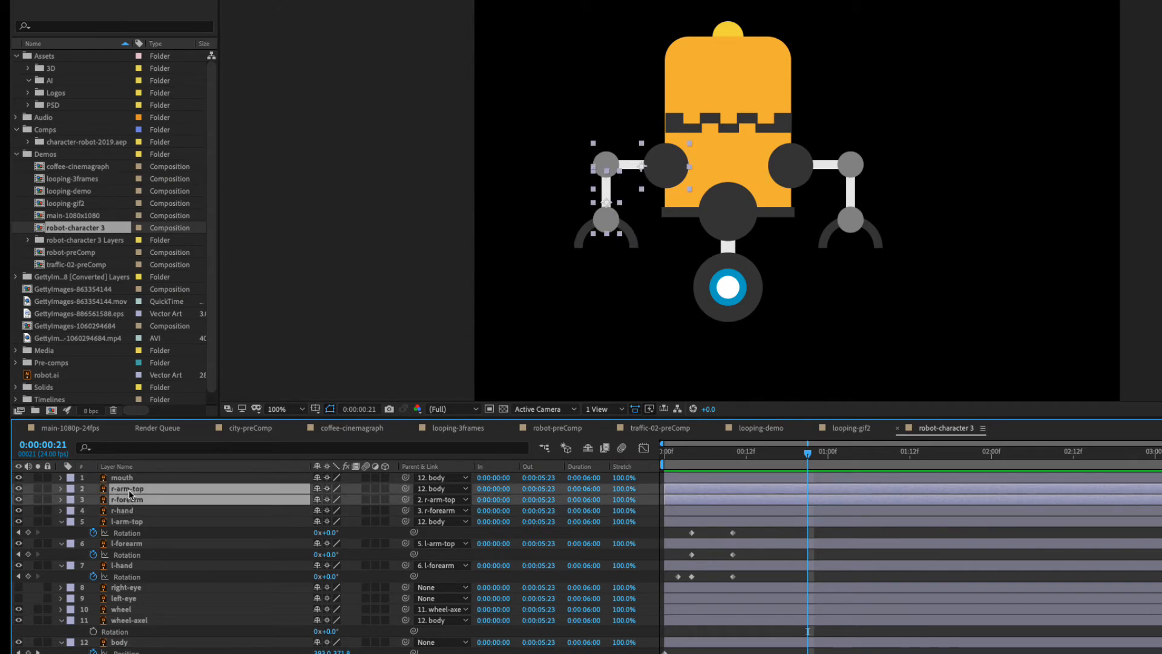
key("r")
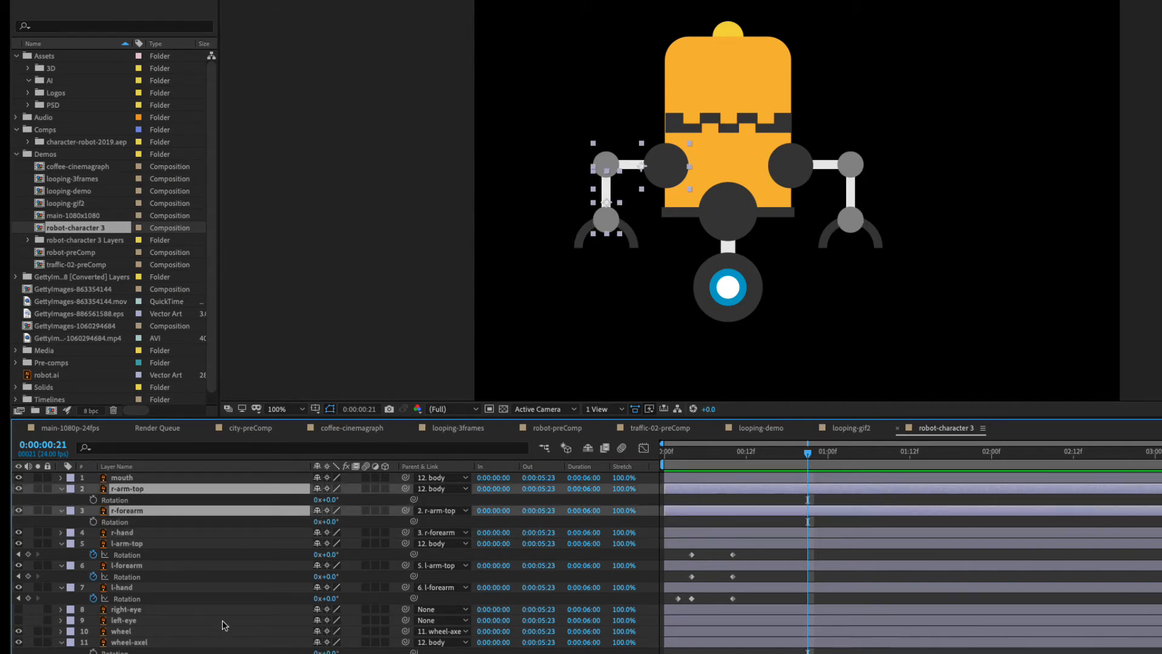
key("alt+shift+r")
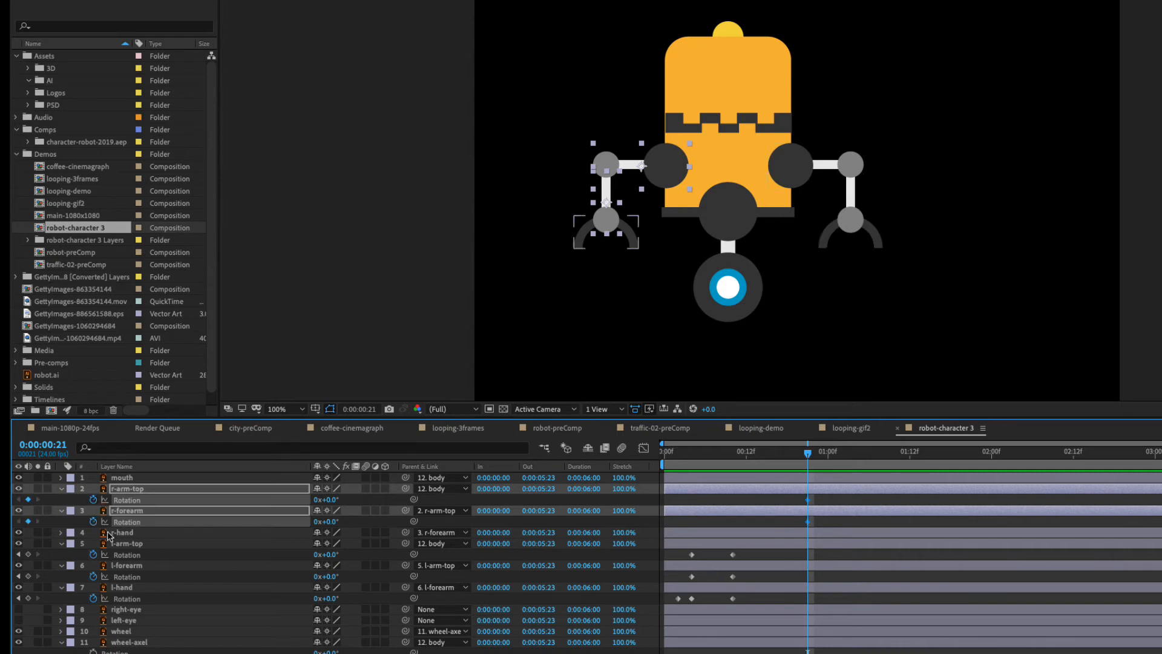
At 0:00:01:02, set r-arm-top's Rotation to 34° and scrub ahead to check the raised arm.
left_click_drag(807, 458, 841, 454)
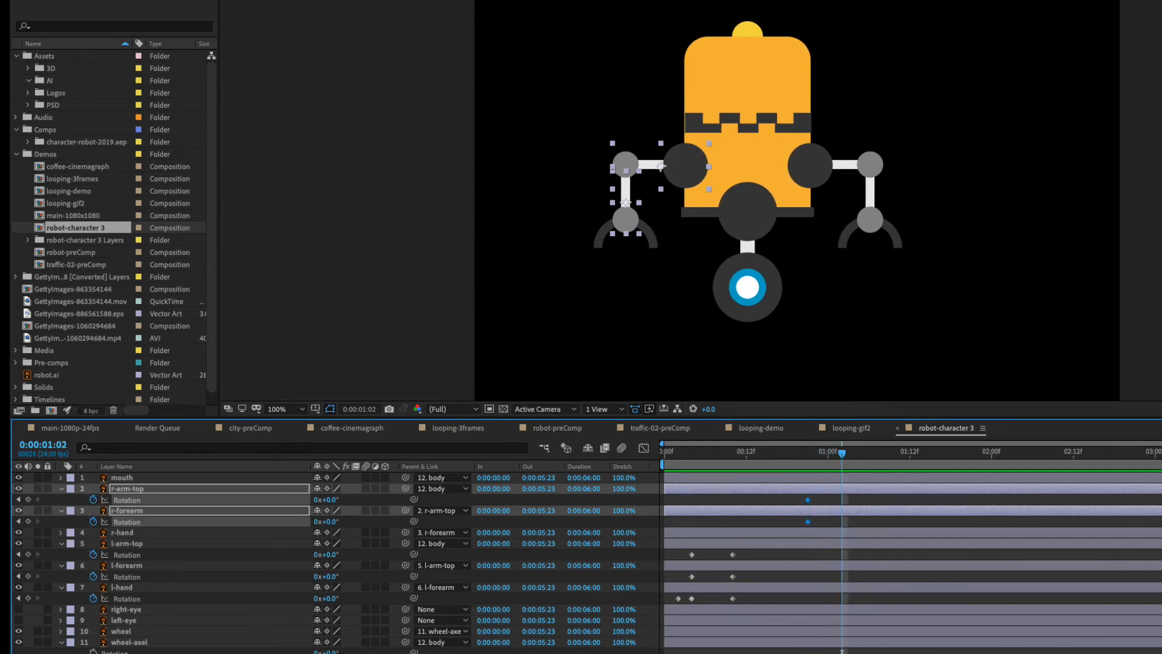
key("F2")
mouse_move(329, 500)
left_mouse_down()
mouse_move(311, 500)
mouse_move(382, 500)
mouse_move(339, 500)
mouse_move(356, 491)
mouse_move(345, 491)
left_mouse_up()
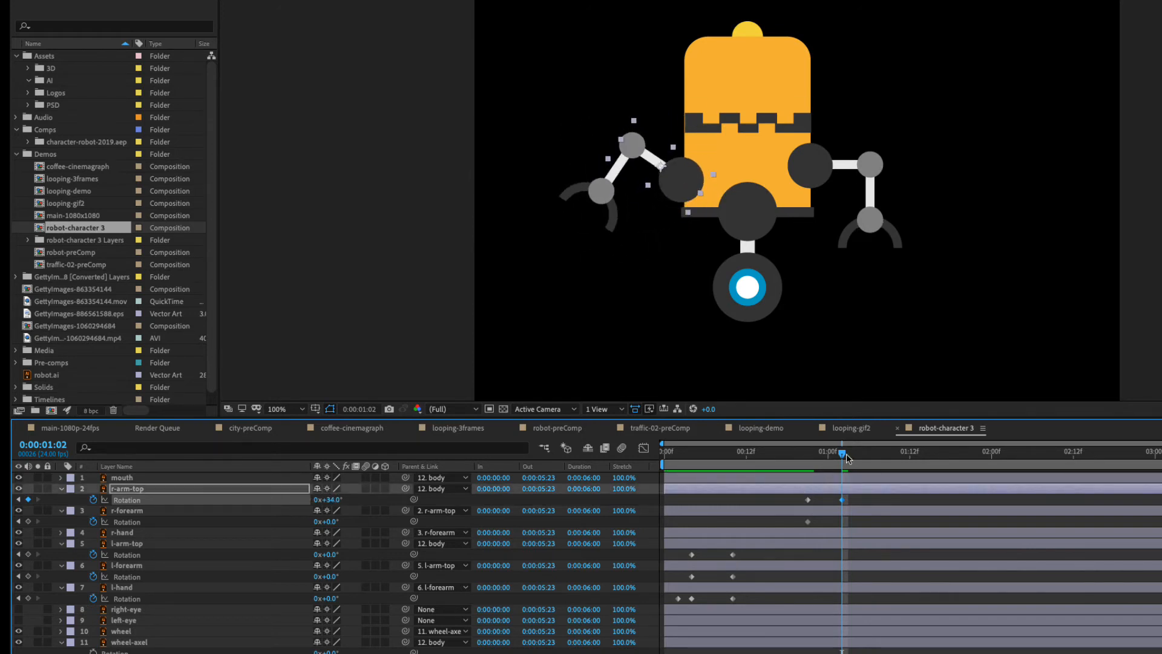
left_click_drag(847, 459, 938, 460)
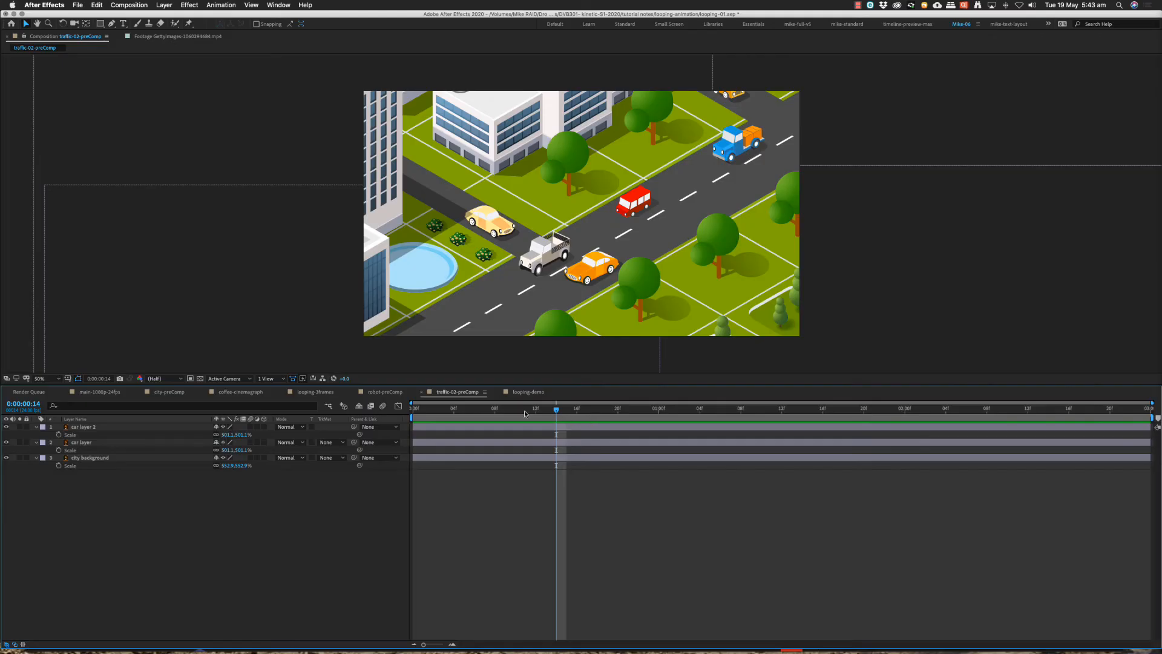
Preview the cars' movement in traffic-02-preComp by playing and scrubbing from the start.
left_click_drag(525, 415, 386, 413)
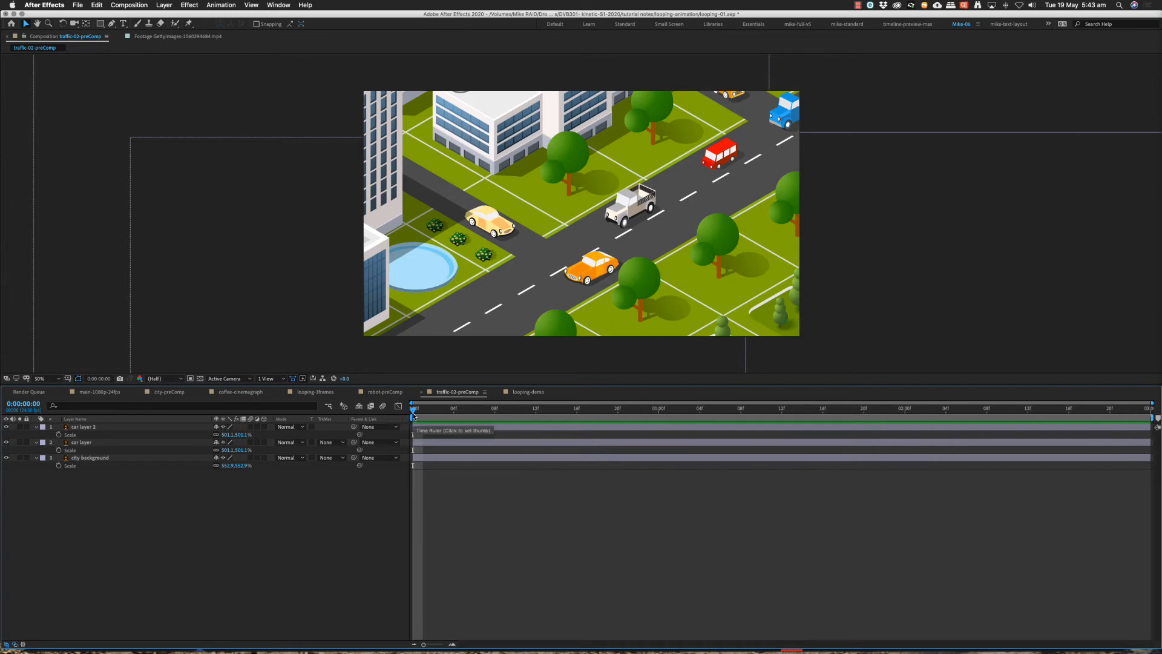
key("space")
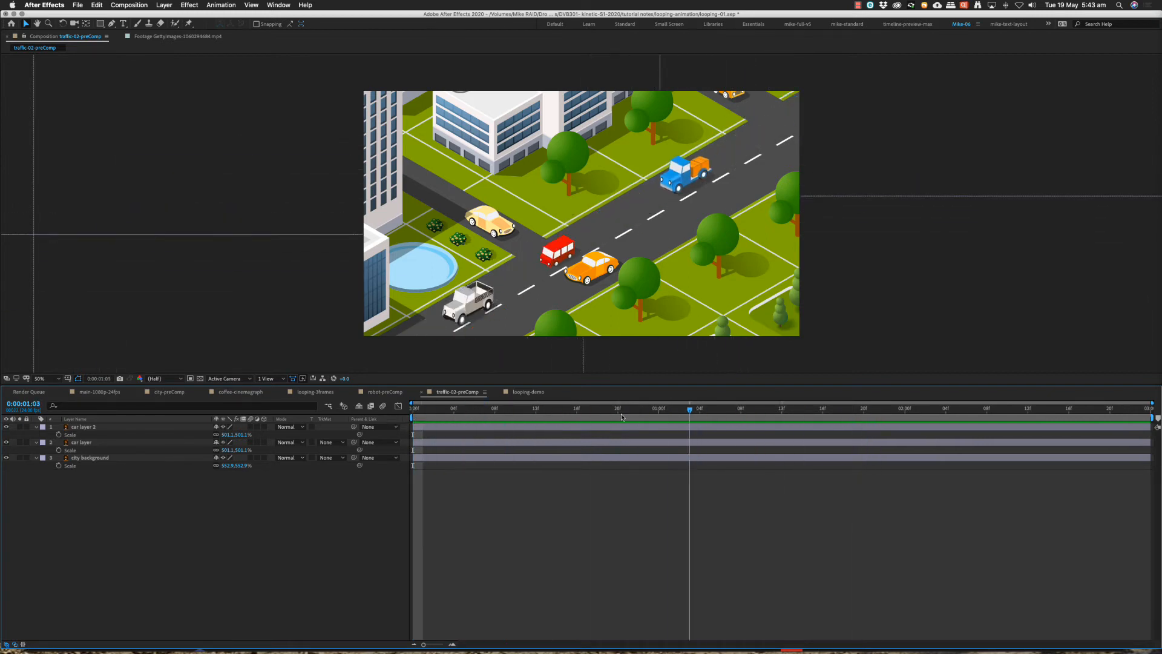
left_click_drag(621, 416, 402, 409)
key("space")
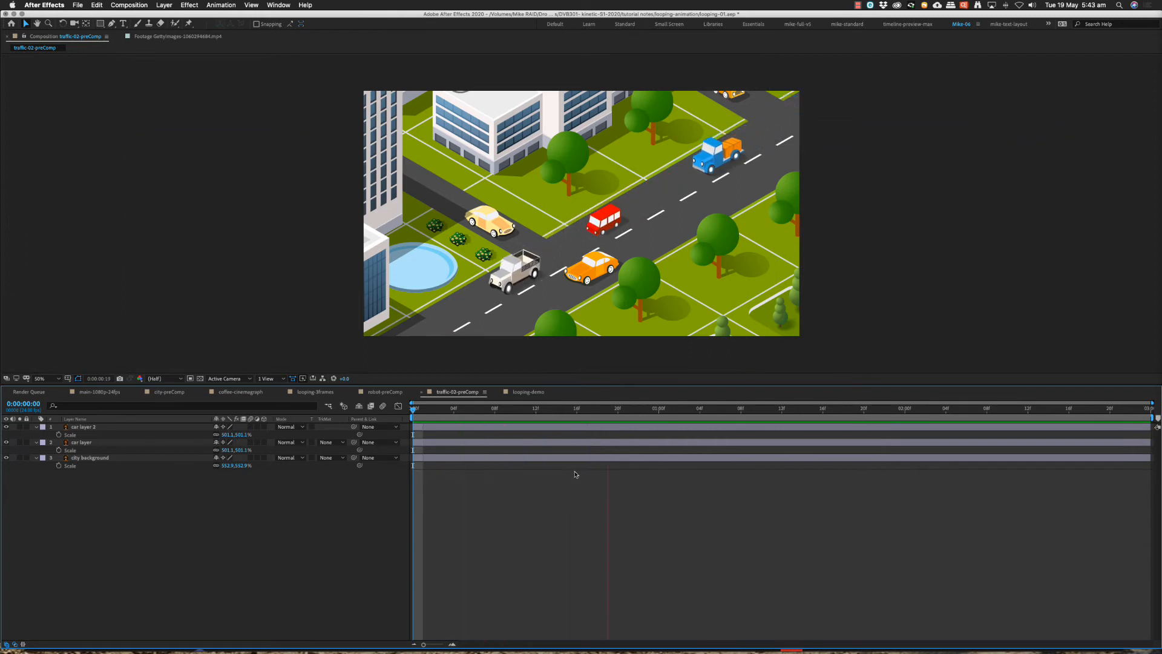
key("space")
left_click_drag(670, 411, 444, 416)
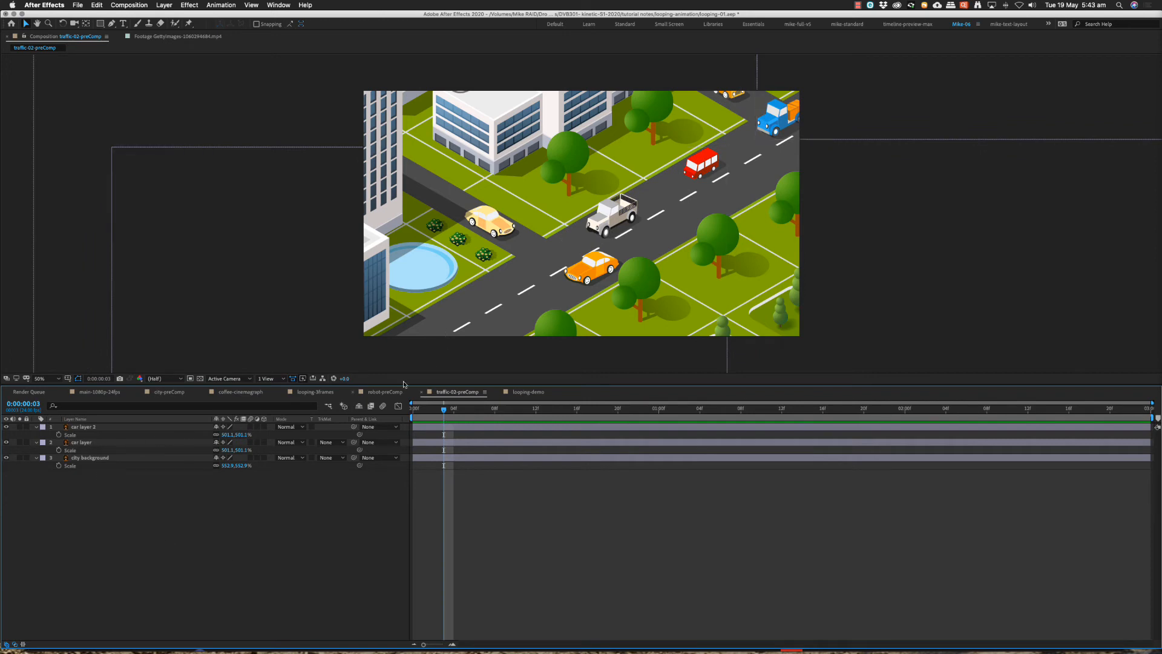
Adjust the Scale of car layer 2, car layer and city background together.
left_click(86, 430)
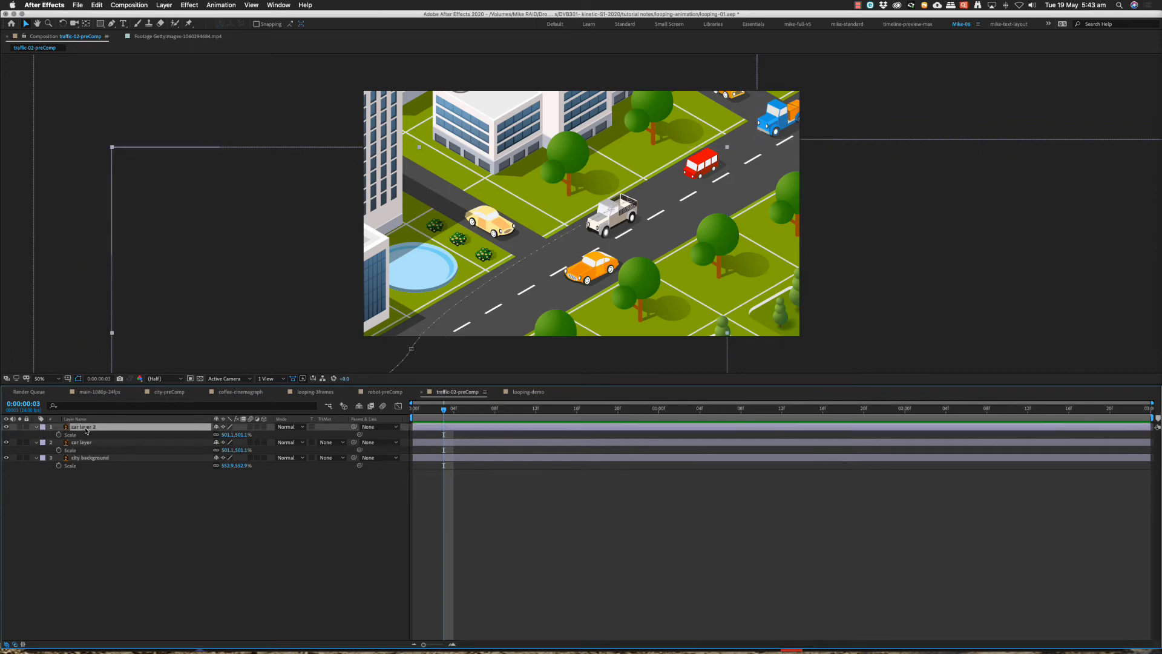
left_click(88, 460, "shift")
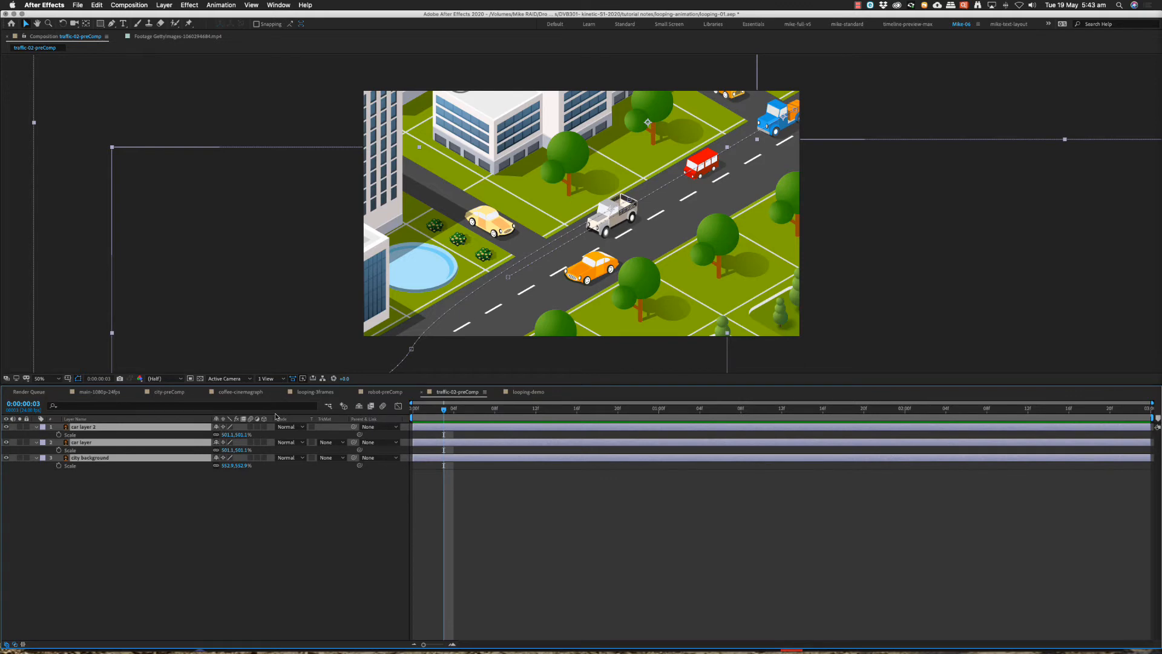
mouse_move(224, 435)
left_mouse_down()
mouse_move(133, 446)
mouse_move(231, 446)
left_mouse_up()
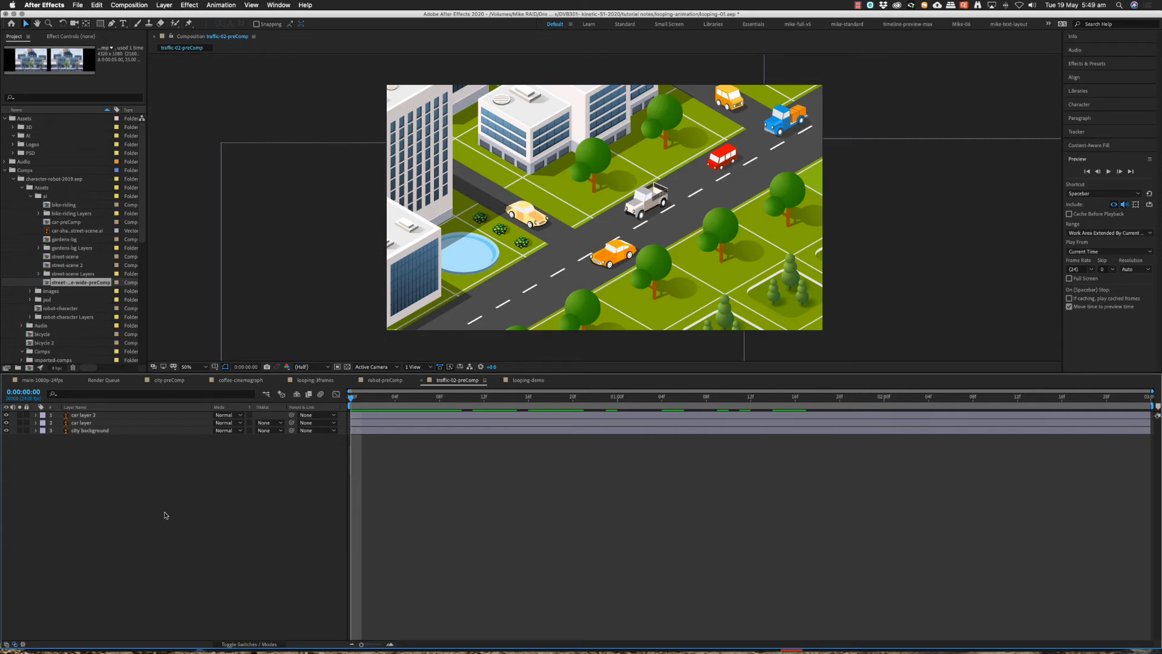
Add a null object to traffic-02-preComp and rename it control.
right_click(187, 490)
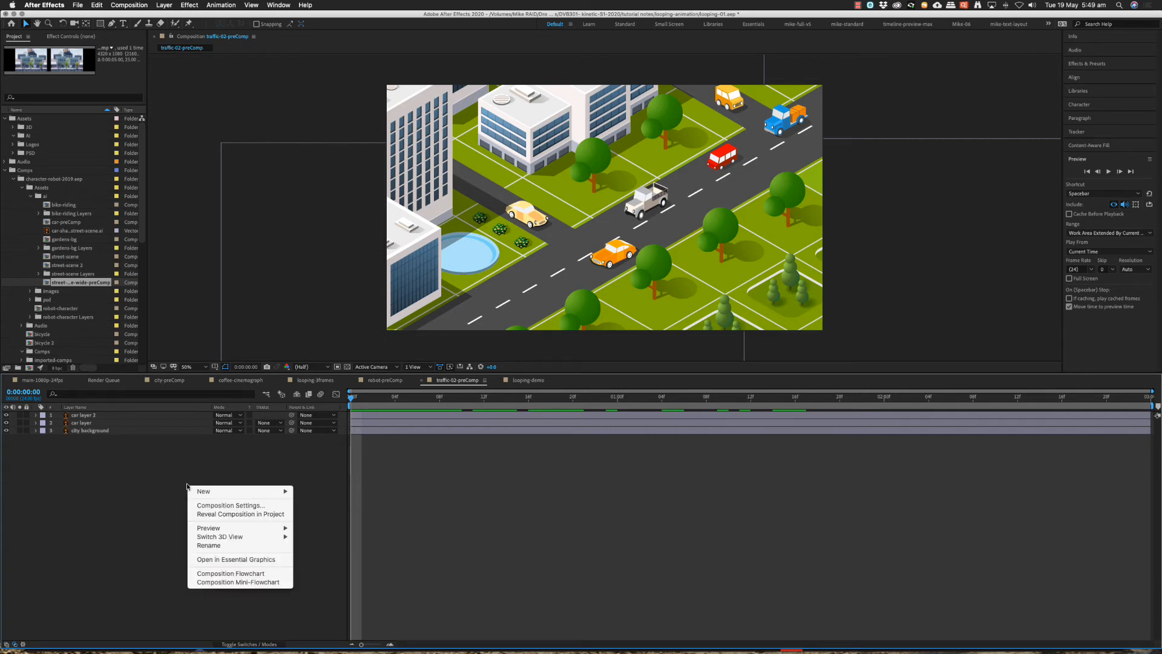
mouse_move(285, 500)
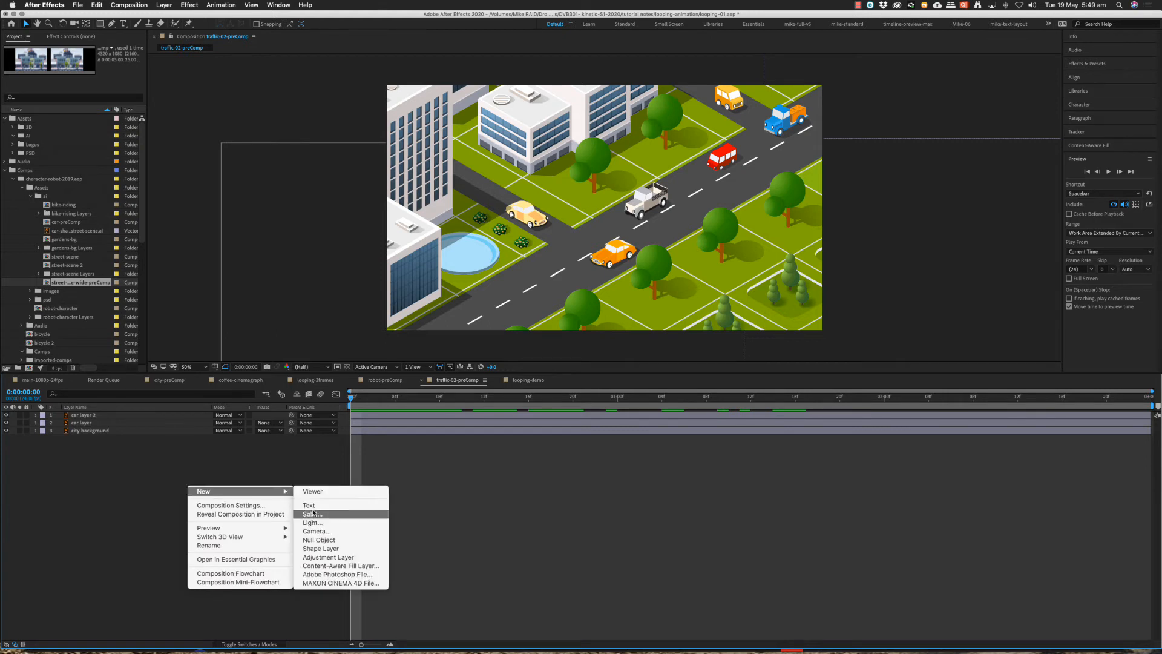
left_click(339, 538)
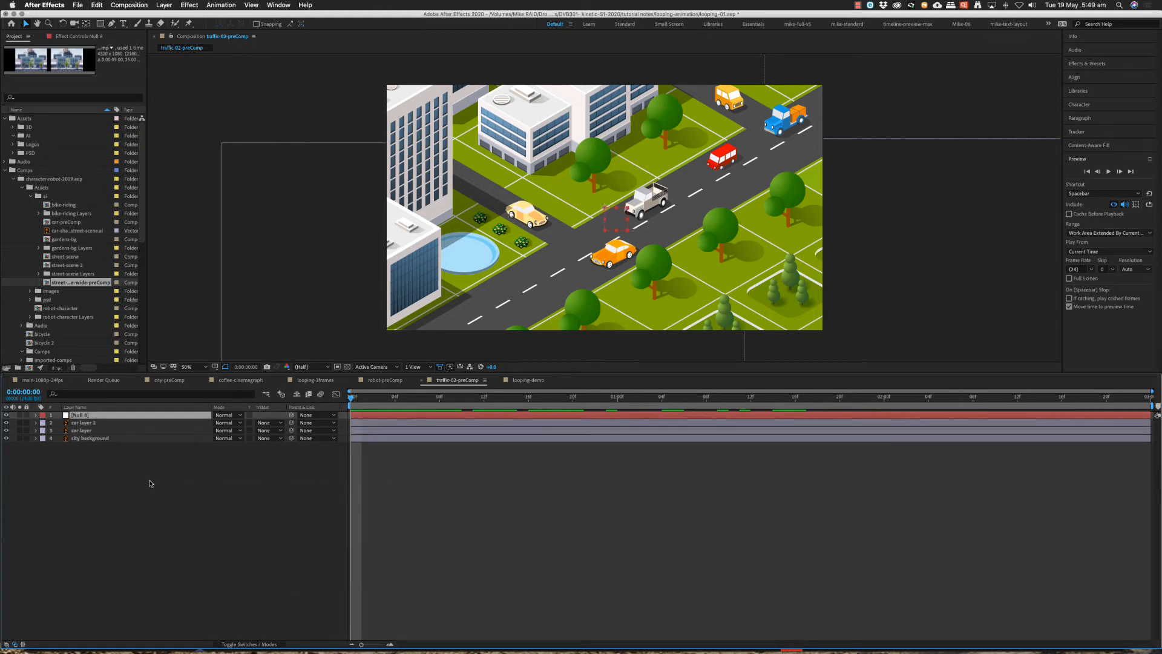
key("Return")
type("ntr")
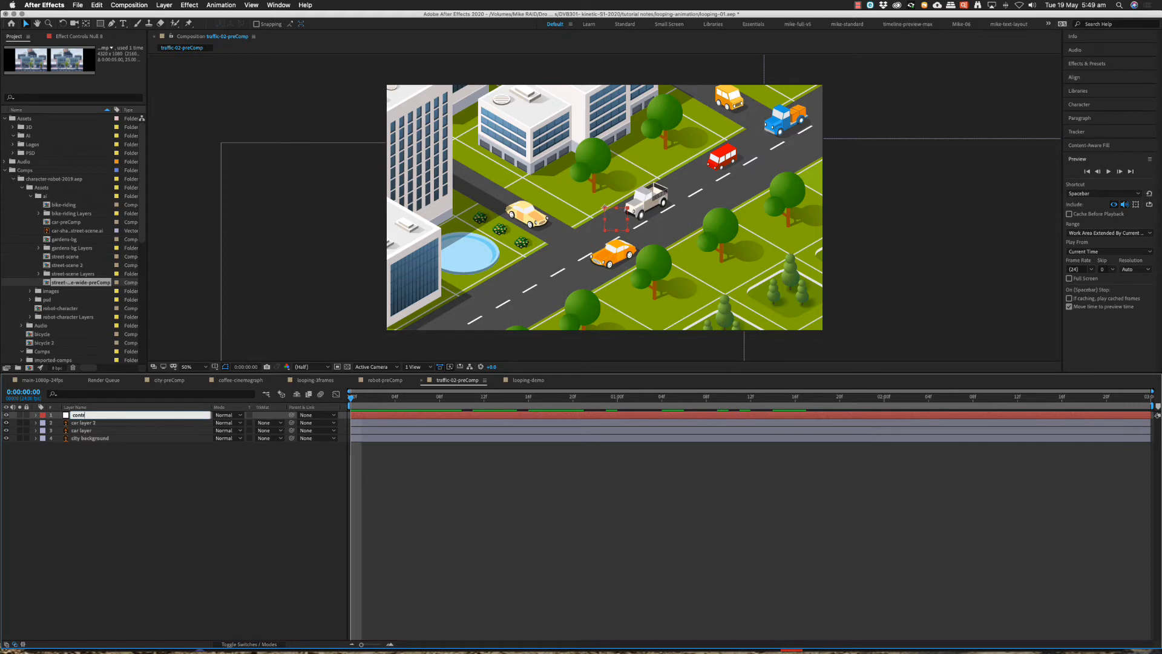
type("ol")
key("Return")
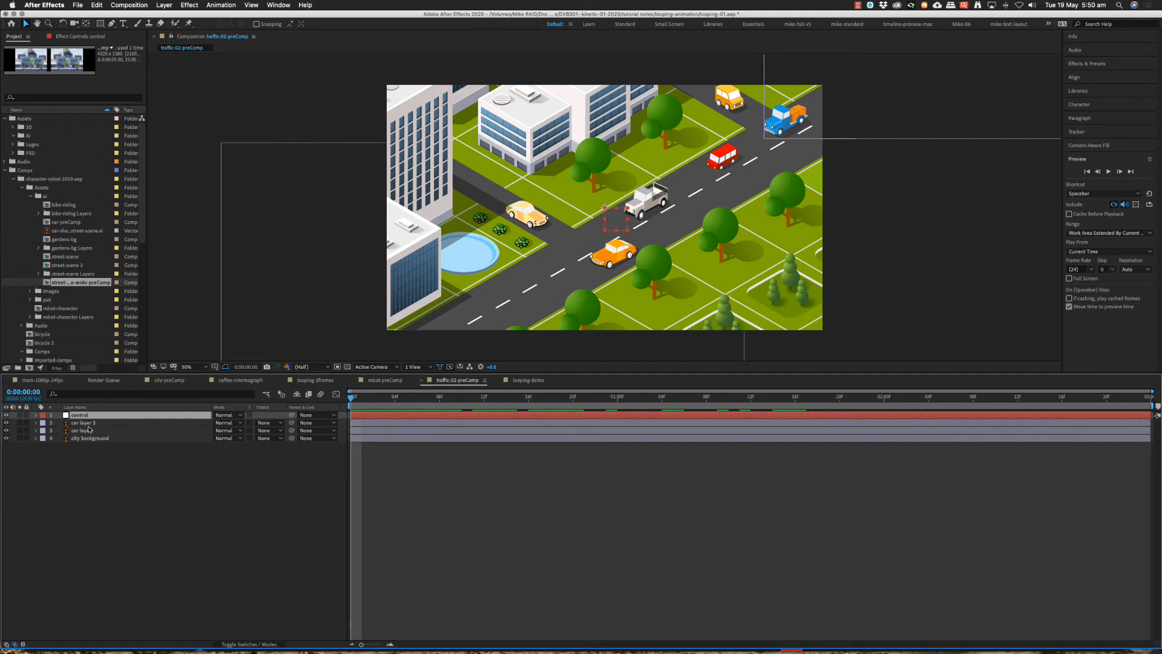
Parent car layer 2, car layer and city background to the control null.
left_click(88, 422)
left_click(90, 438, "shift")
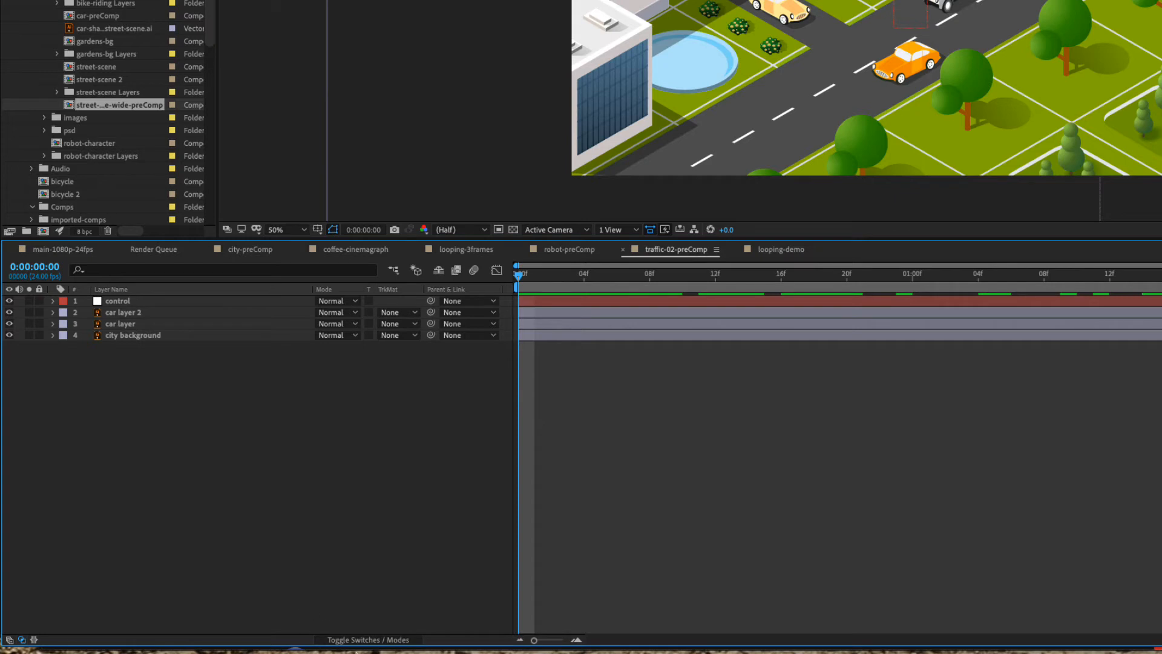
left_click(368, 640)
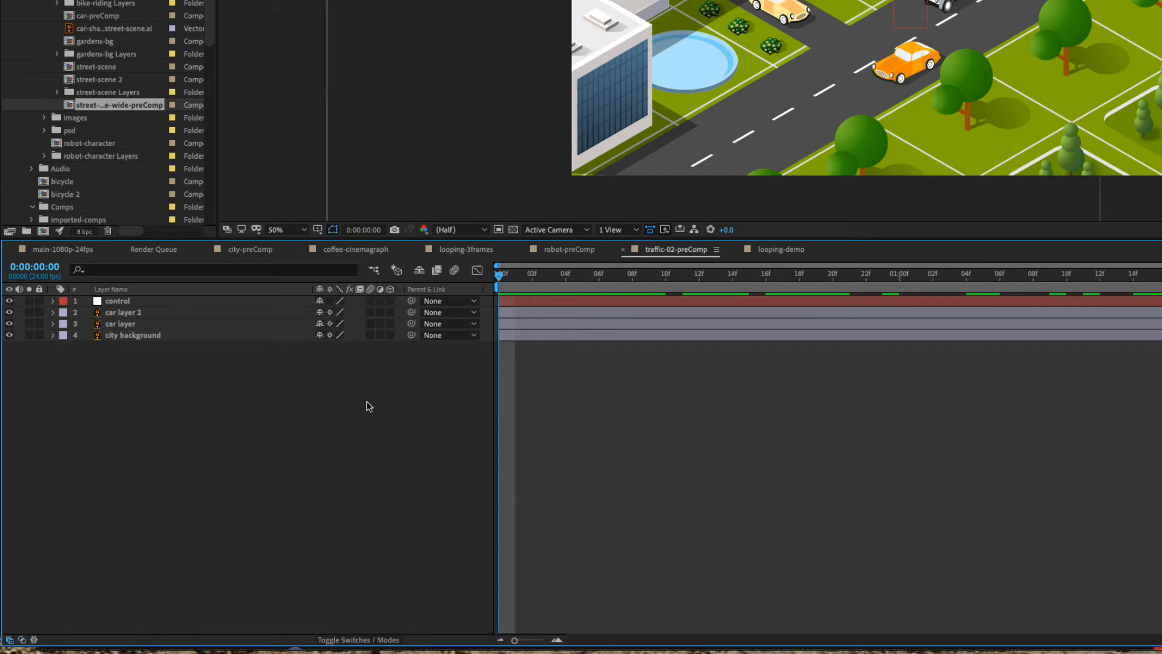
left_click(139, 313)
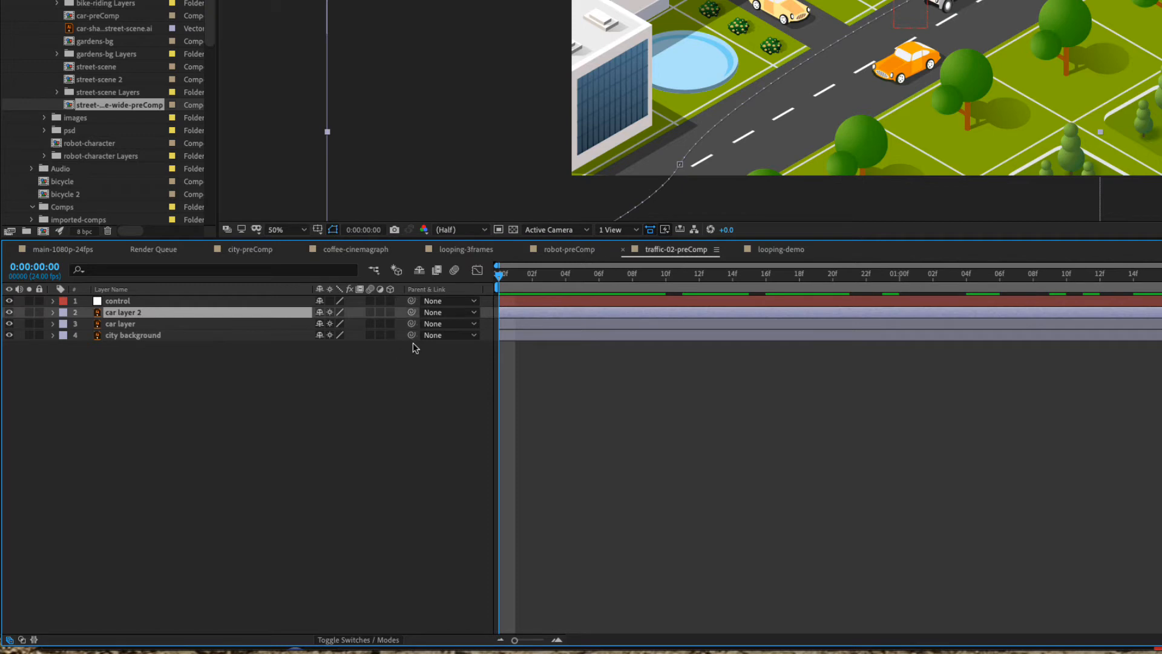
left_click(152, 338, "shift")
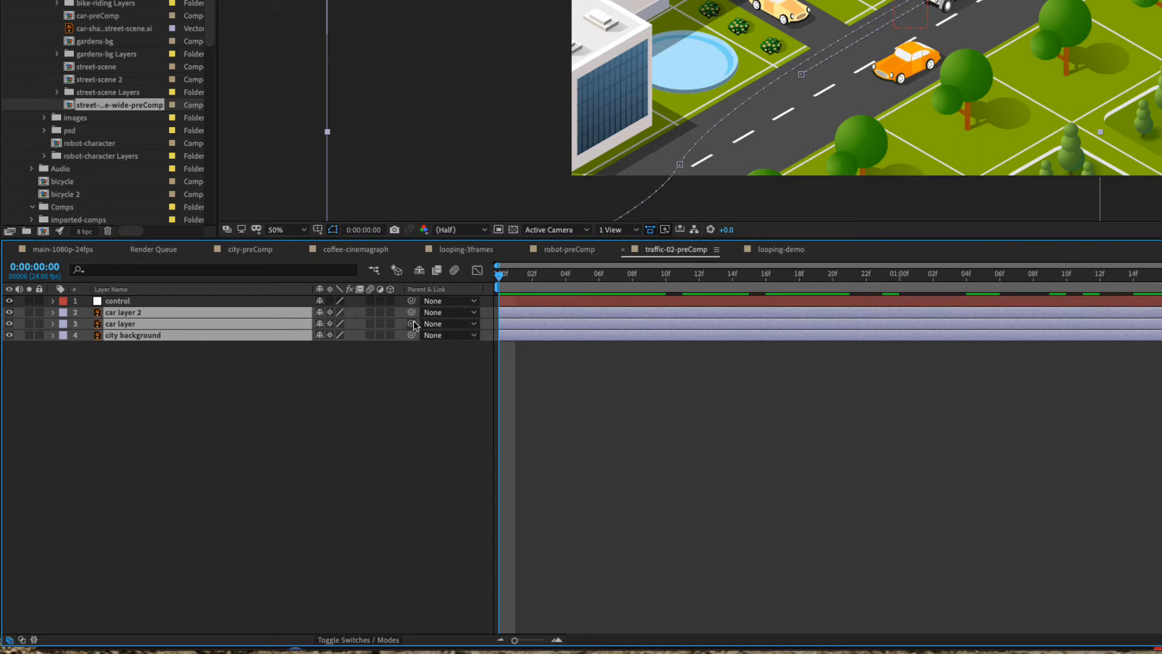
left_click_drag(411, 313, 97, 303)
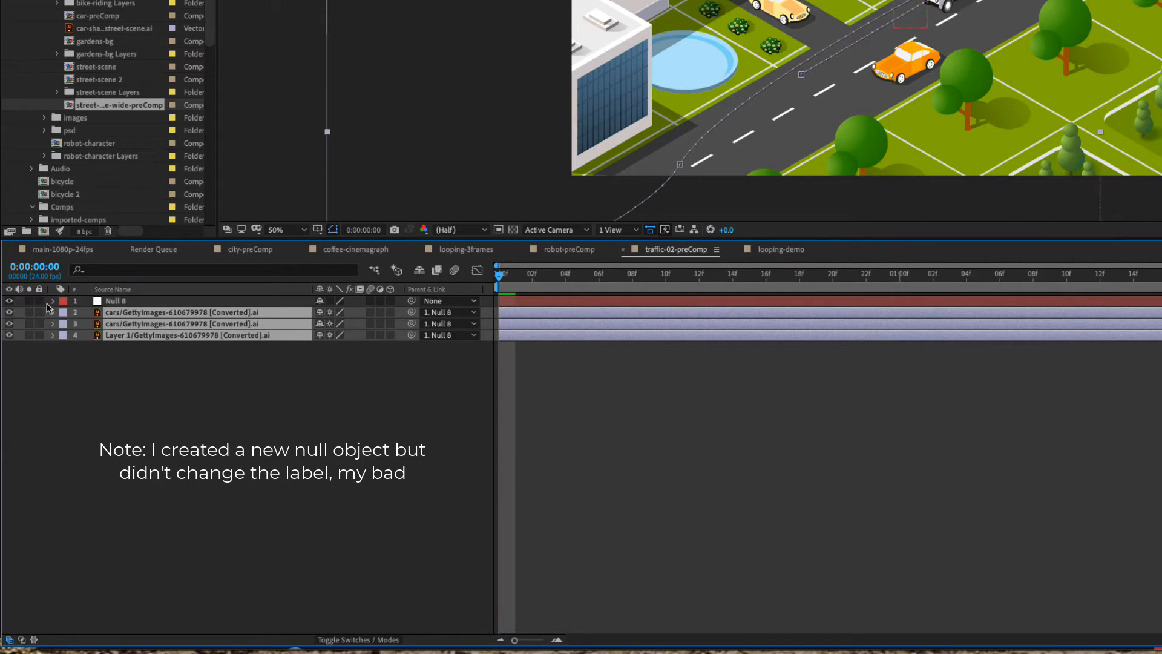
Show only the control null's Scale property and set it to 108% to enlarge the whole scene.
left_click(52, 302)
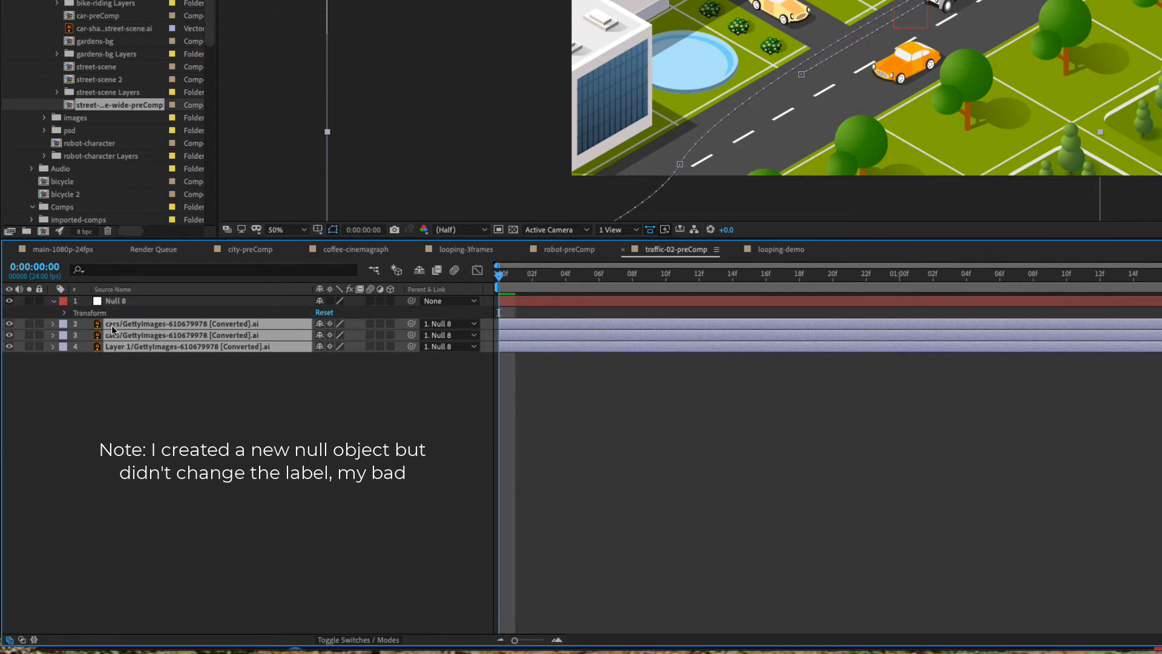
left_click(102, 304)
key("s")
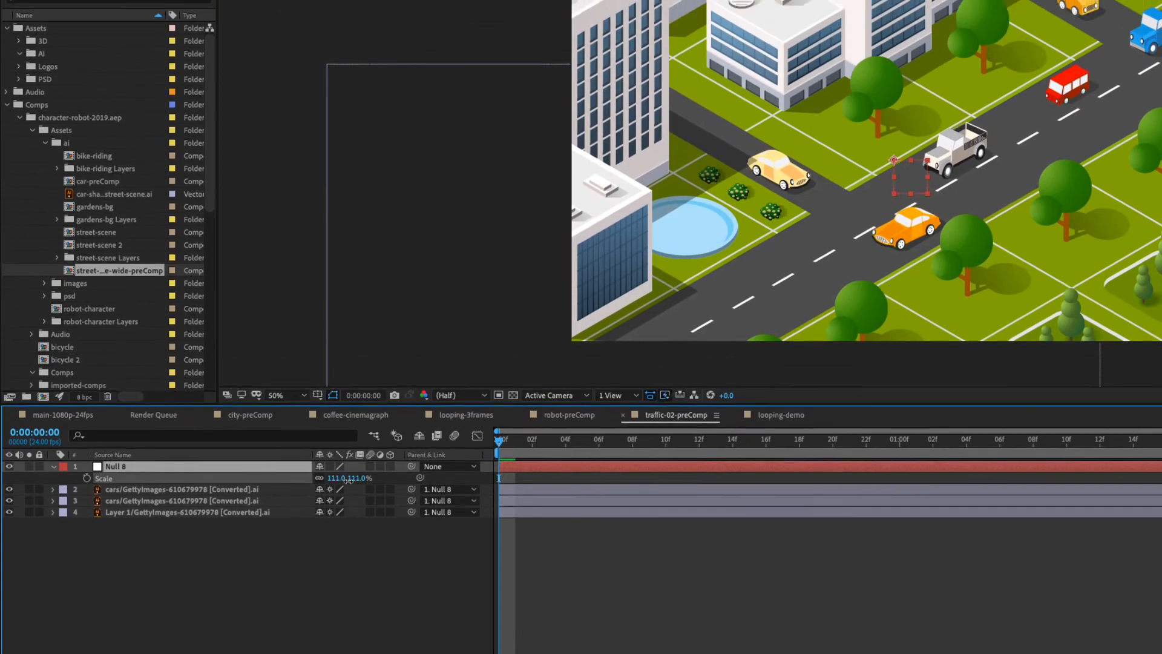
left_click_drag(339, 348, 372, 352)
left_click_drag(371, 511, 352, 539)
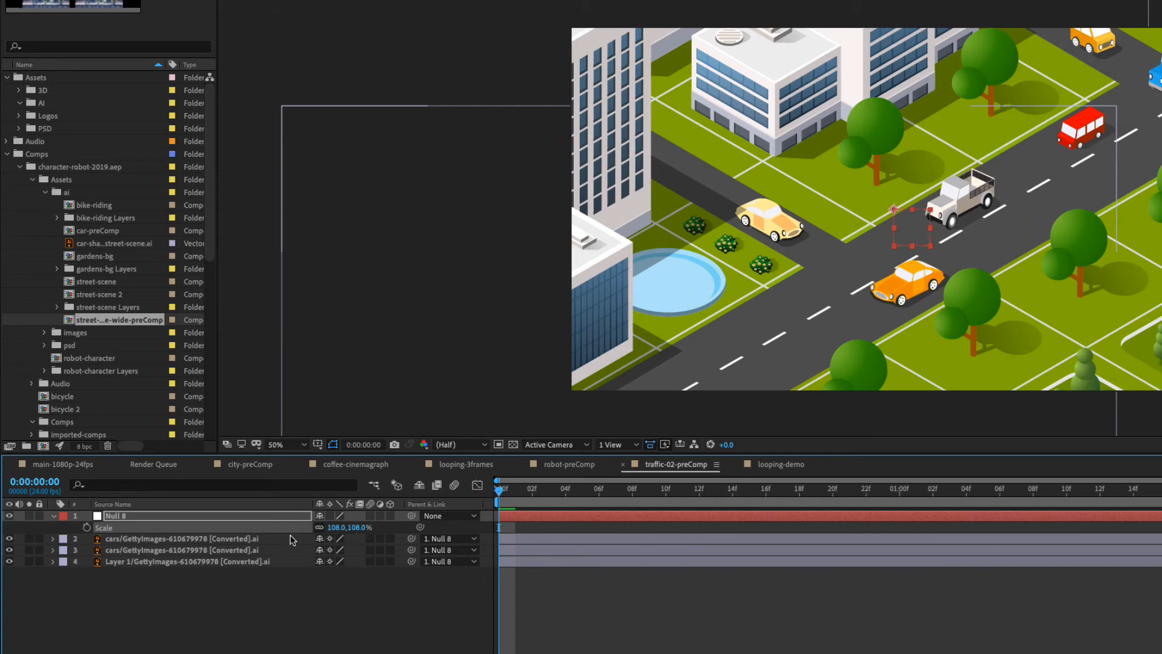
Show the null's Position along with Scale, try shifting the scene with it, and undo the shift.
key("shift+p")
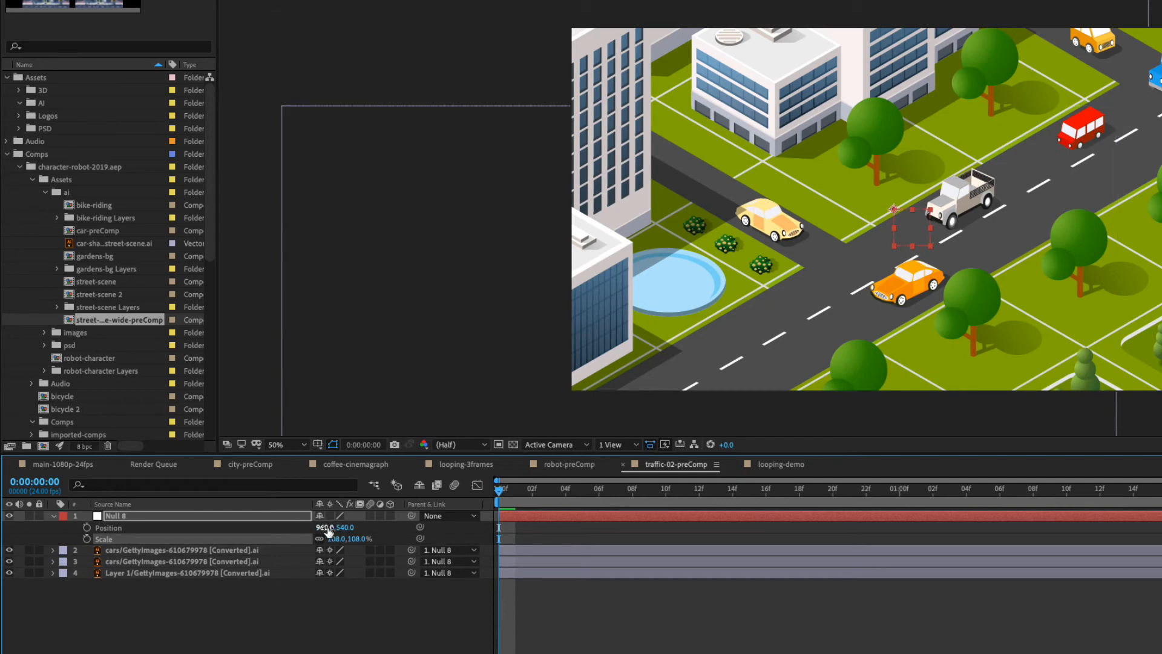
mouse_move(328, 531)
left_mouse_down()
mouse_move(290, 531)
mouse_move(406, 531)
mouse_move(322, 533)
left_mouse_up()
key("ctrl+z")
left_click(179, 597)
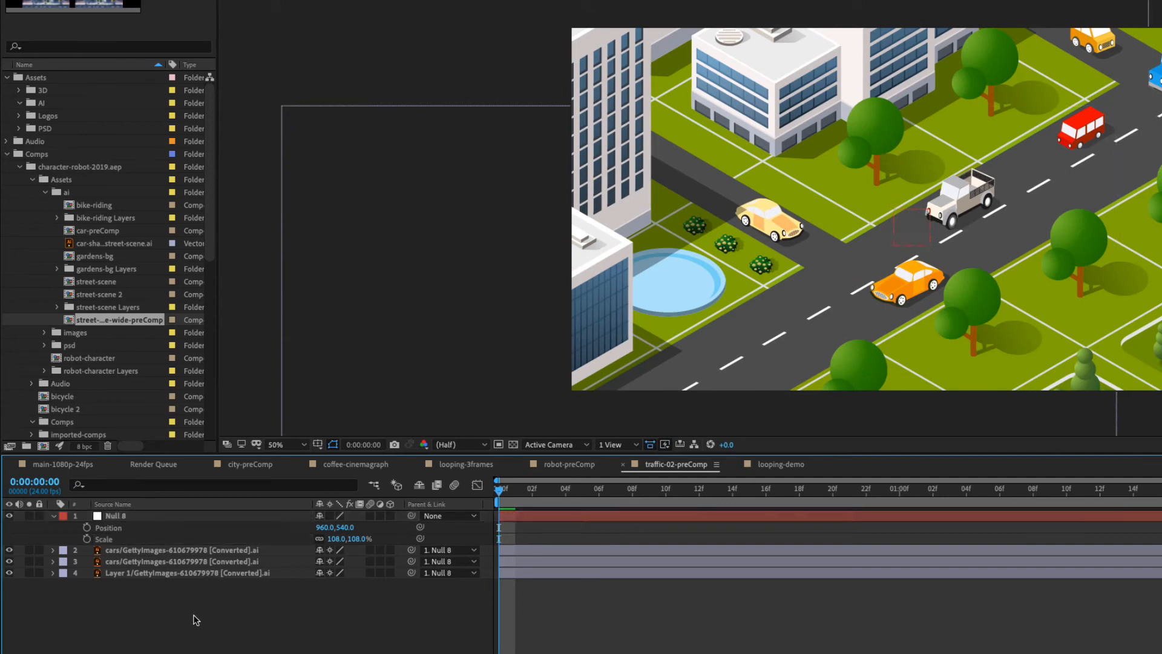
Keyframe the null's Scale at frame 0, and set it to 199% at 0:00:02:23.
left_click(87, 538)
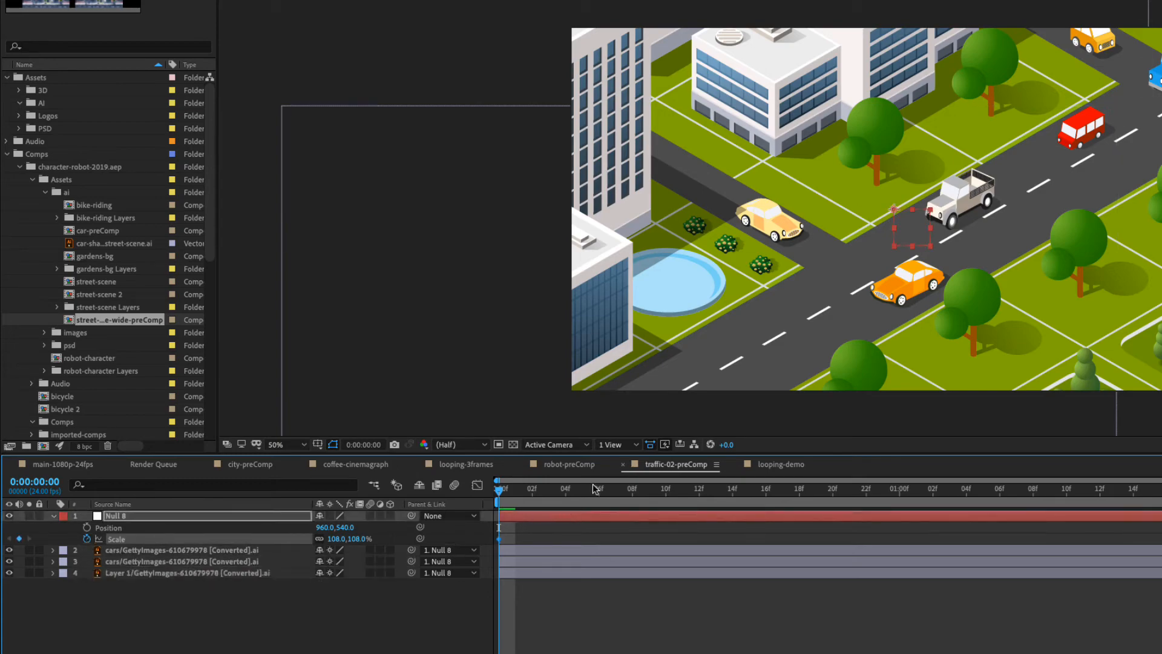
key("space")
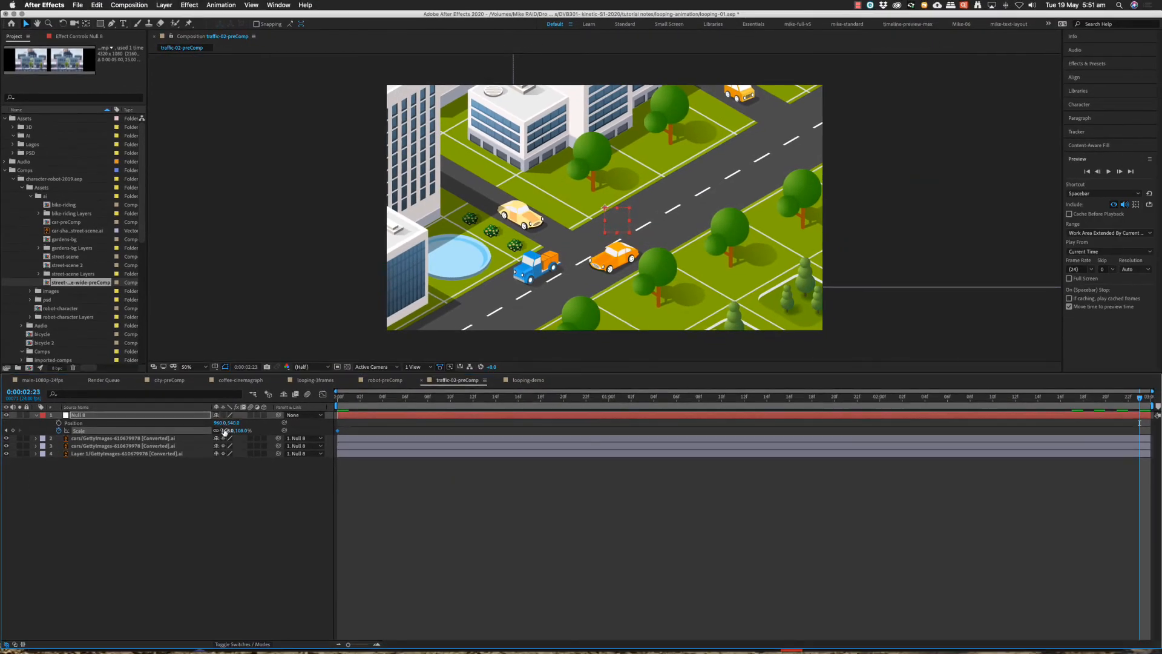
left_click_drag(225, 431, 269, 436)
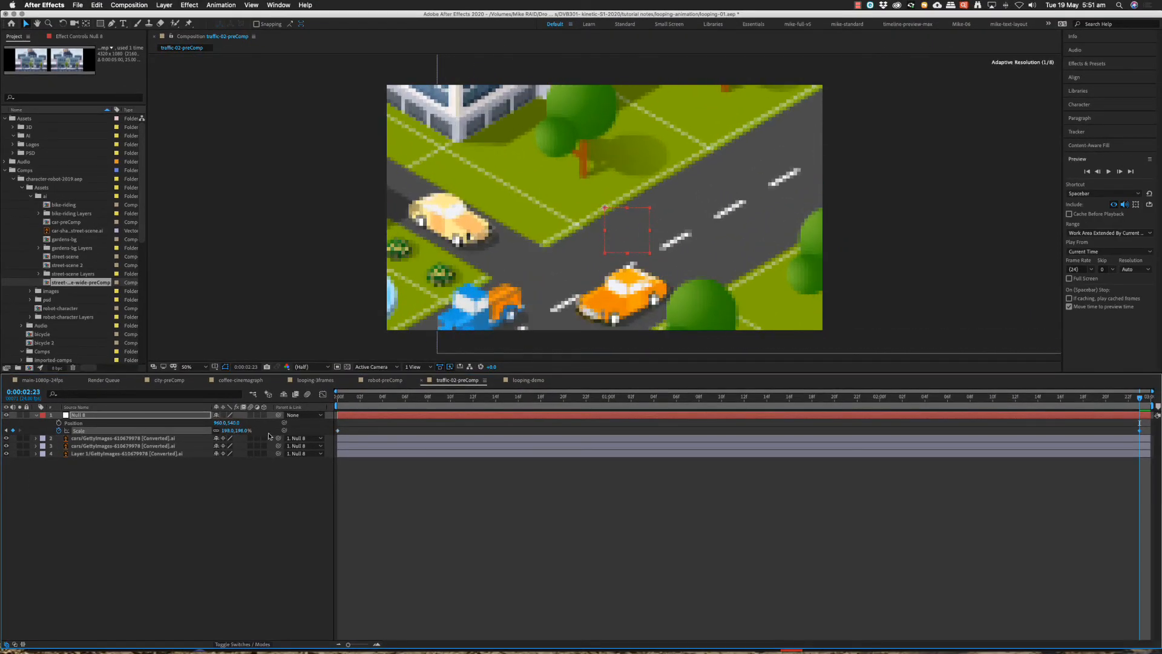
Set the null's starting Scale keyframe at frame 0 to 82%, and preview the zoom.
left_click_drag(463, 398, 315, 400)
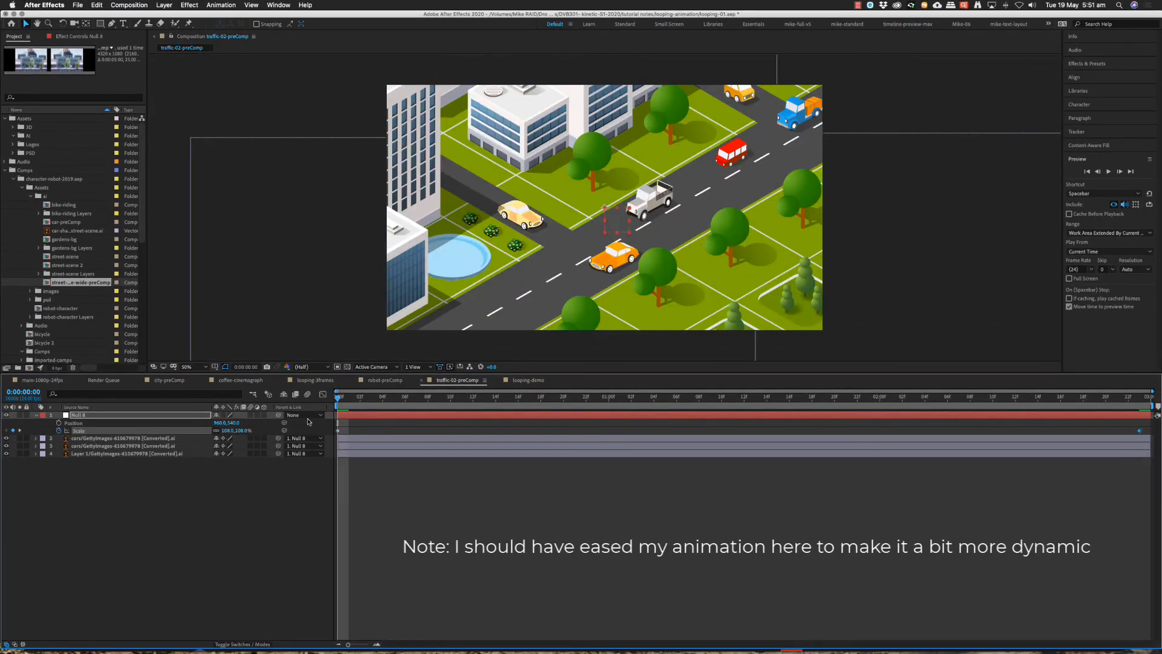
left_click_drag(225, 430, 216, 431)
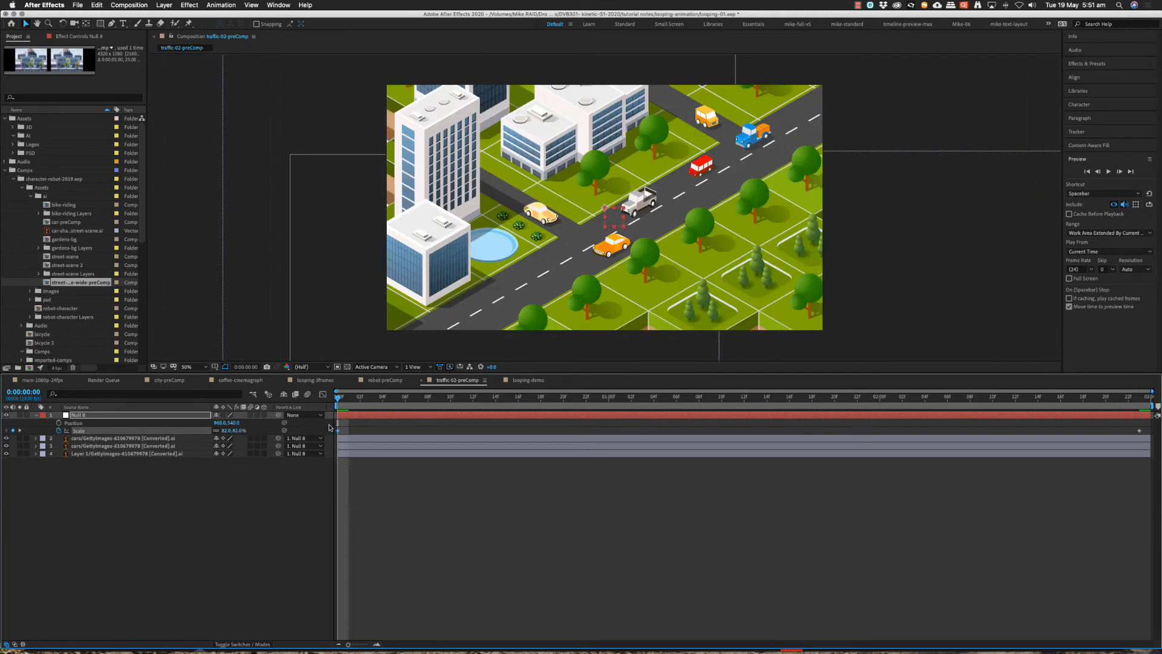
key("space")
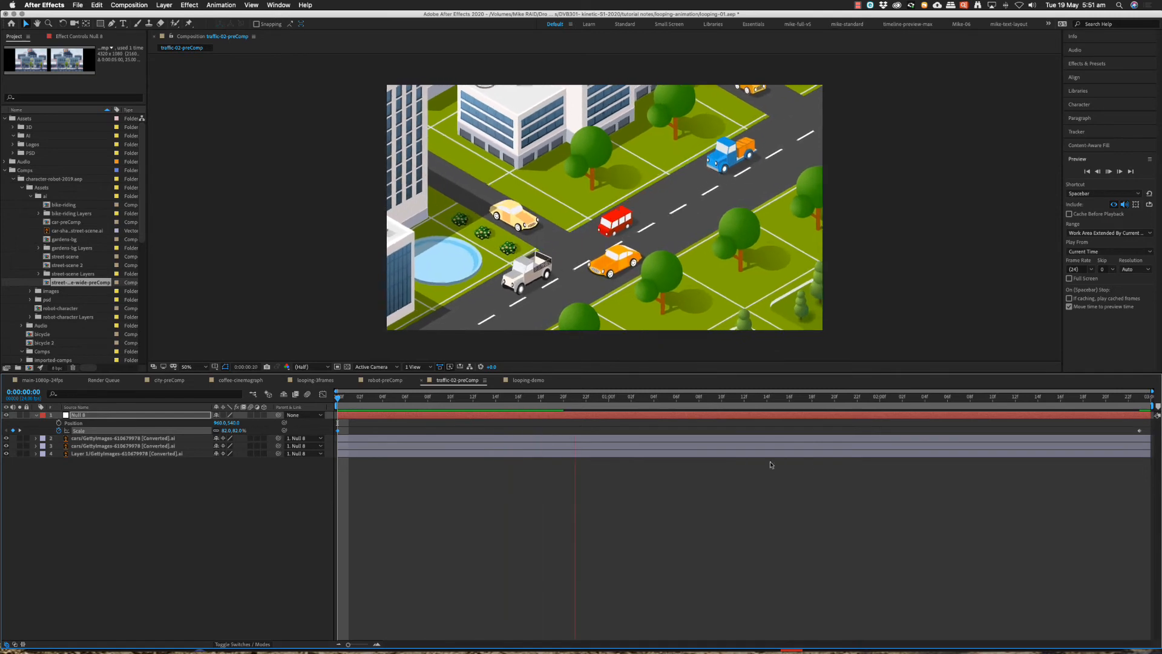
left_click(796, 439)
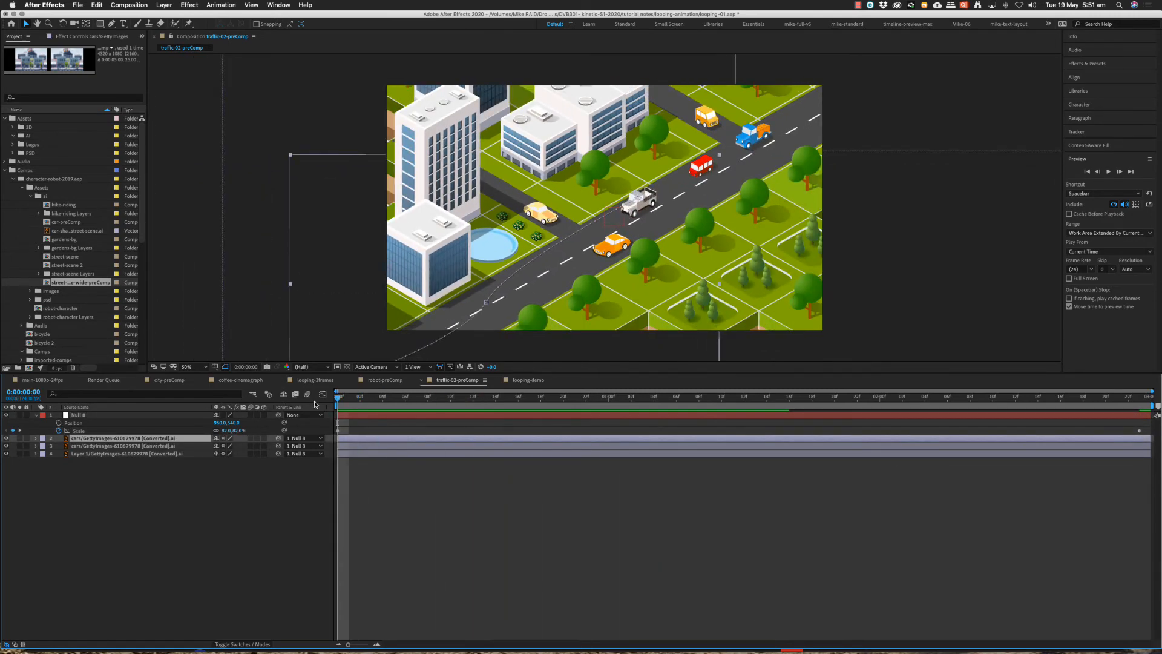
Check the looping-demo composition, then return to traffic-02-preComp and reveal it in the project.
left_click(523, 381)
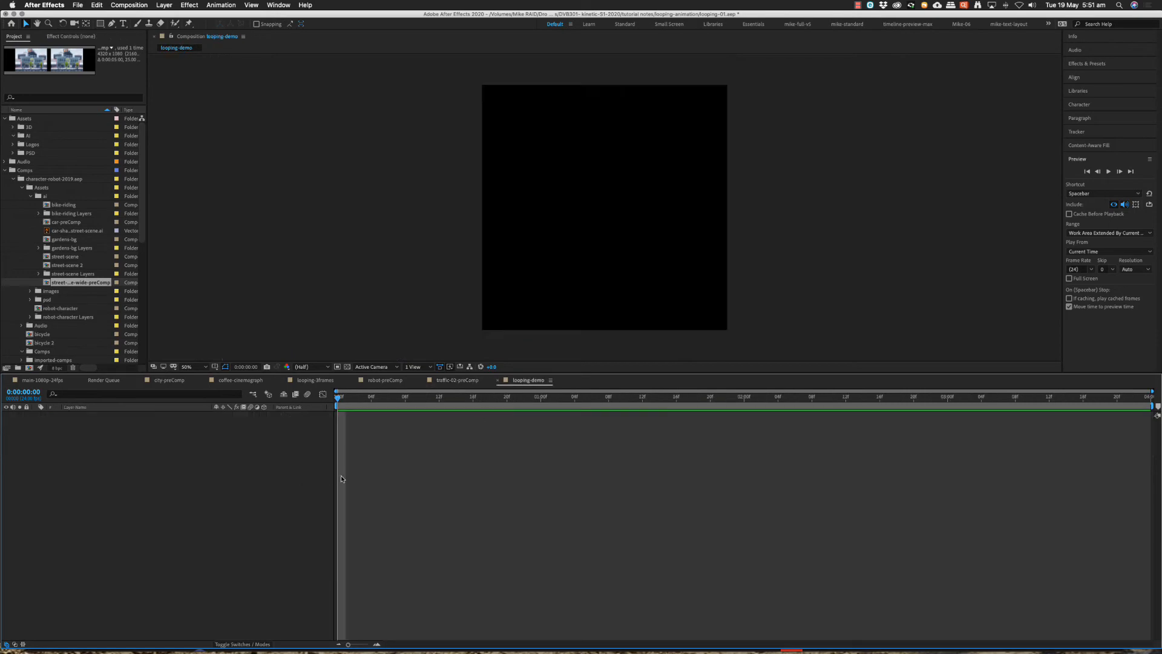
left_click(459, 382)
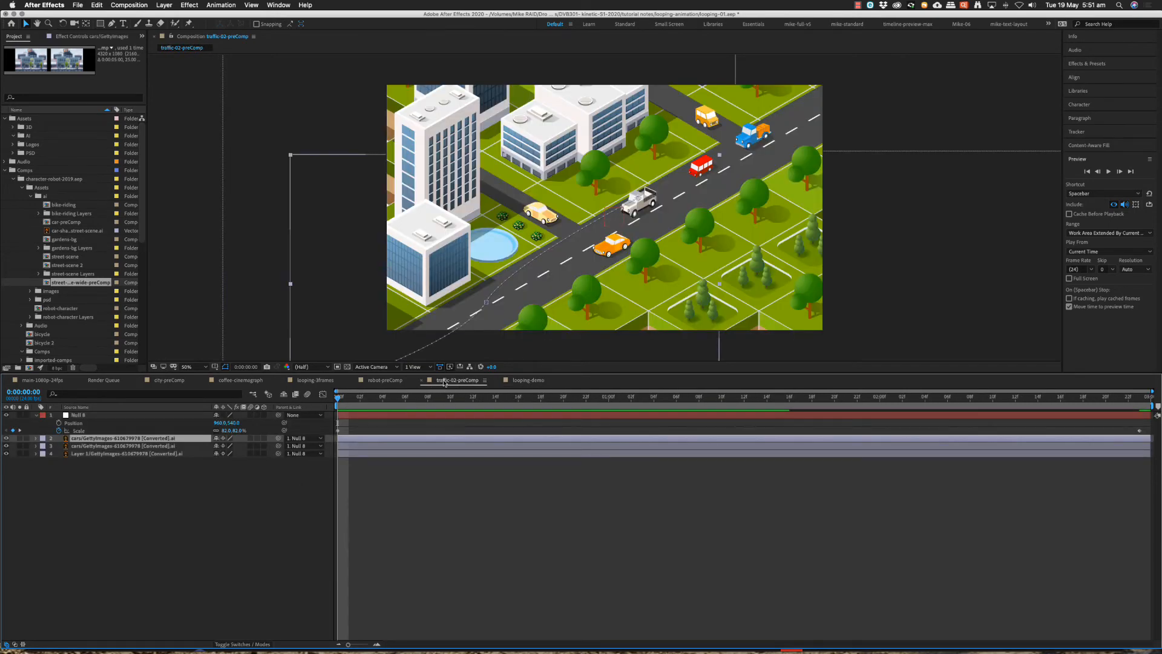
right_click(445, 383)
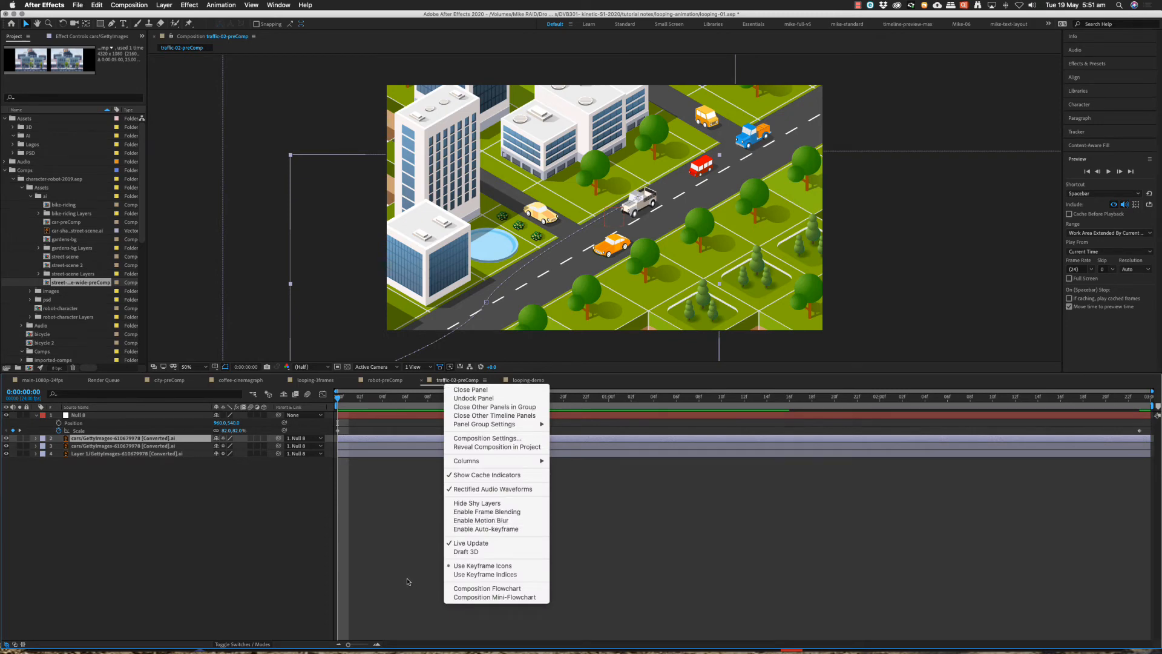
left_click(487, 447)
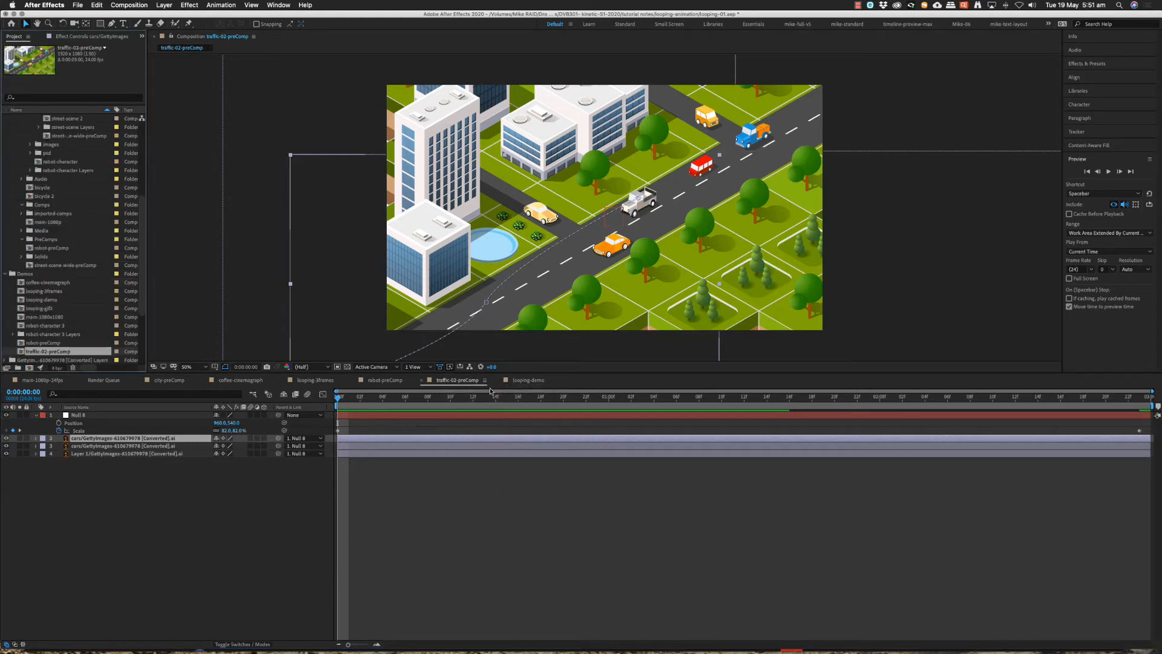
Place traffic-02-preComp in the looping-demo composition and shift it slightly left of the frame's centre.
left_click(528, 381)
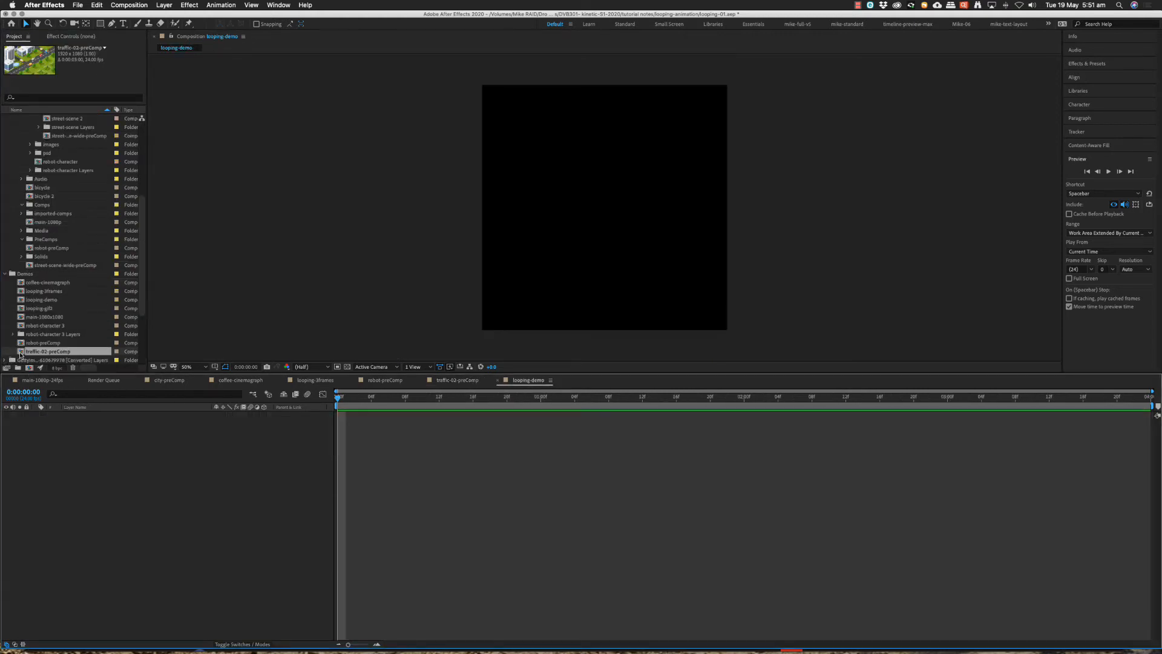
left_click_drag(20, 354, 612, 192)
left_click_drag(585, 231, 540, 265)
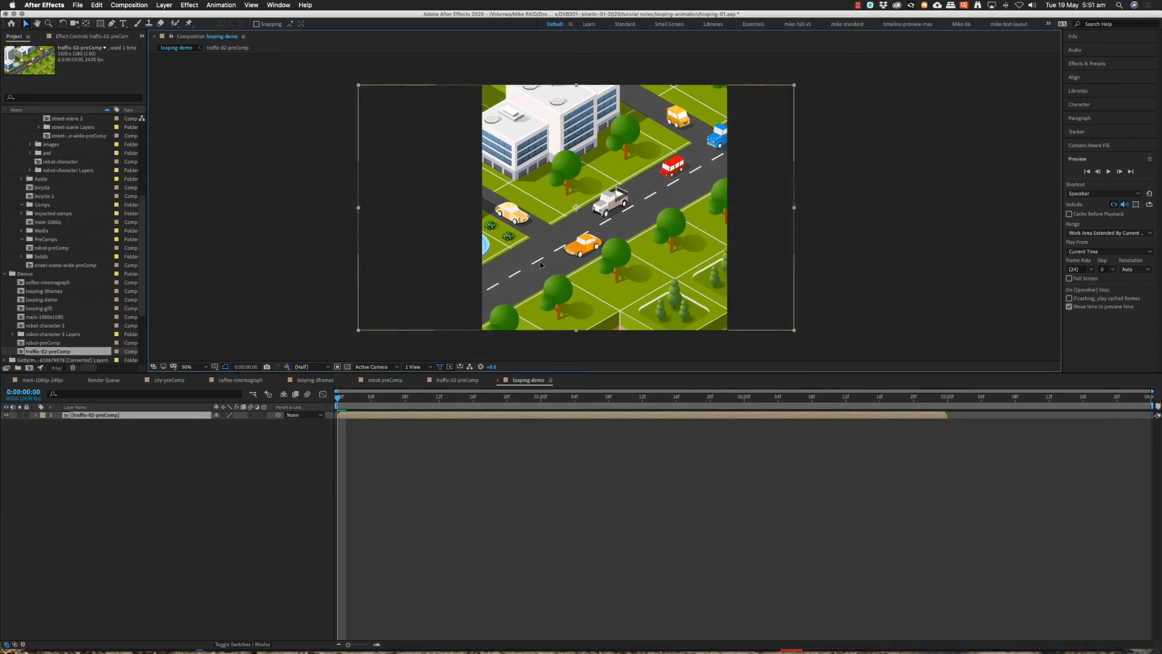
Preview the zoom in the looping-demo composition.
left_click(546, 485)
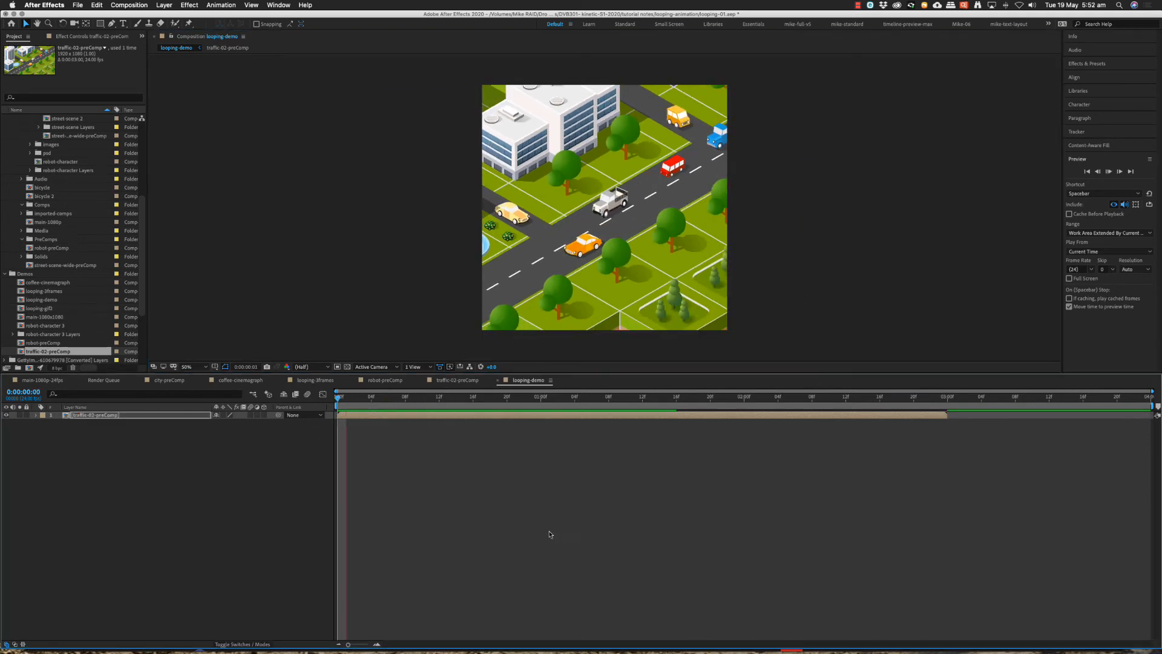
key("space")
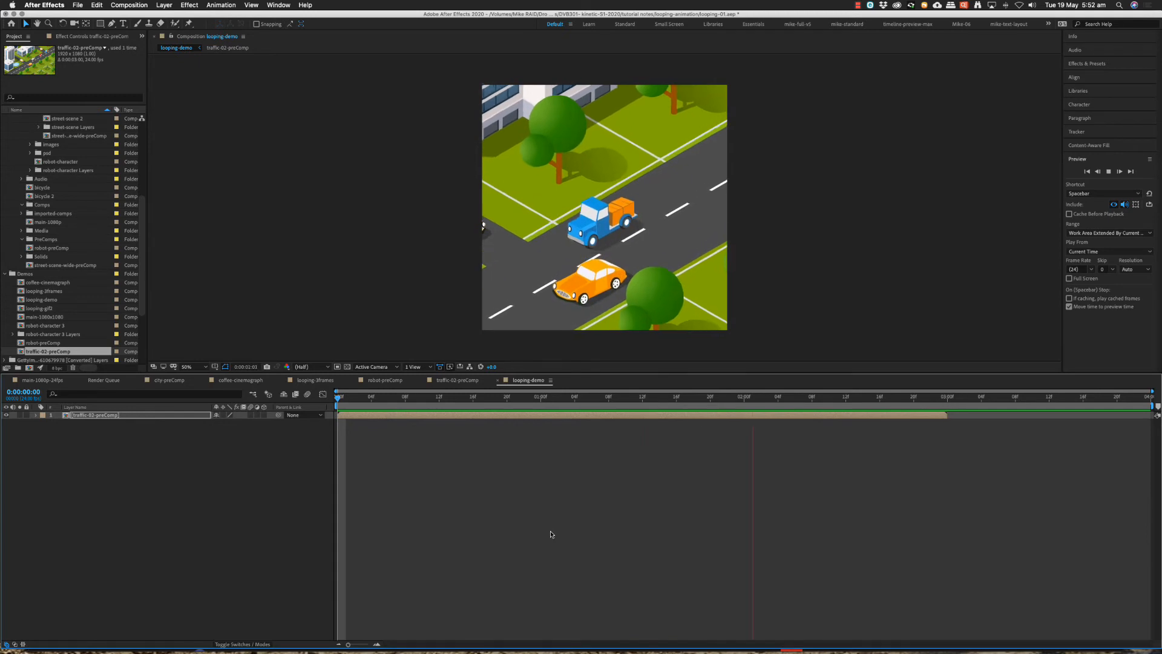
key("space")
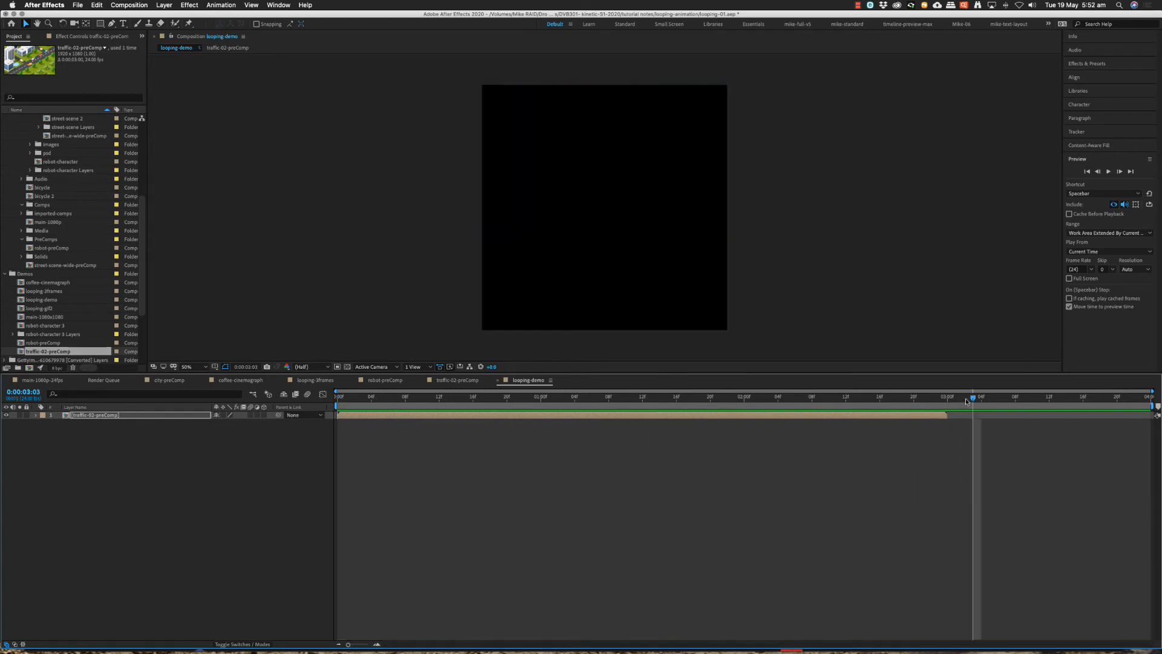
End the work area at 0:00:02:23, the last frame of the traffic layer, and trim the looping-demo composition to it.
left_click_drag(967, 400, 939, 400)
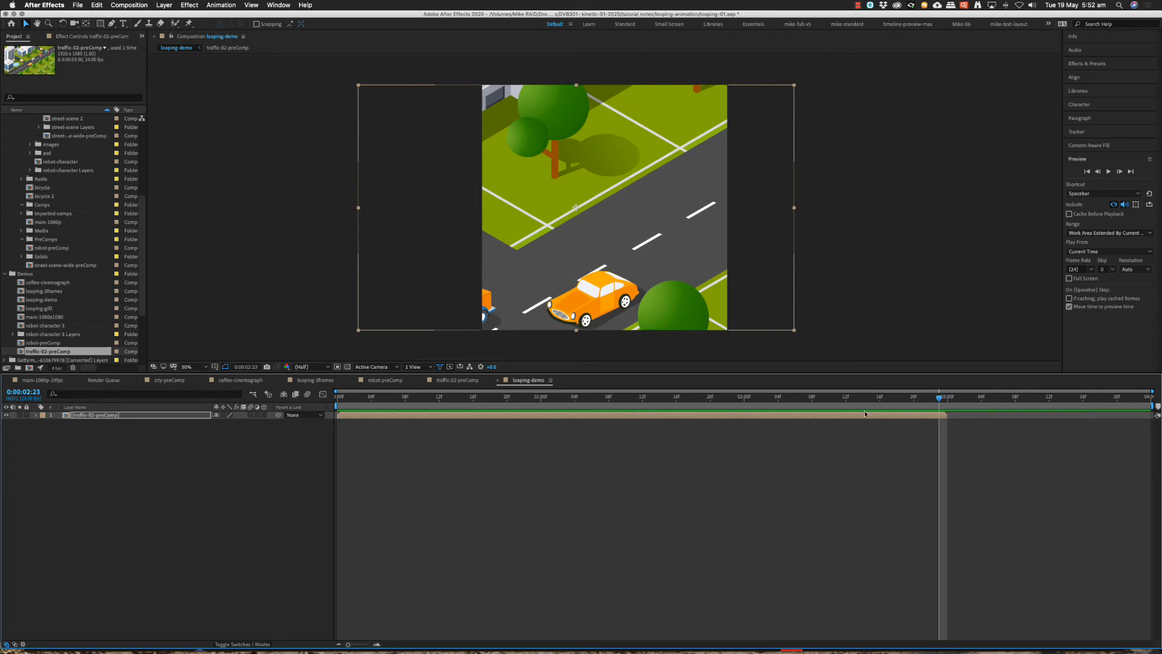
left_click(947, 398)
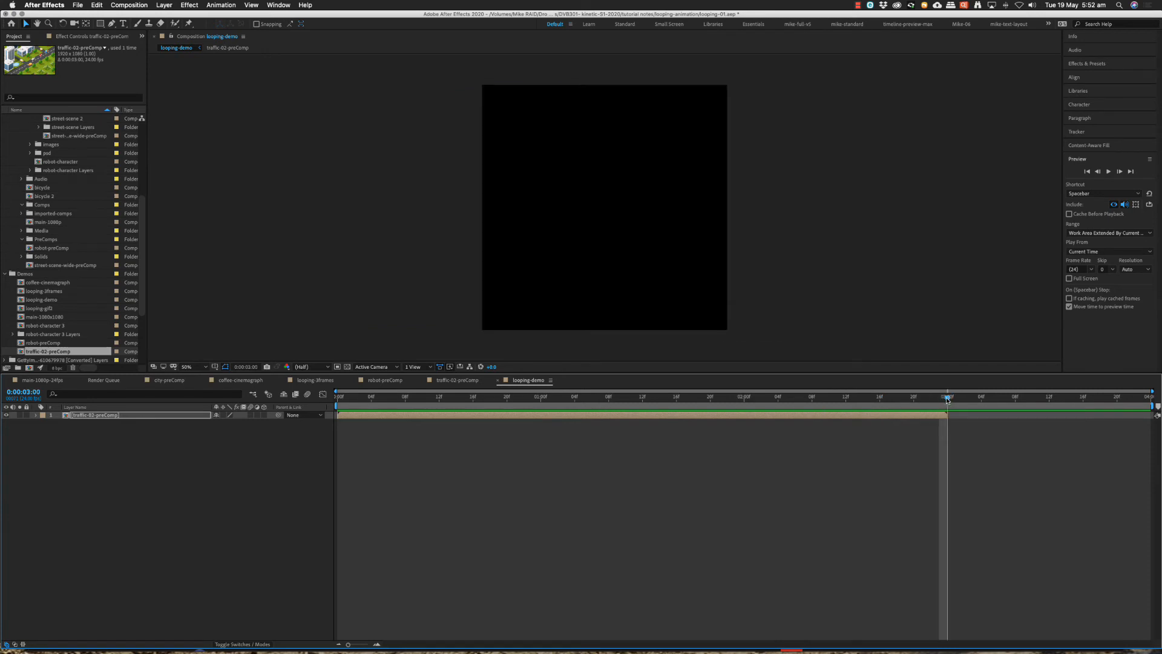
left_click_drag(947, 398, 945, 399)
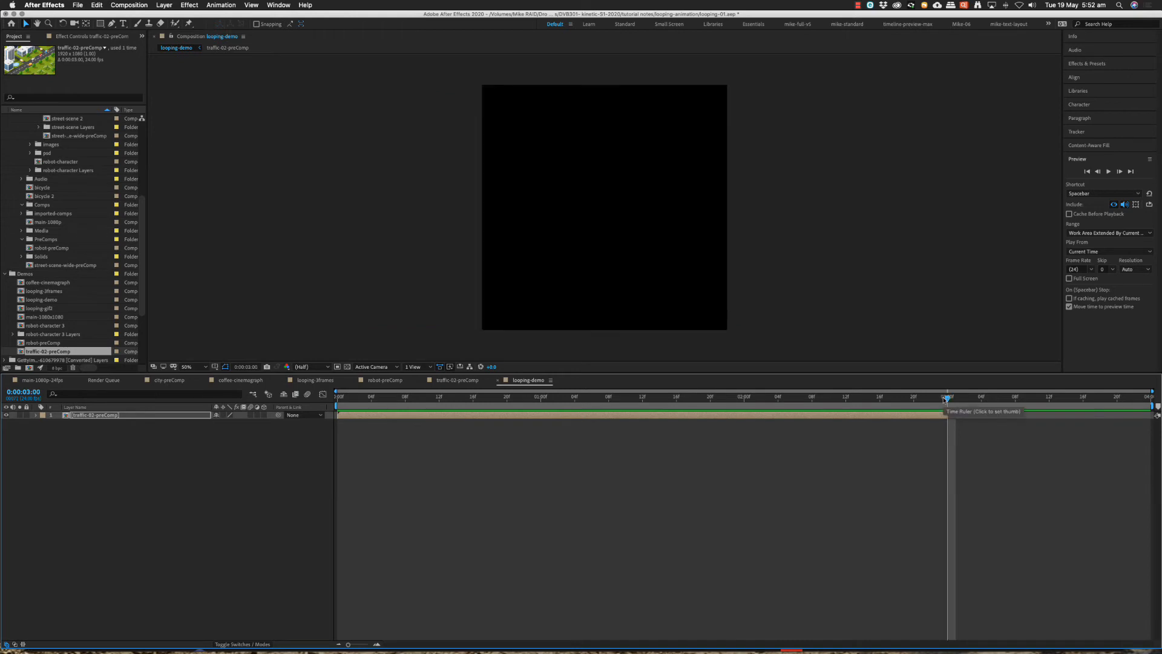
right_click(939, 399)
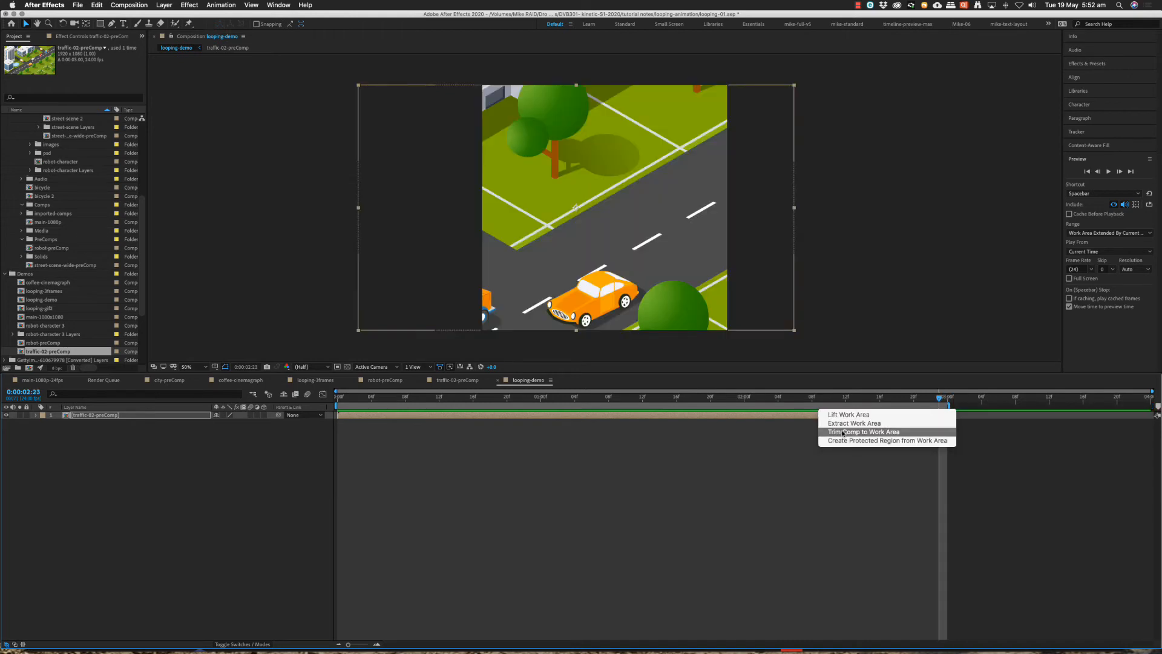
left_click(843, 433)
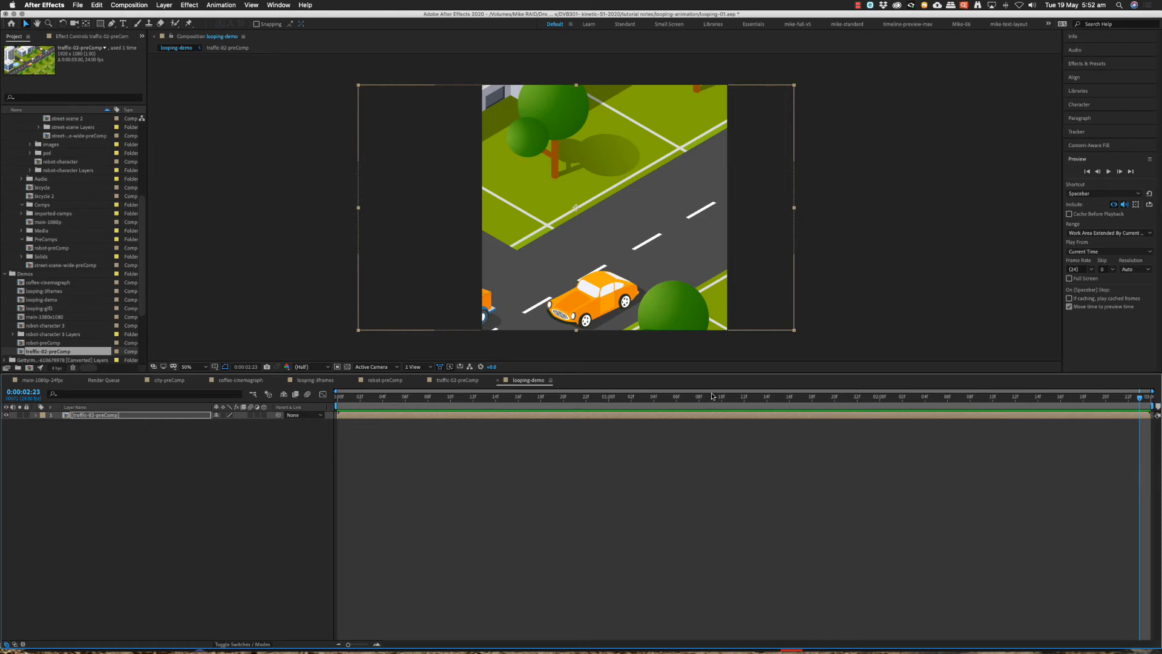
Preview the trimmed looping-demo and check its frame size, frame rate and duration in the composition settings.
key("space")
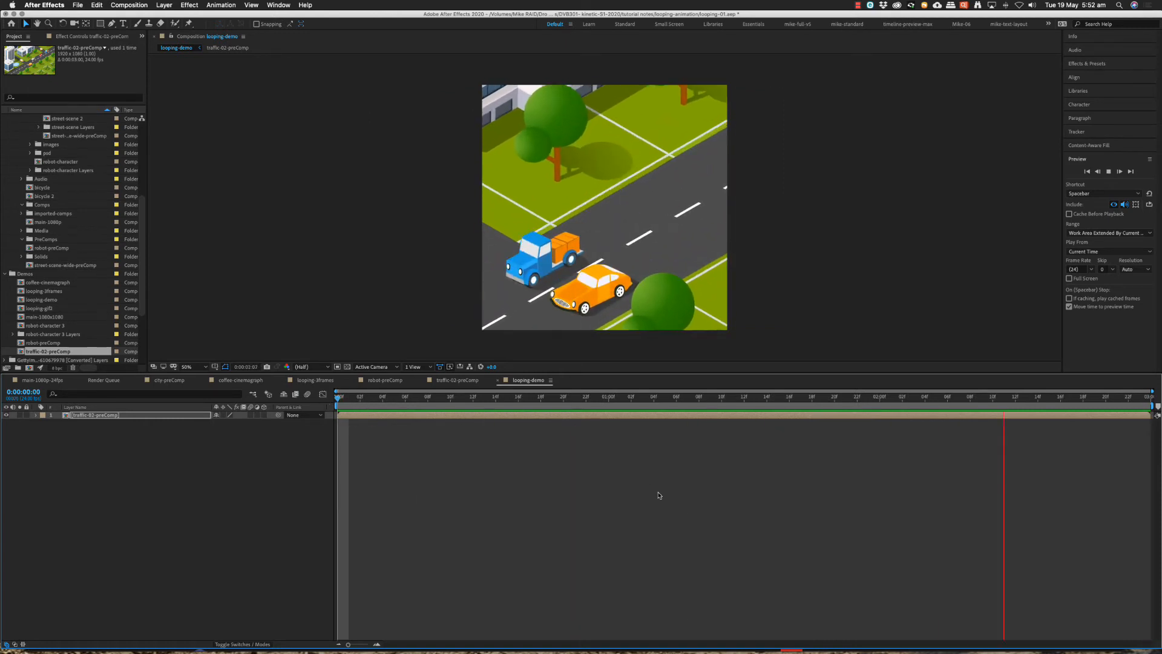
key("space")
right_click(693, 478)
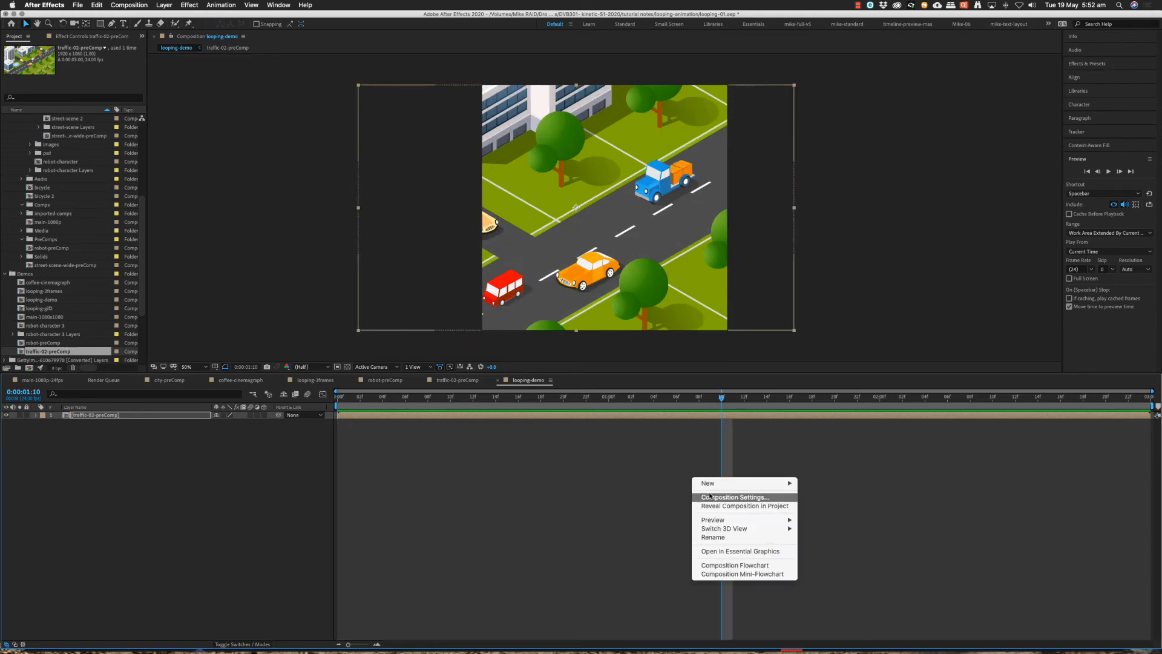
left_click(723, 500)
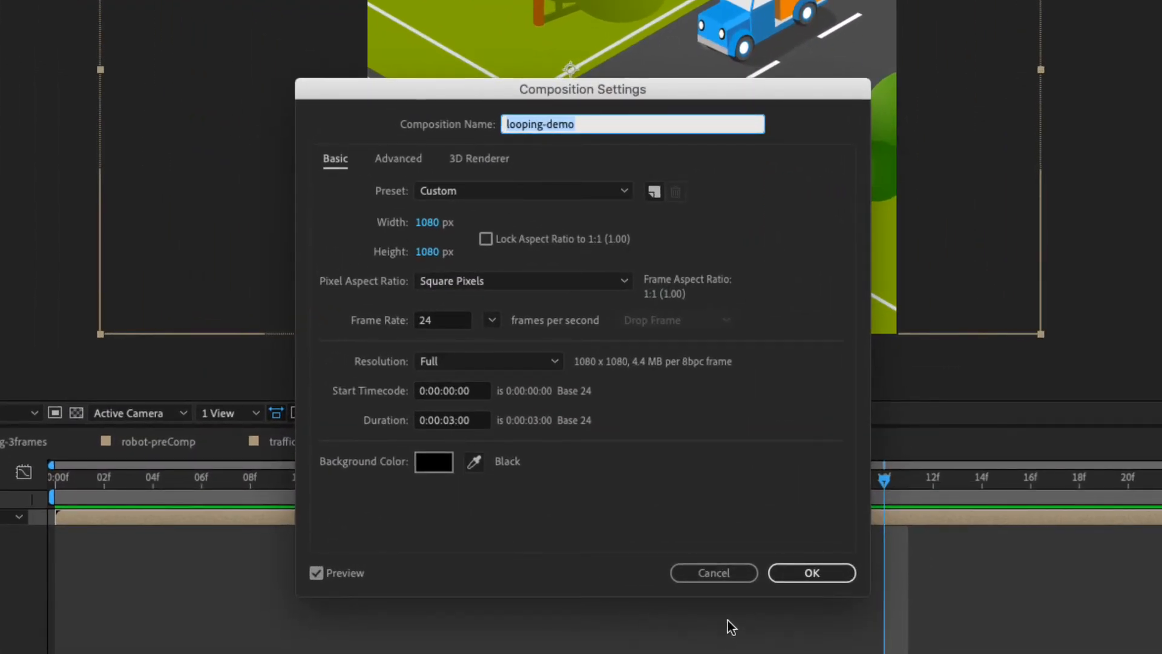
left_click(715, 573)
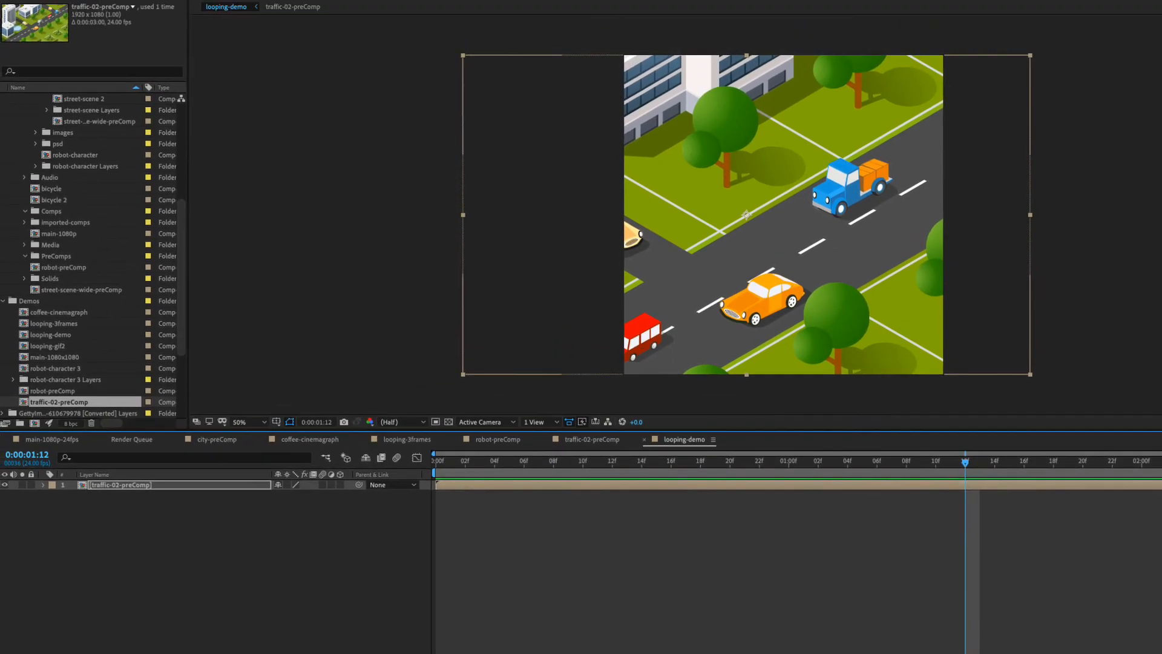
Split the traffic-02-preComp layer at 0:00:01:12.
left_click(168, 7)
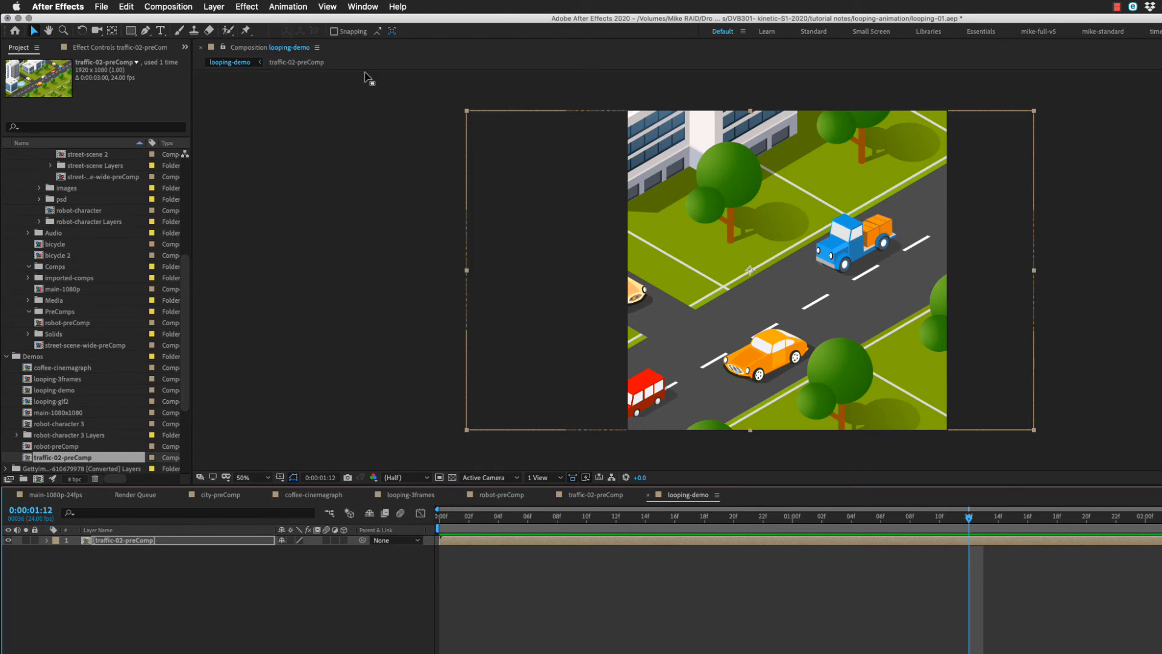
left_click(127, 7)
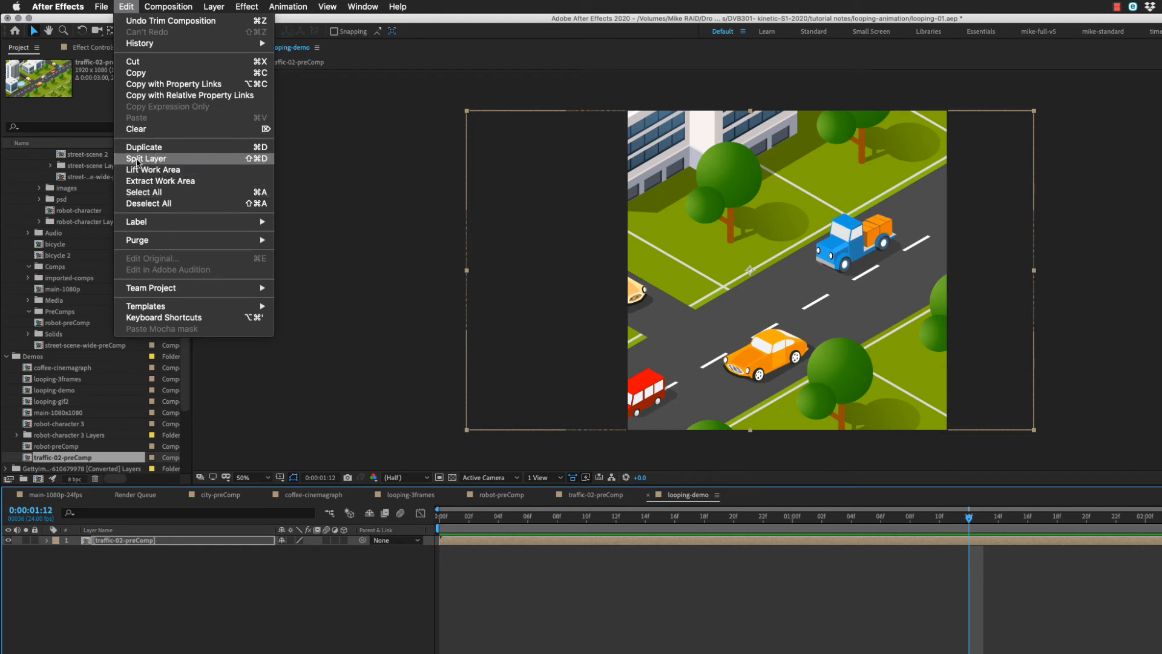
left_click(137, 159)
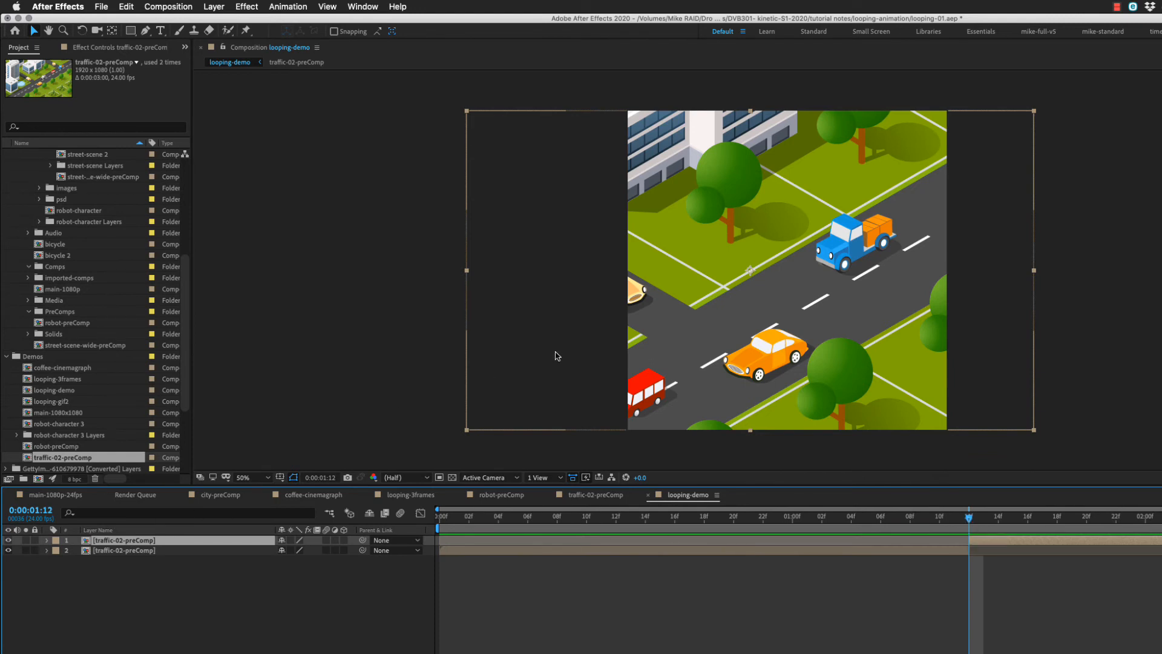
Draw a small circular mask near the frame's centre on the upper traffic-02-preComp layer and set its mode to Subtract.
left_click_drag(130, 30, 159, 60)
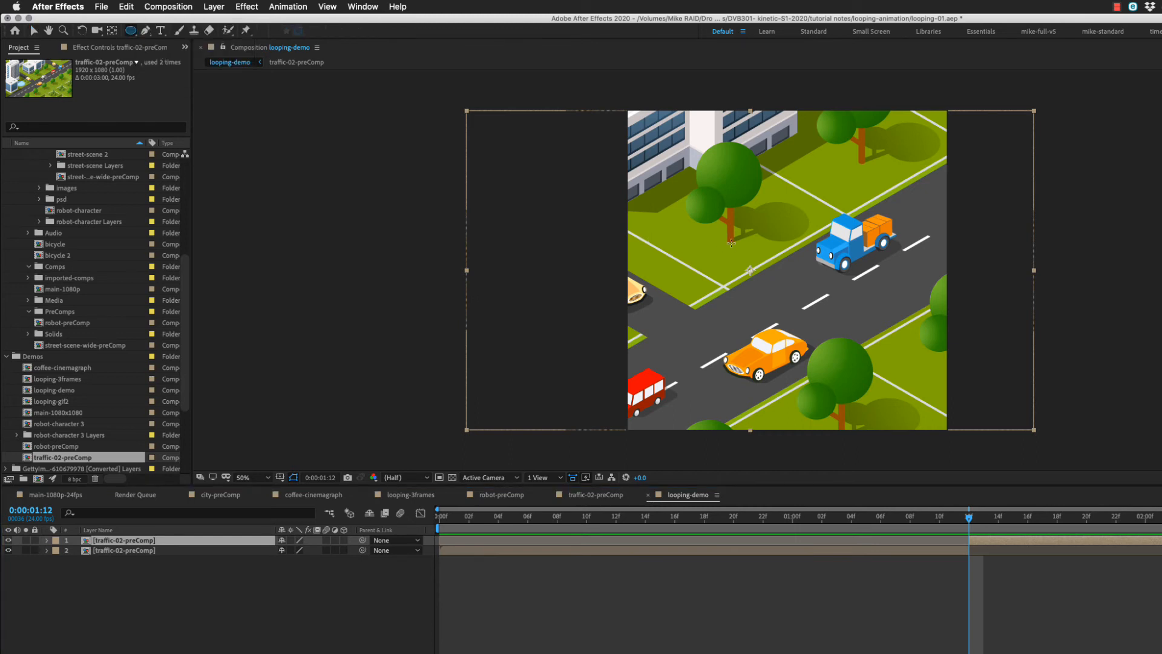
left_click_drag(767, 261, 800, 293)
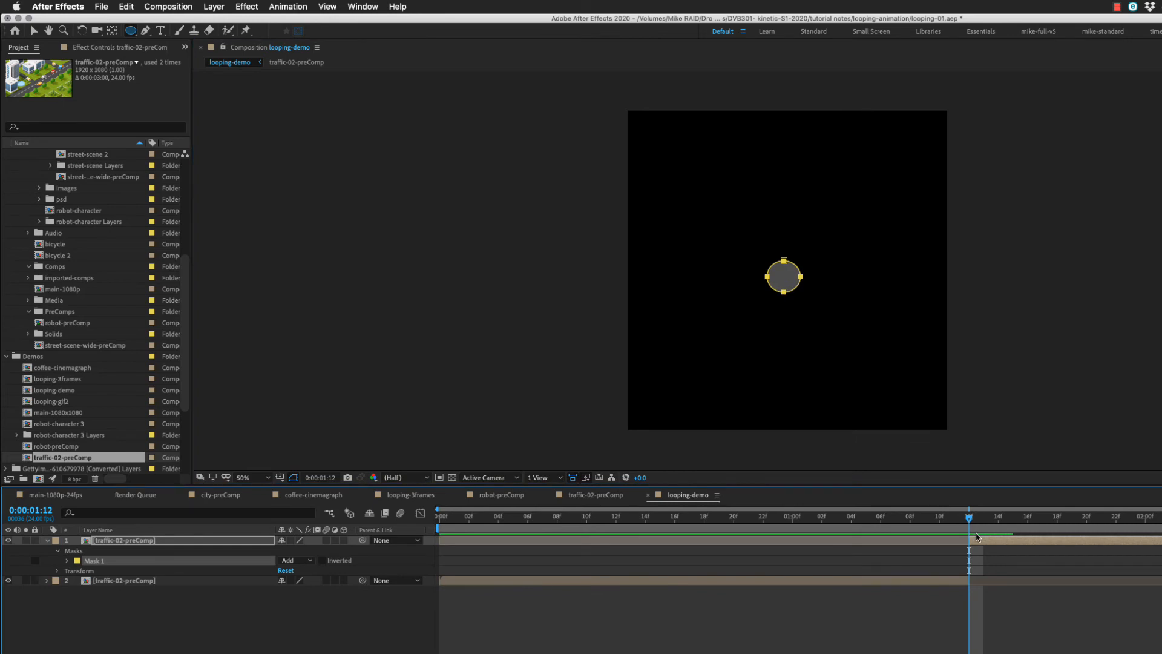
left_click(67, 560)
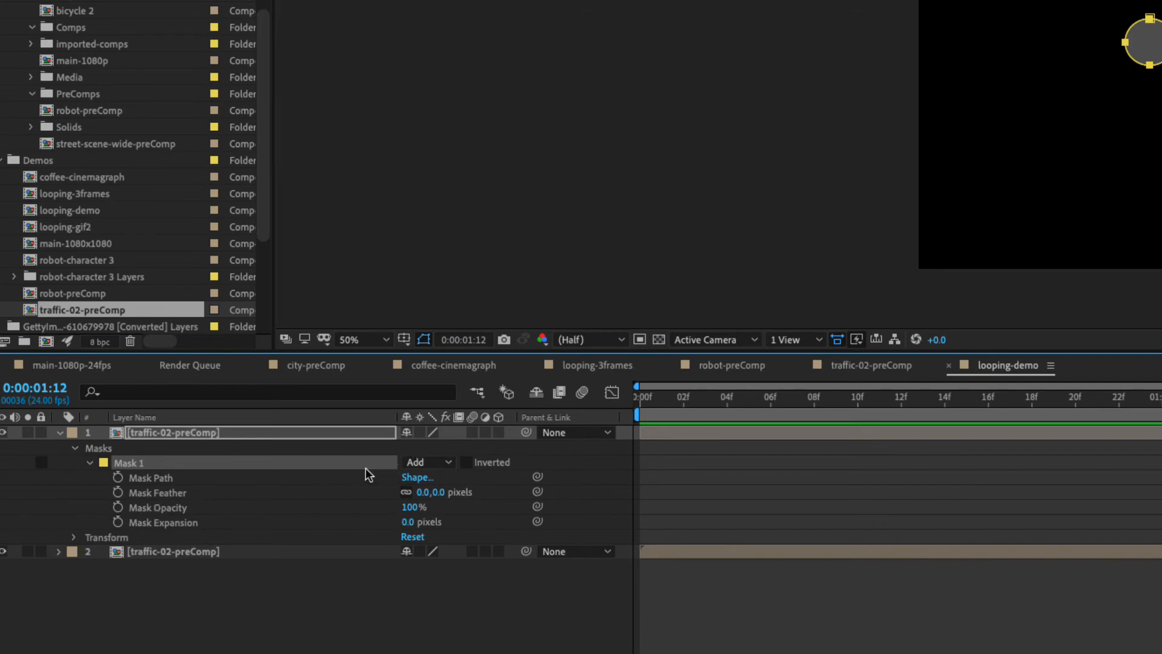
left_click(449, 468)
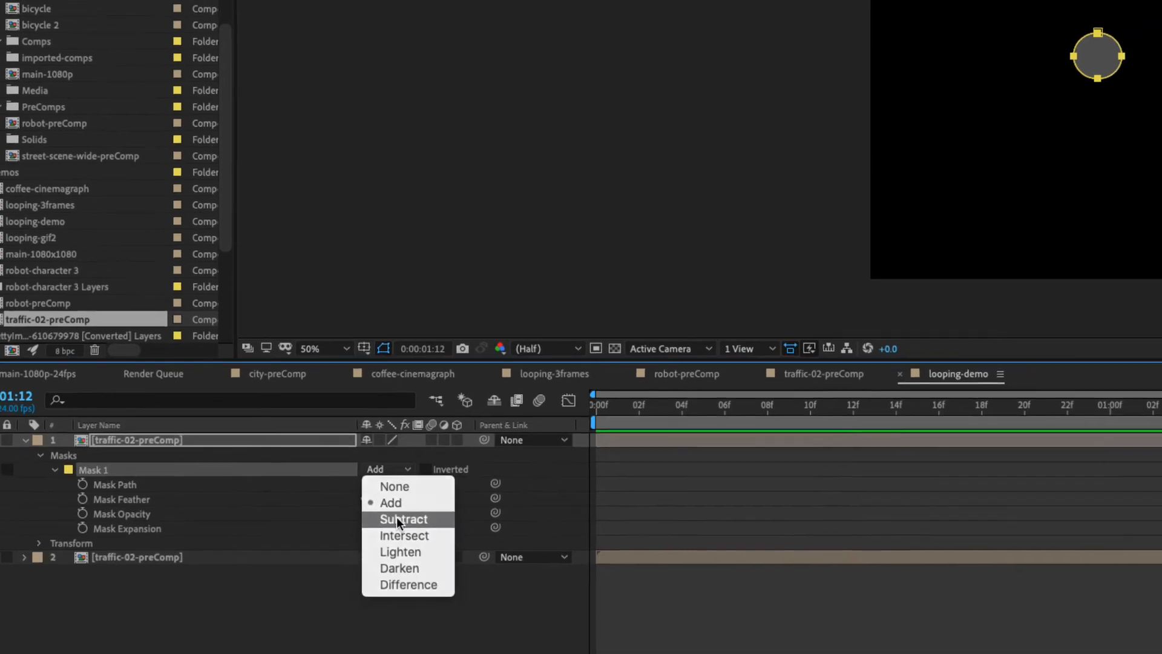
left_click(442, 511)
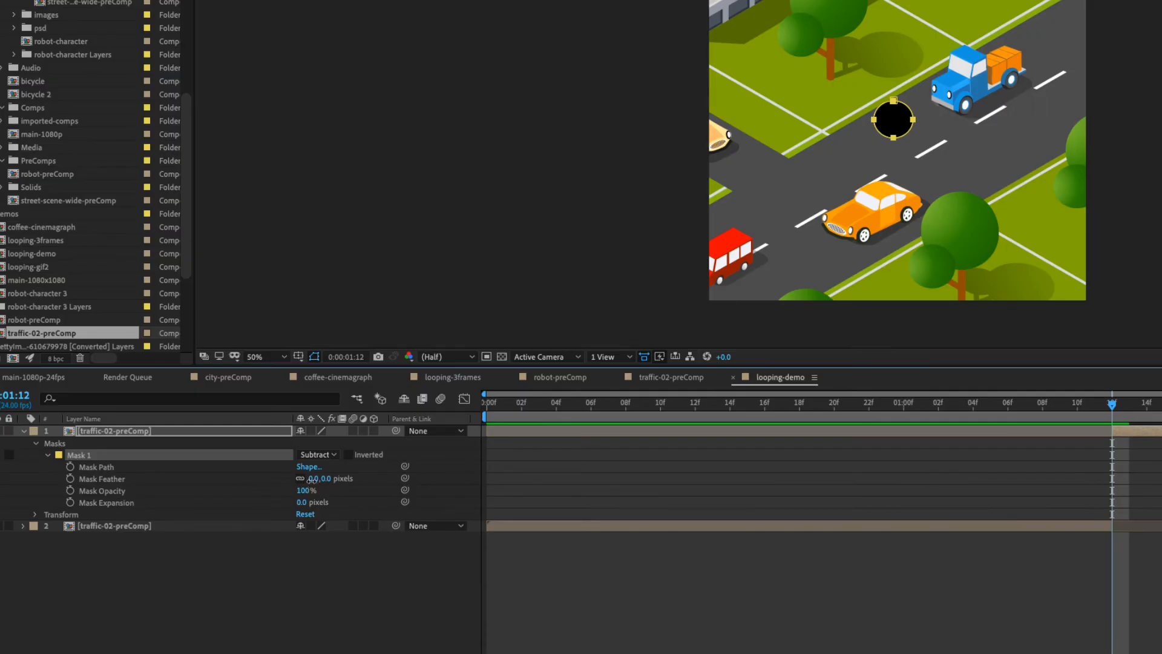
Feather the mask by 37 pixels and keyframe its Mask Expansion at -90 pixels at 0:00:01:12.
left_click_drag(311, 479, 346, 492)
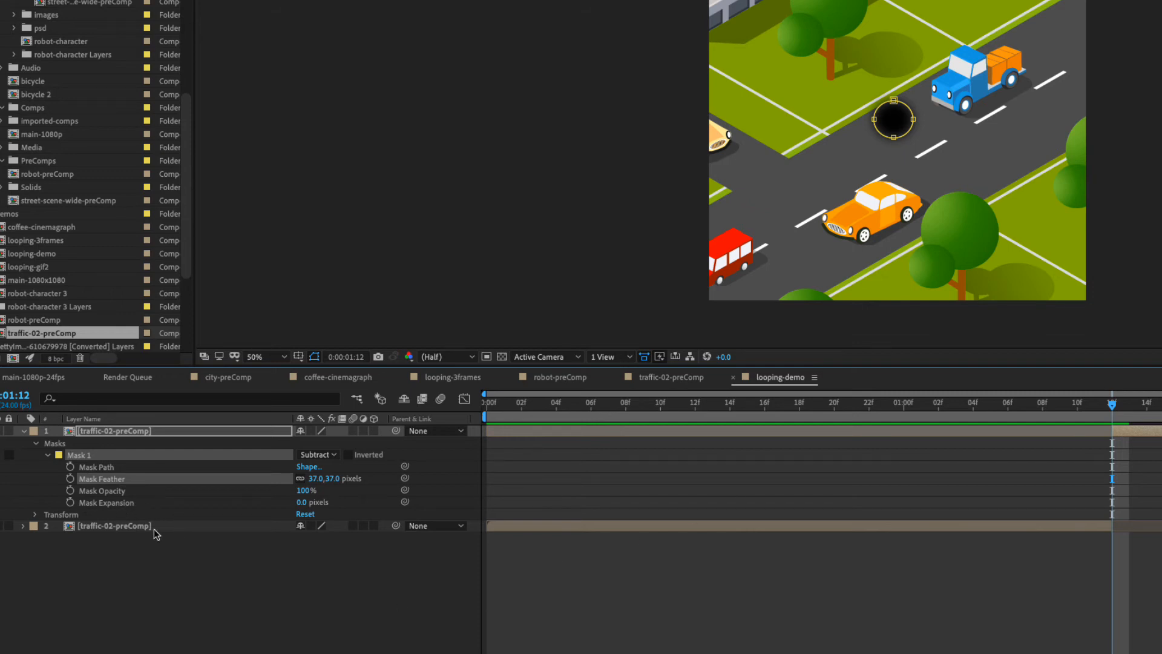
left_click(70, 502)
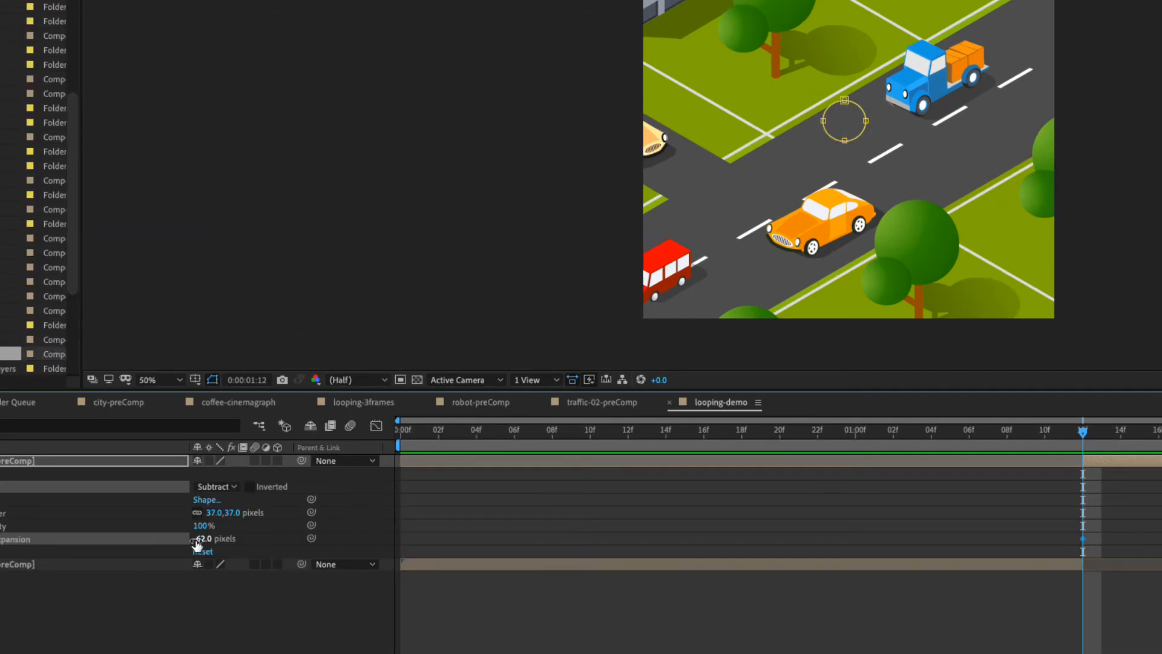
left_click_drag(303, 502, 325, 502)
left_click_drag(224, 539, 195, 544)
Set Mask Expansion to 828 pixels at 0:00:02:23, and slide the masked layer so its visible part starts at frame 0.
key("space")
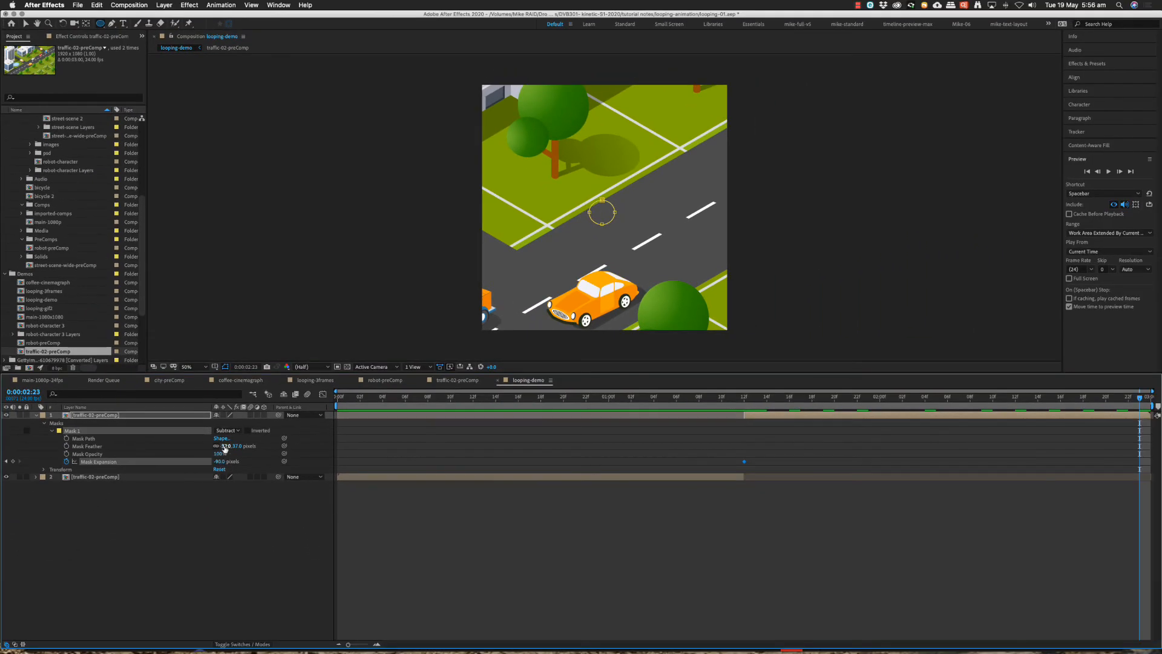
left_click_drag(219, 461, 643, 467)
left_click_drag(1075, 406, 526, 411)
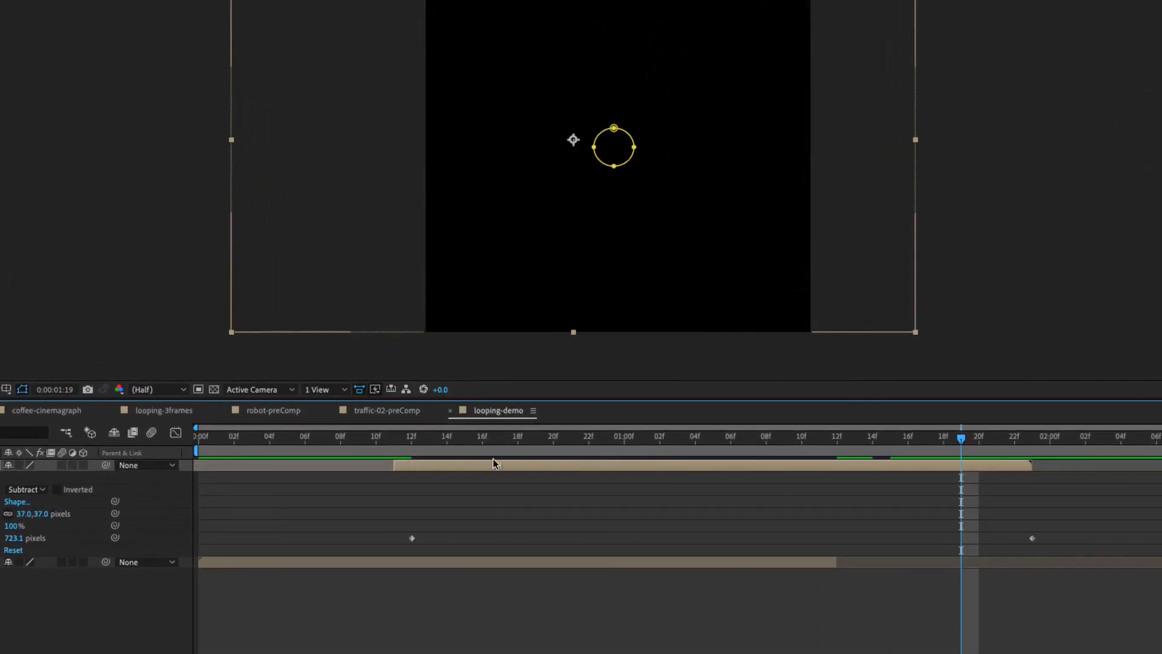
left_click_drag(493, 461, 299, 463)
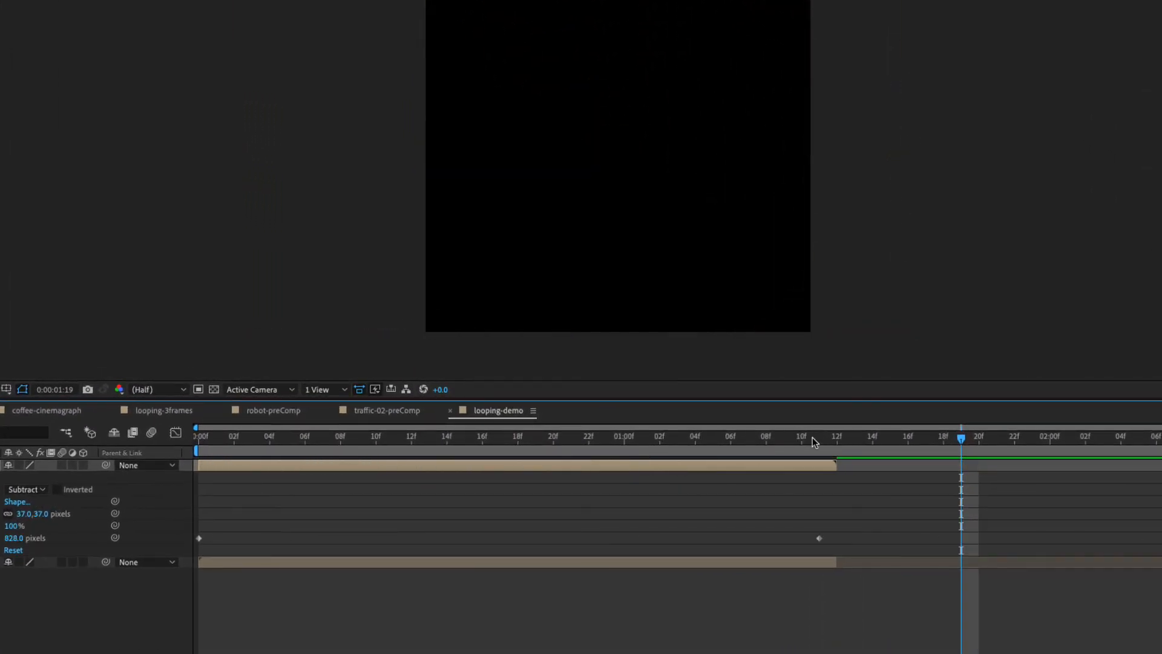
Move the ending Mask Expansion keyframe to 0:00:01:12, and trim the composition to a work area ending at 0:00:01:11.
left_click_drag(814, 442, 819, 465)
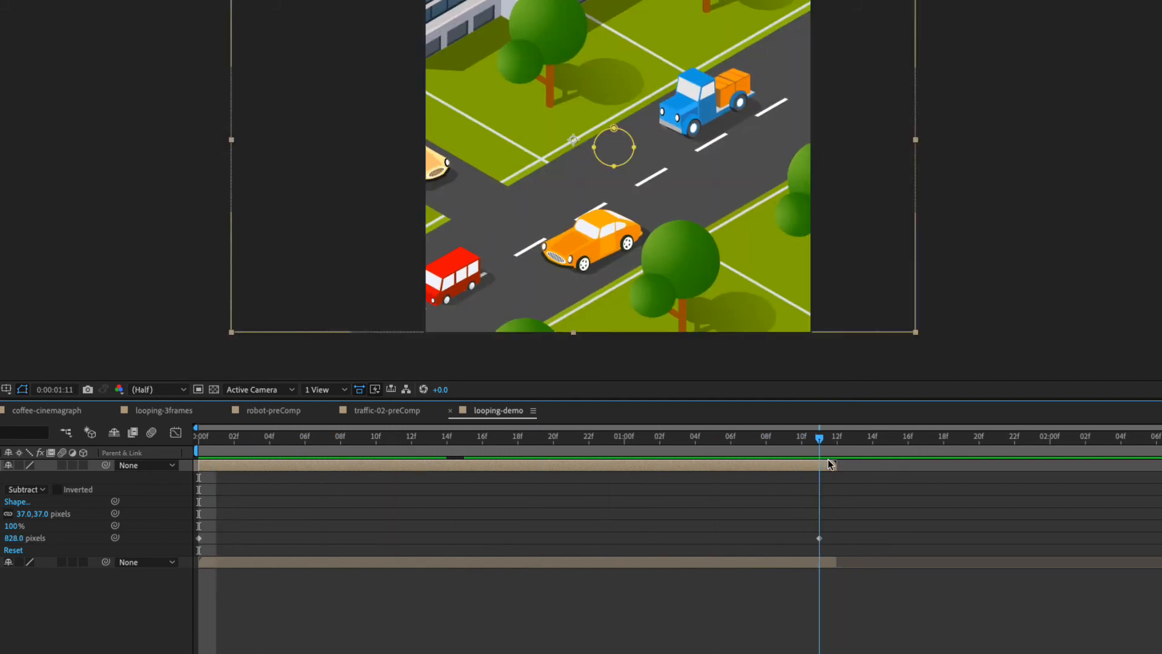
left_click(819, 538)
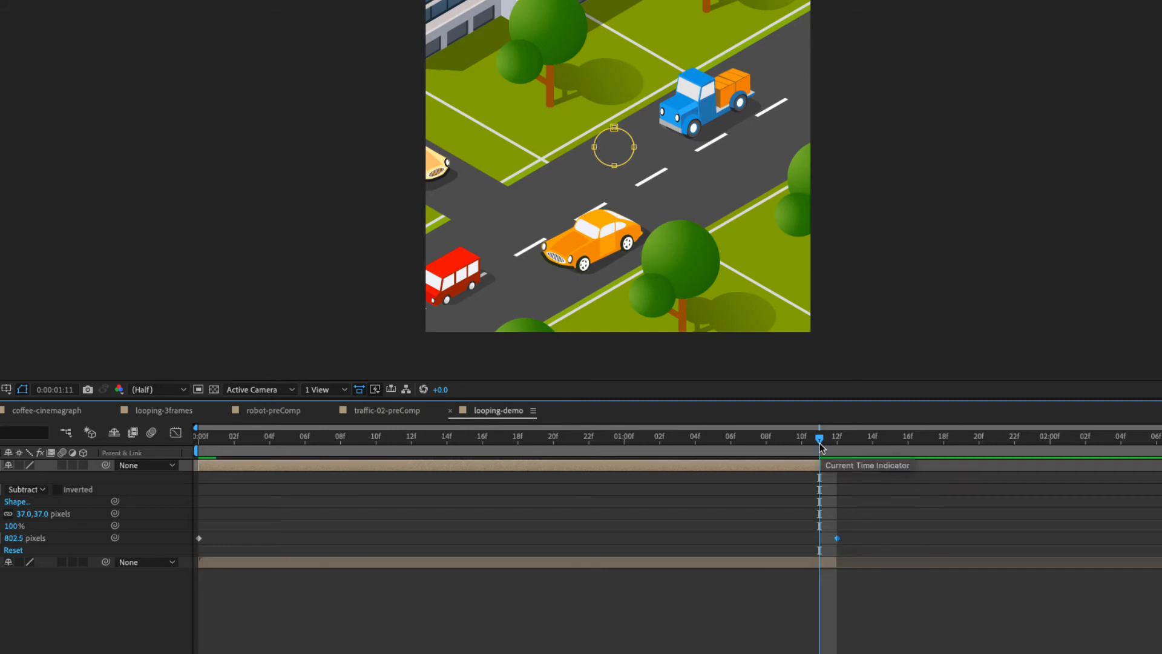
key("n")
right_click(664, 455)
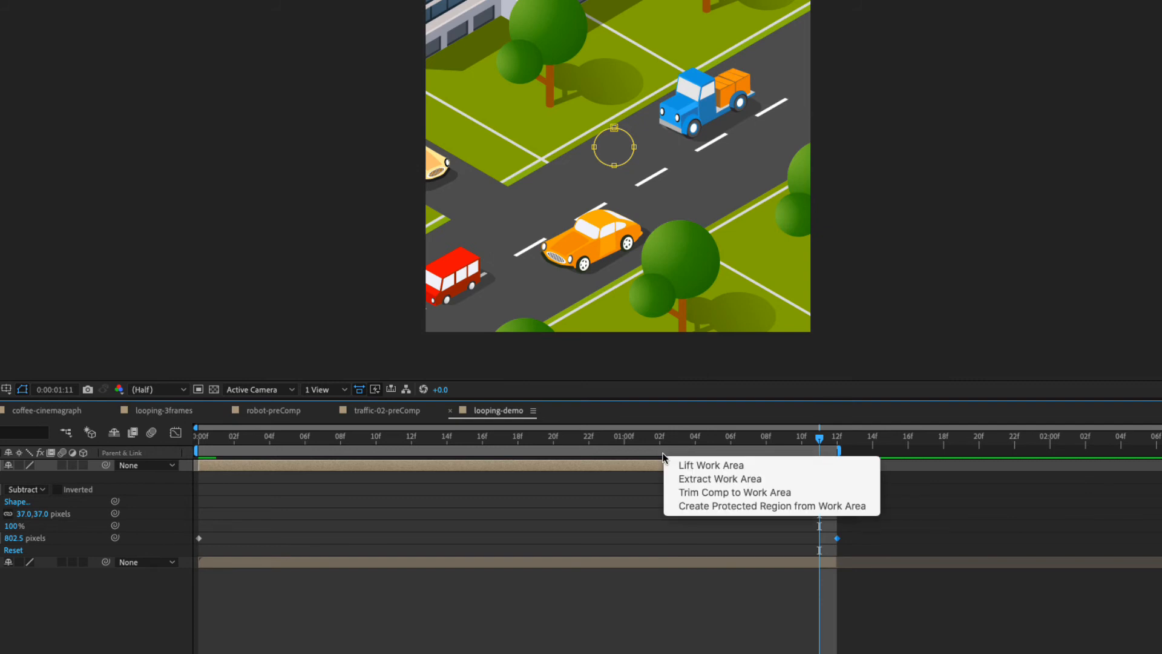
left_click(681, 494)
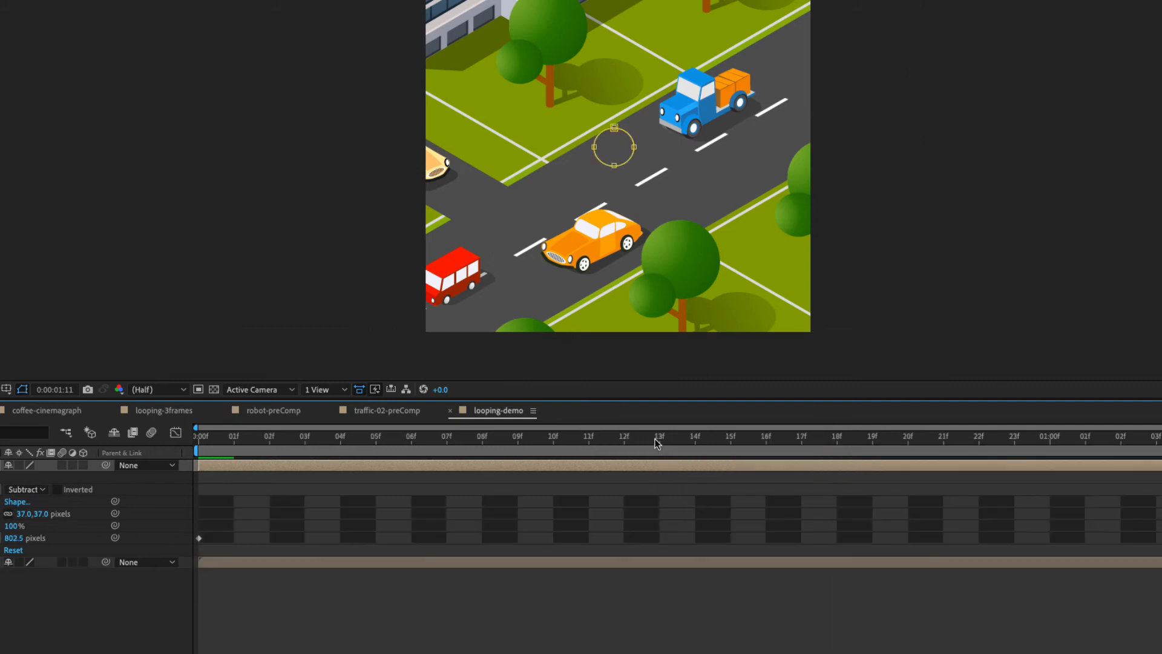
Preview the seamless loop and scrub through the mask transition back to the first frame.
key("space")
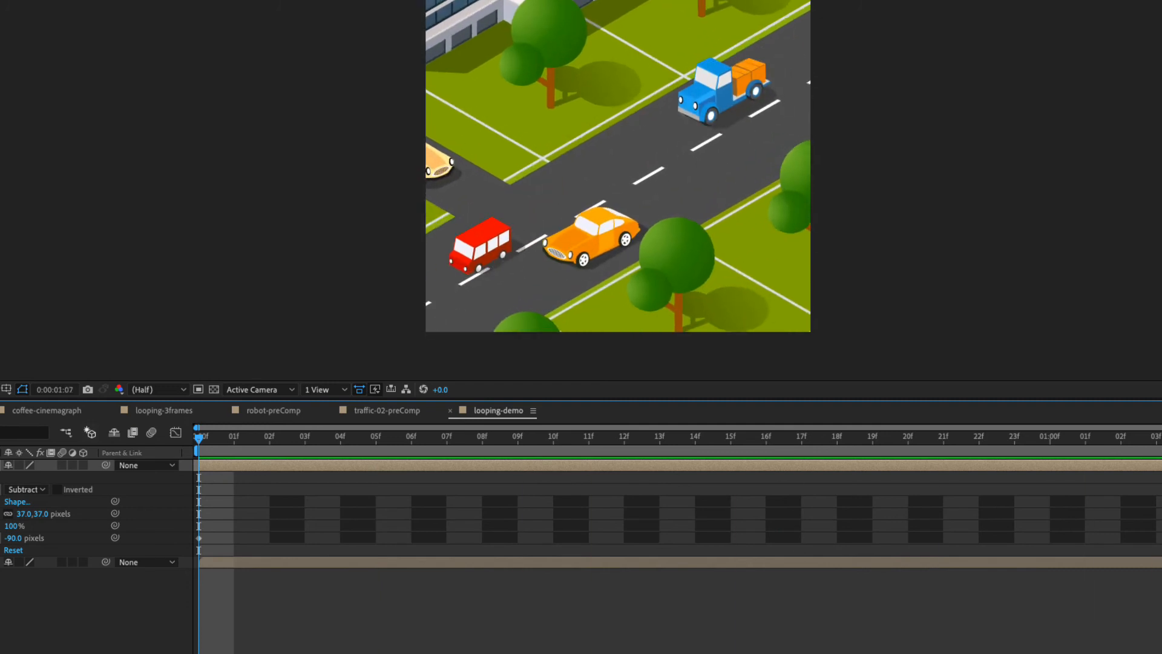
key("space")
left_click_drag(699, 441, 483, 449)
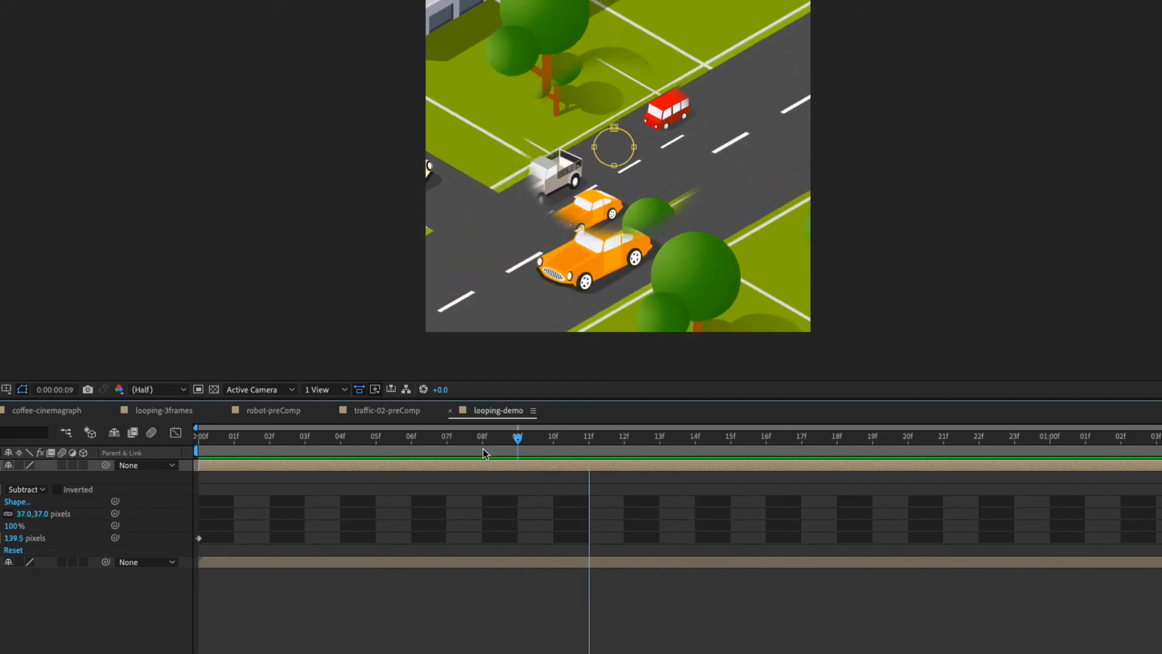
key("space")
key("space")
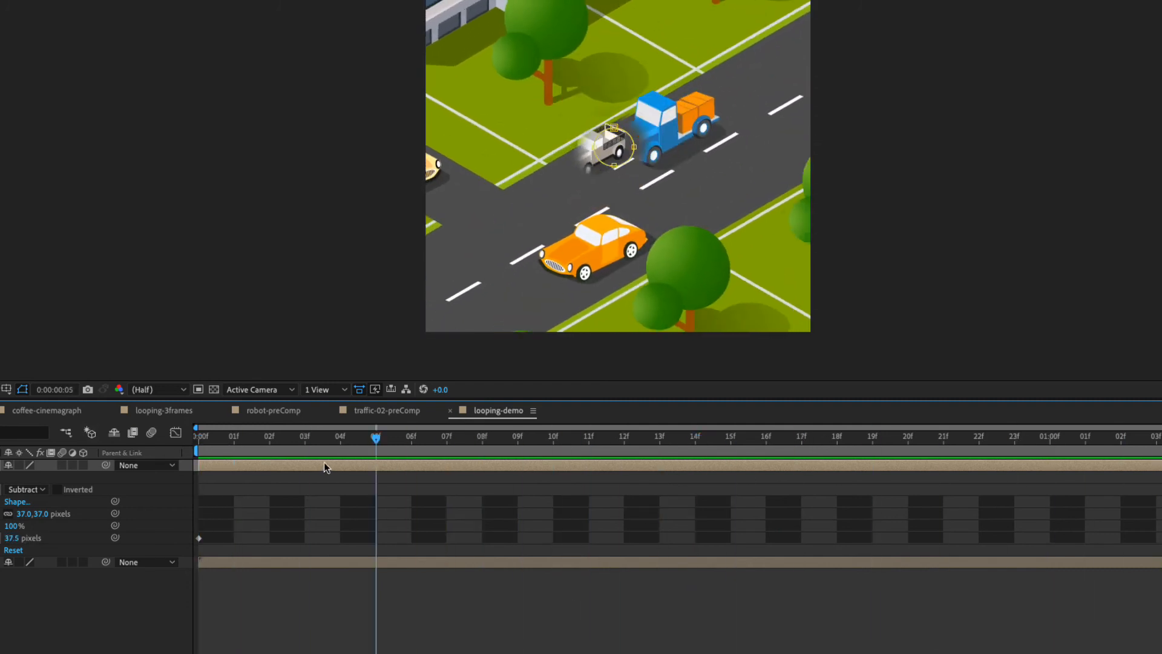
left_click_drag(324, 463, 169, 493)
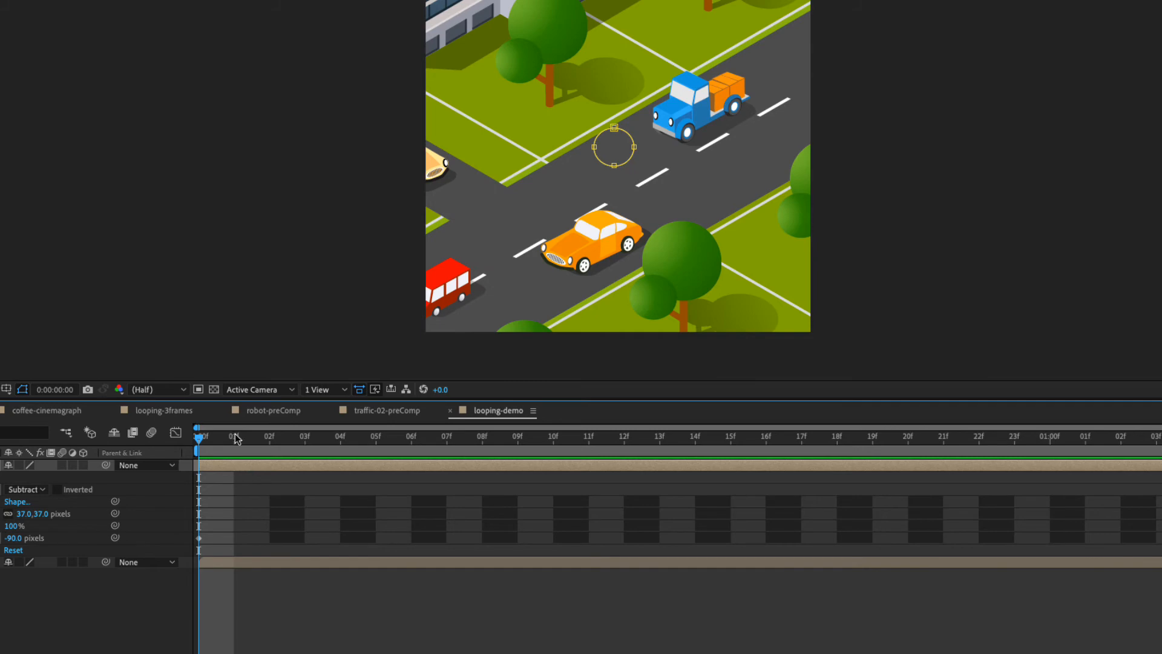
left_click_drag(234, 438, 162, 450)
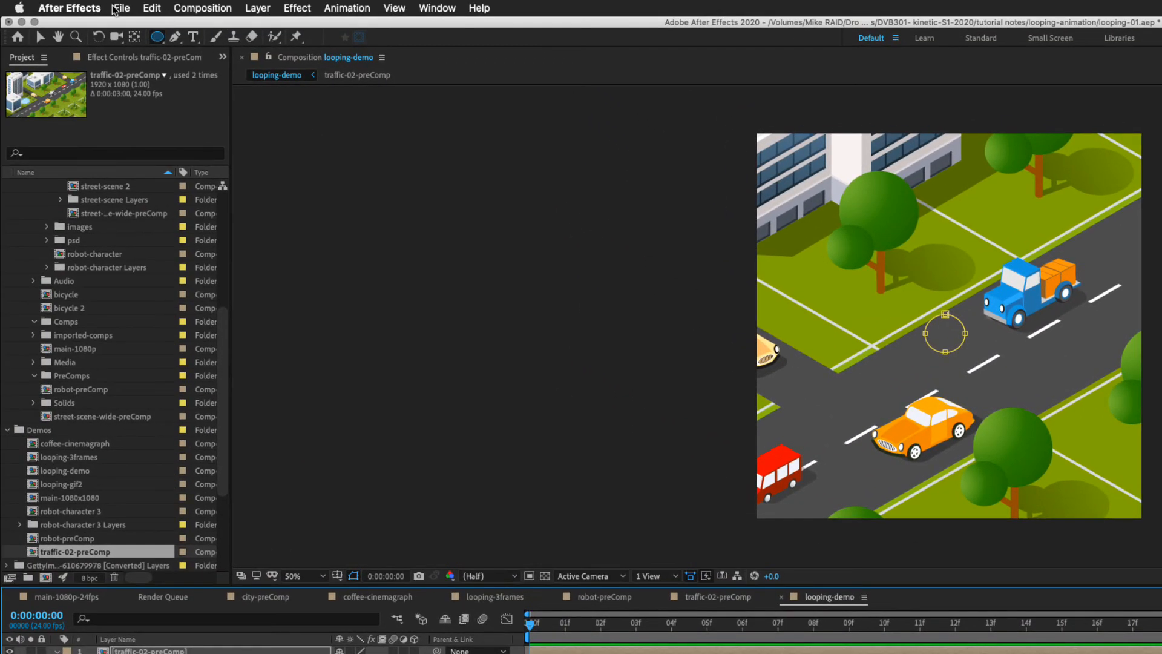
Add the looping-demo composition to the render queue.
left_click(122, 7)
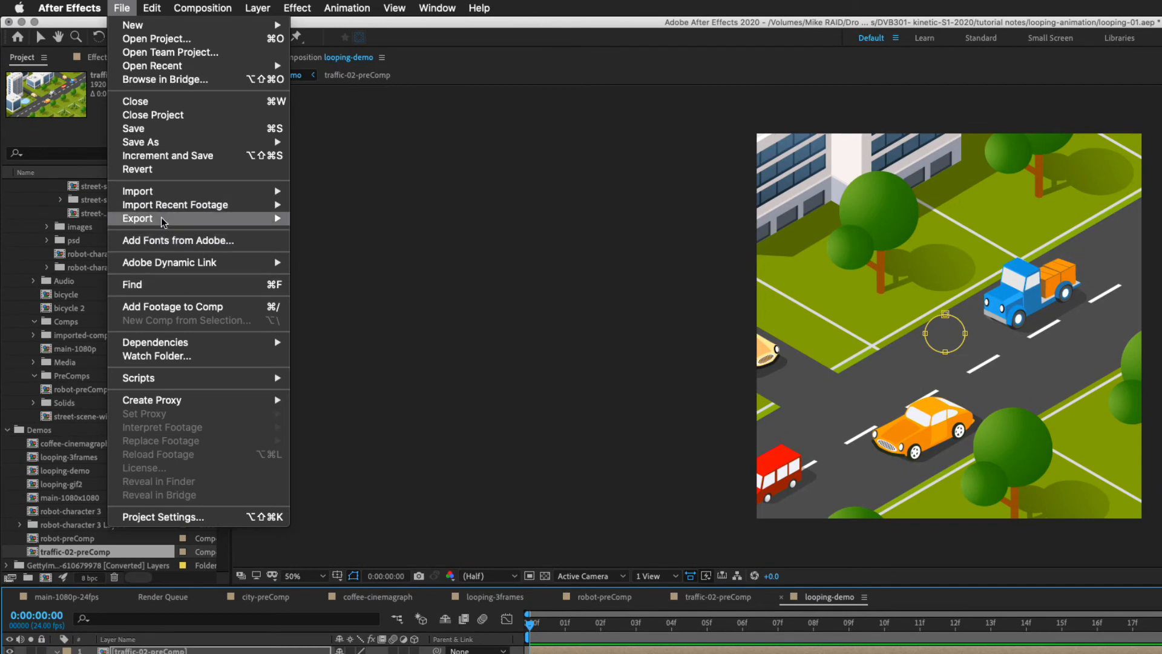
mouse_move(153, 223)
left_click(362, 232)
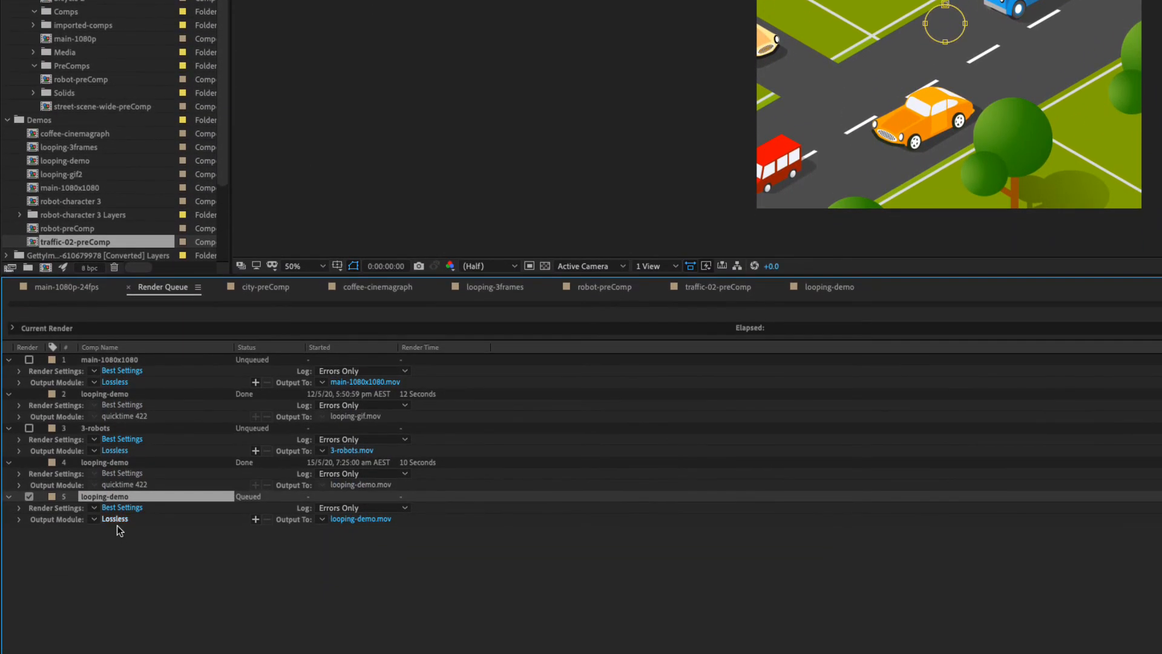
Render the queued looping-demo composition with the quicktime 422 output module.
left_click(115, 519)
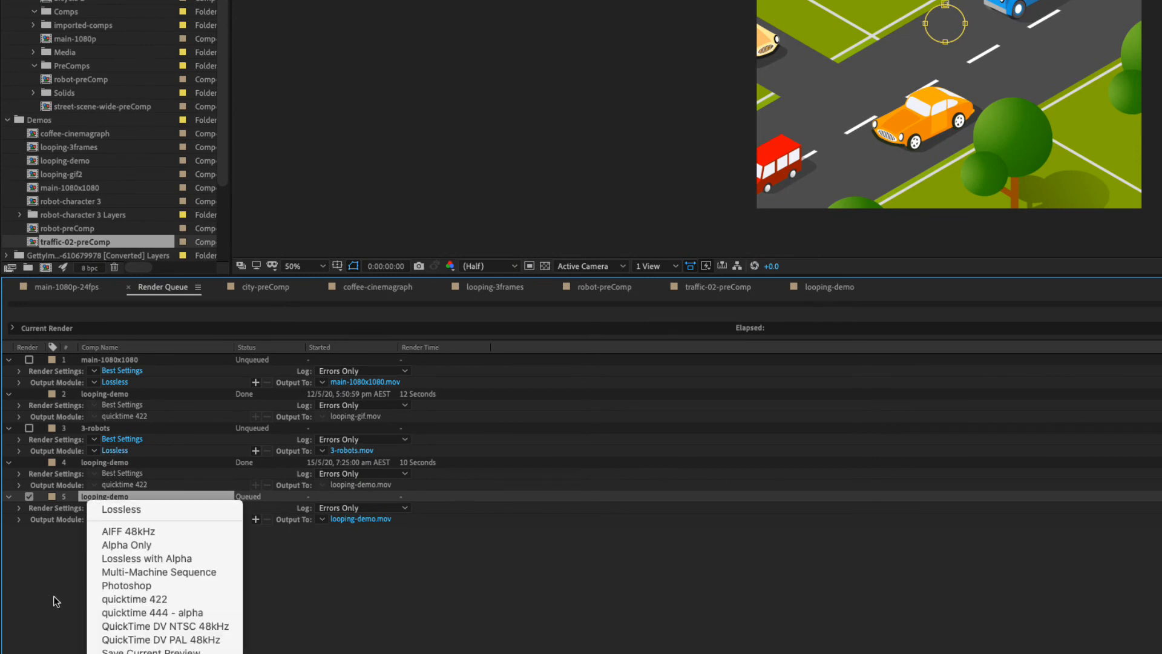
left_click(146, 599)
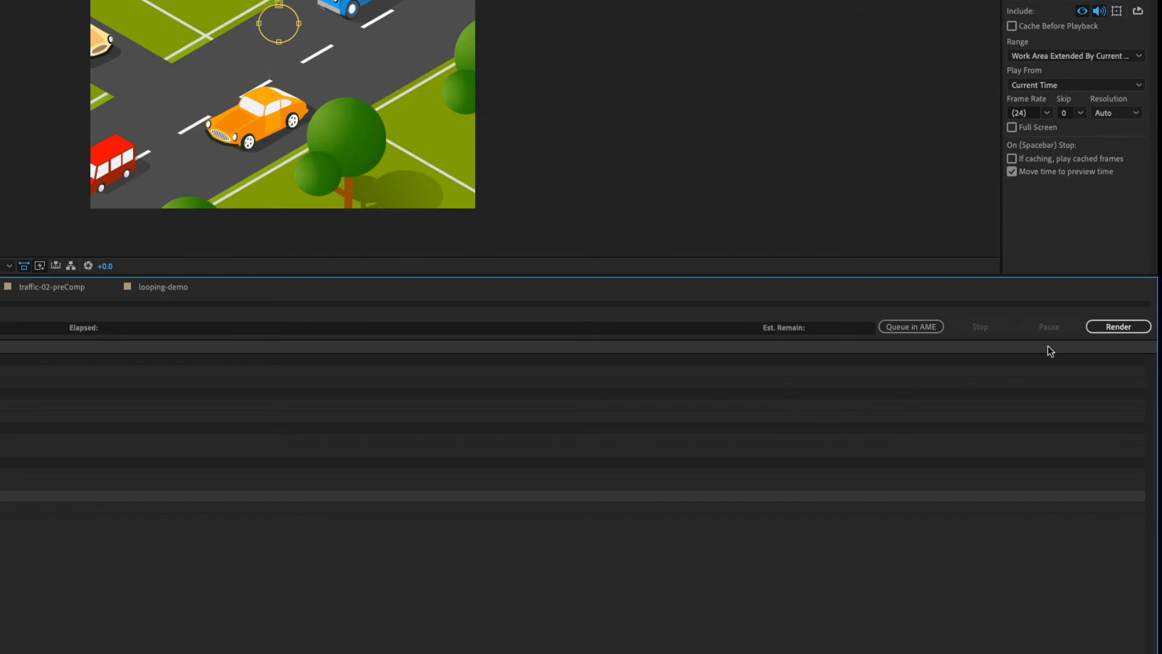
left_click(1110, 330)
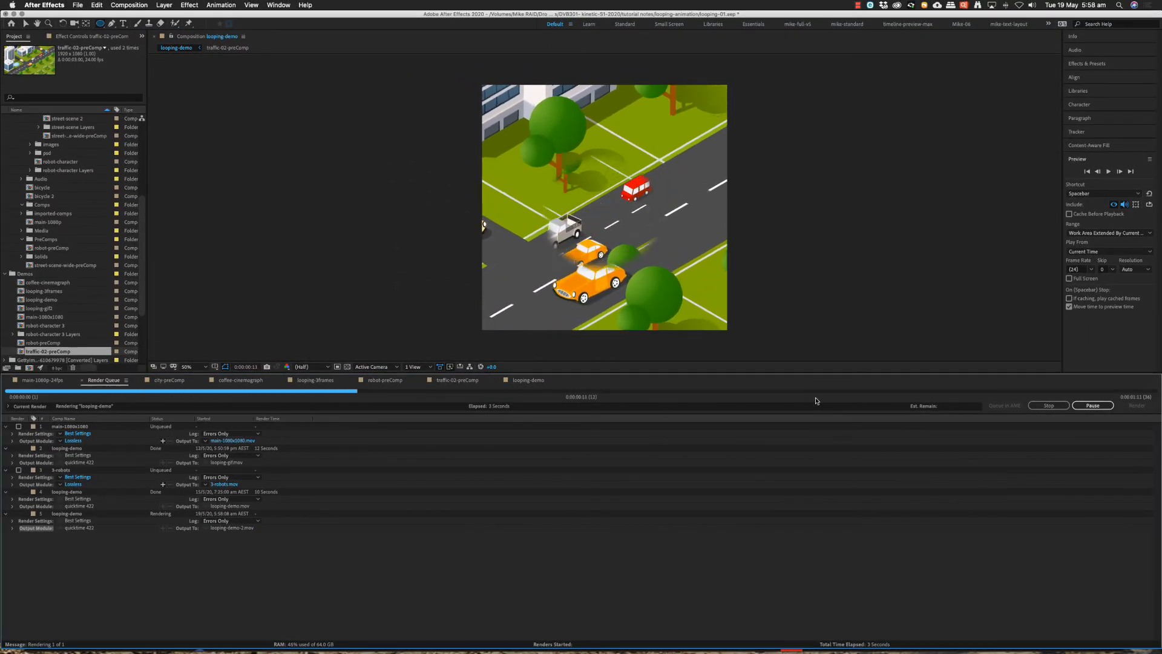
Switch to Photoshop and open the rendered video looping-demo-2.mov from the looping-exports folder.
key("super+Tab")
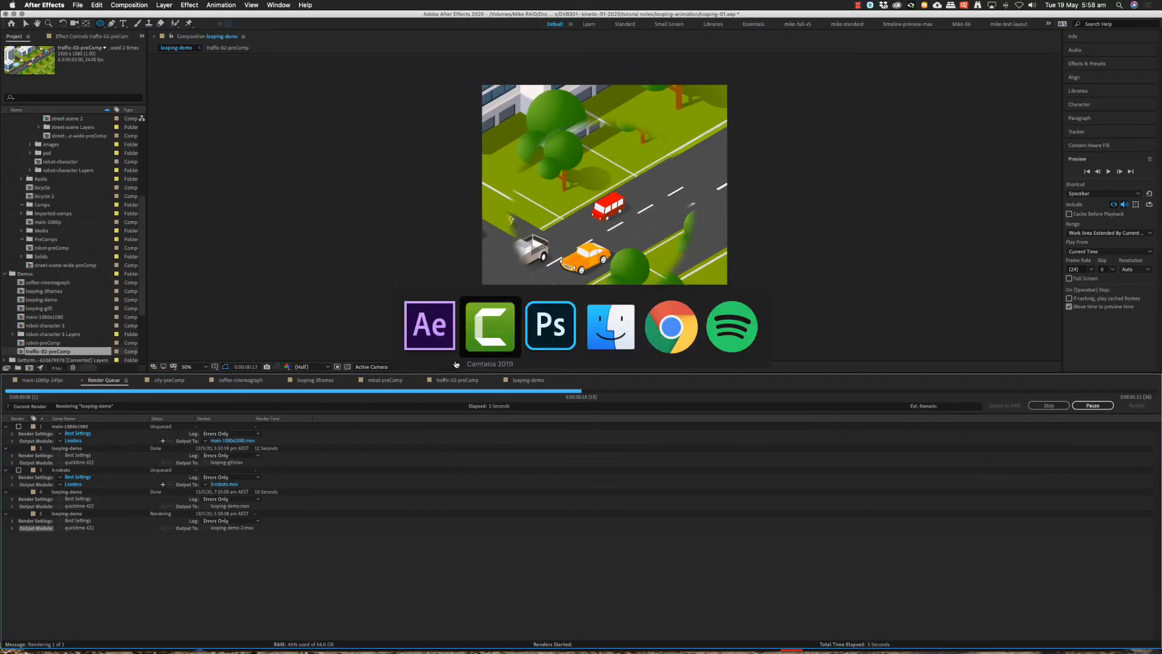
left_click(550, 335)
left_click(303, 67)
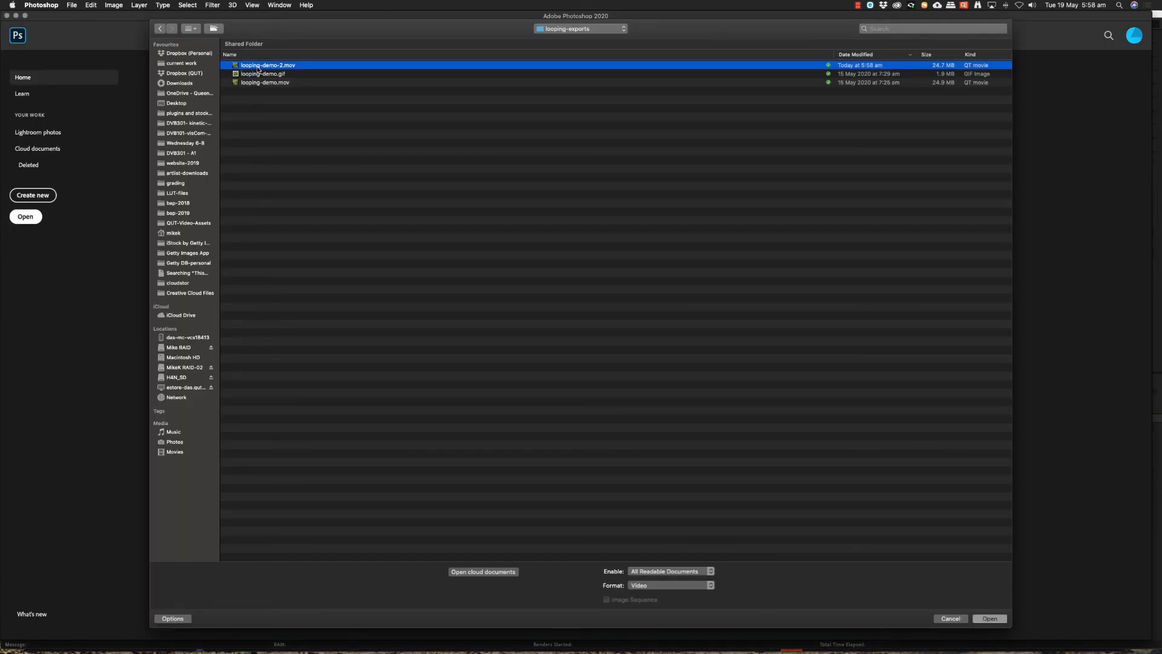
key("Return")
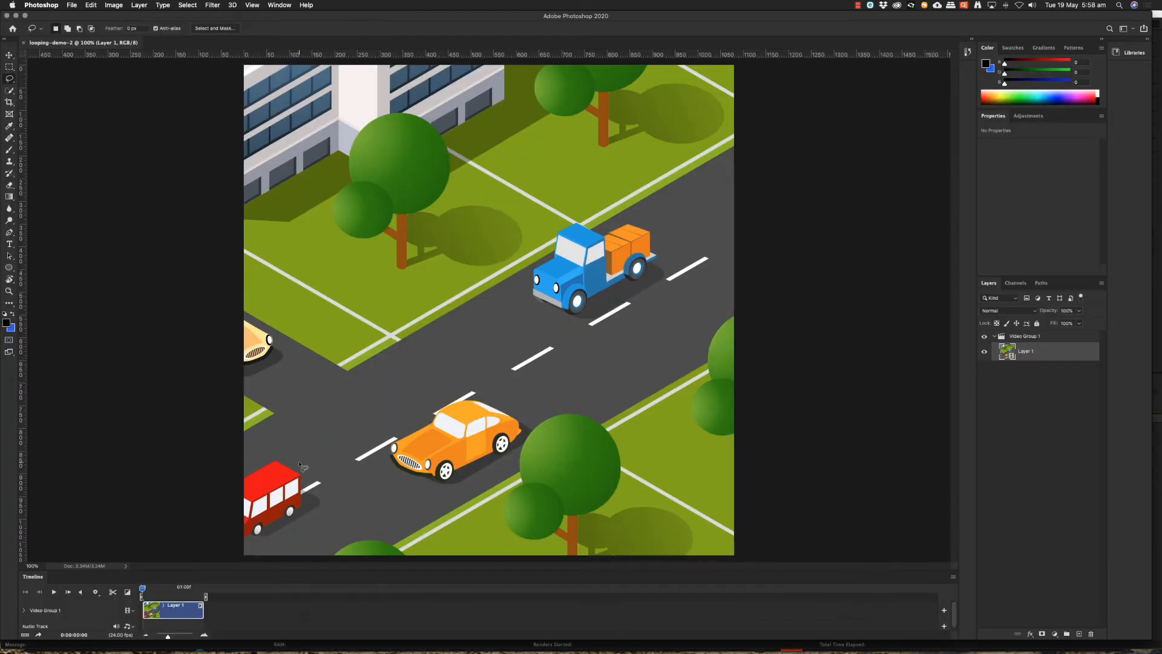
Play back the imported video and scrub through its first frames.
key("space")
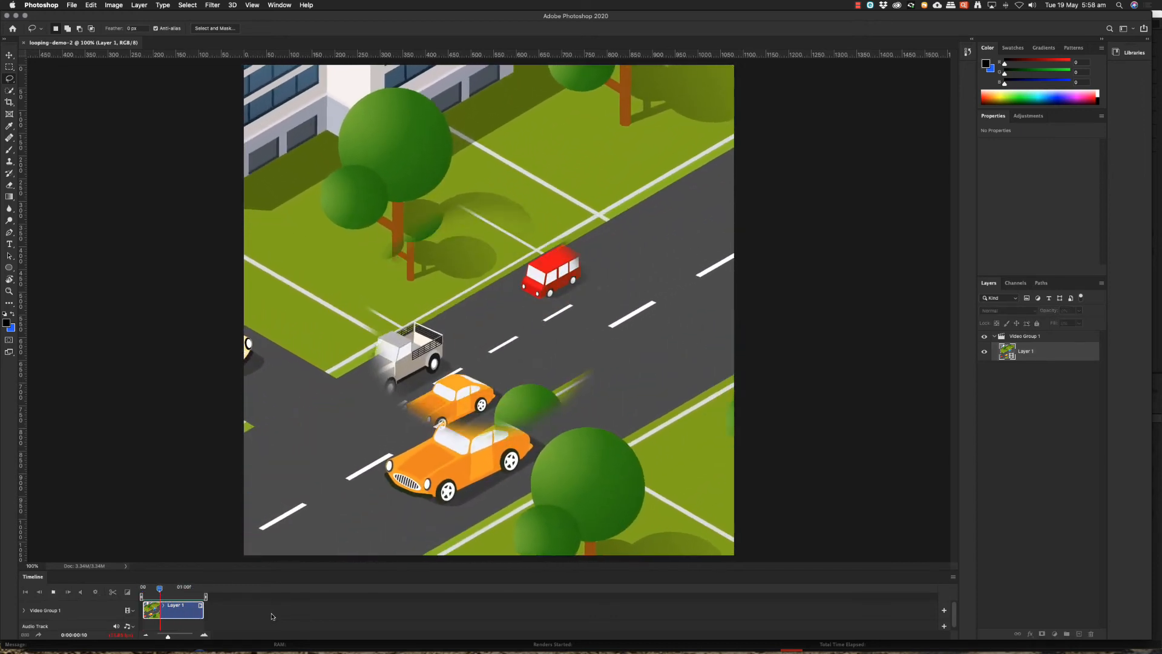
key("space")
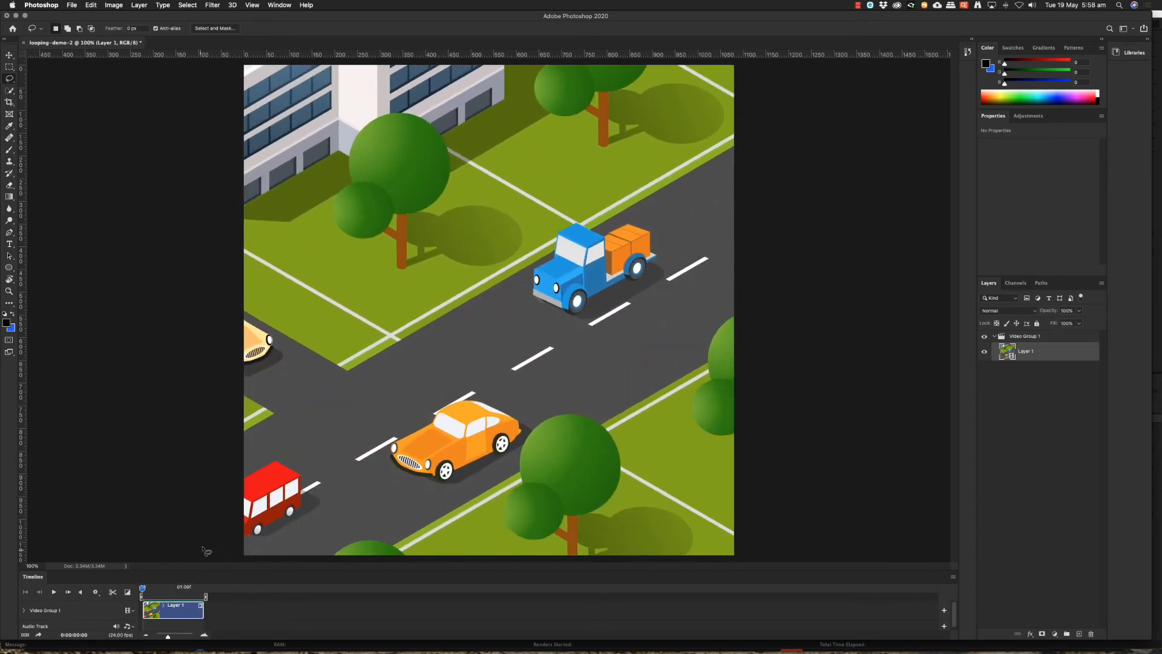
mouse_move(142, 588)
left_mouse_down()
mouse_move(186, 588)
mouse_move(146, 589)
left_mouse_up()
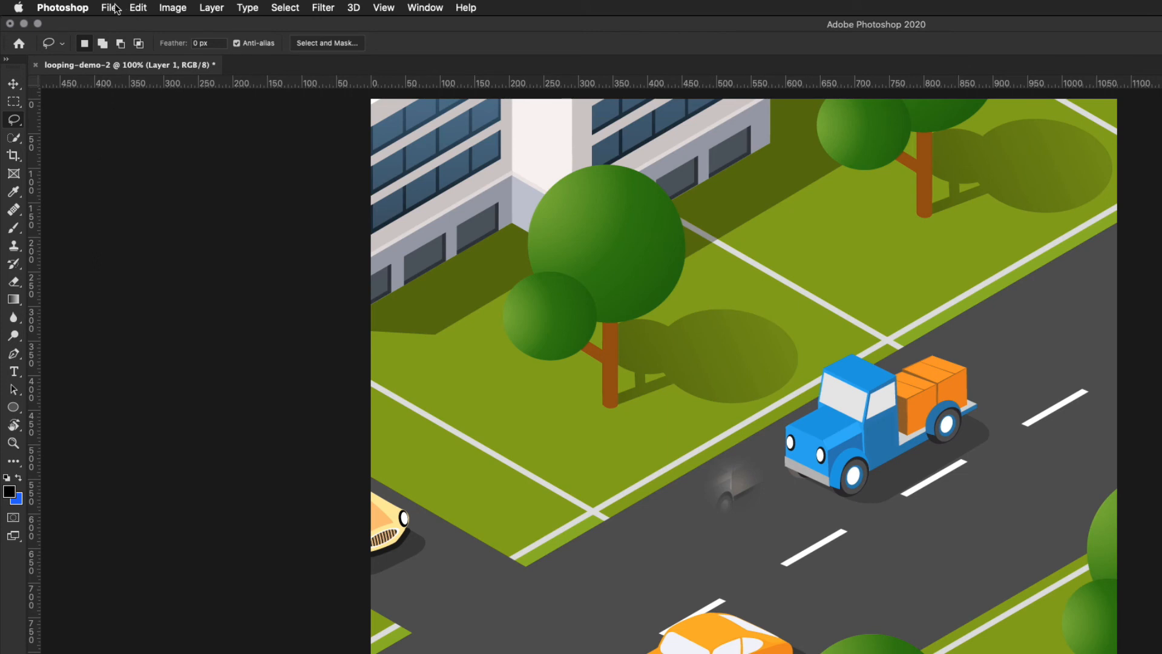
Open the Save for Web (Legacy) export for the video and look through the available format presets.
left_click(112, 8)
mouse_move(124, 199)
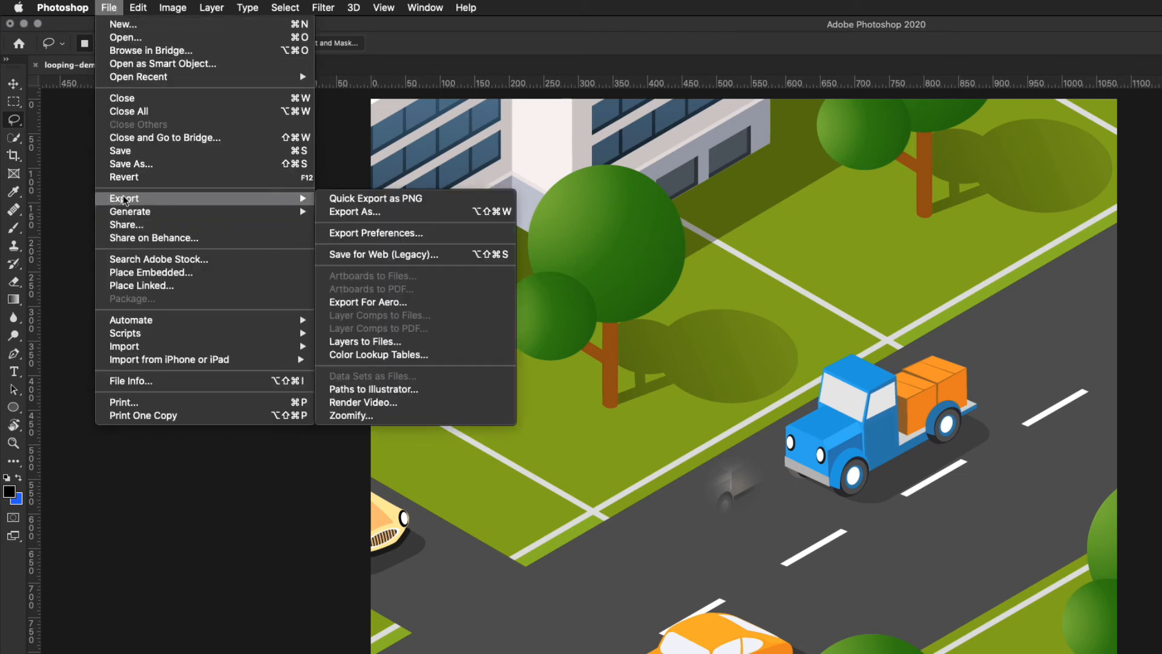
left_click(403, 255)
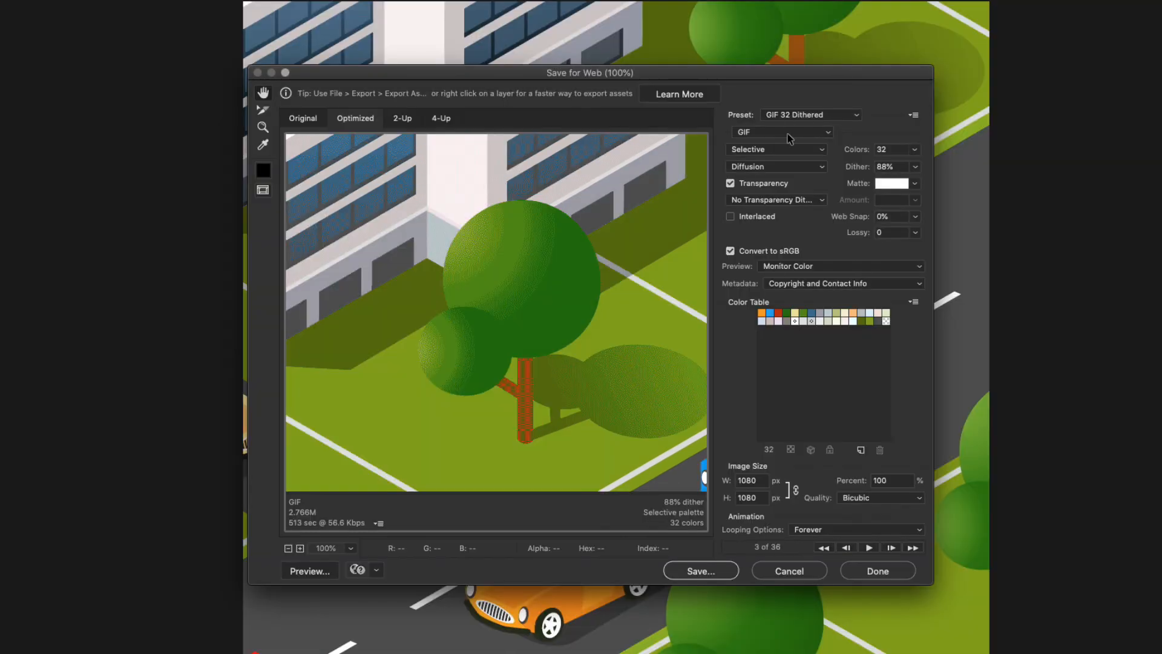
left_click(854, 116)
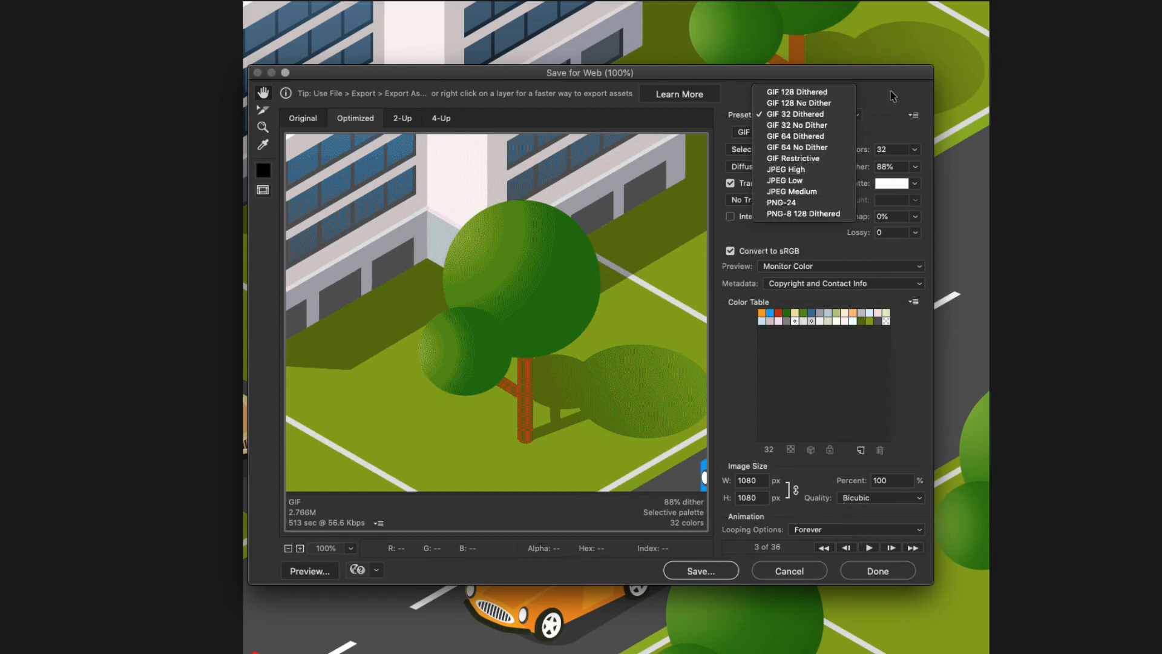
left_click(911, 97)
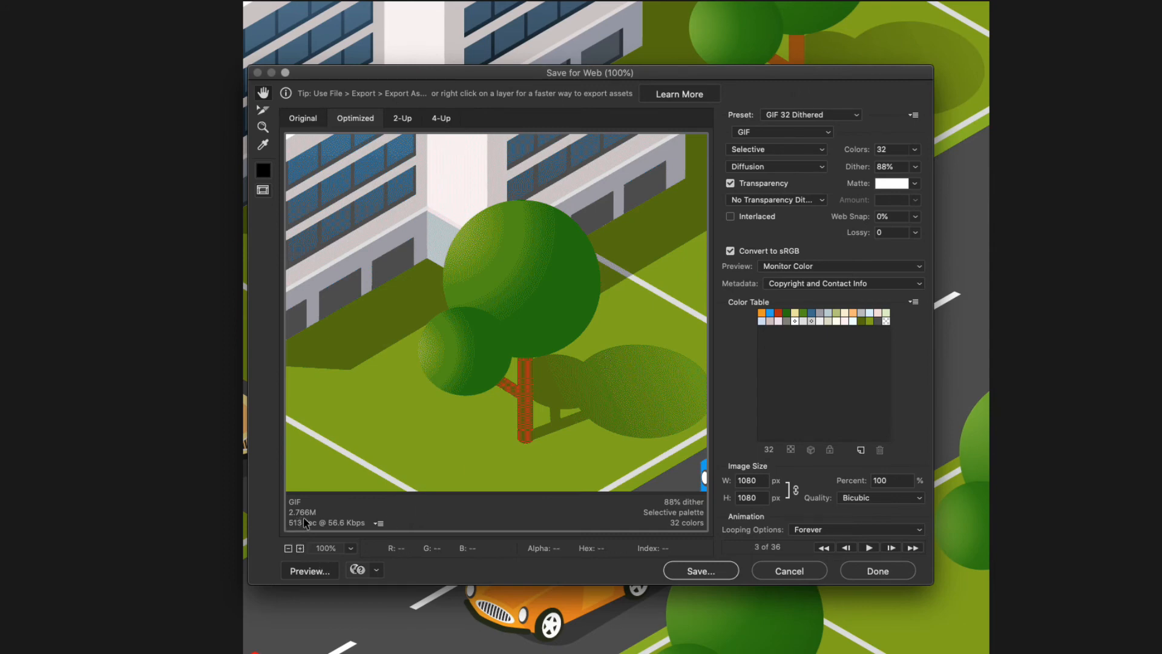
Set the exported image width to 500 px and apply the GIF 128 Dithered preset.
left_click(759, 482)
type("500")
key("Tab")
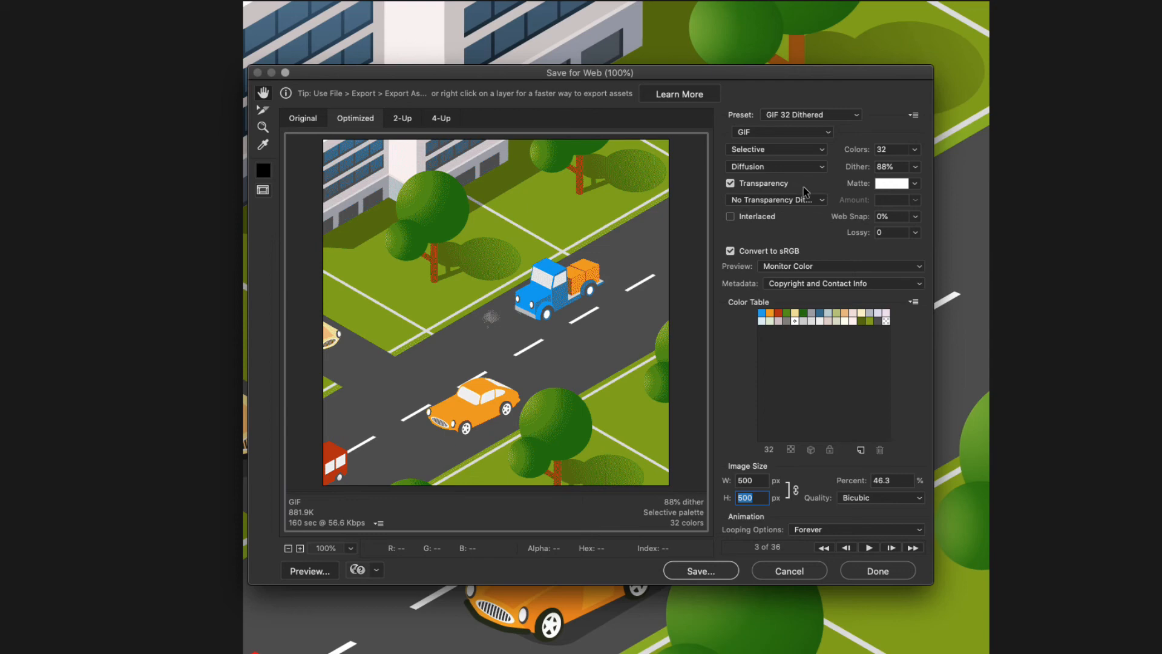
left_click(851, 119)
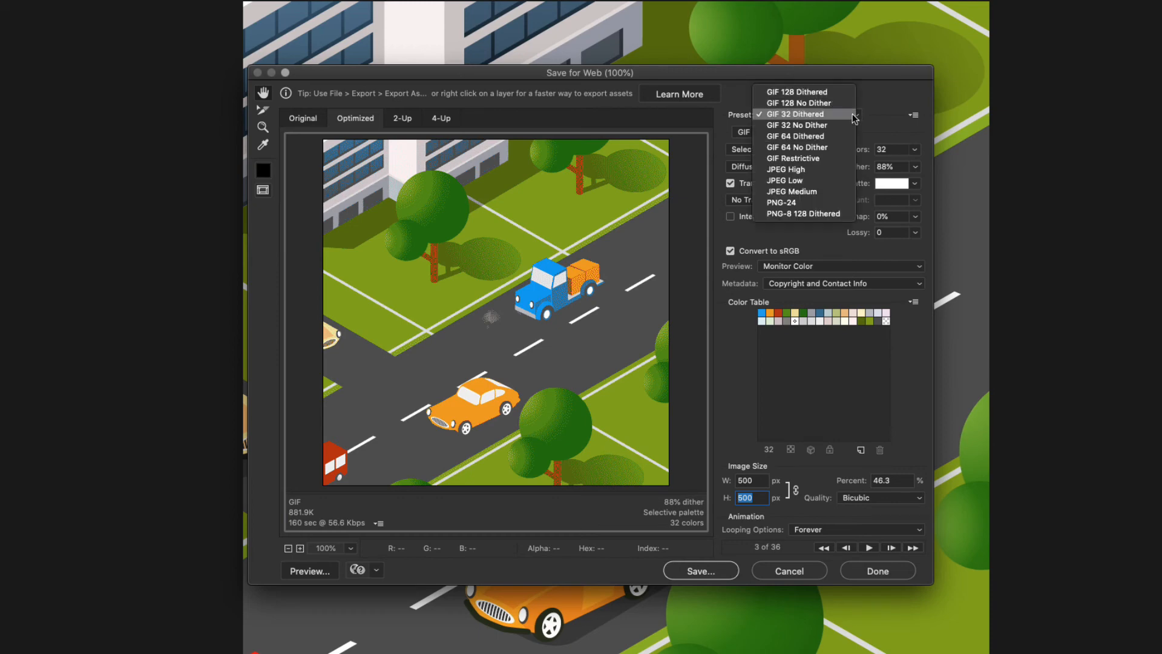
left_click(796, 92)
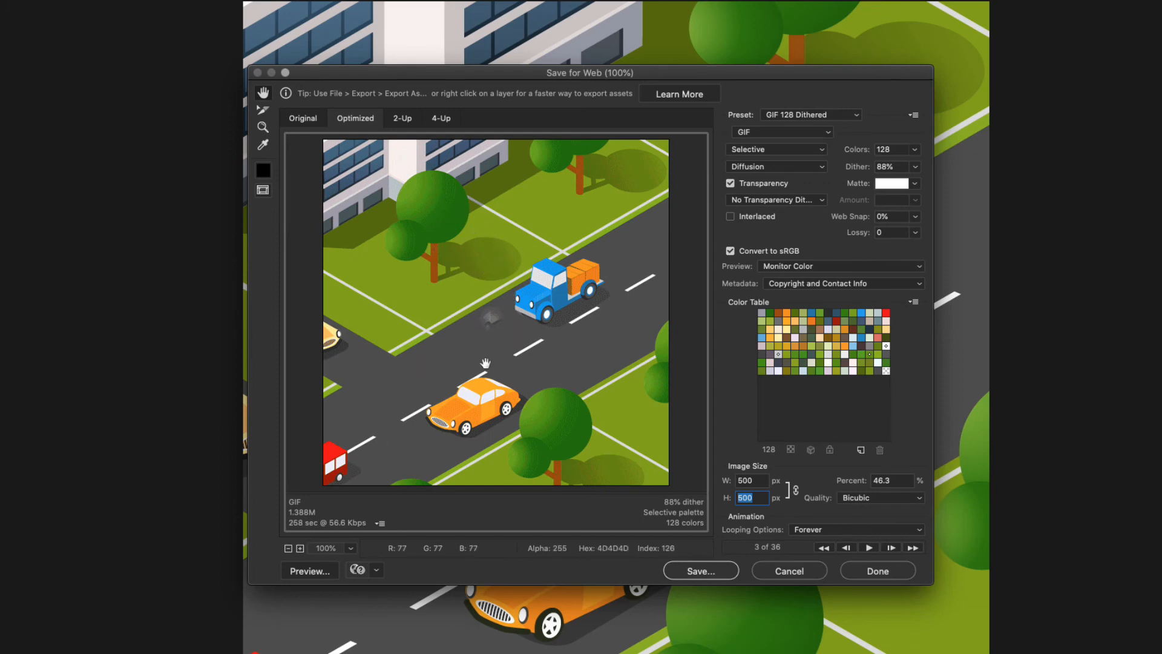
left_click(508, 359)
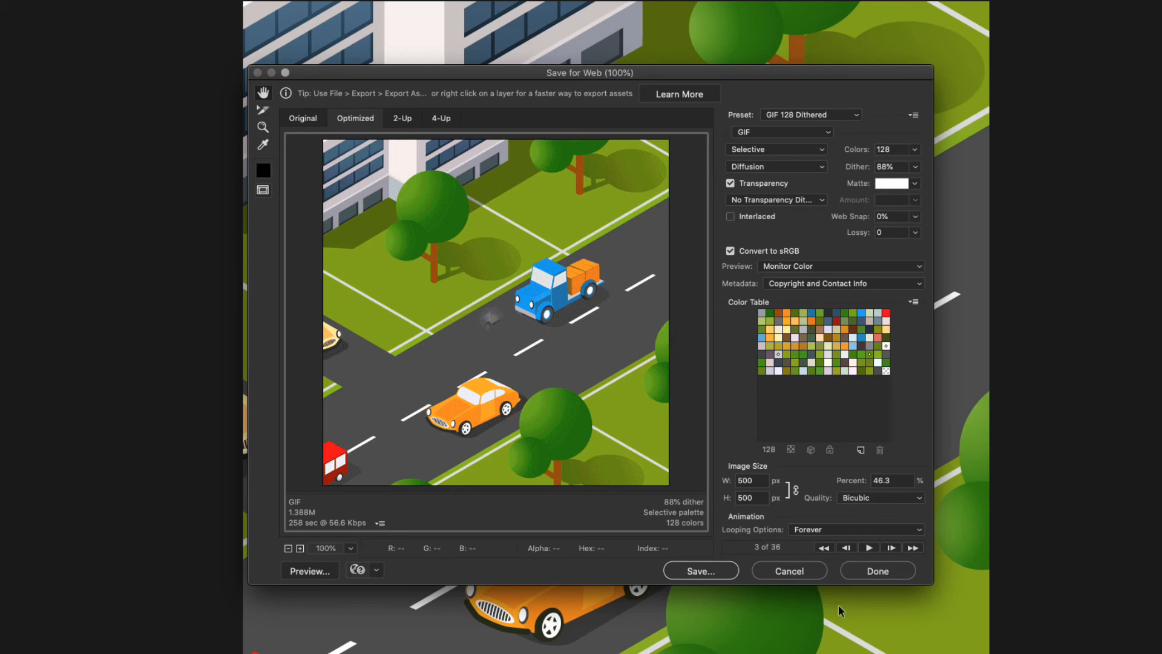
Save the optimized GIF as looping-demo-2.gif in the looping-exports folder and open it in Chrome to preview the loop.
left_click(706, 571)
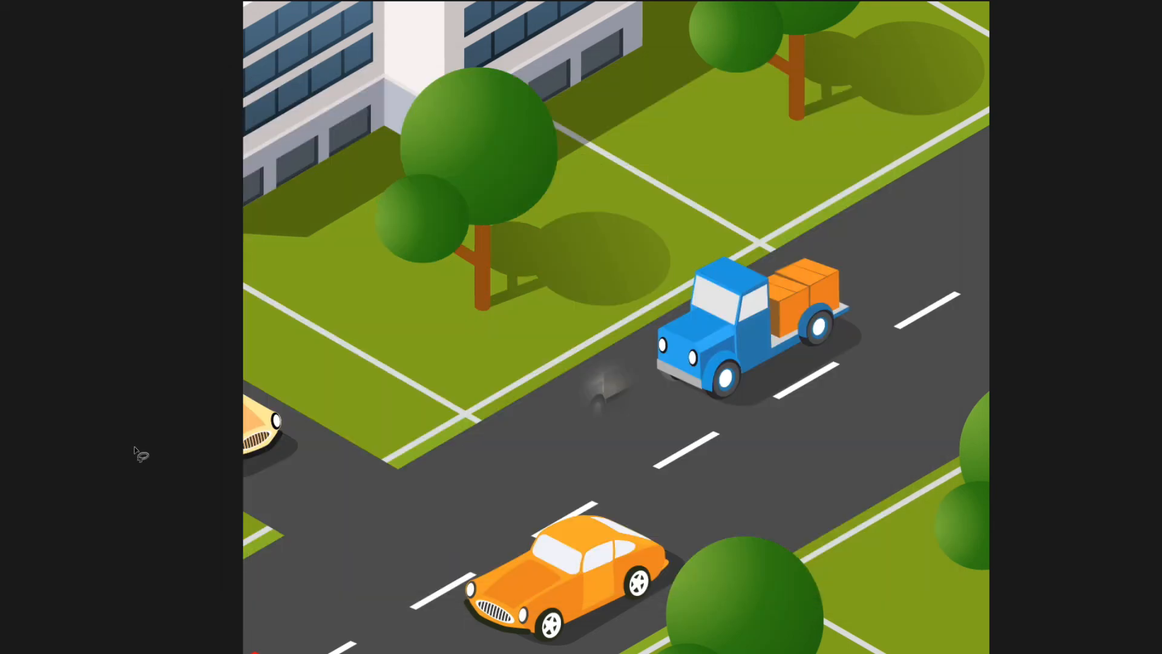
key("super+Tab")
left_click(641, 419)
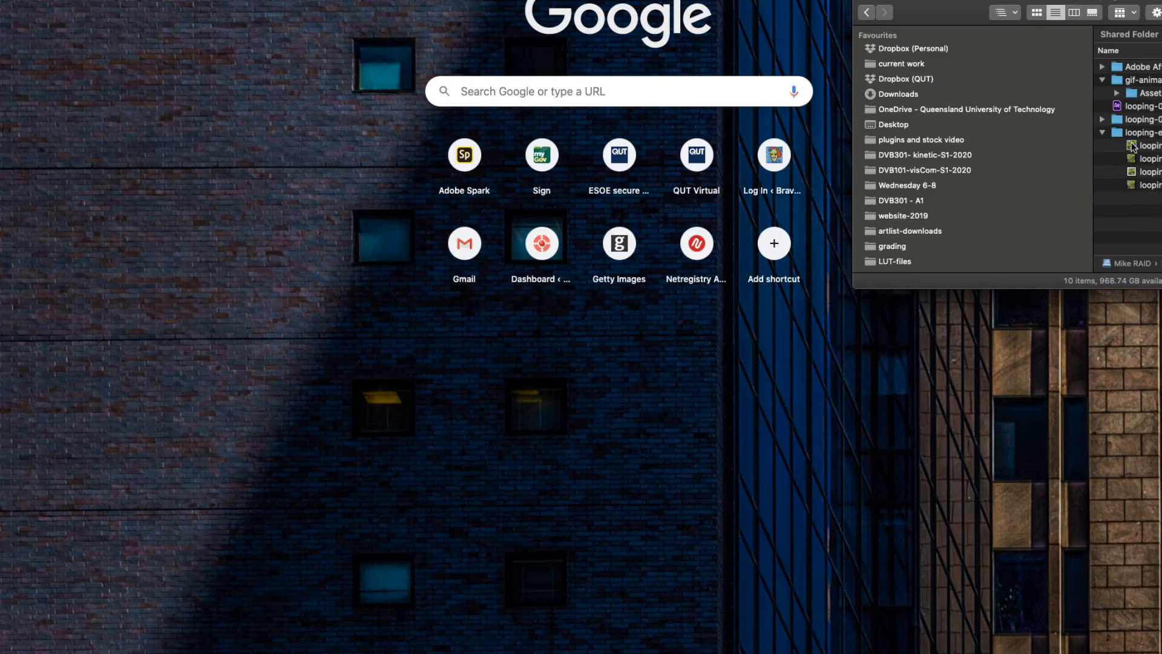
left_click_drag(1132, 147, 169, 249)
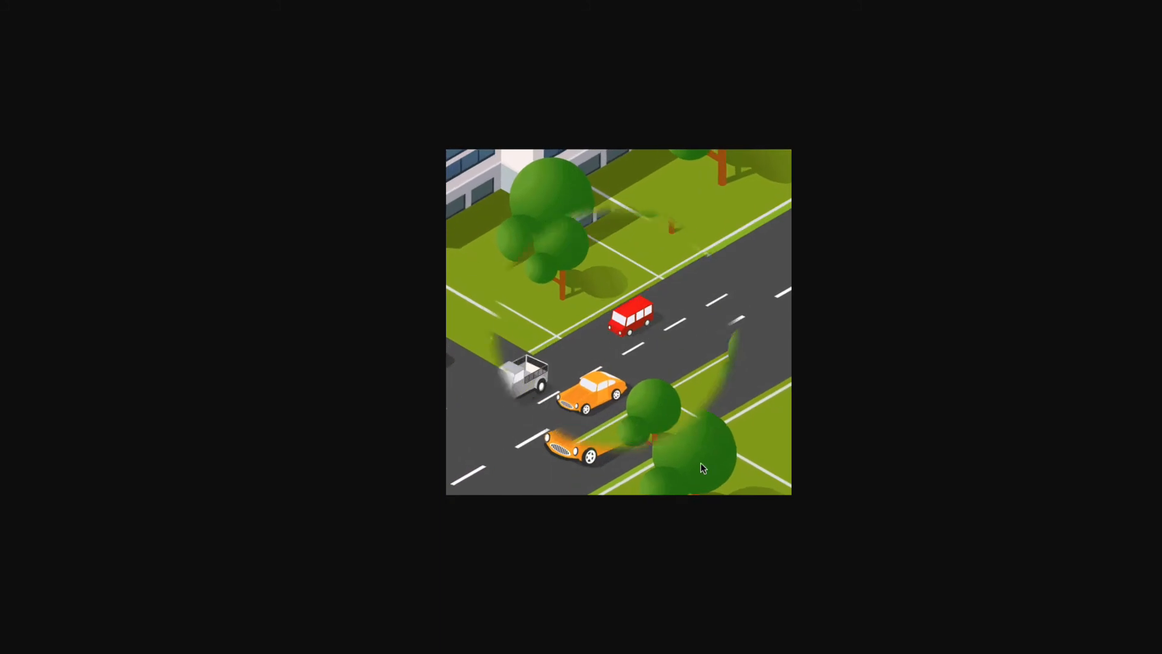
Switch to Photoshop and close the looping-demo-2 video document without saving changes.
key("super+Tab")
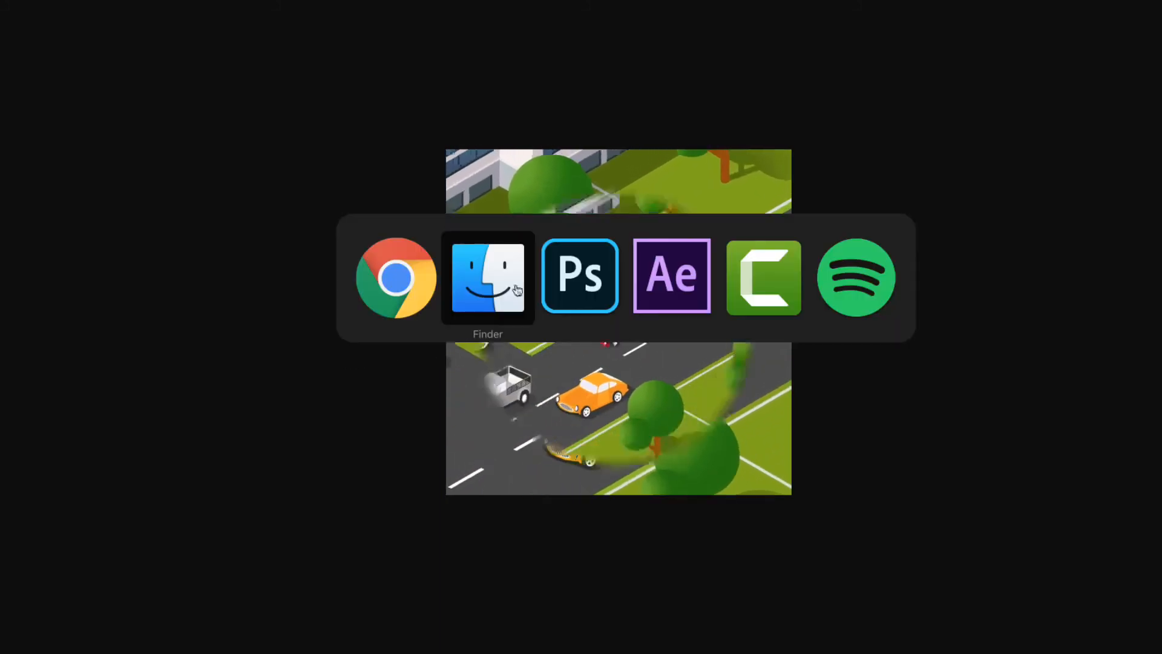
left_click(596, 289)
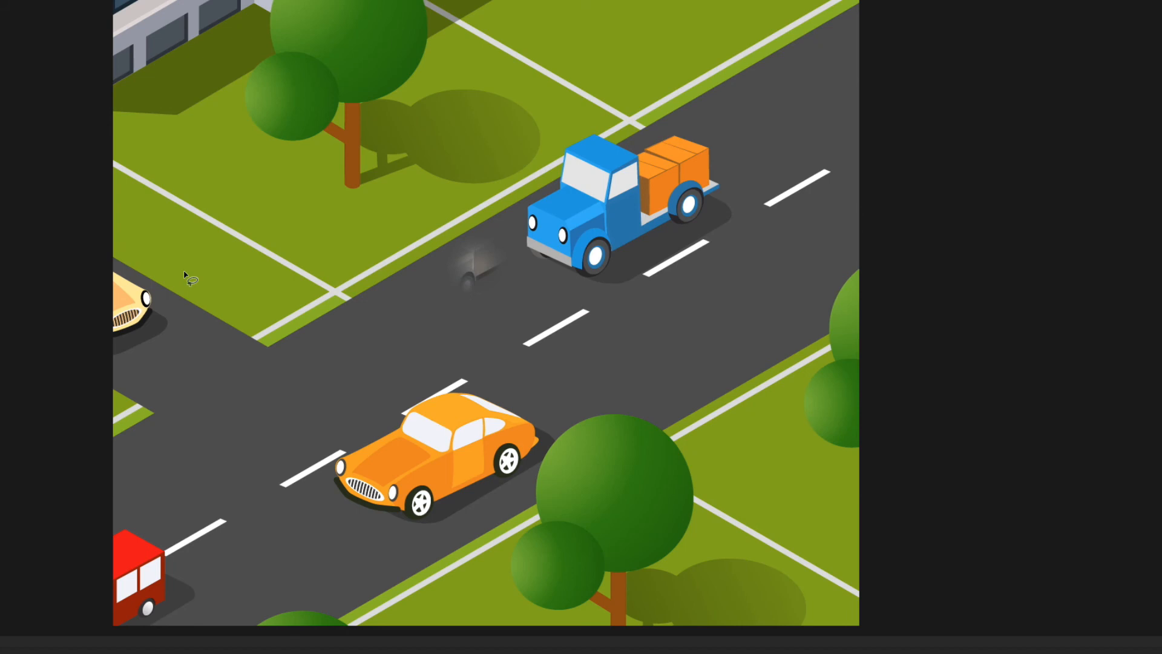
key("super+w")
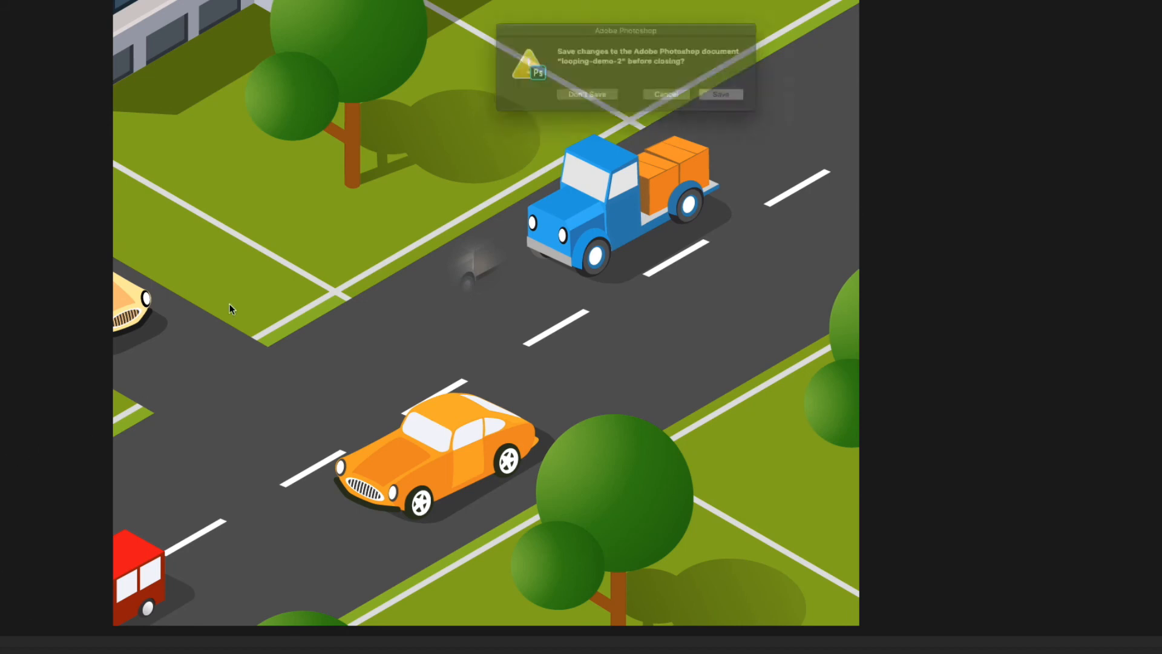
left_click(581, 100)
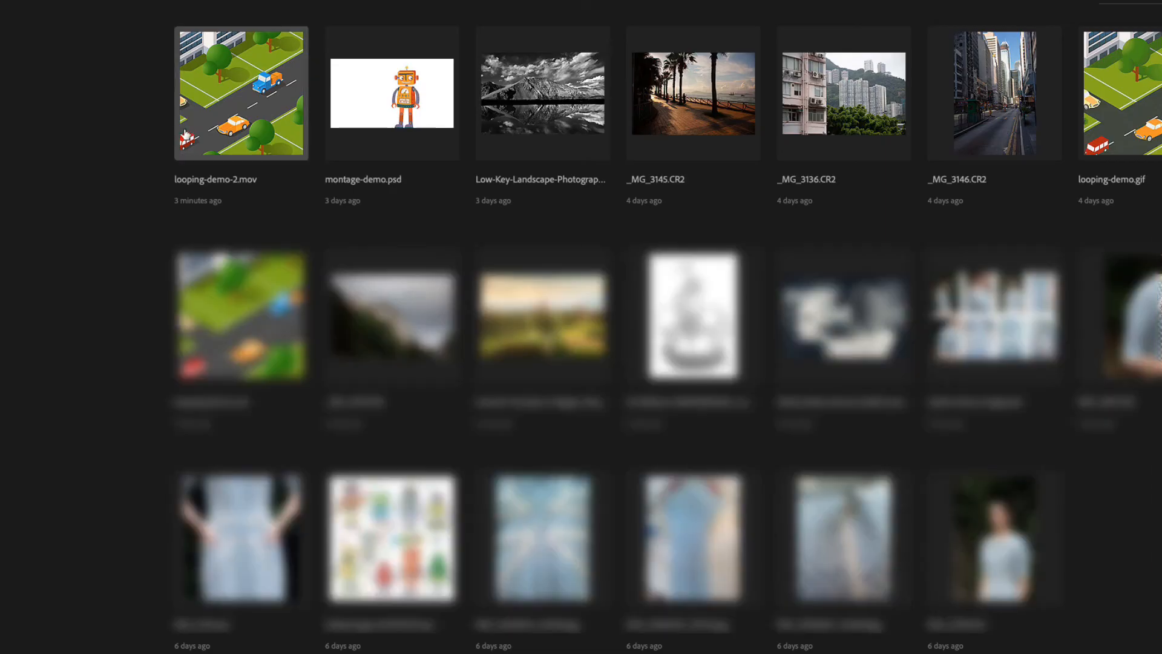
Open looping-demo-2.gif from the looping-exports folder.
key("super+o")
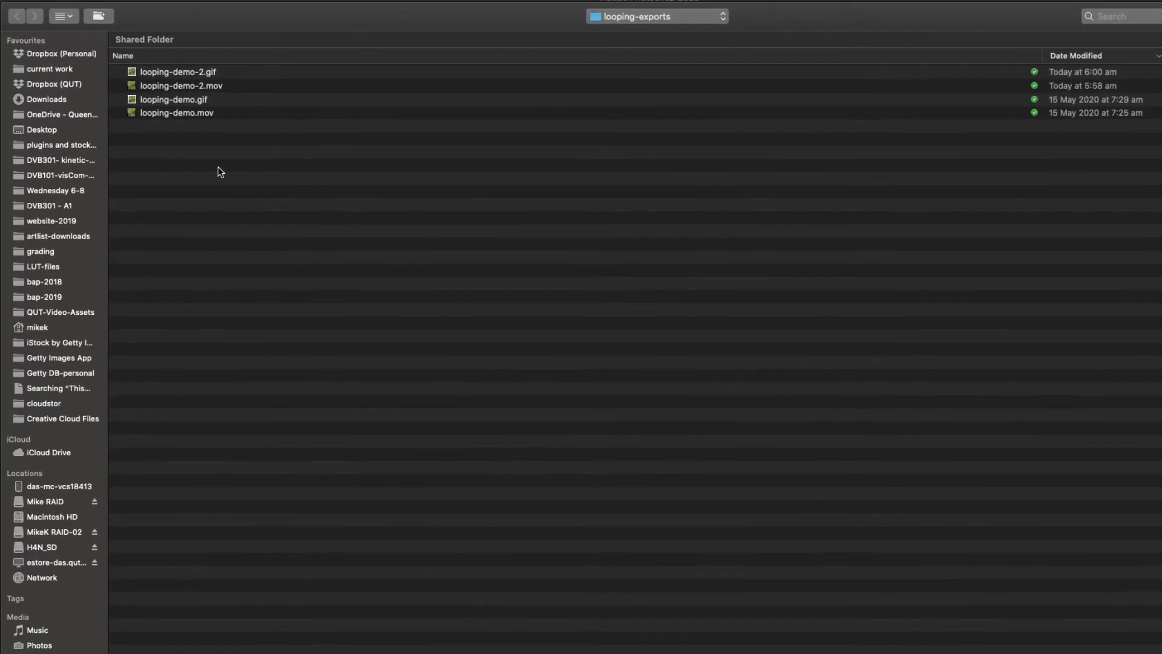
left_click(133, 74)
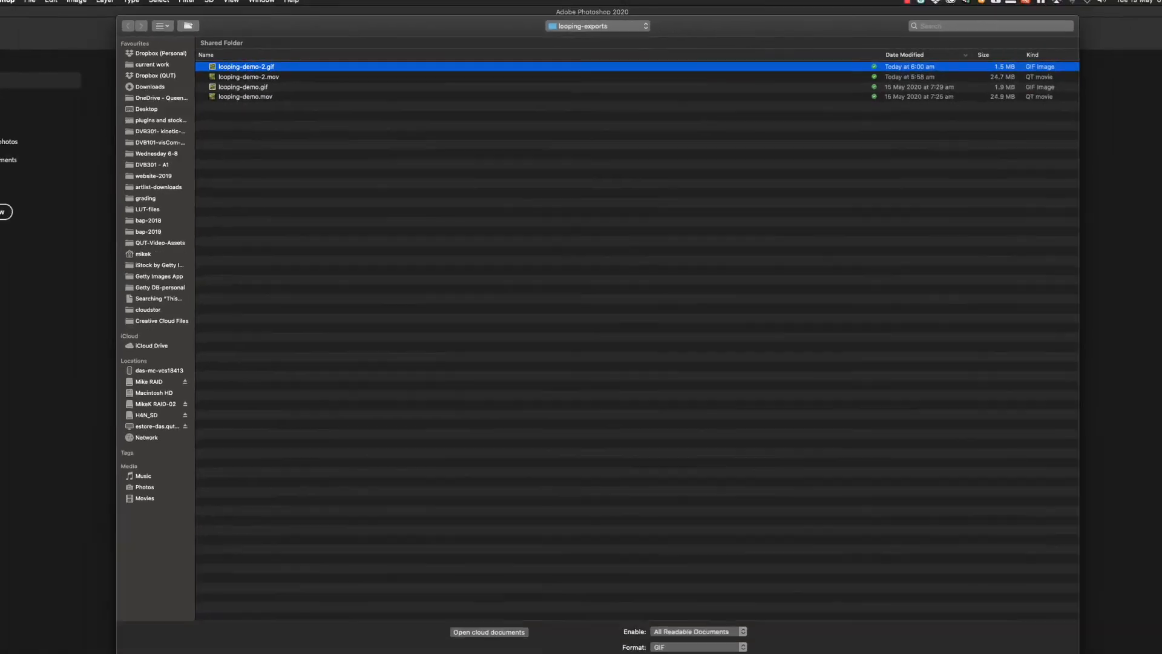
left_click(952, 601)
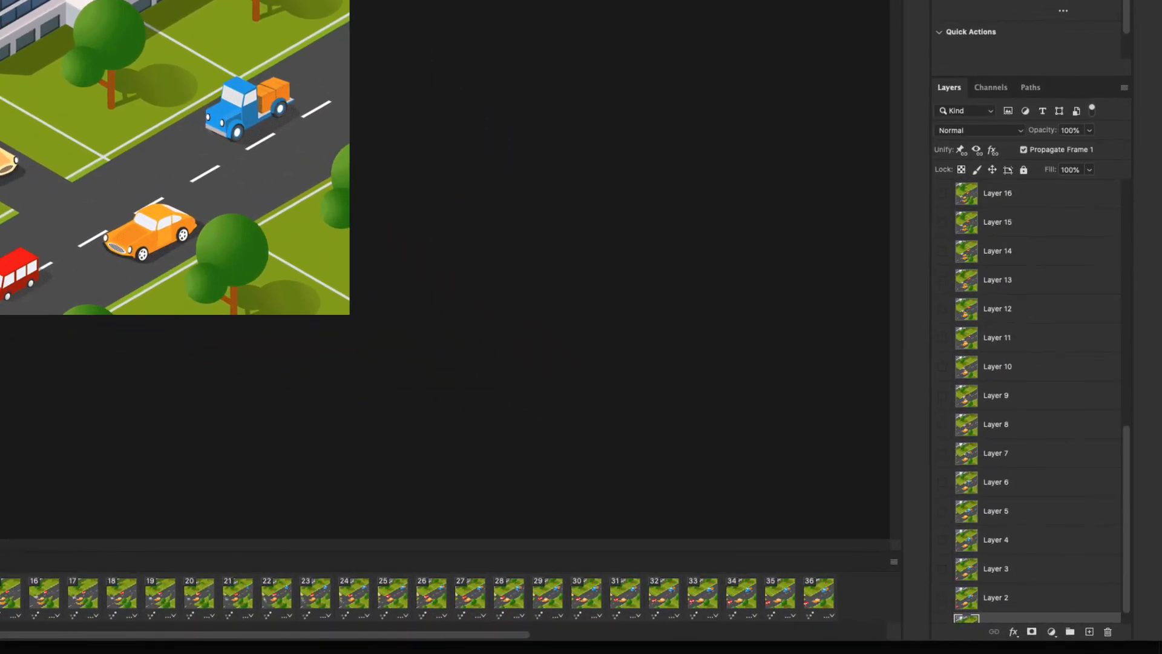
Set the delay of the last animation frame, frame 36, to a custom 5 seconds.
left_click(93, 604)
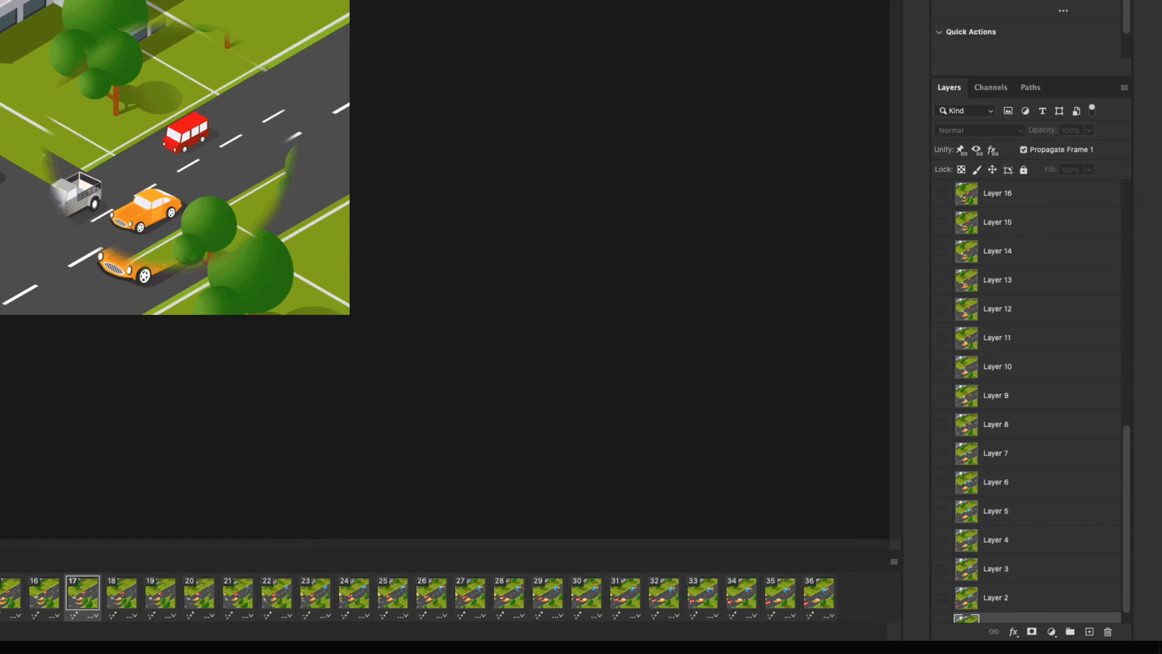
left_click(821, 599)
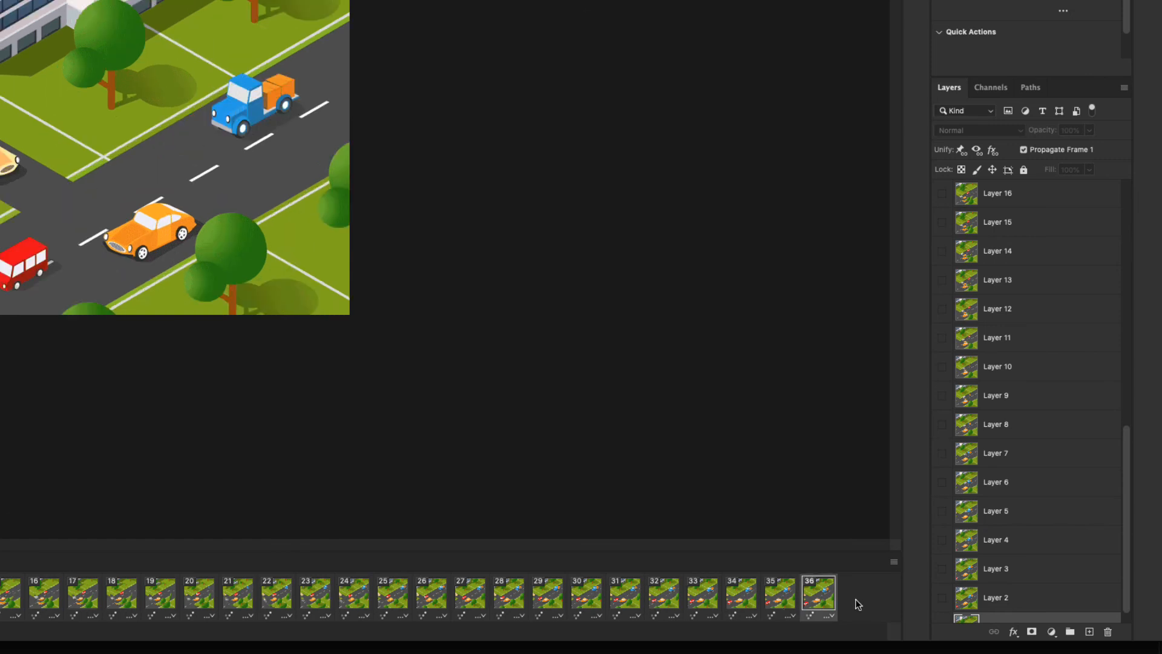
left_click(832, 619)
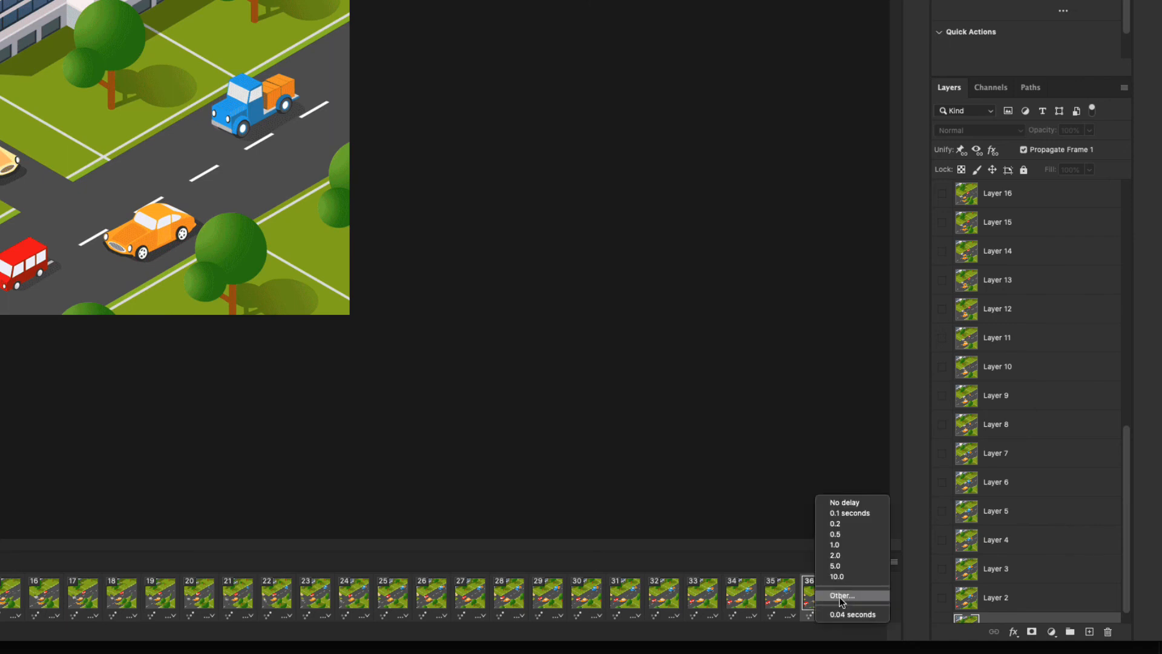
left_click(841, 596)
type("5")
key("Return")
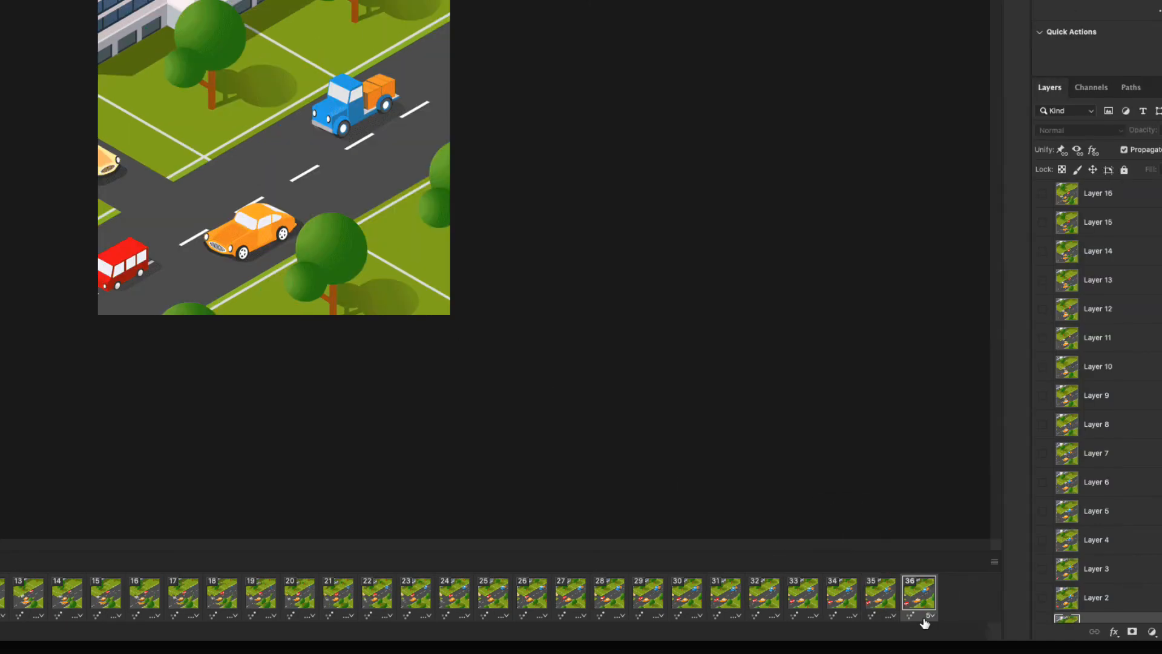
left_click(930, 617)
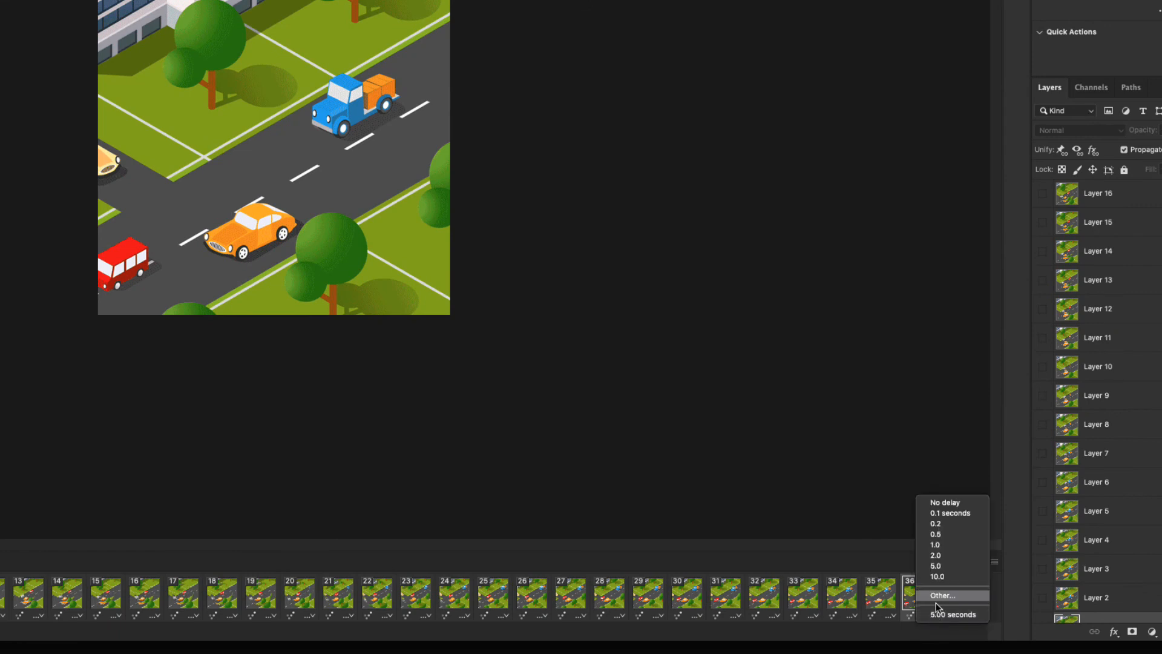
left_click(939, 596)
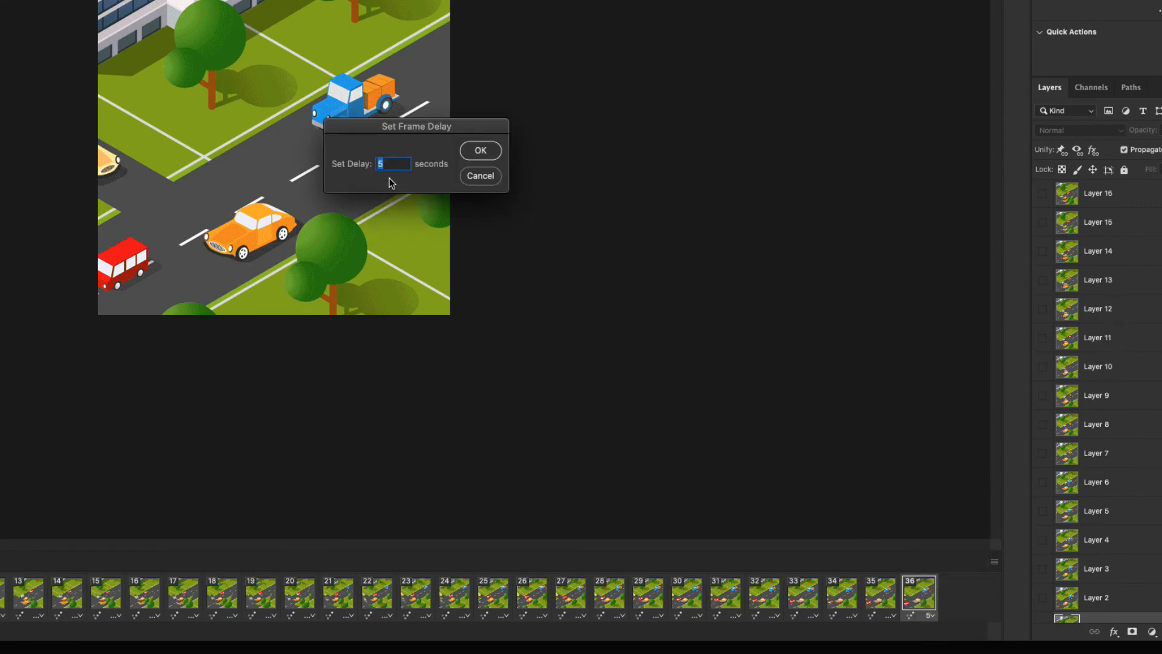
key("Return")
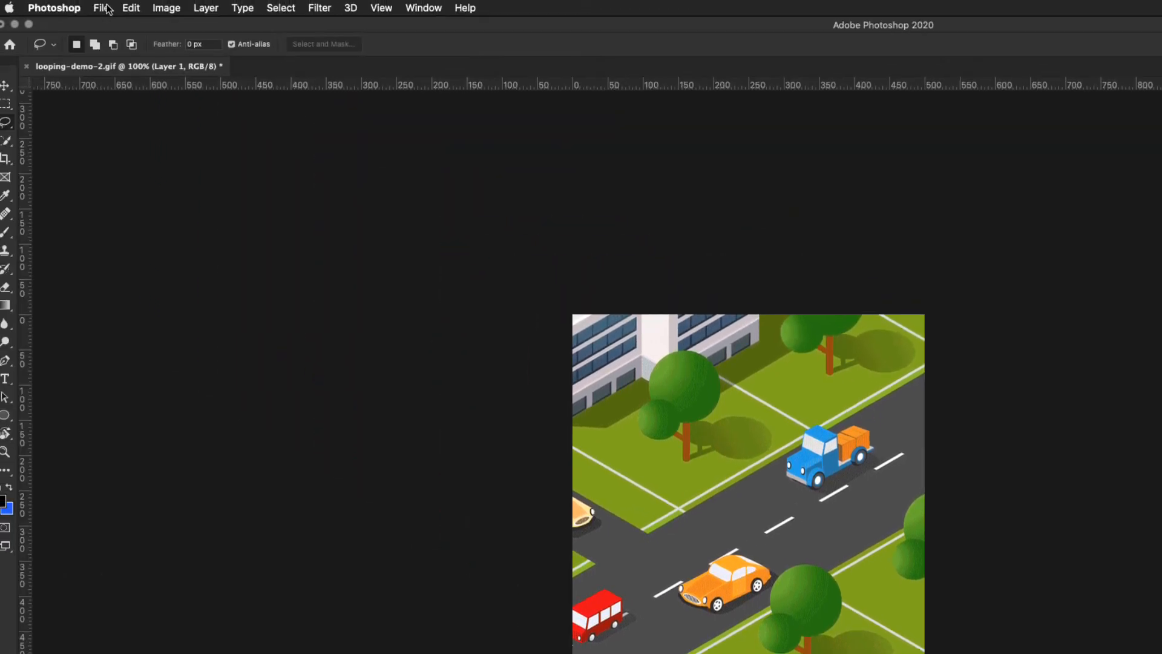
Export the edited animation with Save for Web (Legacy), replacing the existing looping-demo-2.gif in looping-exports.
left_click(101, 8)
mouse_move(124, 206)
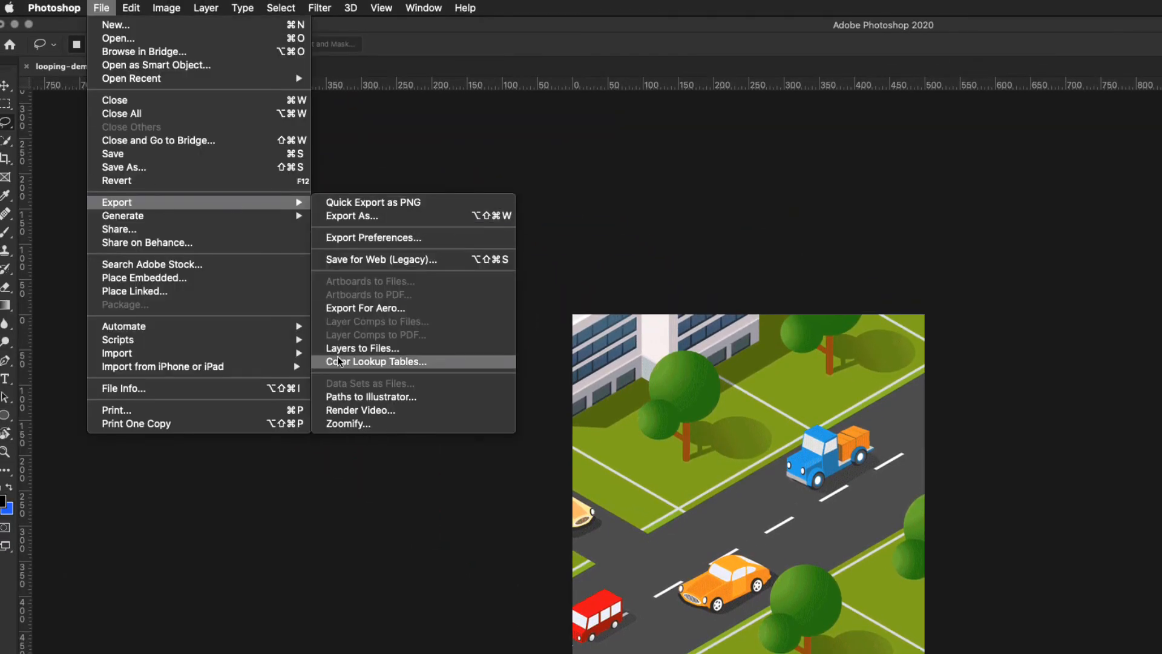
left_click(376, 260)
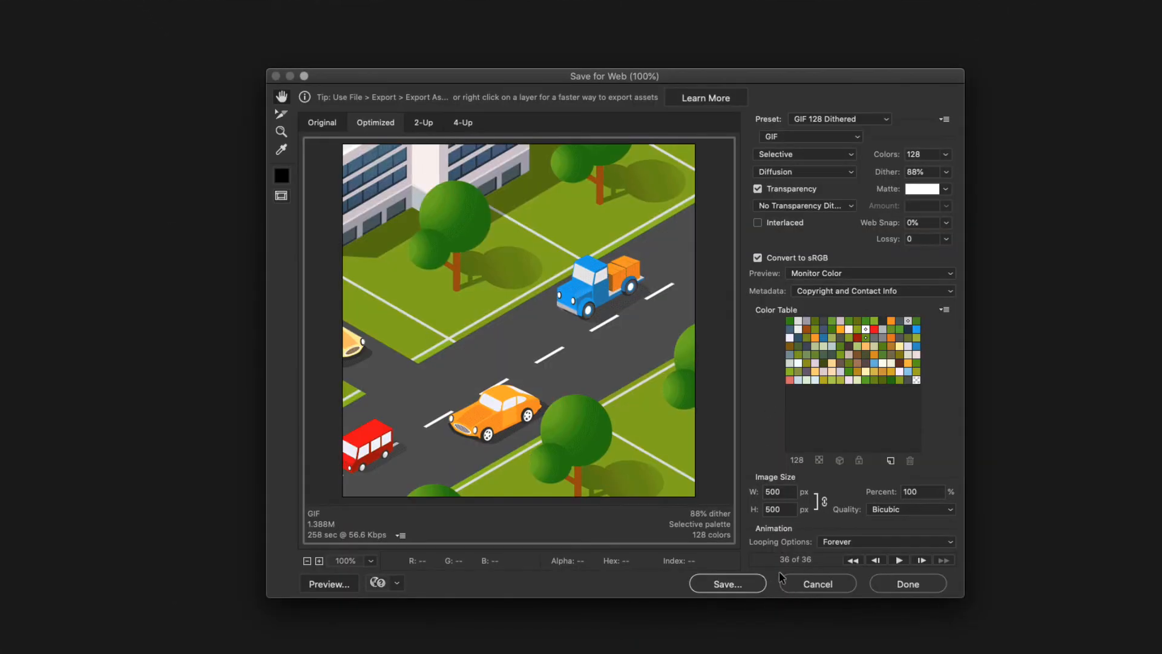
left_click(736, 586)
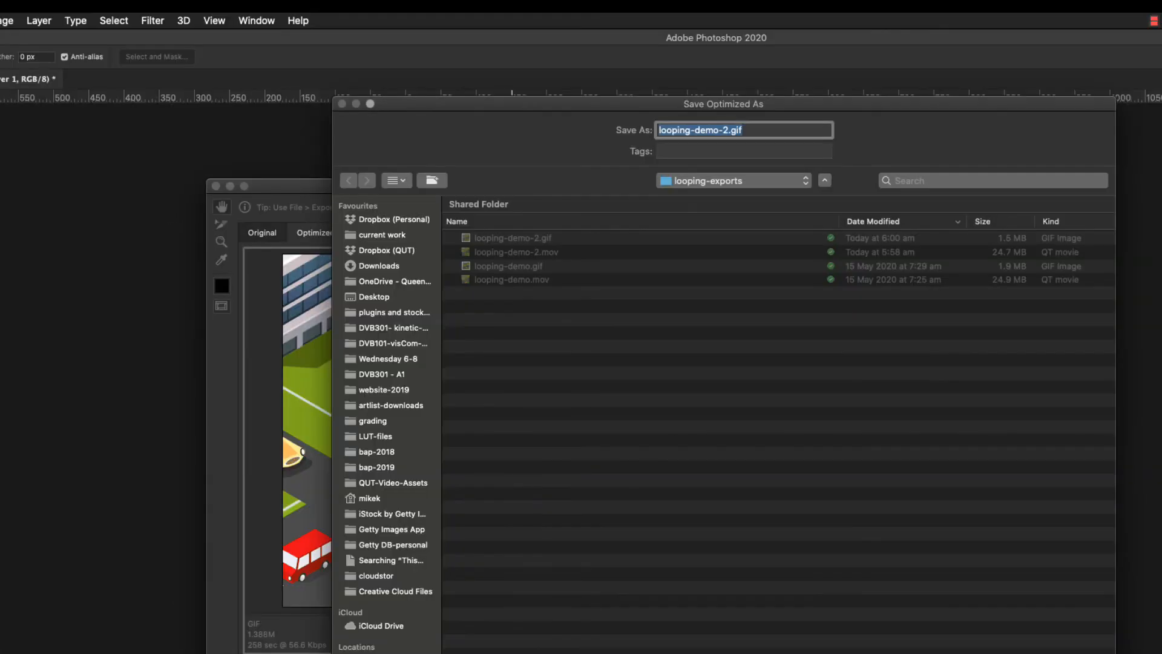
key("Return")
left_click(821, 193)
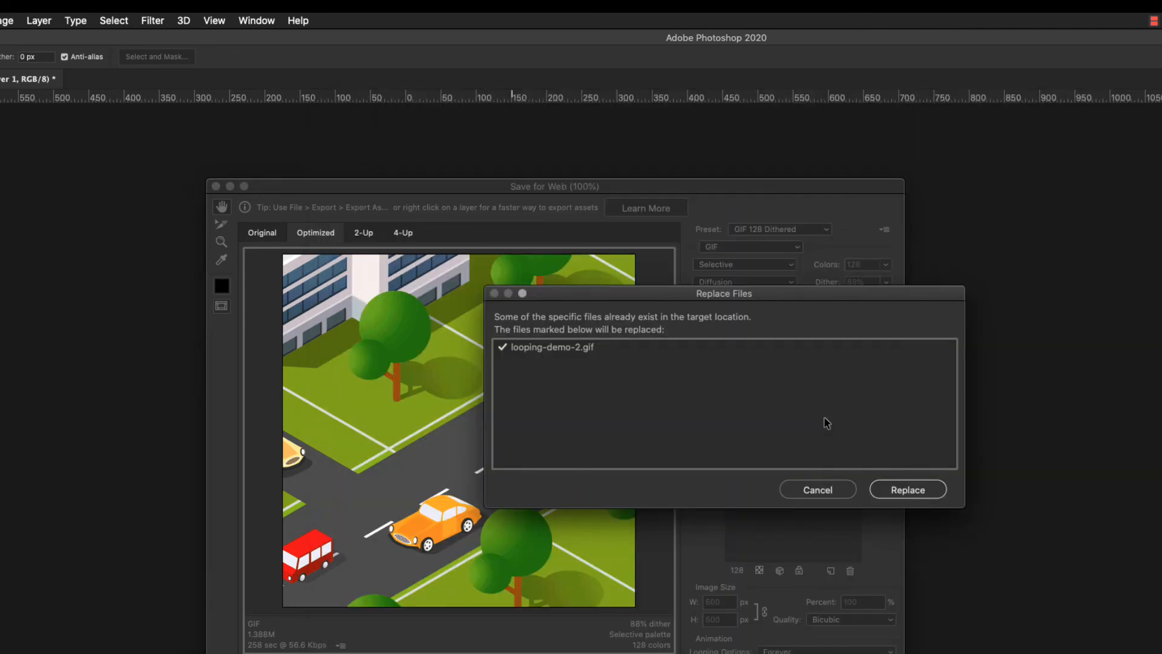
left_click(915, 493)
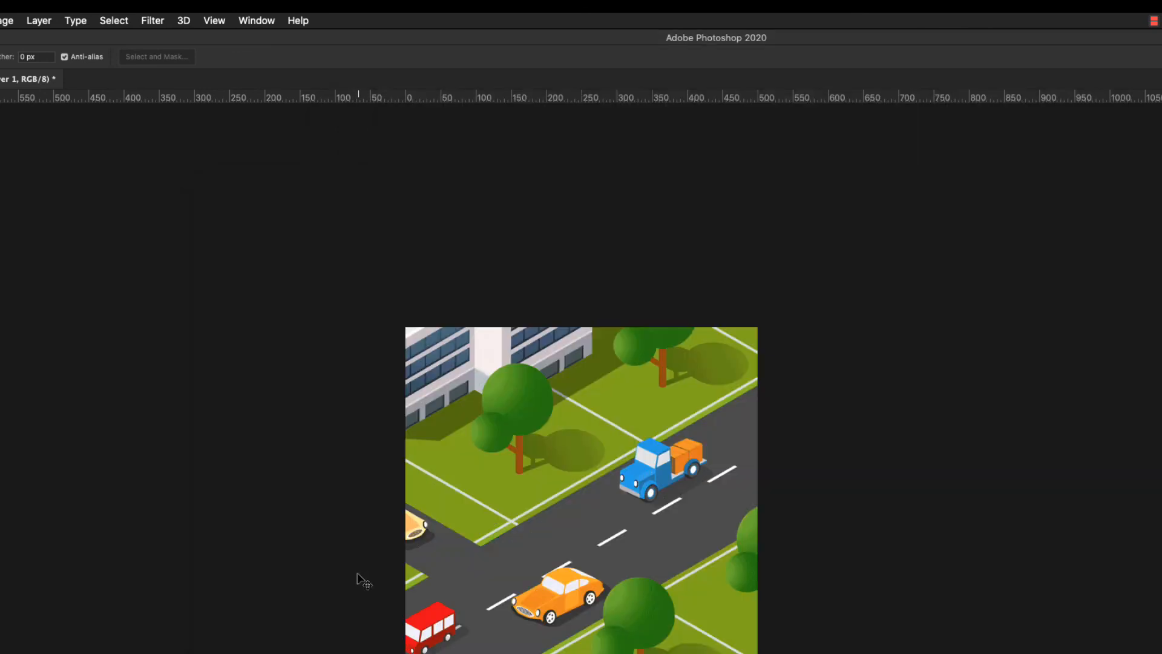
Switch to After Effects, play back the coffee-cinemagraph composition and scrub through the pouring footage.
key("super+Tab")
key("super+Tab")
key("super+shift+Tab")
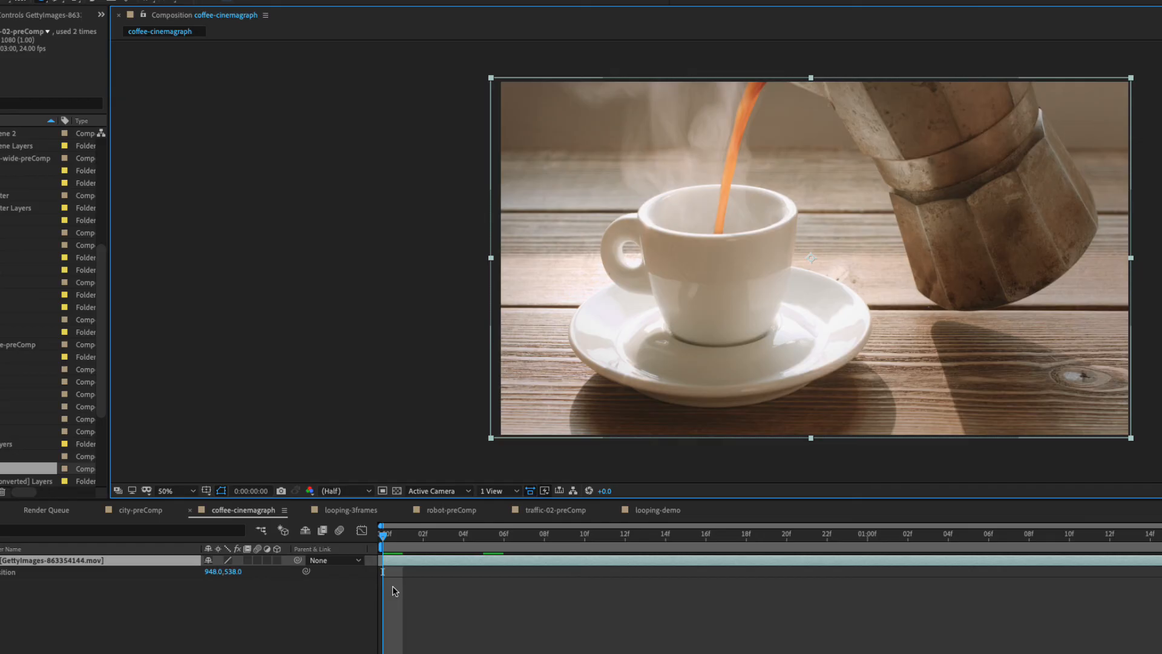
key("space")
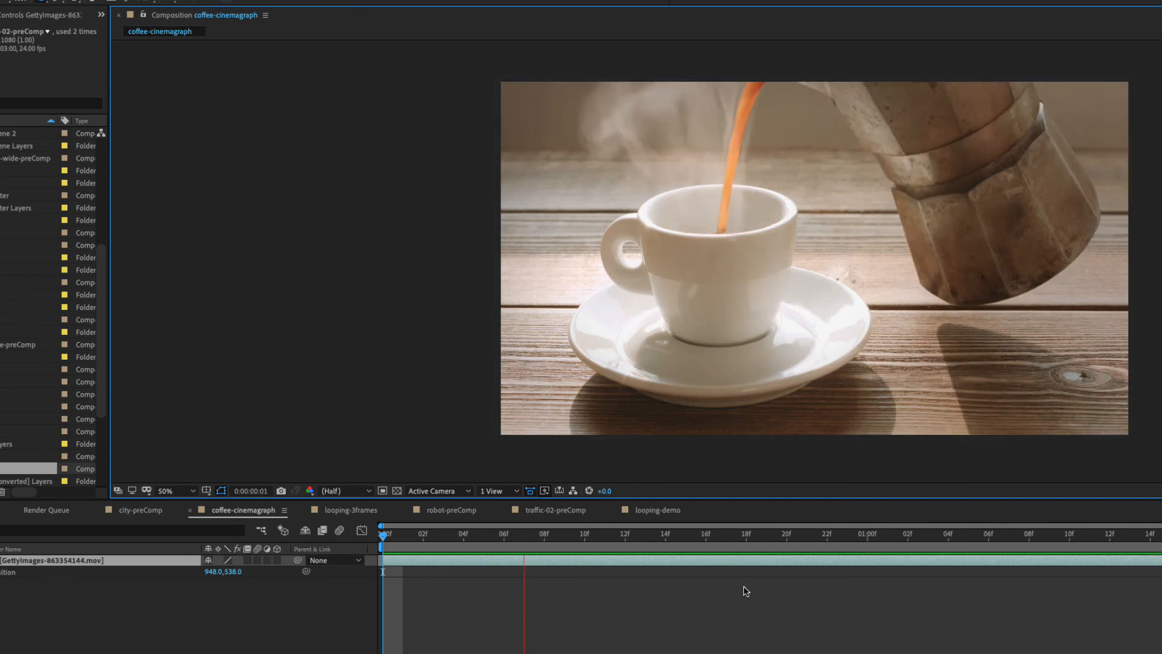
key("space")
left_click_drag(757, 539, 900, 548)
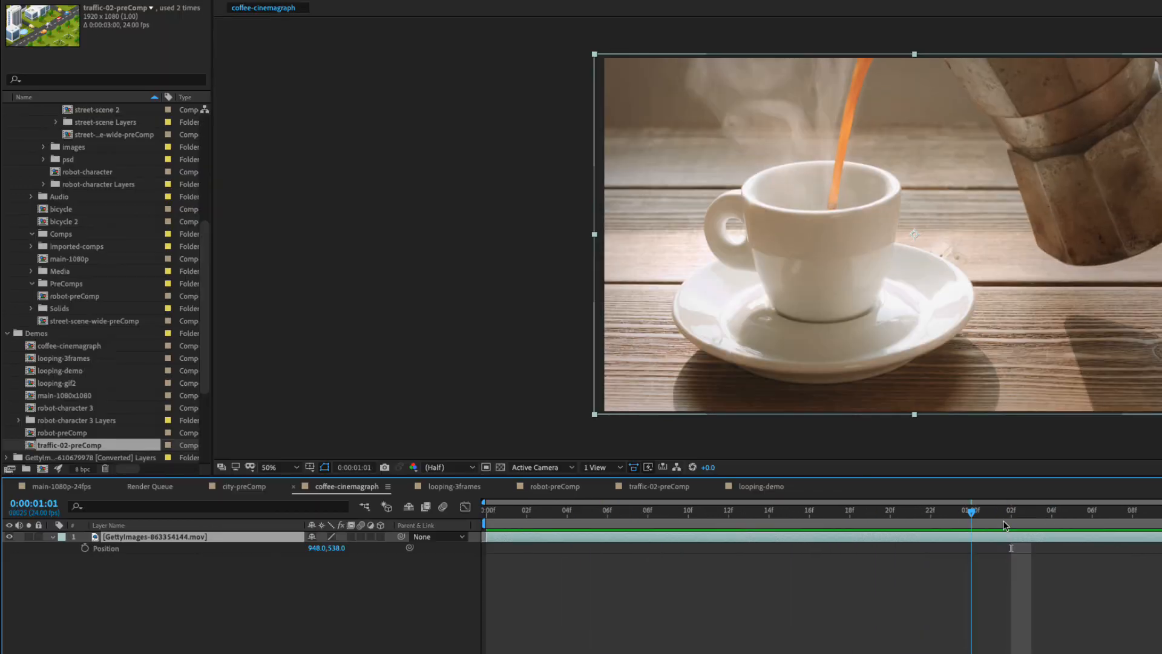
left_click_drag(1004, 525, 607, 523)
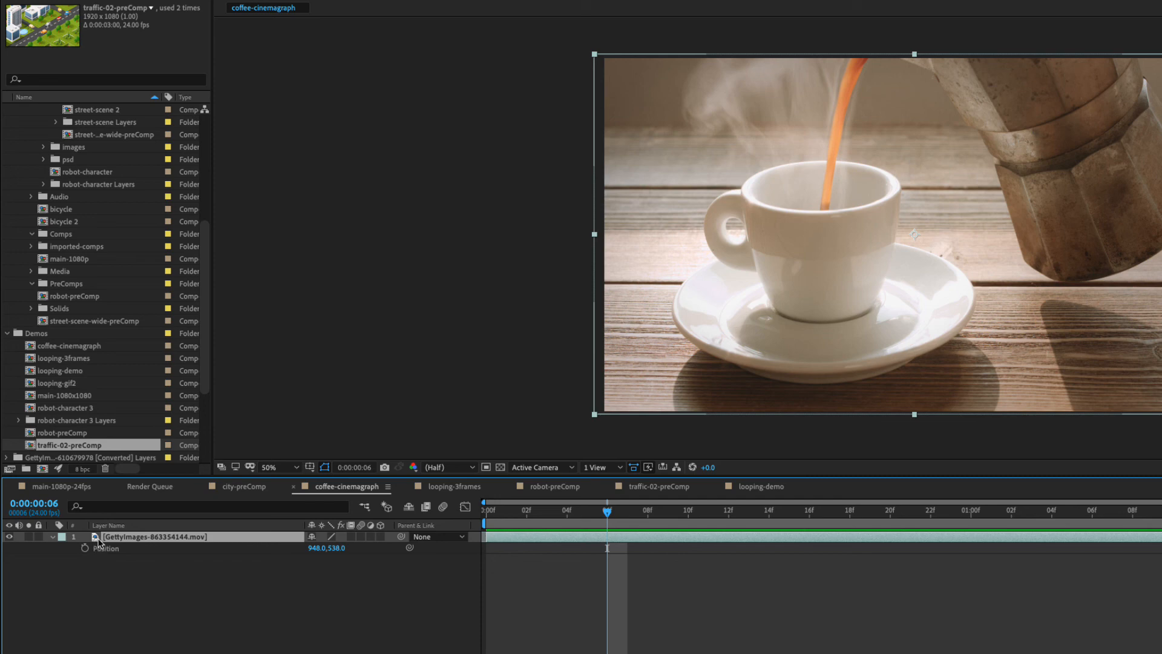
Duplicate the coffee footage layer and hide the upper copy.
key("ctrl+d")
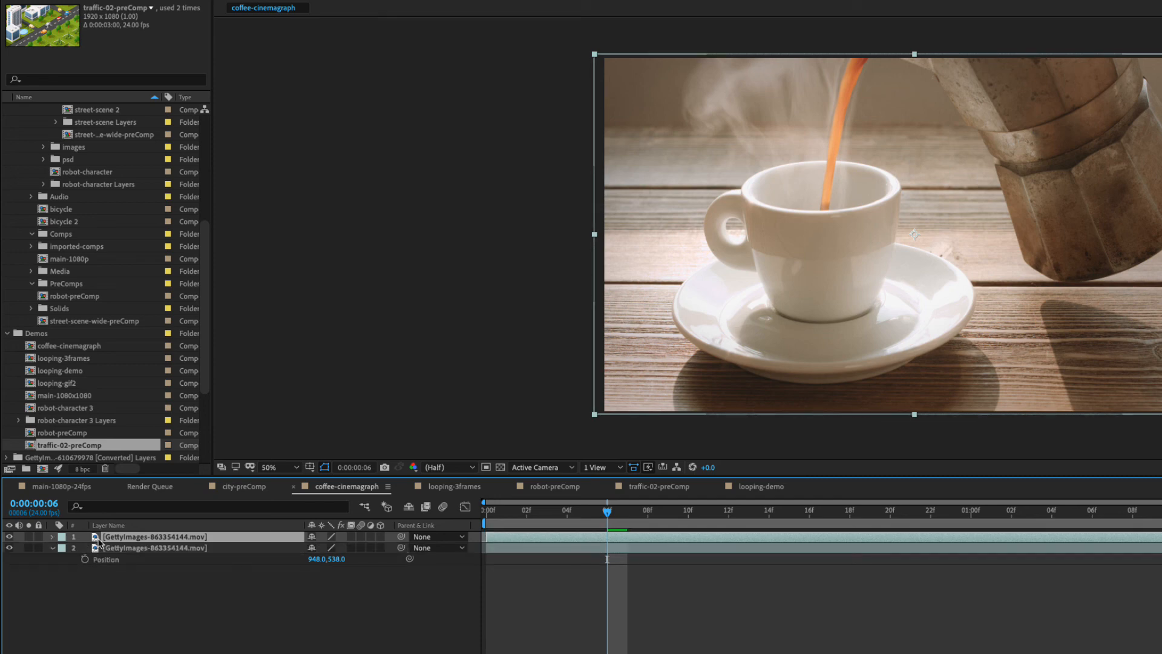
left_click(8, 537)
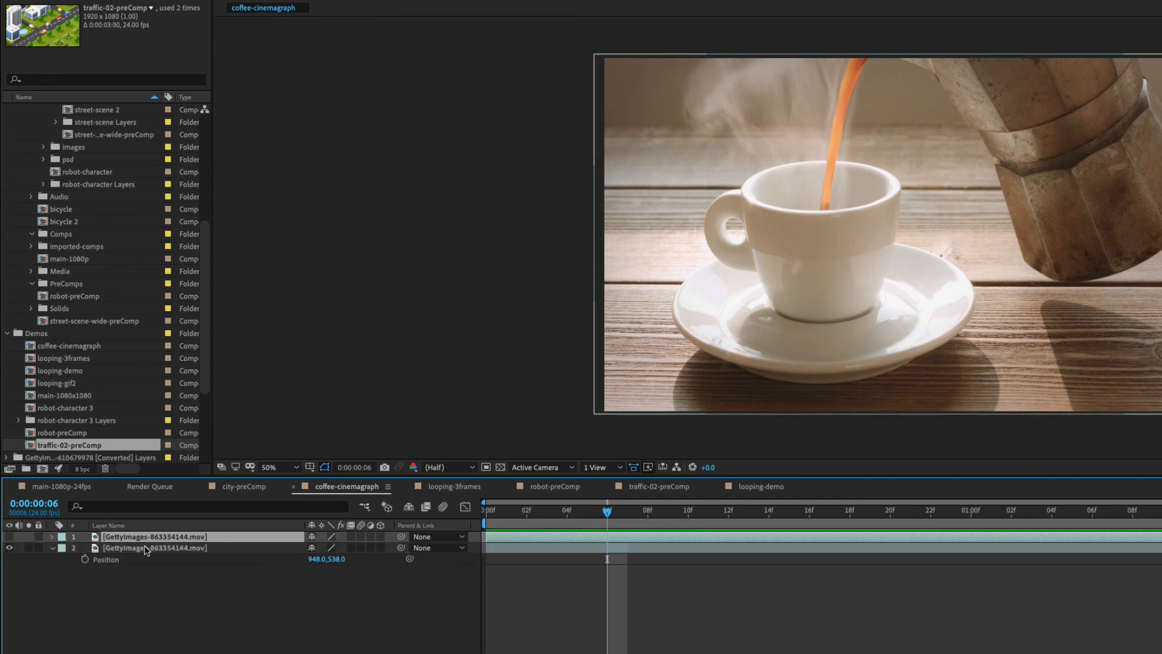
Apply Freeze Frame to the lower coffee footage layer at 0:00:01:01.
left_click_drag(608, 514, 1024, 517)
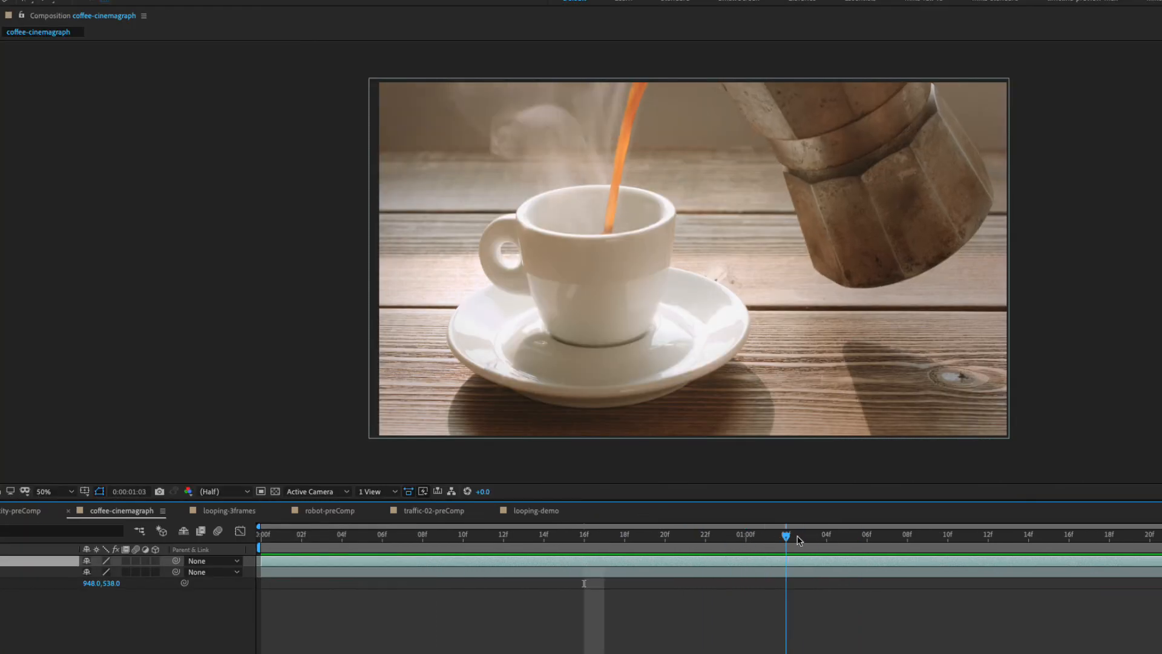
left_click_drag(799, 540, 771, 538)
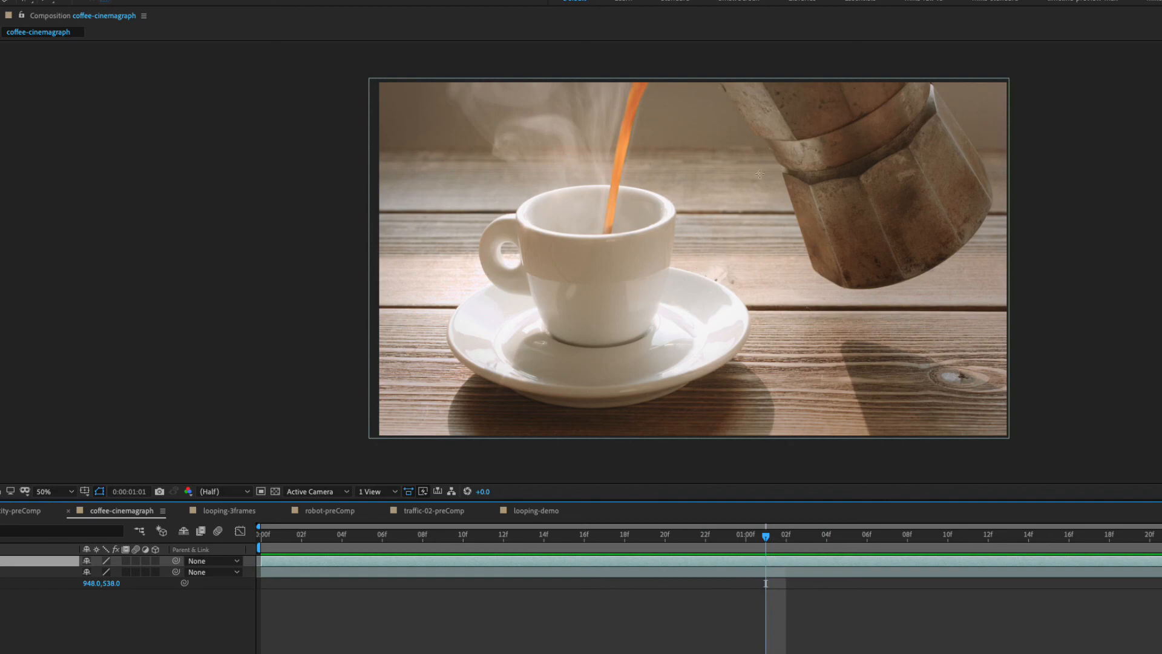
left_click(514, 572)
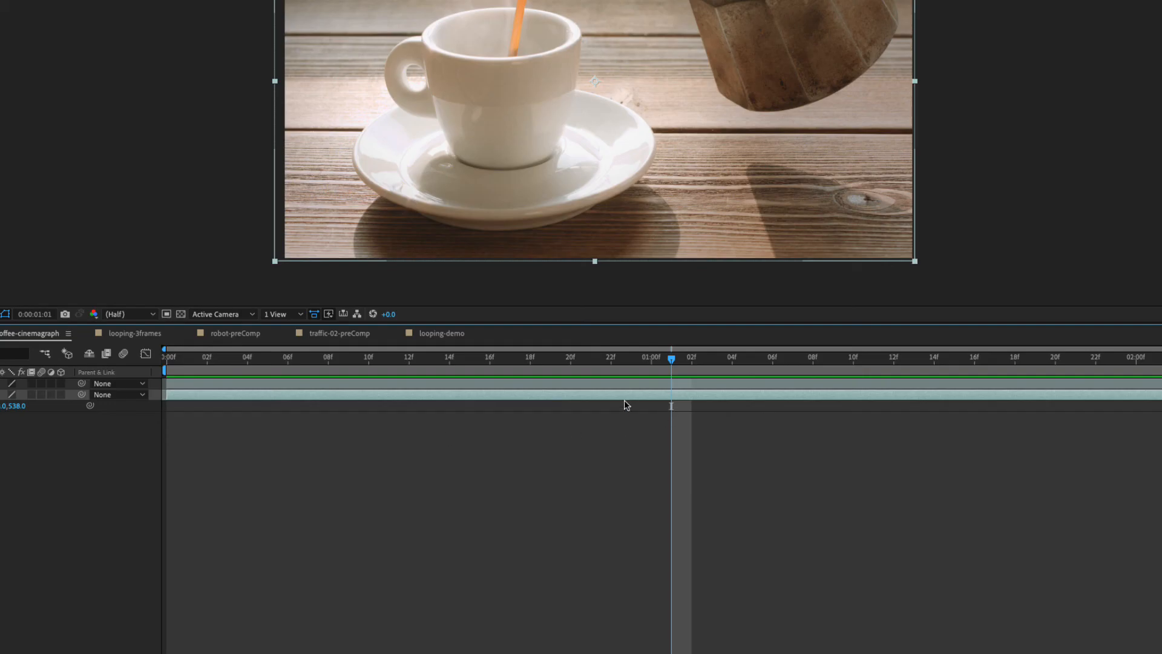
right_click(652, 402)
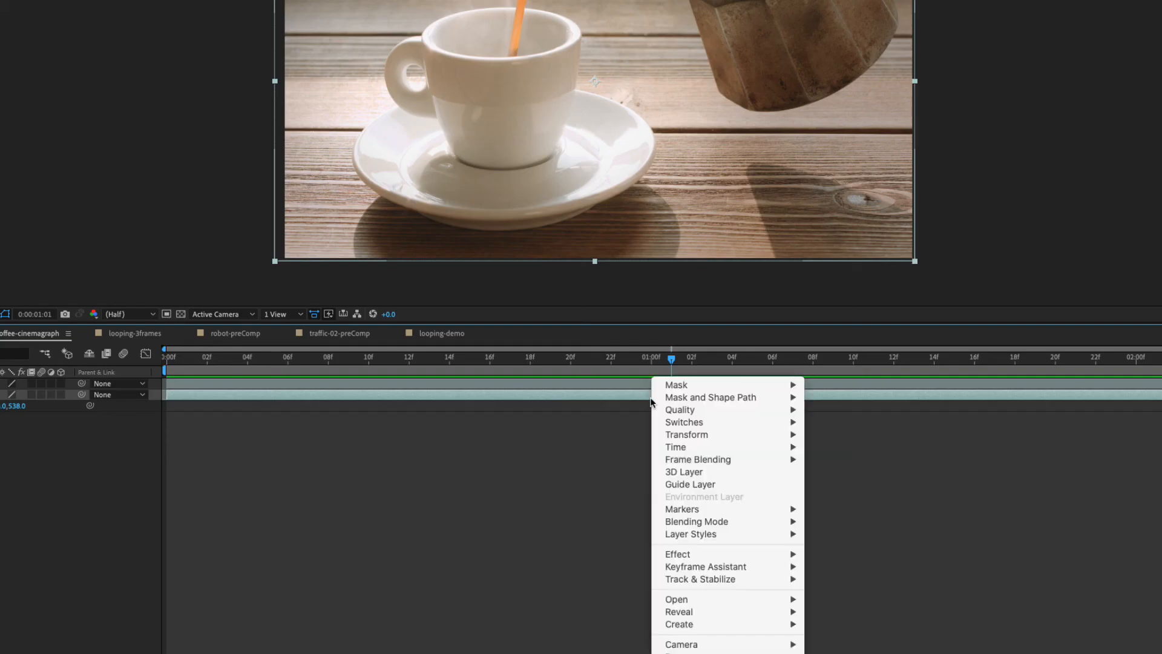
mouse_move(678, 448)
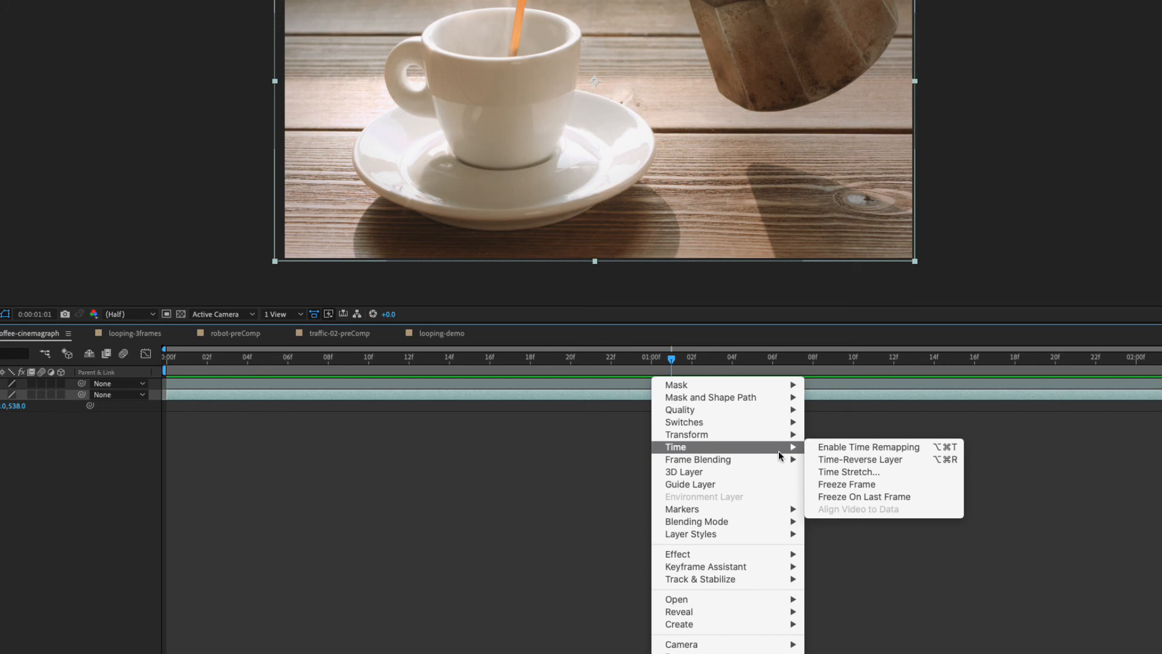
left_click(855, 484)
Play back and scrub the coffee-cinemagraph composition from its start to check the frozen footage.
left_click_drag(672, 362, 187, 363)
key("space")
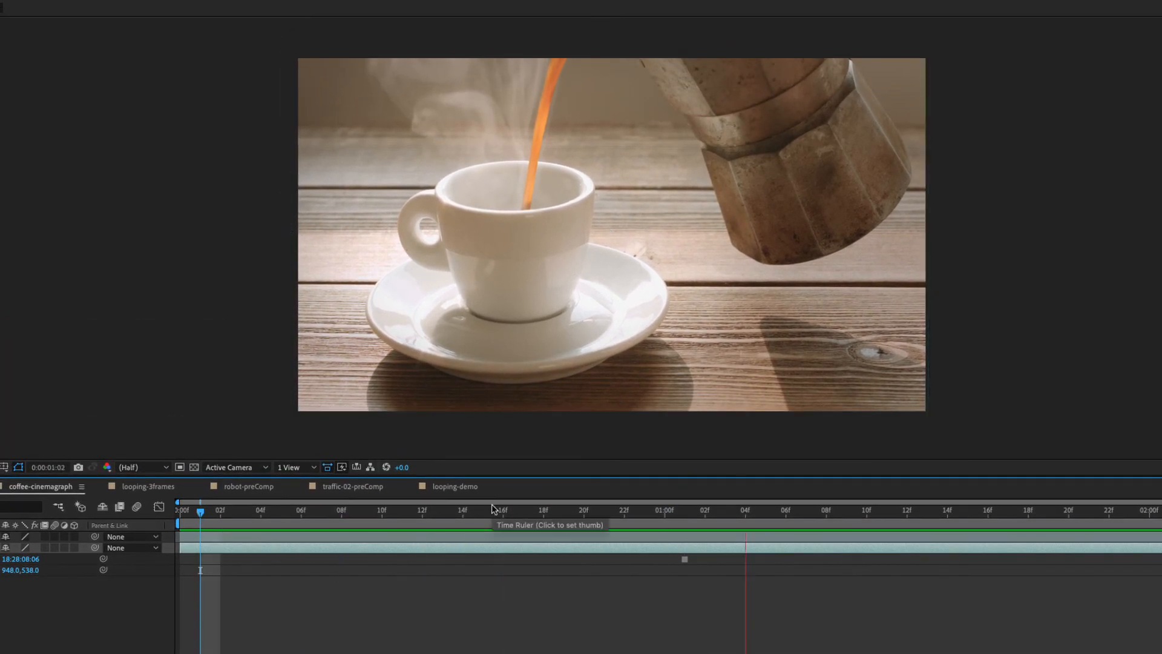
key("space")
left_click_drag(705, 514, 221, 571)
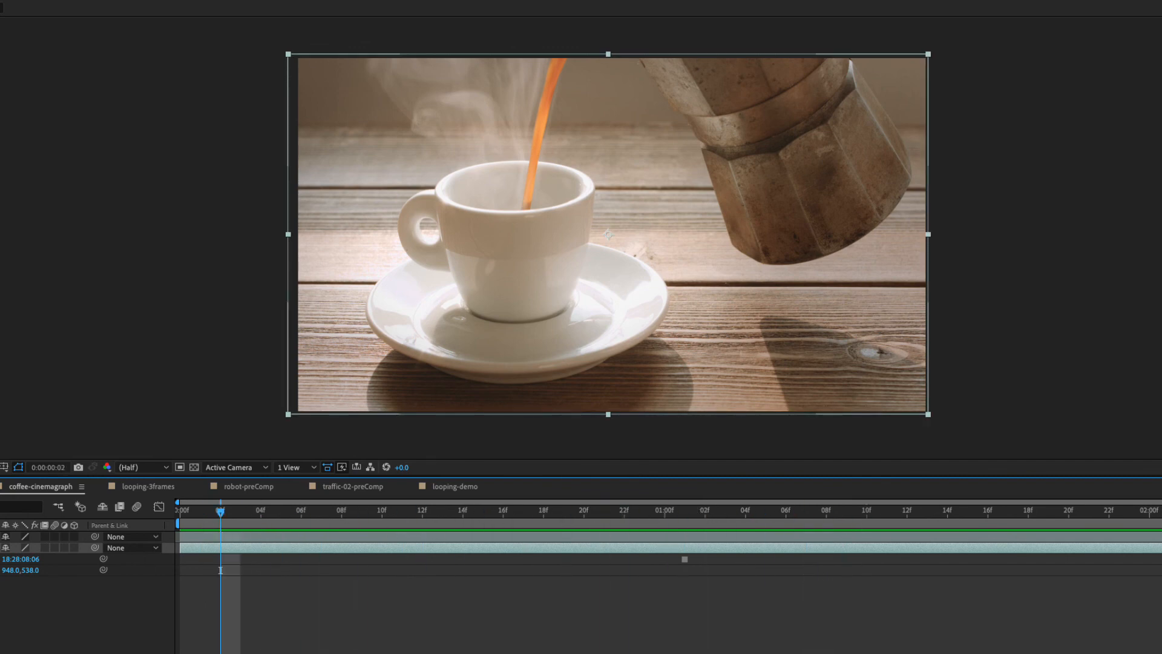
key("space")
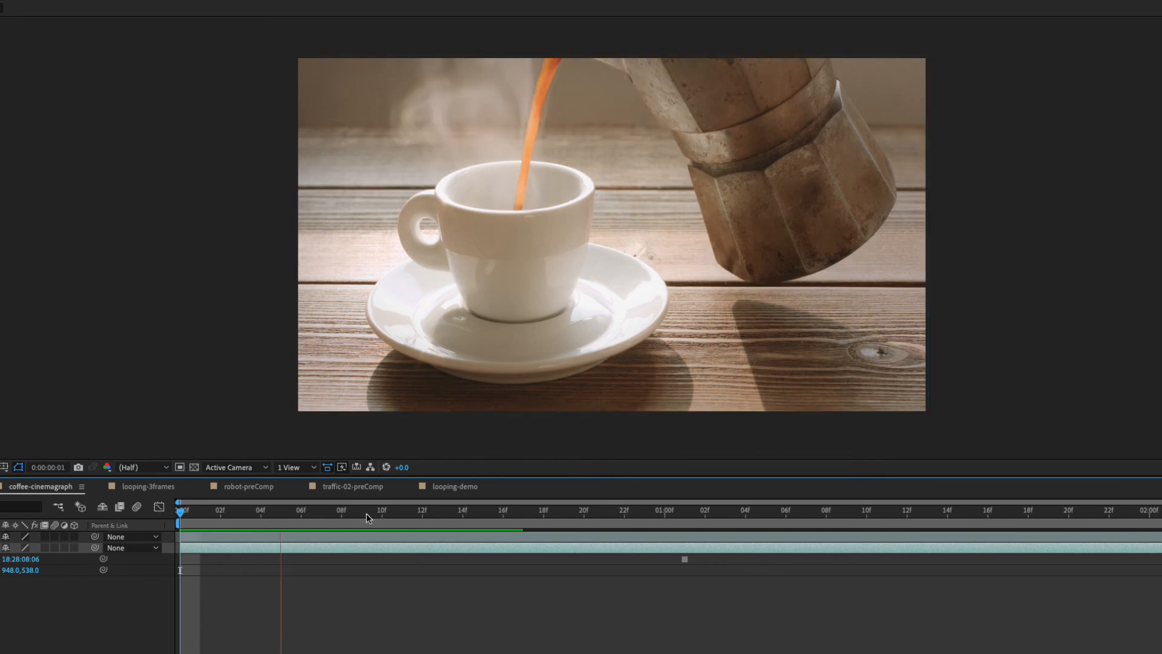
Scrub the coffee-cinemagraph footage around the freeze point and park the current time at 0:00:01:01.
left_click(703, 513)
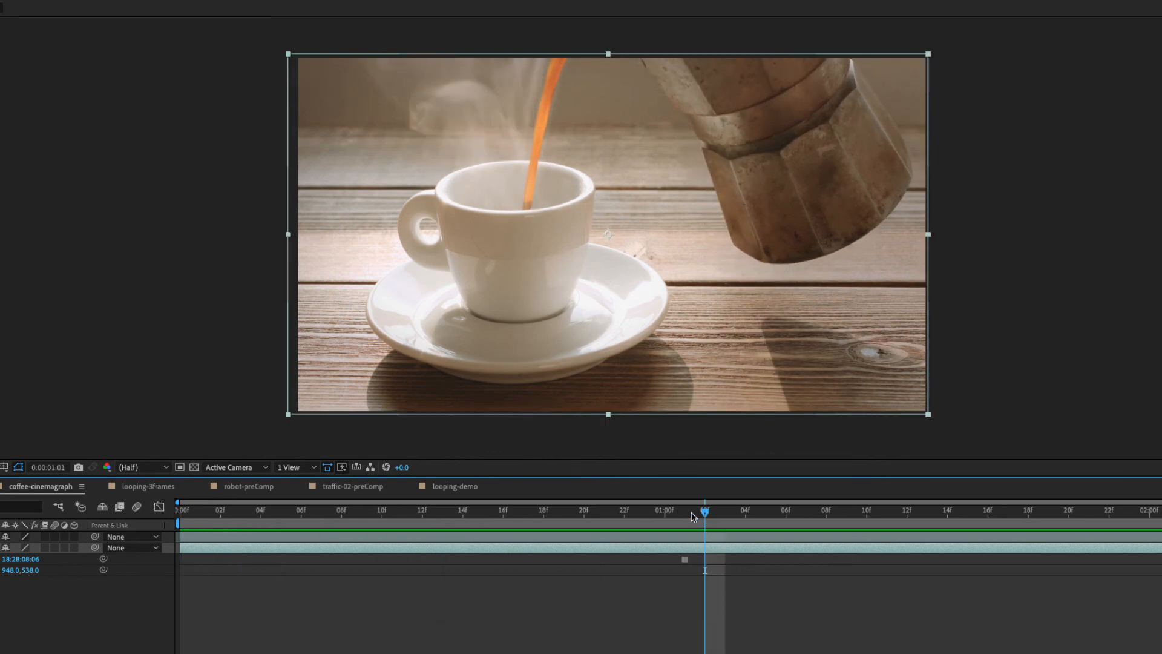
left_click_drag(693, 515, 665, 513)
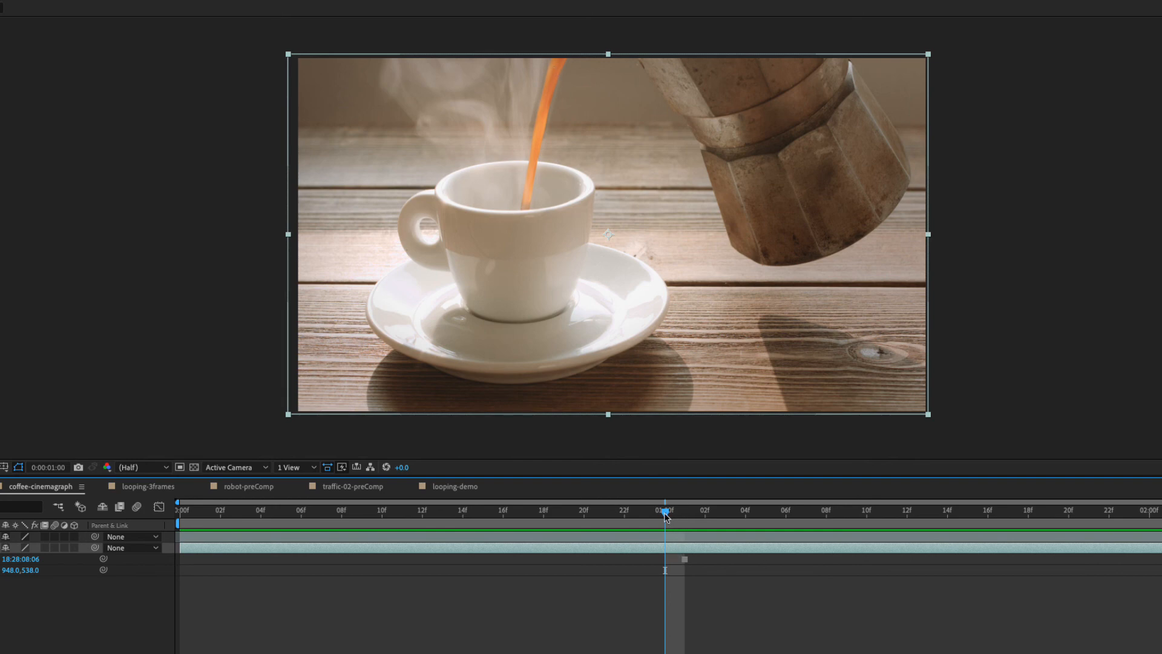
left_click_drag(665, 514, 1092, 526)
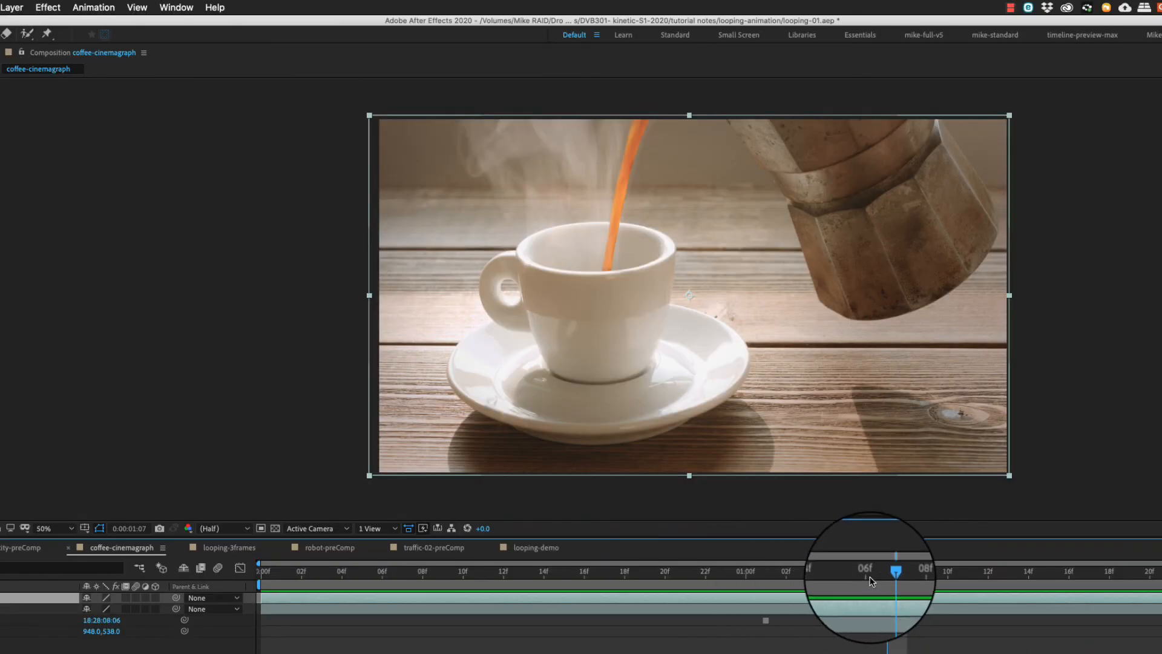
left_click_drag(872, 581, 764, 586)
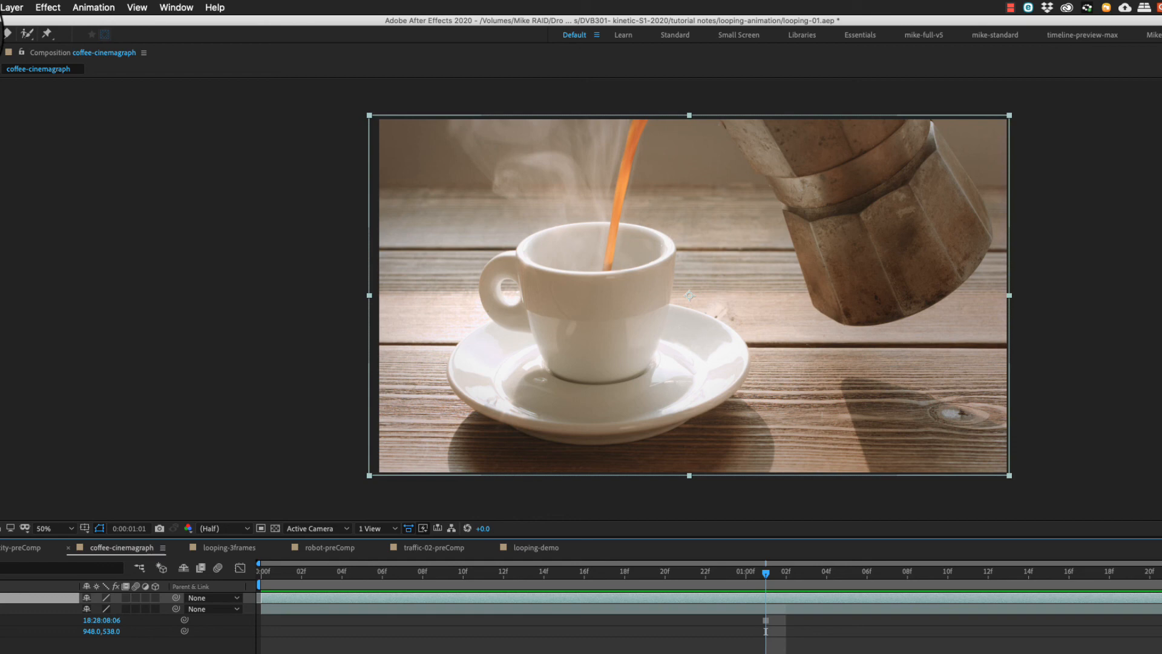
Draw a closed Pen tool mask on the upper coffee layer around the steam, the coffee stream and the cup rim.
left_click(577, 283)
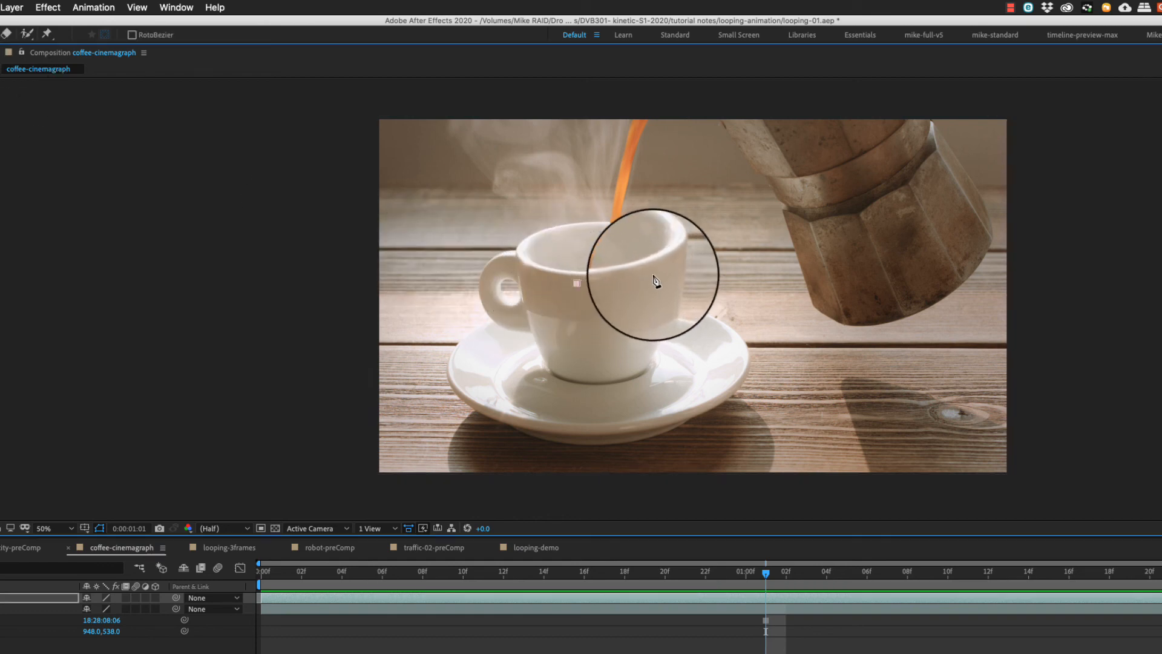
left_click_drag(652, 276, 664, 207)
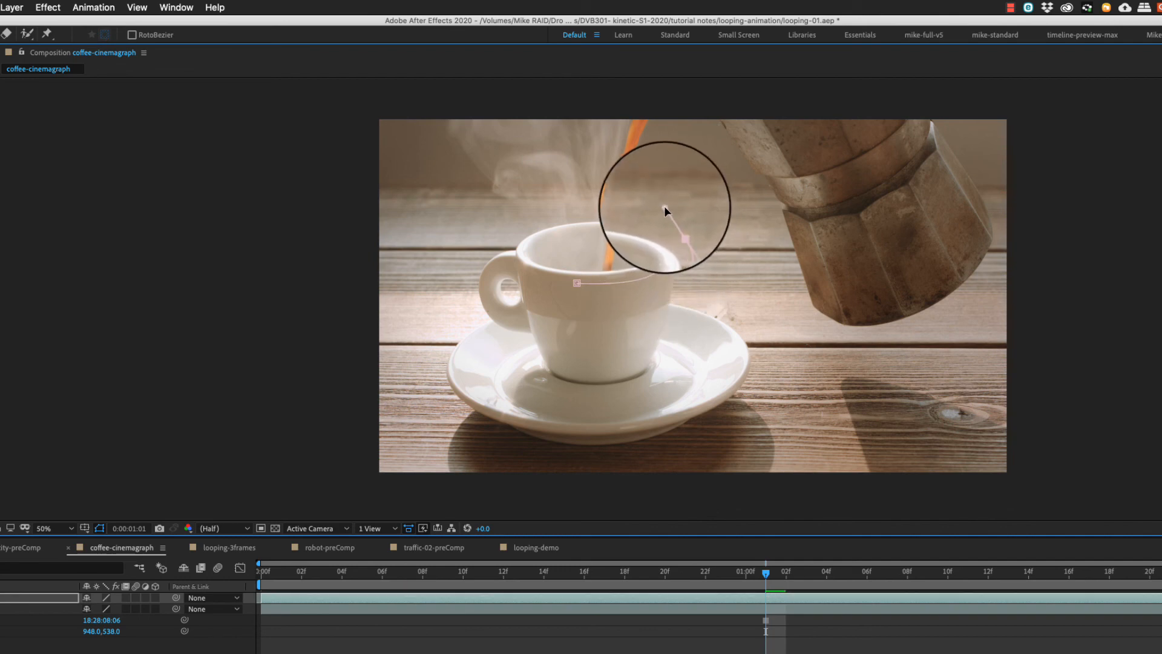
left_click(676, 113)
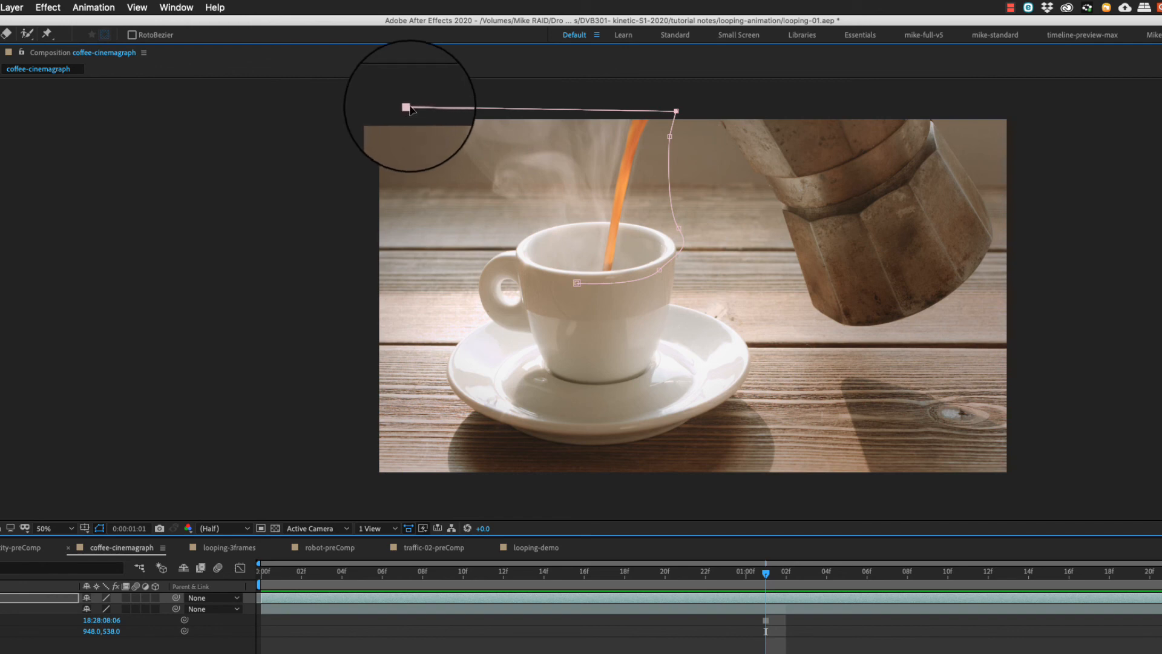
left_click_drag(410, 107, 382, 113)
left_click_drag(400, 192, 439, 213)
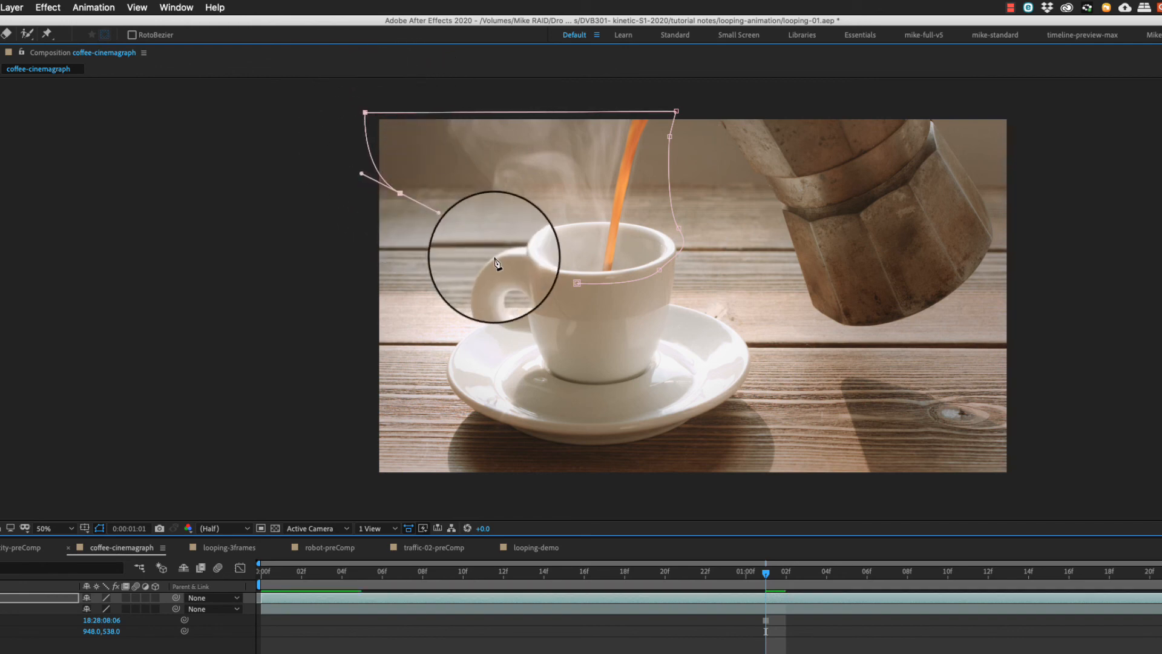
left_click(577, 285)
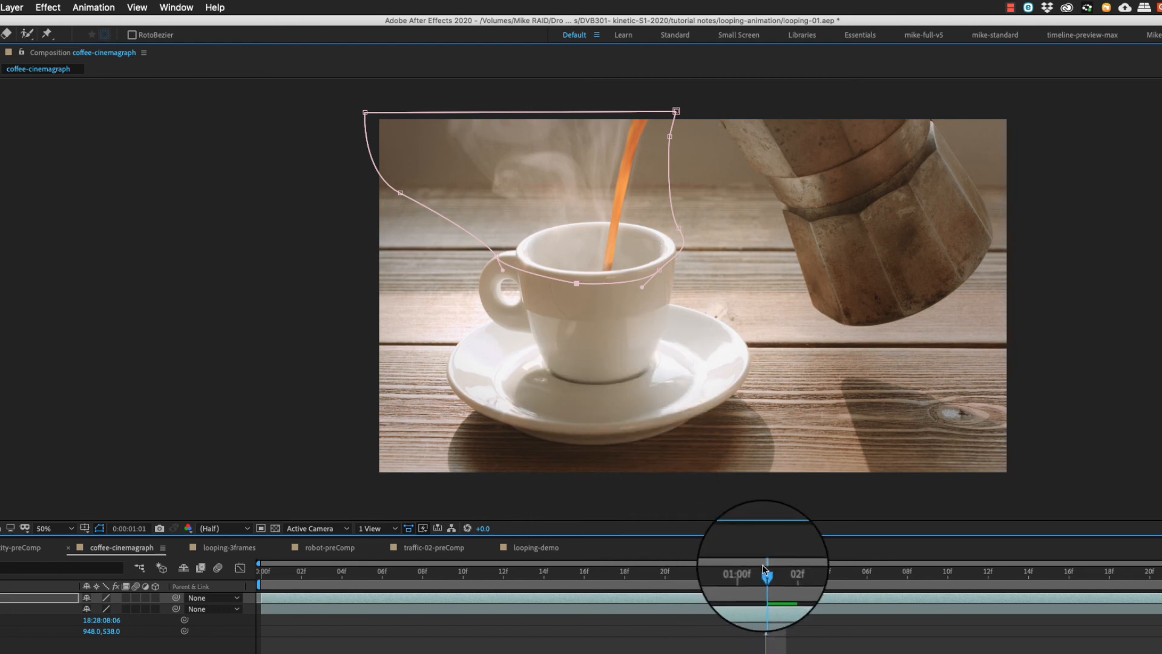
Play back the masked composition from its start and scrub through to about 0:00:02:00 to check the moving area.
left_click_drag(764, 569, 221, 570)
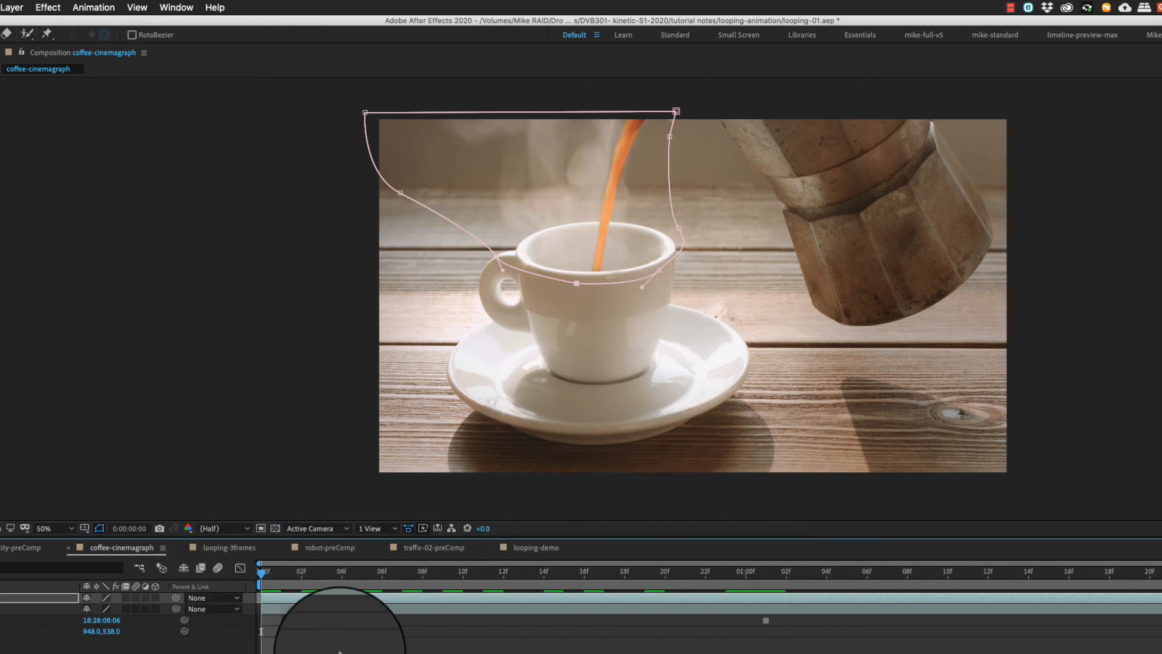
key("space")
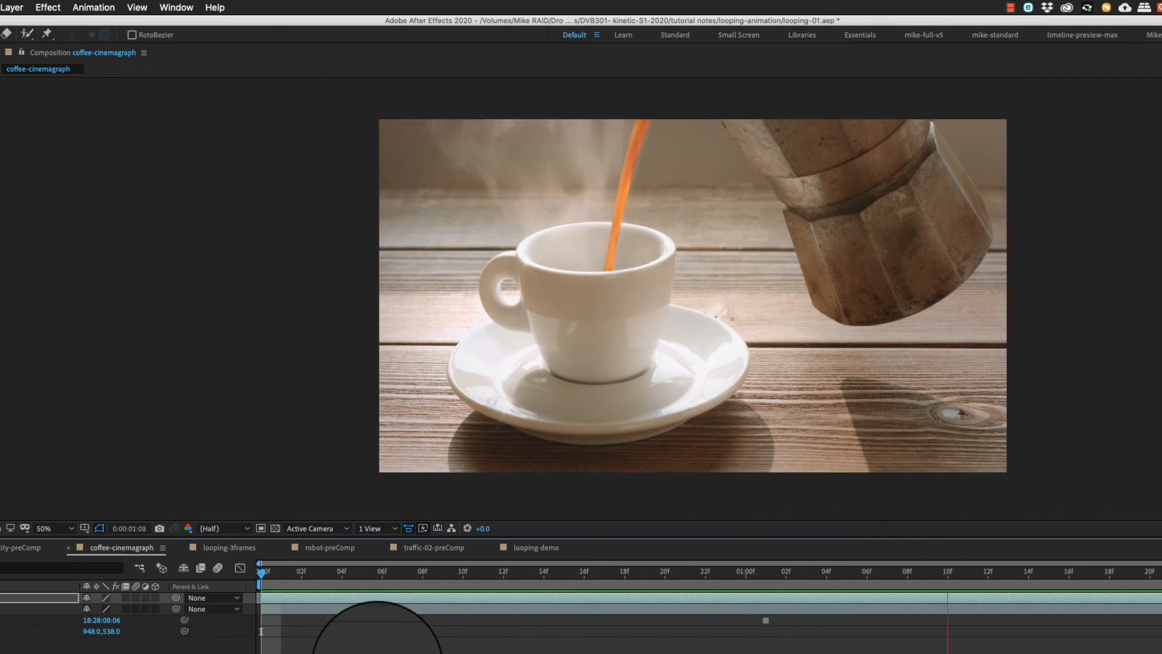
key("space")
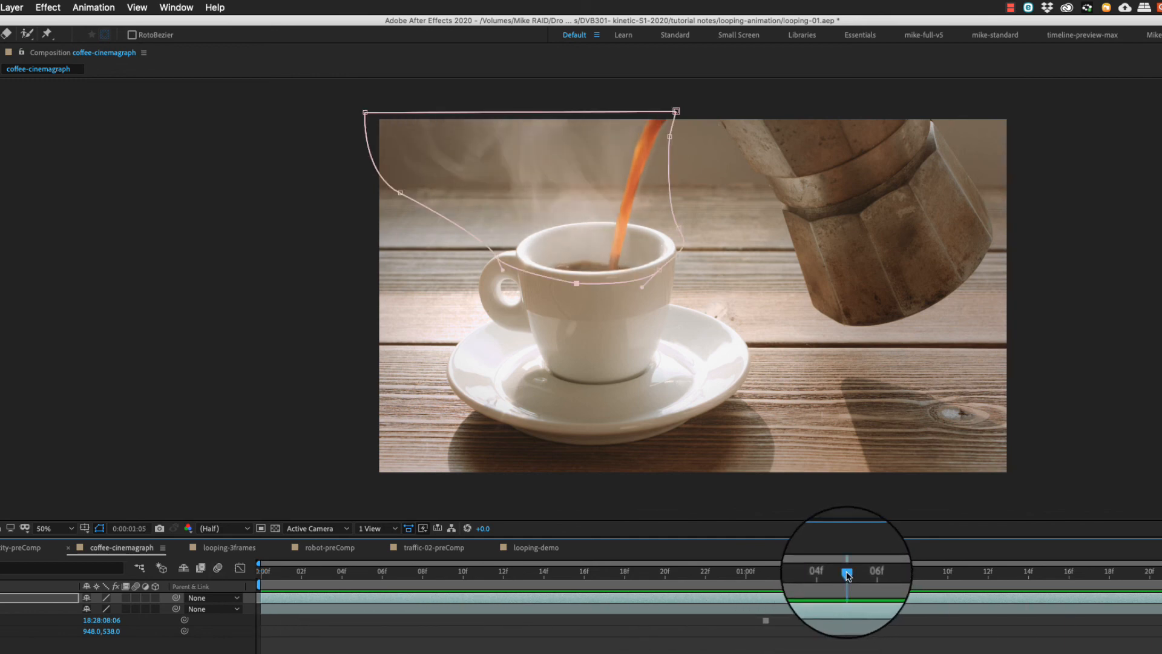
left_click_drag(848, 575, 1161, 575)
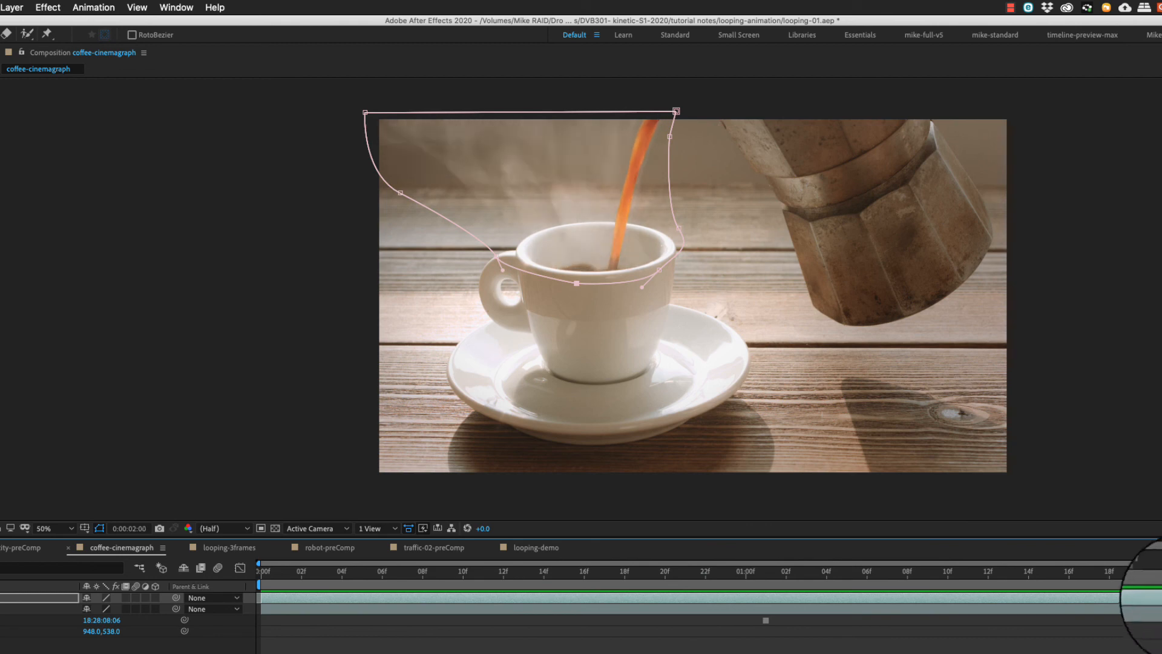
Slide the masked coffee layer about six frames later, extend its start back to 0:00:00:00 and preview it.
left_click(690, 295)
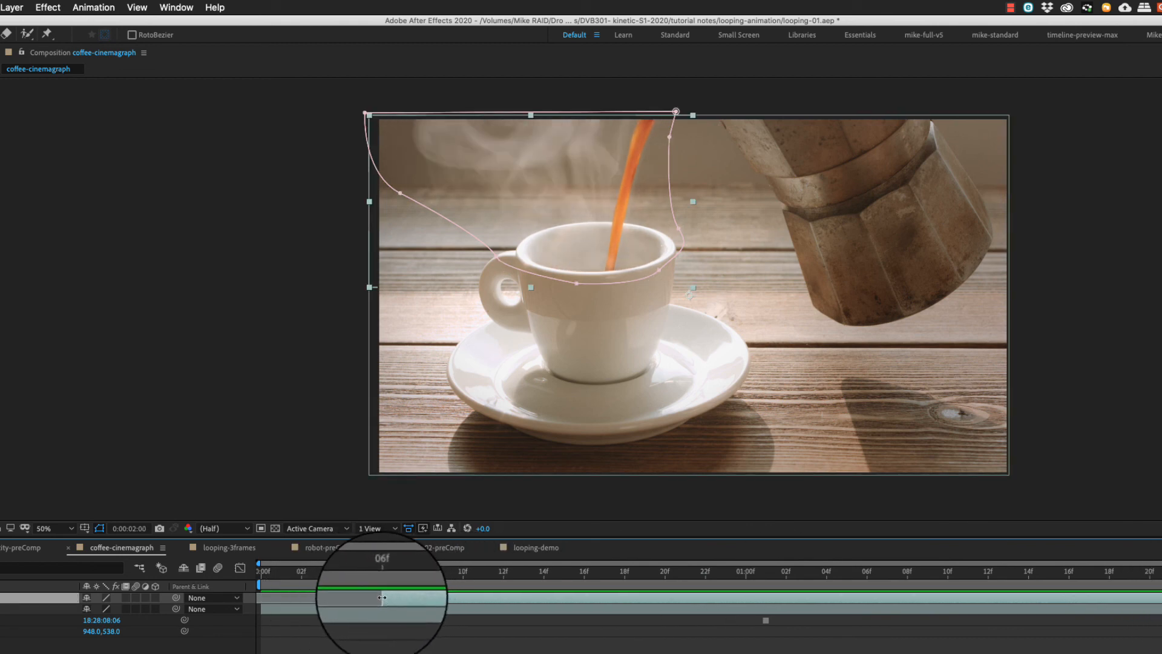
left_click_drag(382, 597, 212, 597)
left_click_drag(296, 573, 217, 579)
key("space")
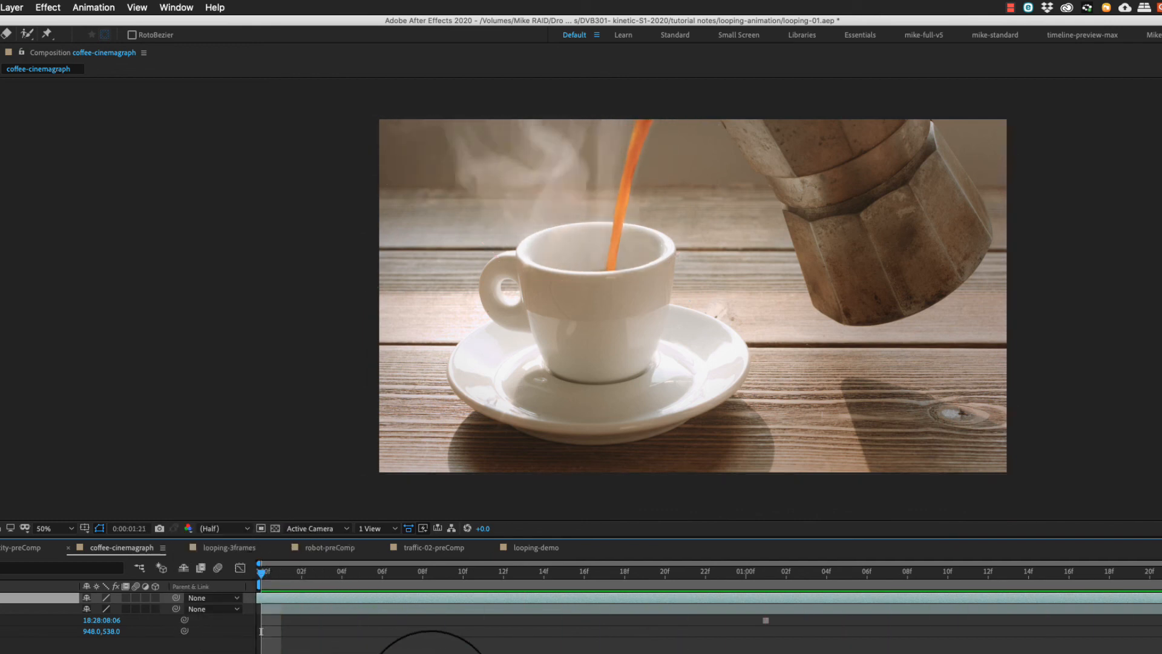
key("space")
Slide the masked coffee layer about 13 more frames later and extend its start back to the composition's beginning.
left_click_drag(1161, 579, 1136, 578)
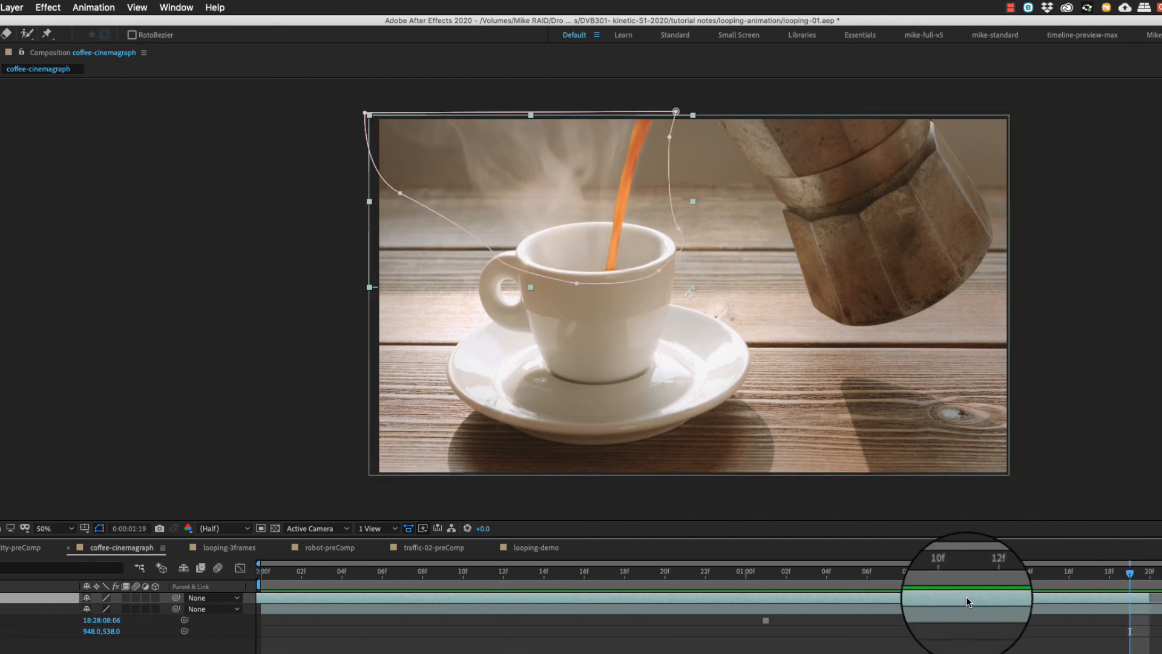
left_click_drag(968, 599, 1161, 598)
left_click_drag(526, 598, 210, 599)
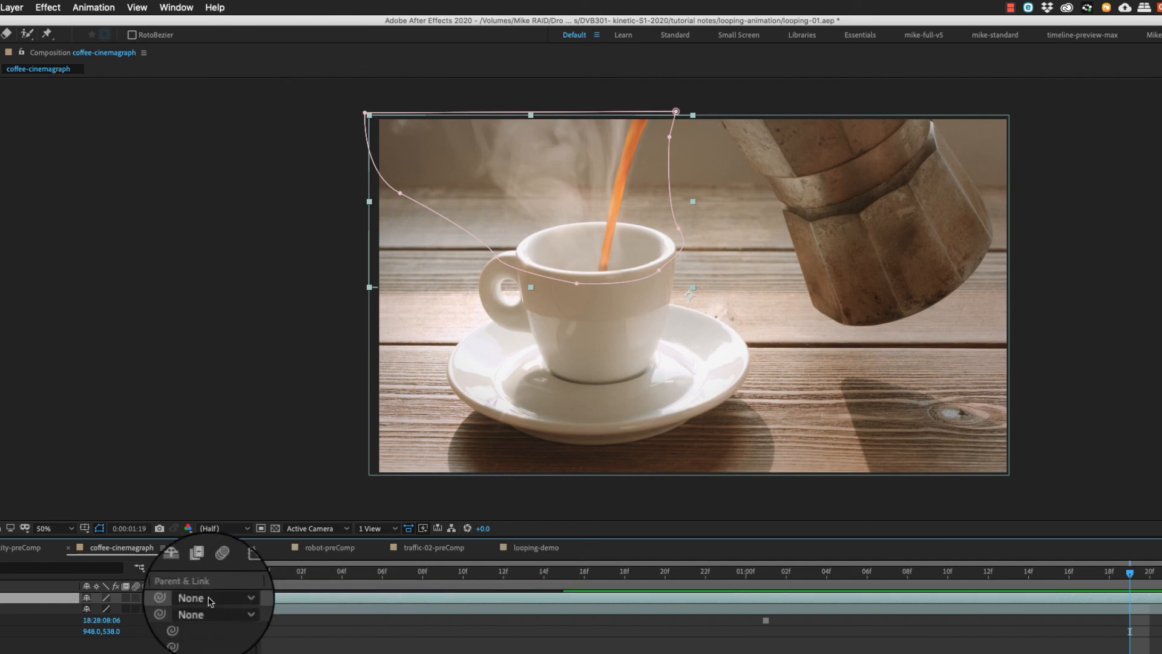
key("Home")
key("space")
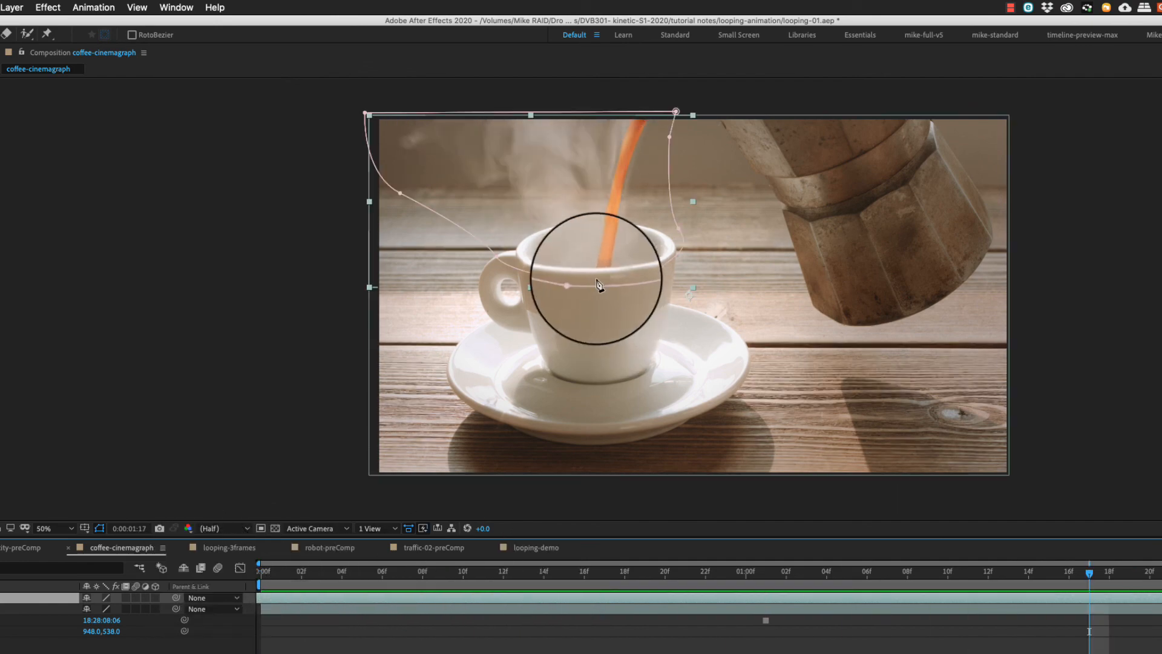
Hide the frozen coffee layer and play back the masked footage alone, viewed close up around the steam and cup.
scroll(605, 285, "up", 2)
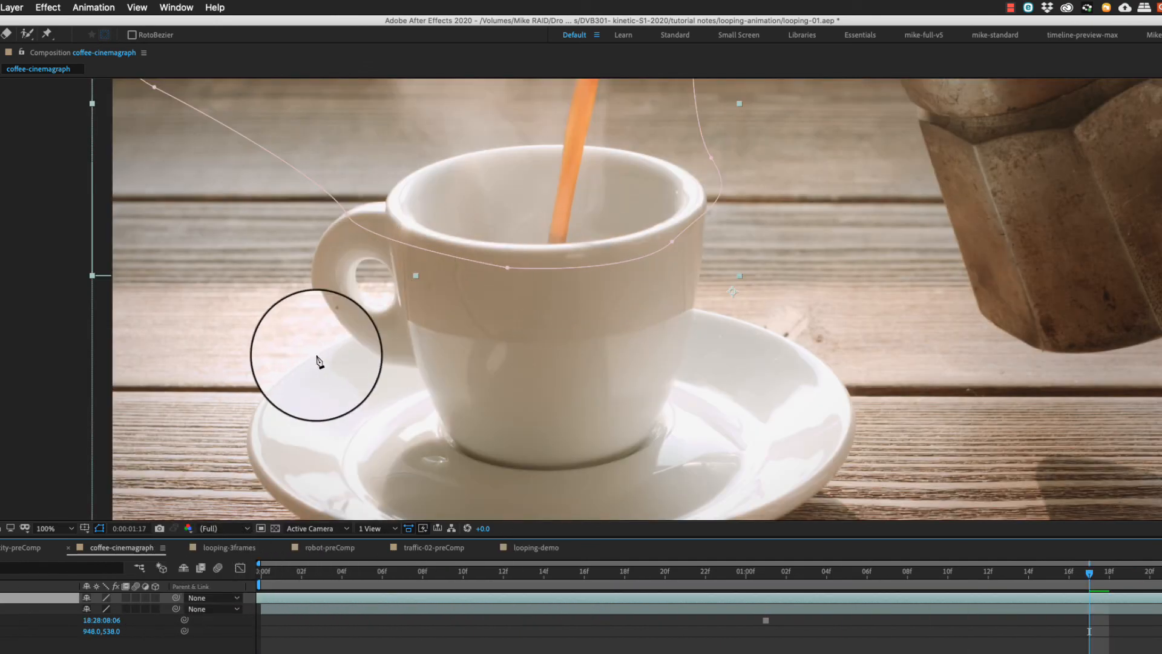
left_click_drag(446, 152, 586, 345)
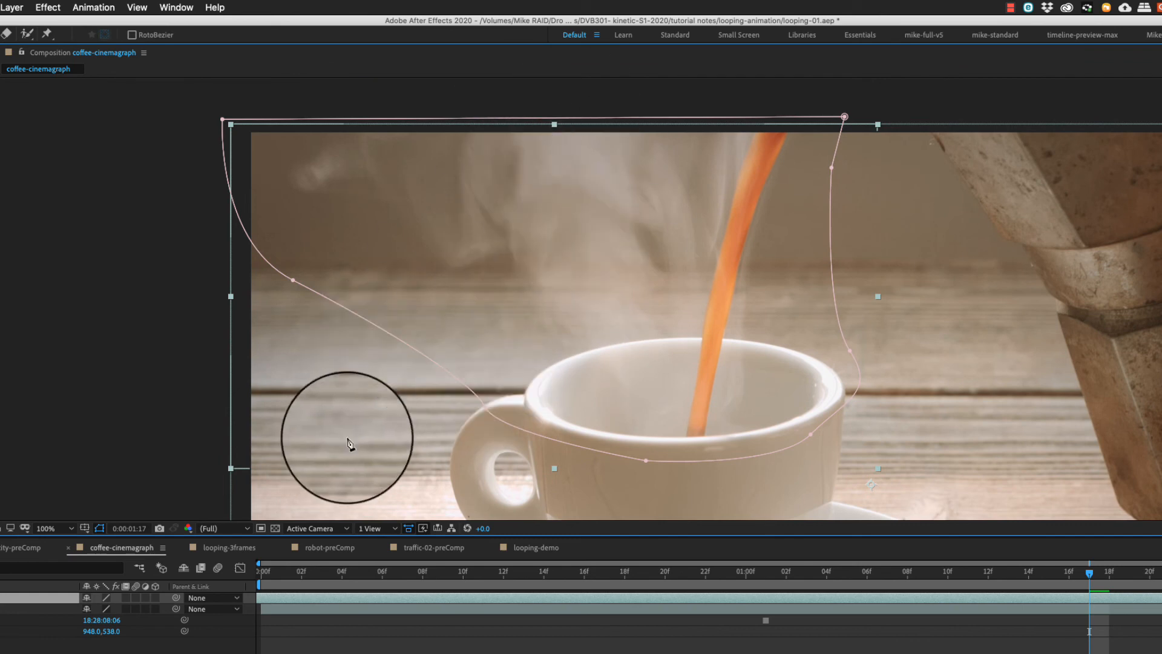
left_click(0, 609)
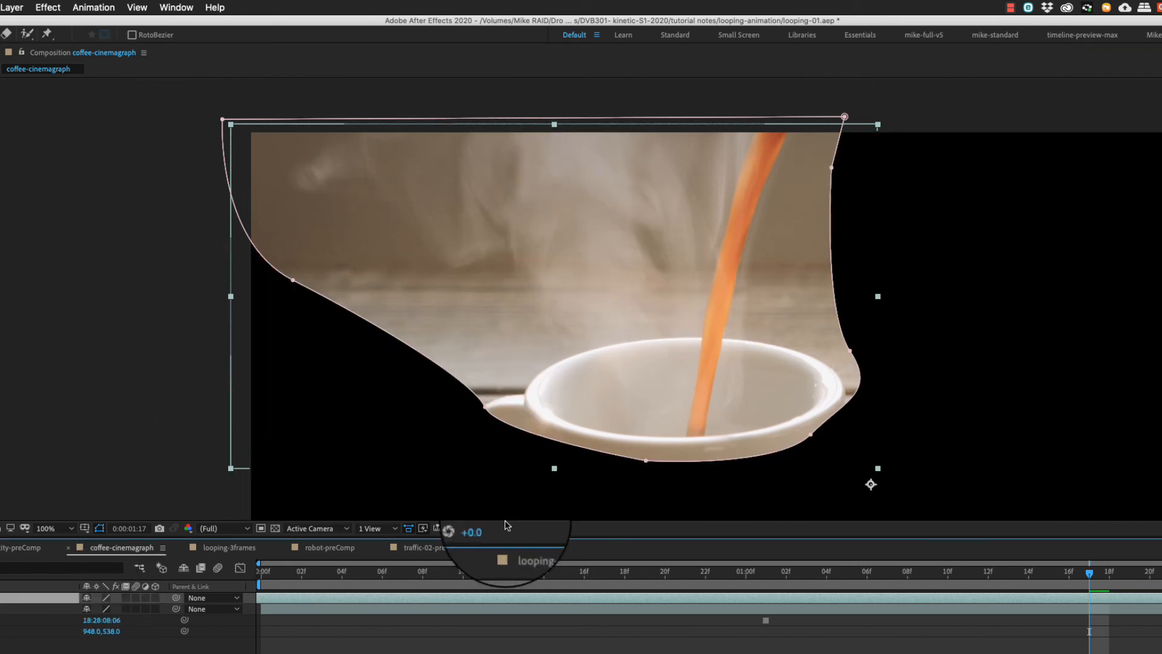
key("space")
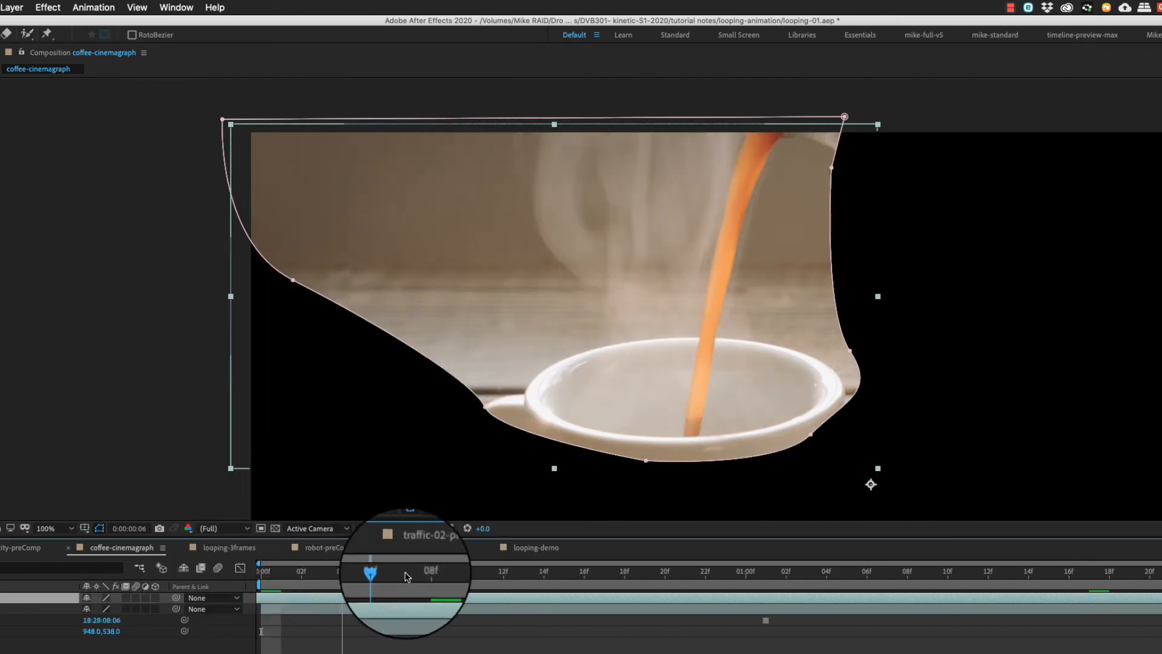
Set the coffee mask's feather to 51 pixels and its expansion to -35 pixels, with the frozen layer shown again.
key("m")
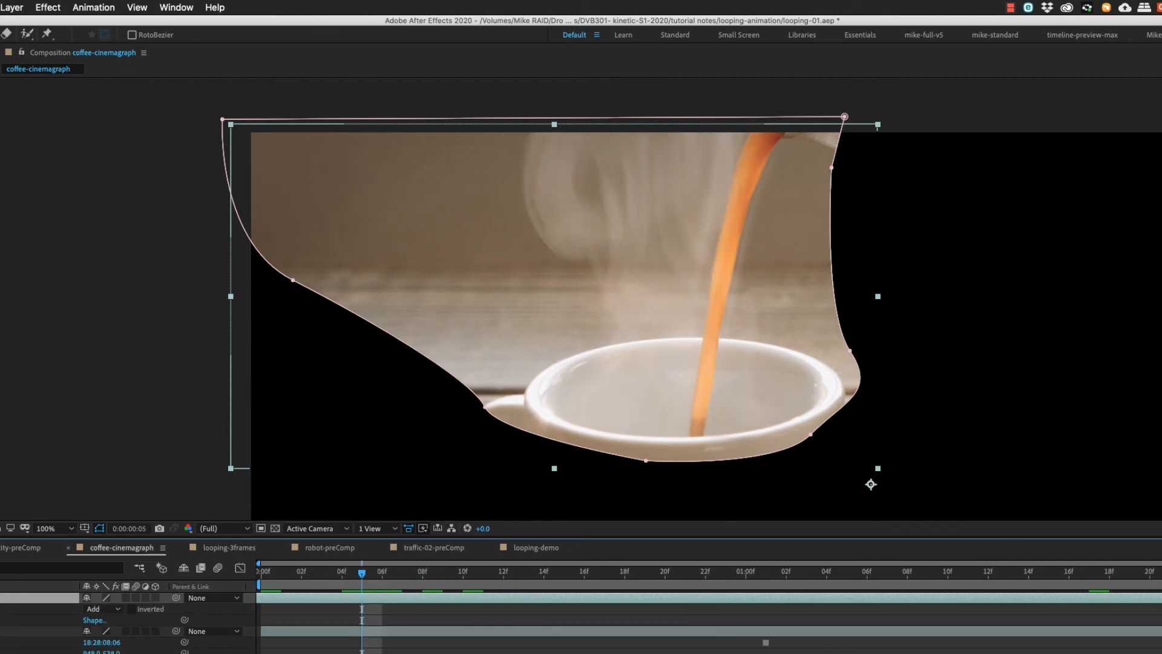
key("m")
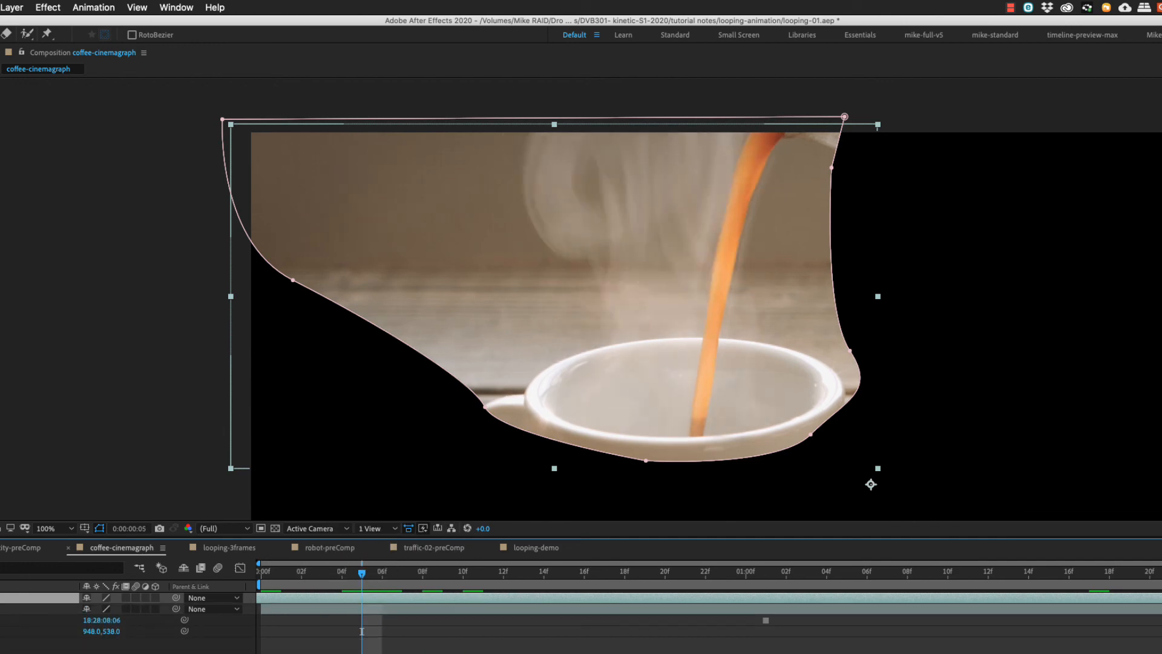
key("m")
key("m")
left_click_drag(102, 632, 64, 653)
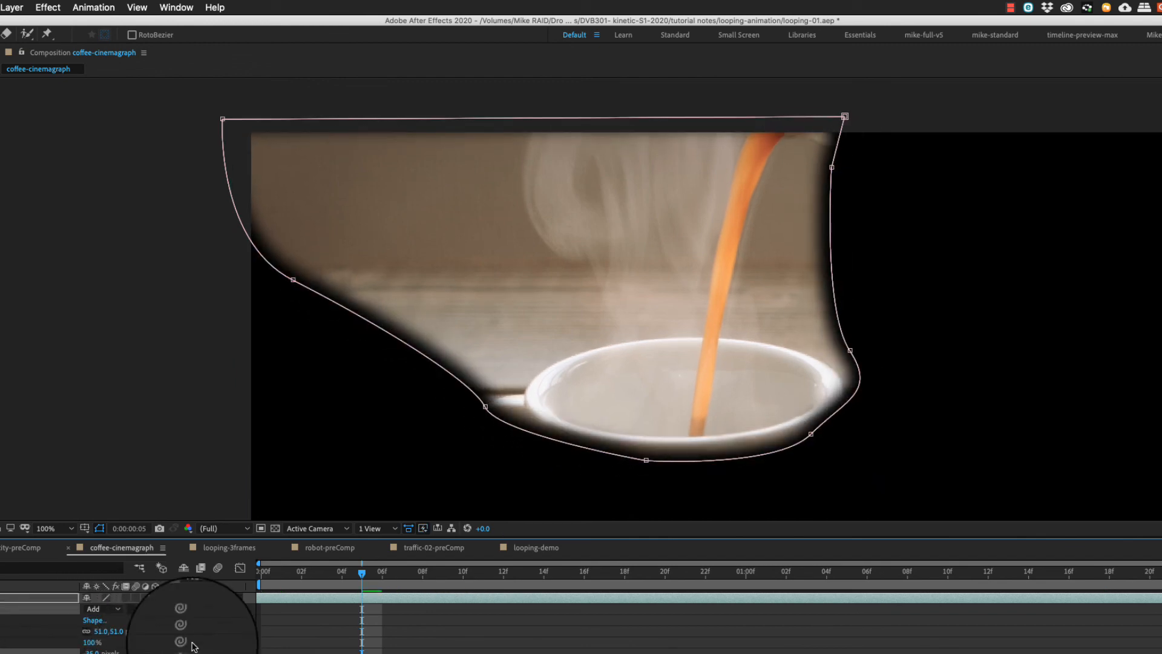
left_click(0, 653)
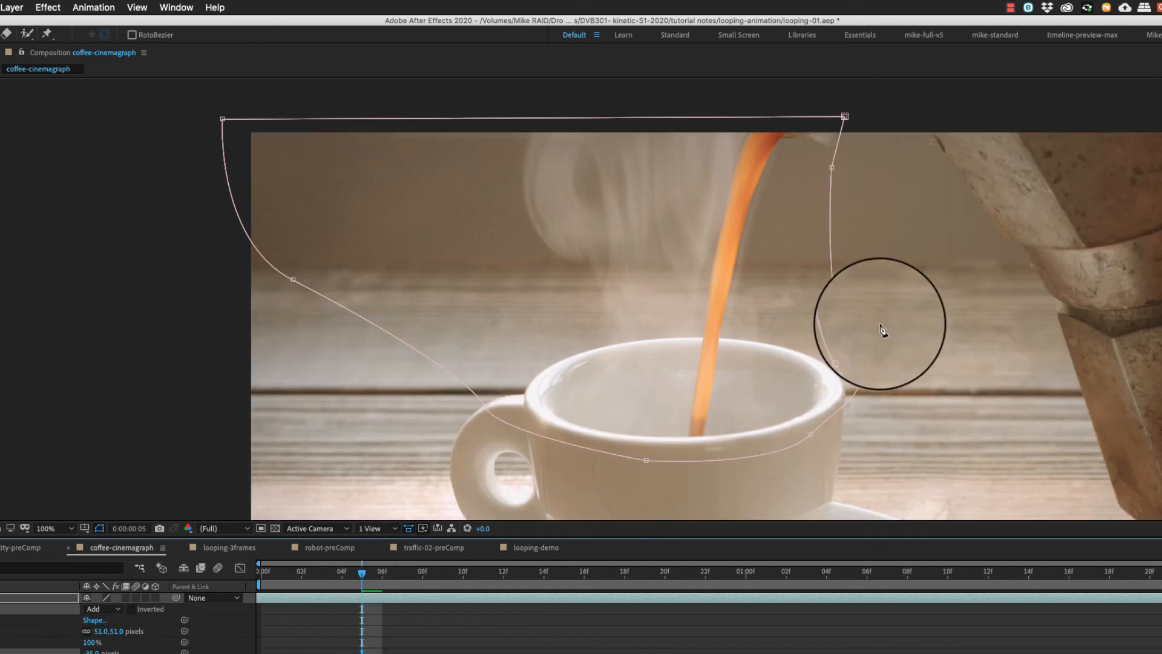
Play back and scrub the full-frame composition from its start to check the feathered mask blend.
key("comma")
left_click_drag(865, 363, 728, 269)
left_click_drag(362, 573, 259, 572)
key("space")
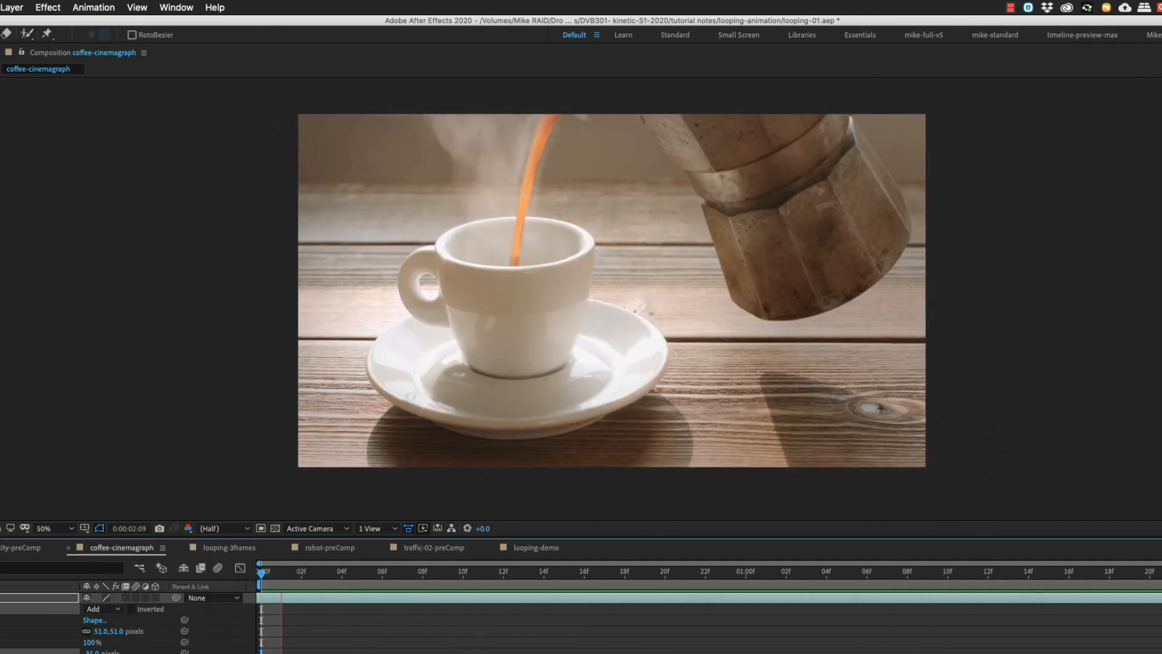
key("space")
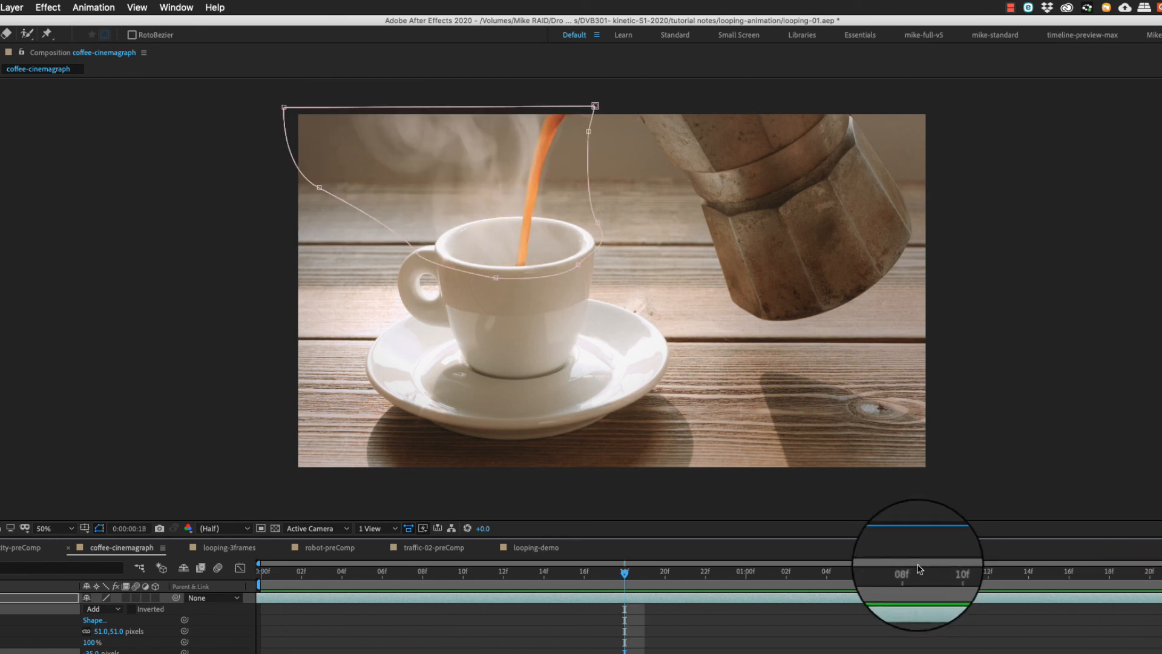
left_click_drag(305, 572, 170, 570)
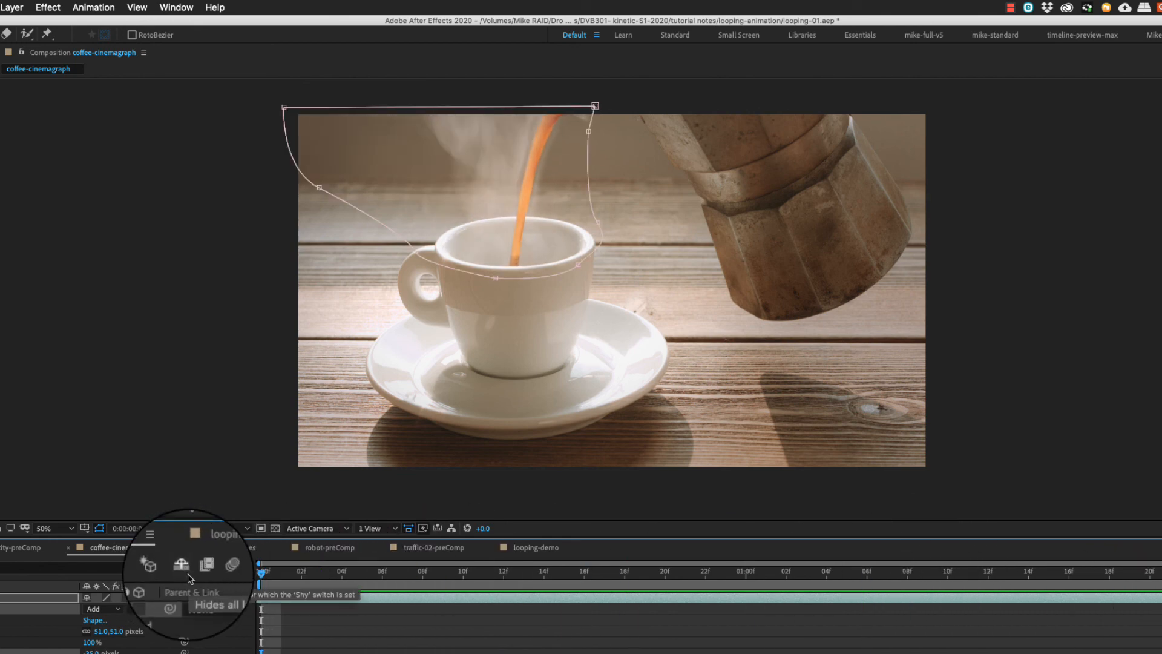